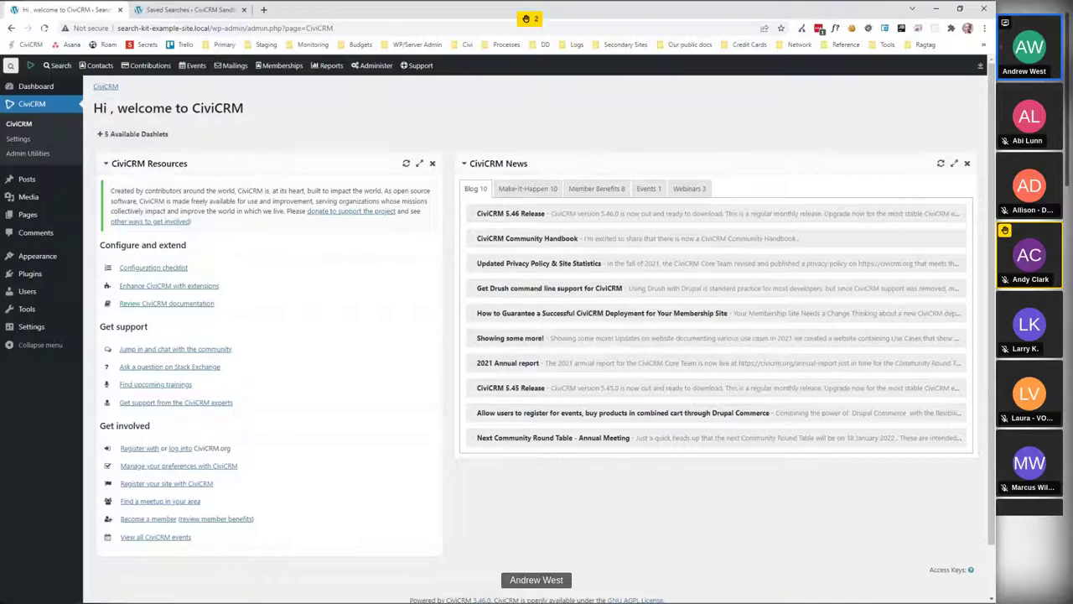
Open CiviCRM's Advanced Search and Search Builder pages in separate browser tabs.
{"action": "mouse_move", "coordinate": [62, 67]}
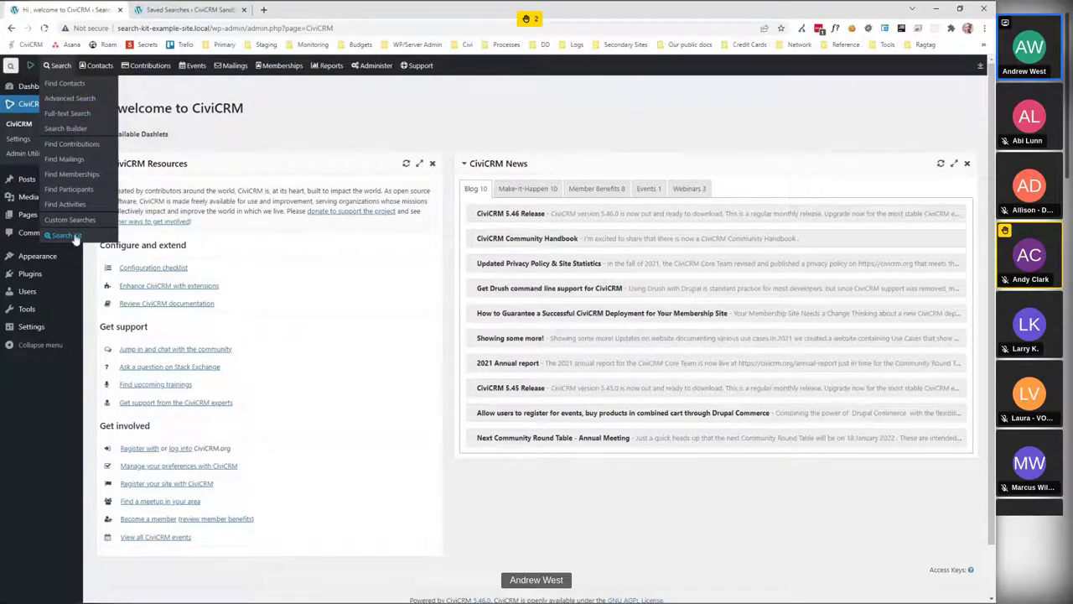
{"action": "middle_click", "coordinate": [75, 99]}
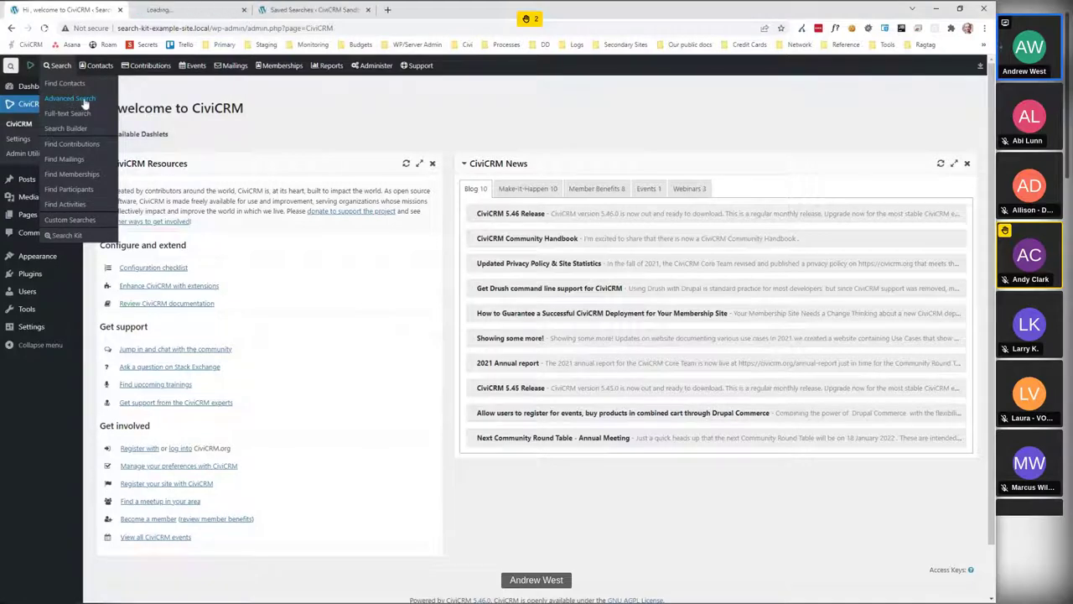
{"action": "middle_click", "coordinate": [70, 129]}
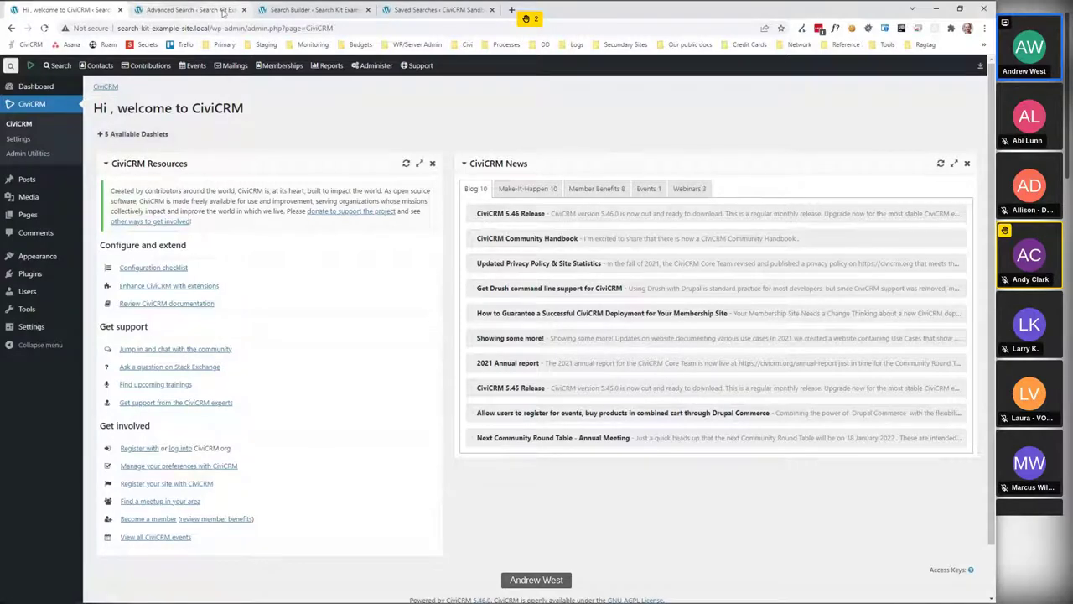
Review the Advanced Search form's criteria, expanding the Custom Fields section to examine its fields.
{"action": "left_click", "coordinate": [224, 11]}
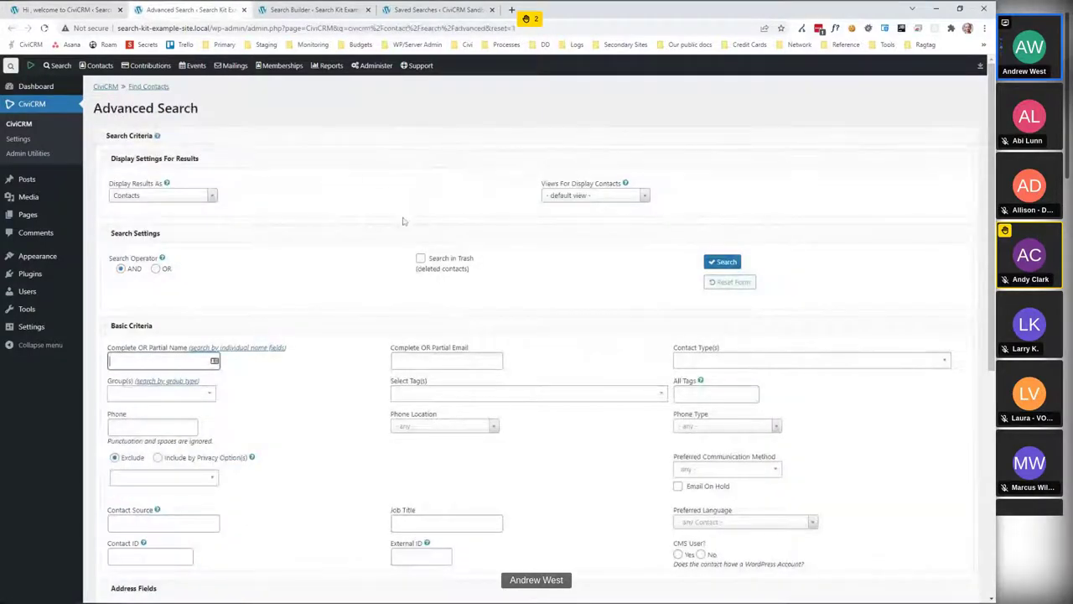
{"action": "scroll", "coordinate": [225, 228], "scroll_direction": "down", "scroll_amount": 1}
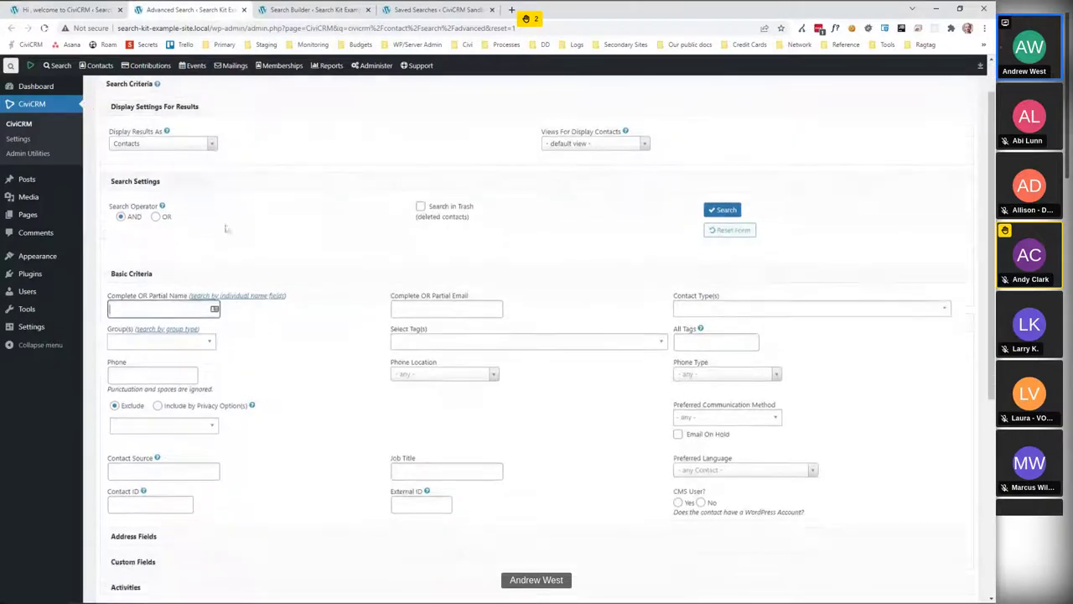
{"action": "scroll", "coordinate": [266, 228], "scroll_direction": "up", "scroll_amount": 1}
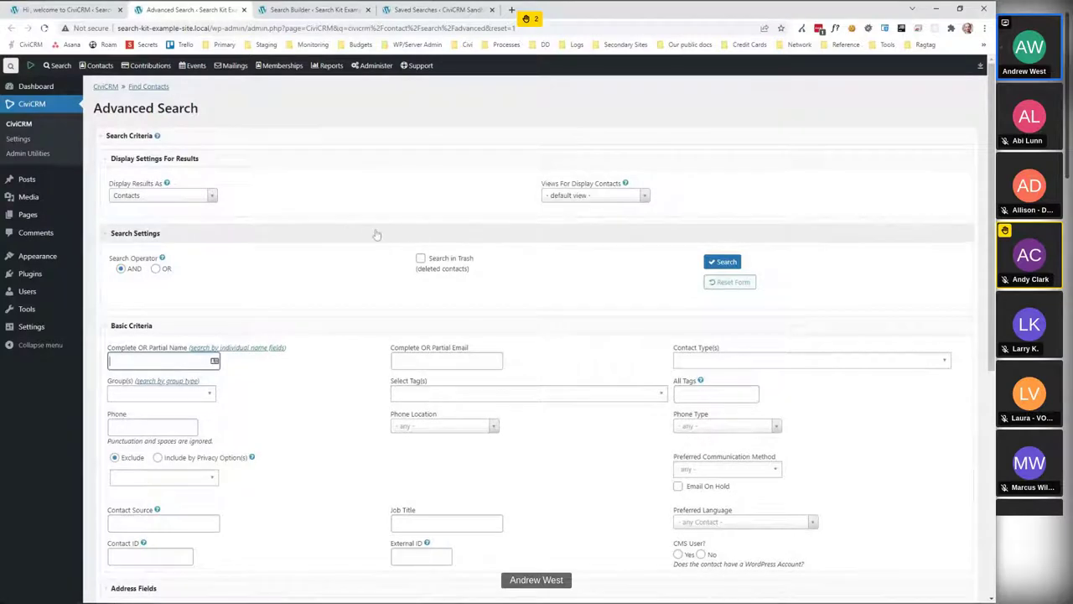
{"action": "scroll", "coordinate": [373, 233], "scroll_direction": "down", "scroll_amount": 3}
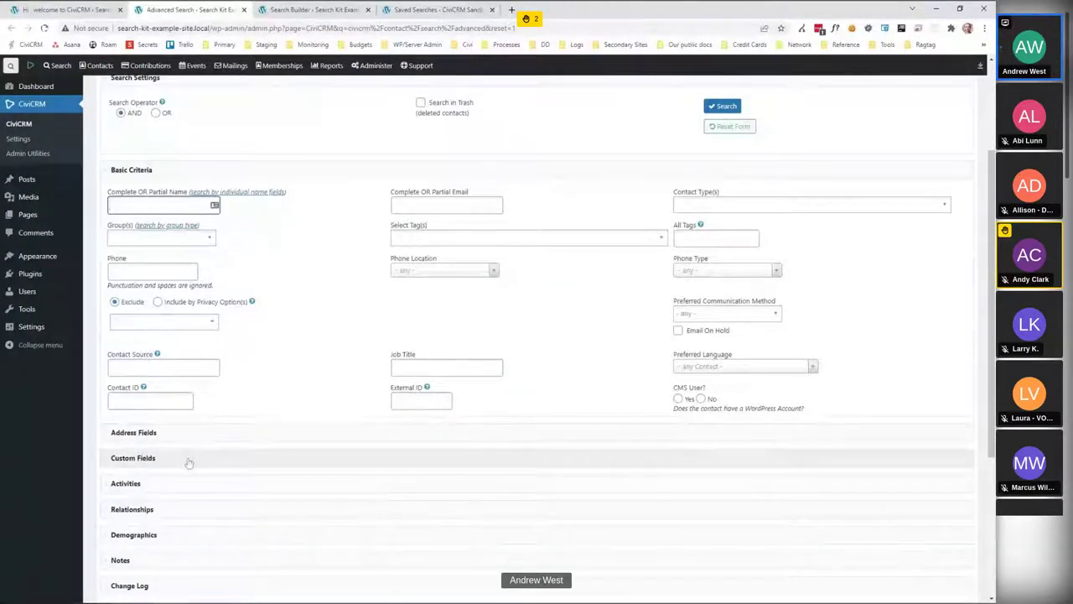
{"action": "left_click", "coordinate": [151, 458]}
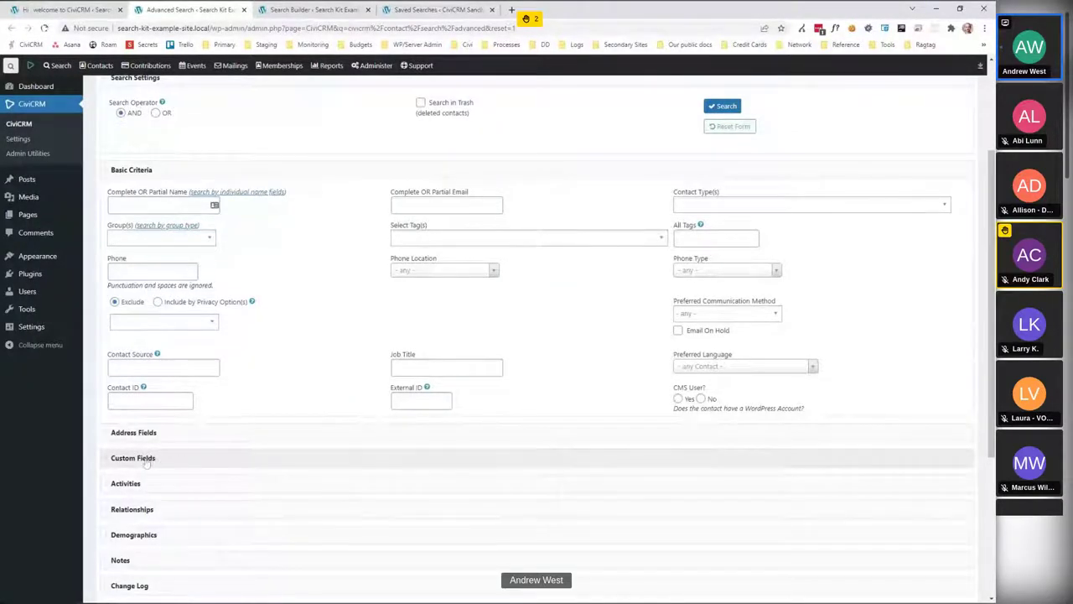
{"action": "scroll", "coordinate": [188, 396], "scroll_direction": "down", "scroll_amount": 2}
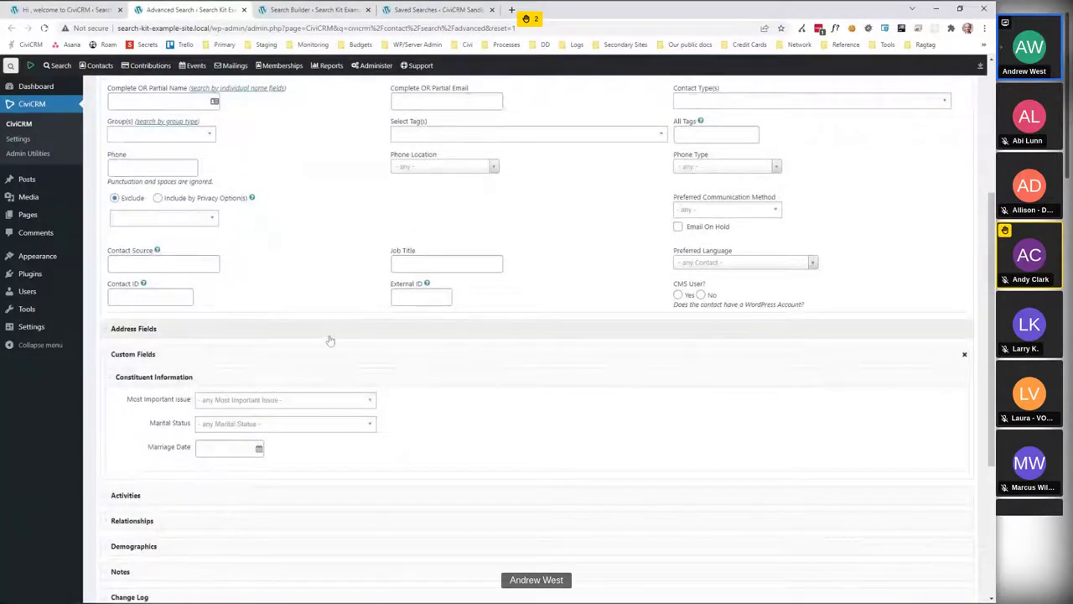
{"action": "scroll", "coordinate": [554, 247], "scroll_direction": "down", "scroll_amount": 3}
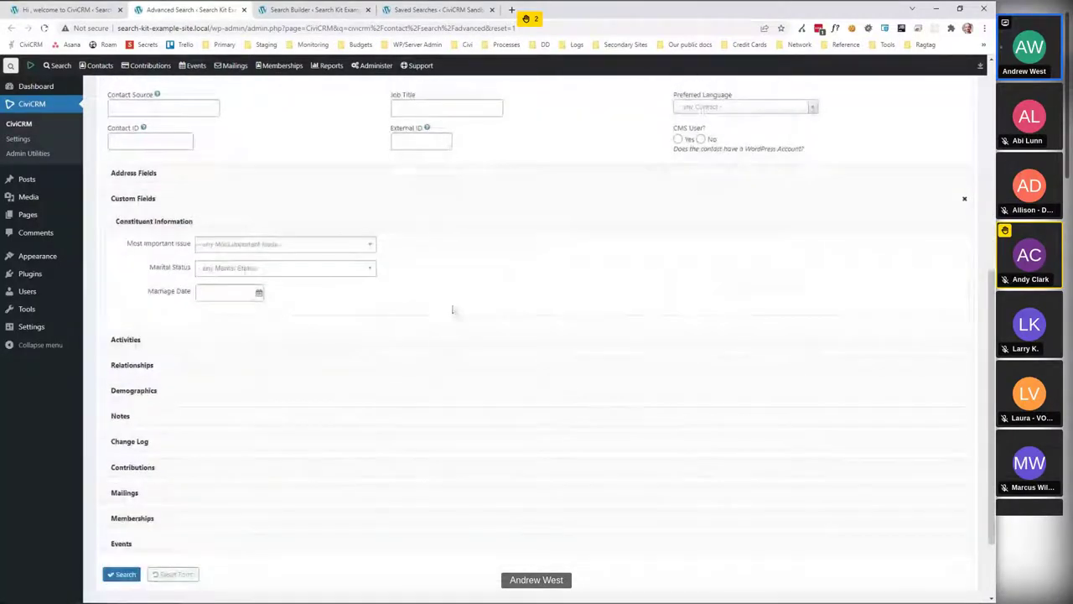
{"action": "scroll", "coordinate": [452, 307], "scroll_direction": "up", "scroll_amount": 3}
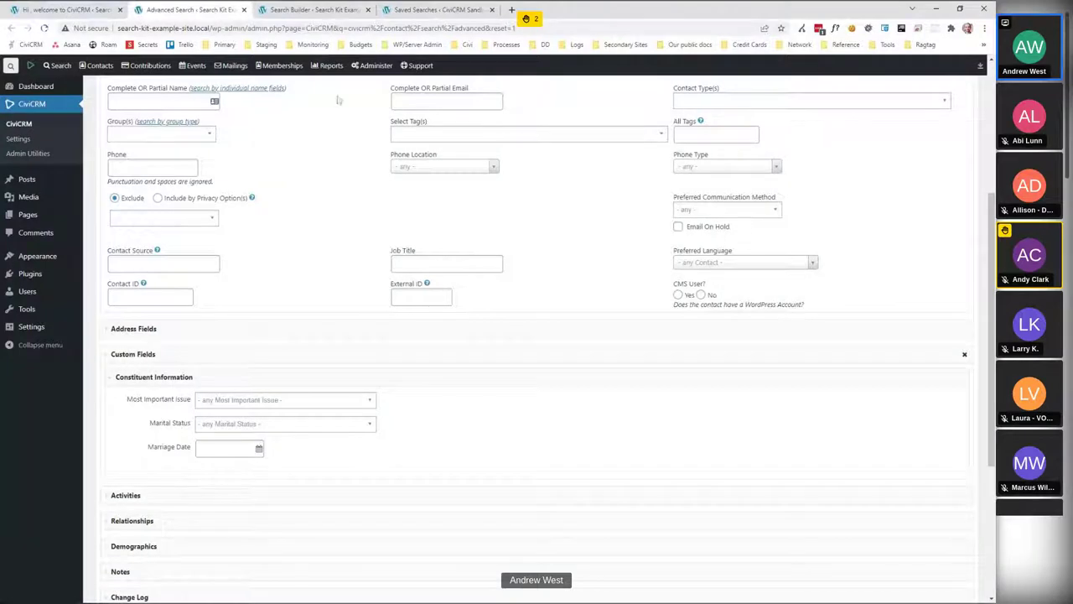
Examine the Search Builder page and its criteria for including contacts.
{"action": "left_click", "coordinate": [347, 11]}
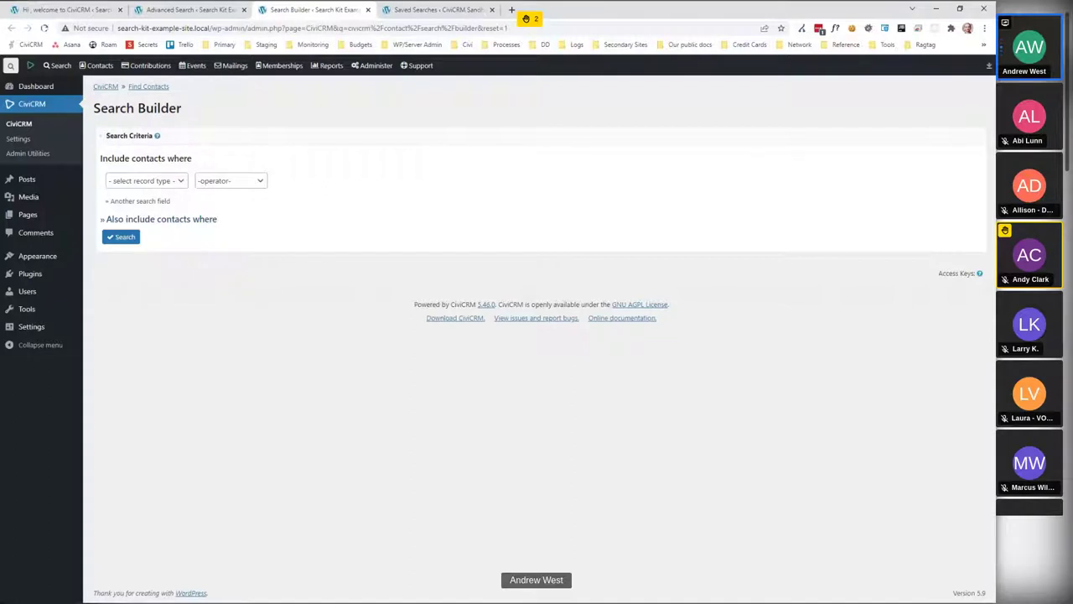
{"action": "left_click_drag", "start_coordinate": [131, 158], "coordinate": [163, 157]}
{"action": "left_click", "coordinate": [164, 157]}
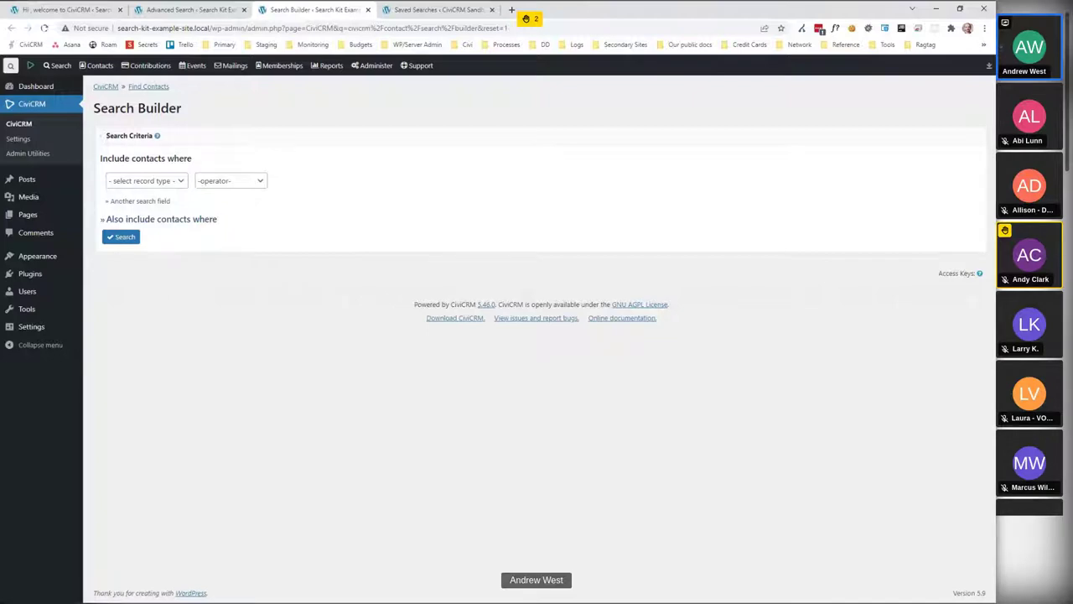
Return to the CiviCRM welcome page and display the available search tools.
{"action": "left_click", "coordinate": [216, 11]}
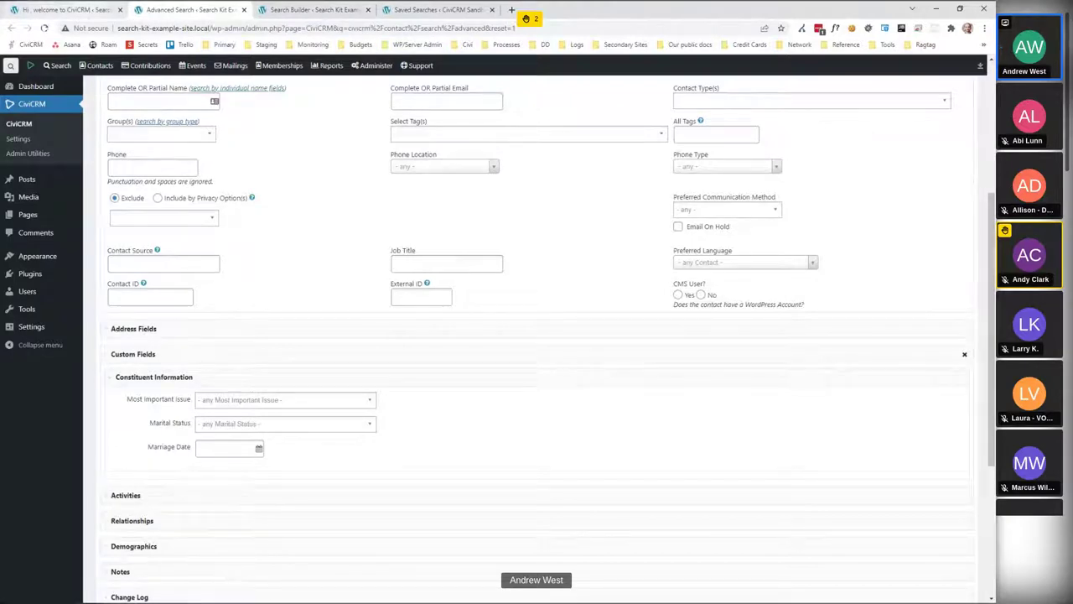
{"action": "left_click", "coordinate": [88, 12]}
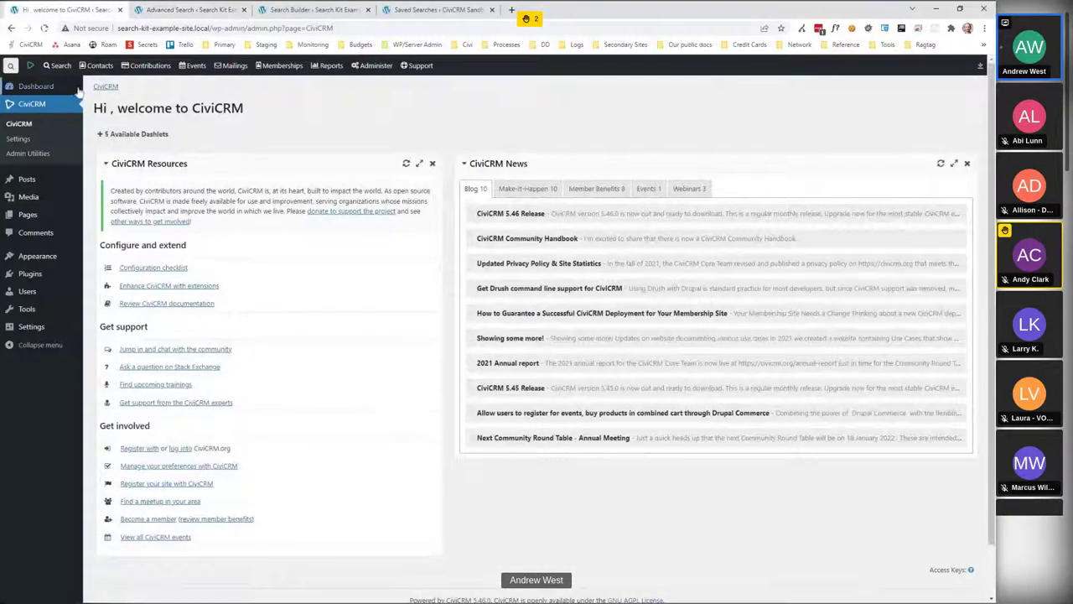
{"action": "left_click", "coordinate": [61, 66]}
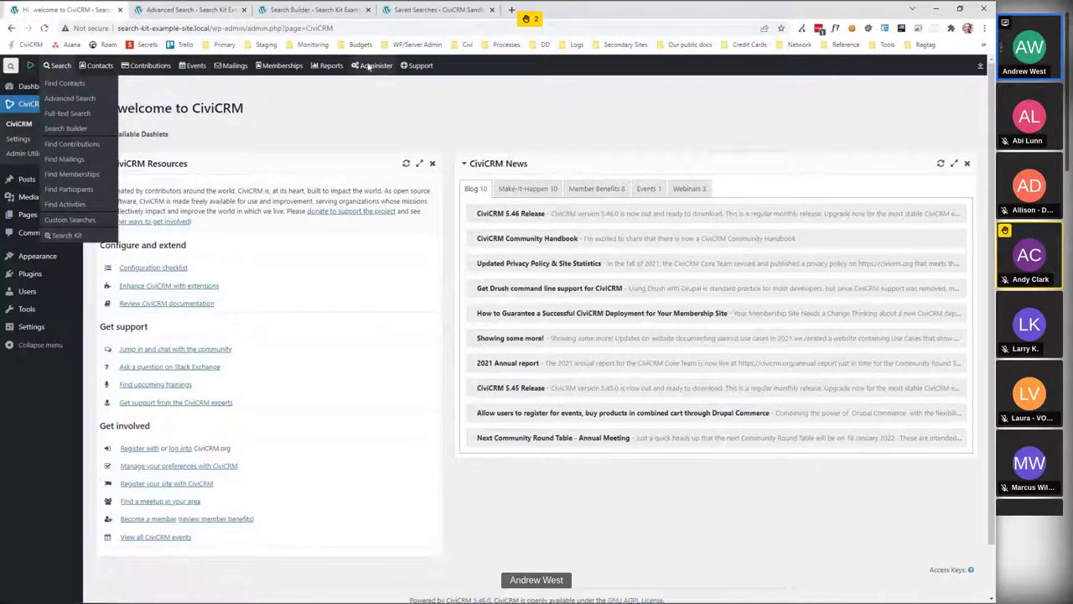
{"action": "mouse_move", "coordinate": [369, 67]}
{"action": "mouse_move", "coordinate": [395, 97]}
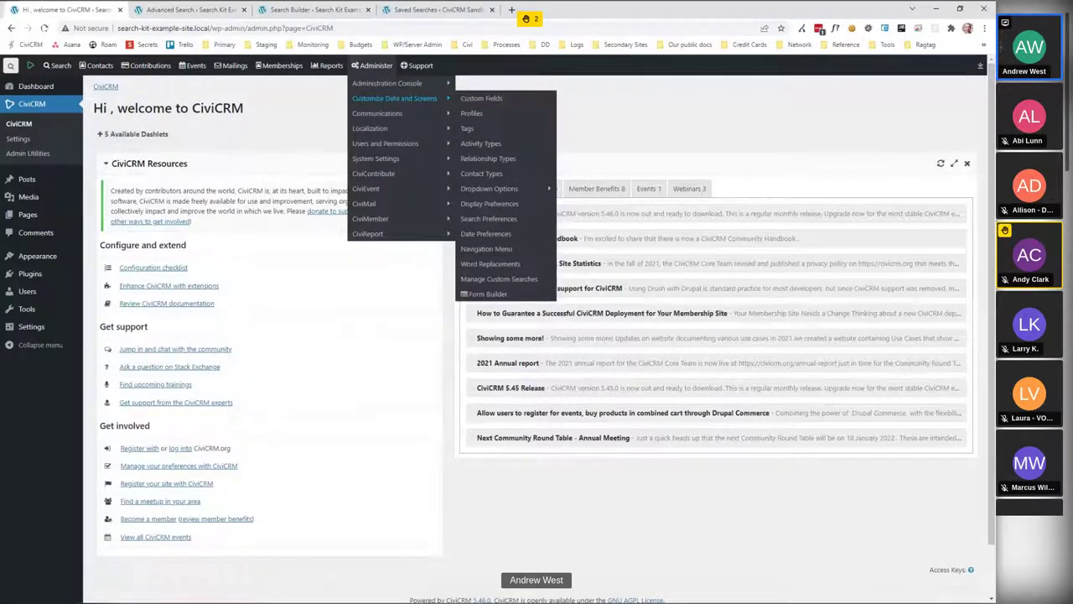
{"action": "scroll", "coordinate": [670, 551], "scroll_direction": "down", "scroll_amount": 2}
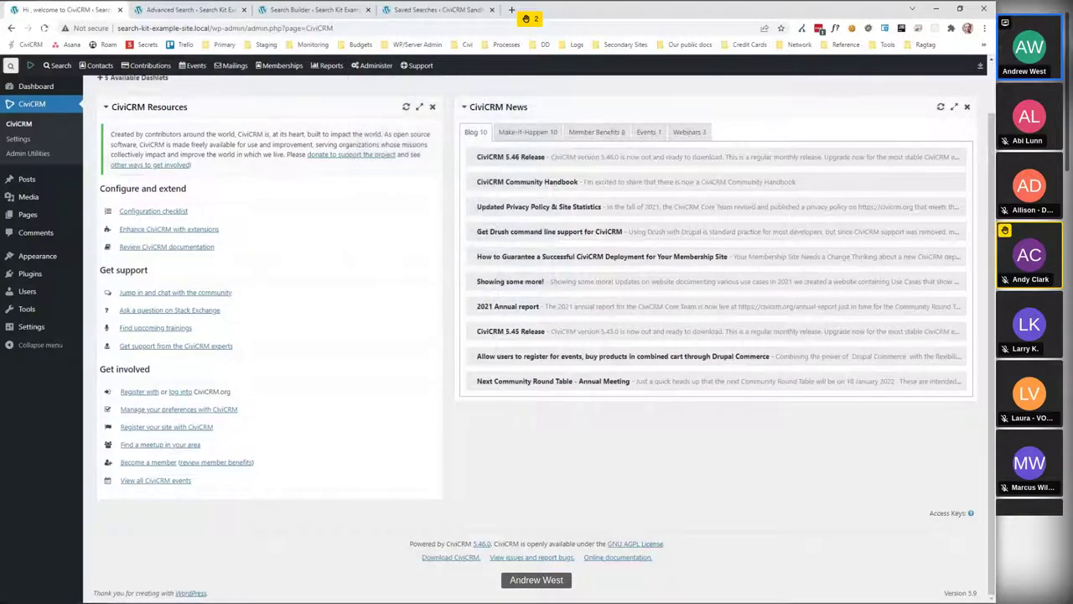
{"action": "scroll", "coordinate": [537, 335], "scroll_direction": "up", "scroll_amount": 2}
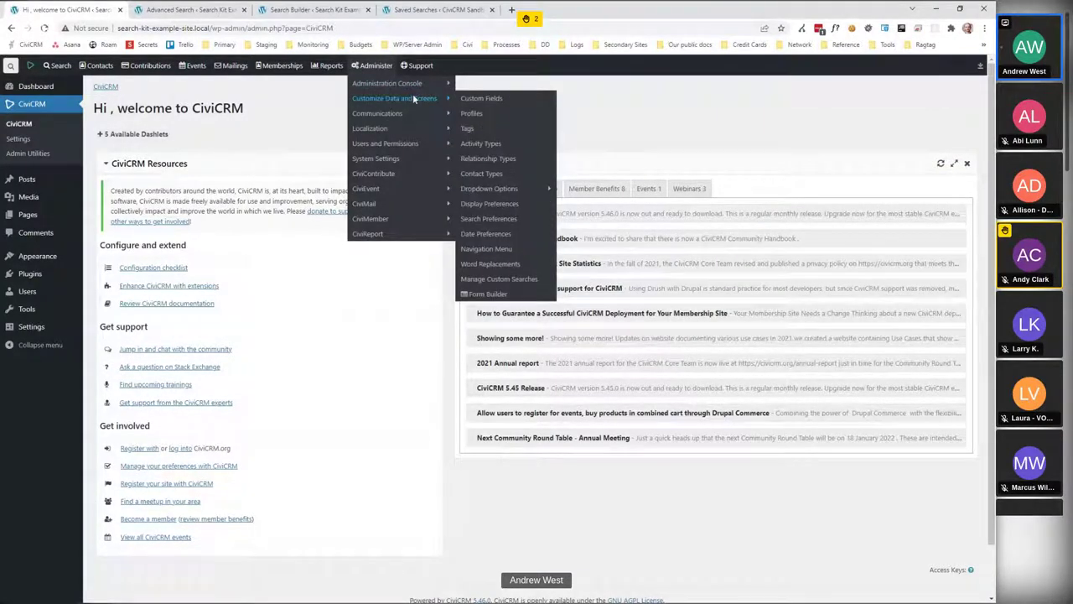
{"action": "mouse_move", "coordinate": [405, 158]}
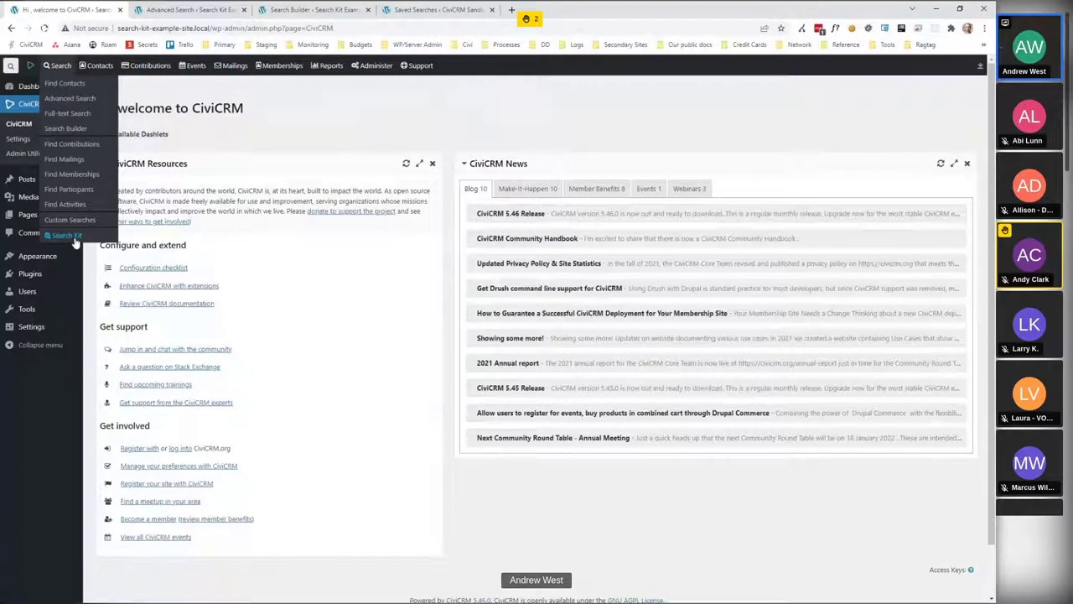
Start a new Search Kit search on the example site and another one on the CiviCRM sandbox site.
{"action": "left_click", "coordinate": [74, 237]}
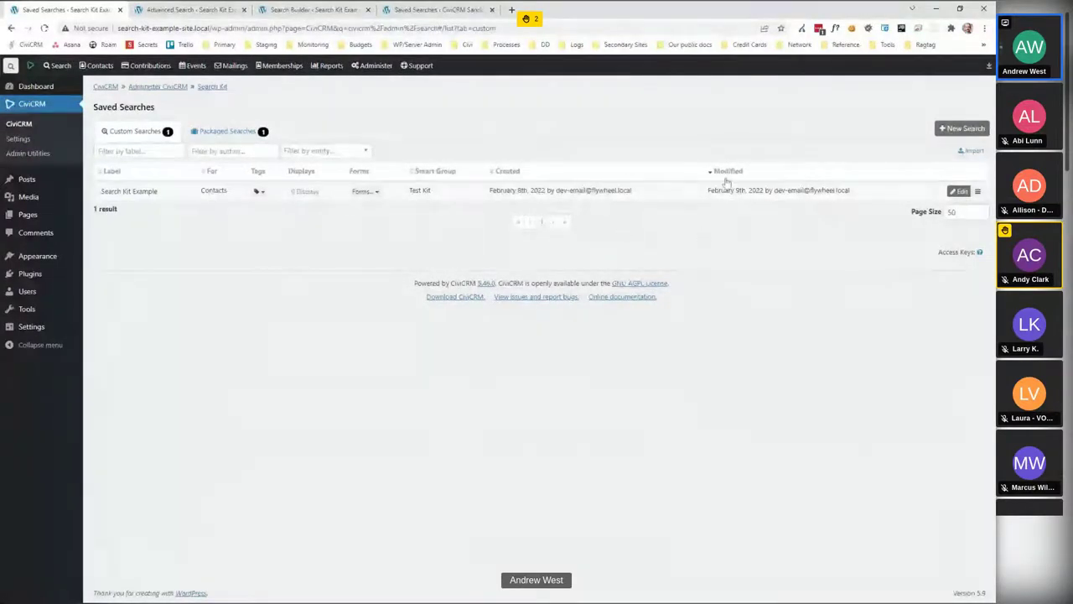
{"action": "left_click", "coordinate": [962, 129]}
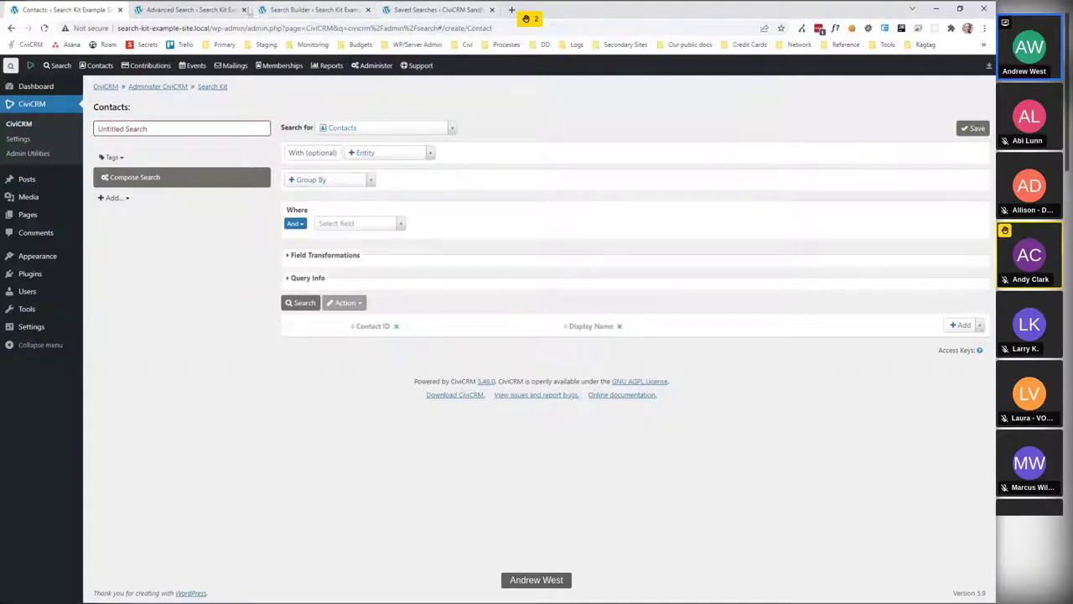
{"action": "left_click", "coordinate": [442, 12]}
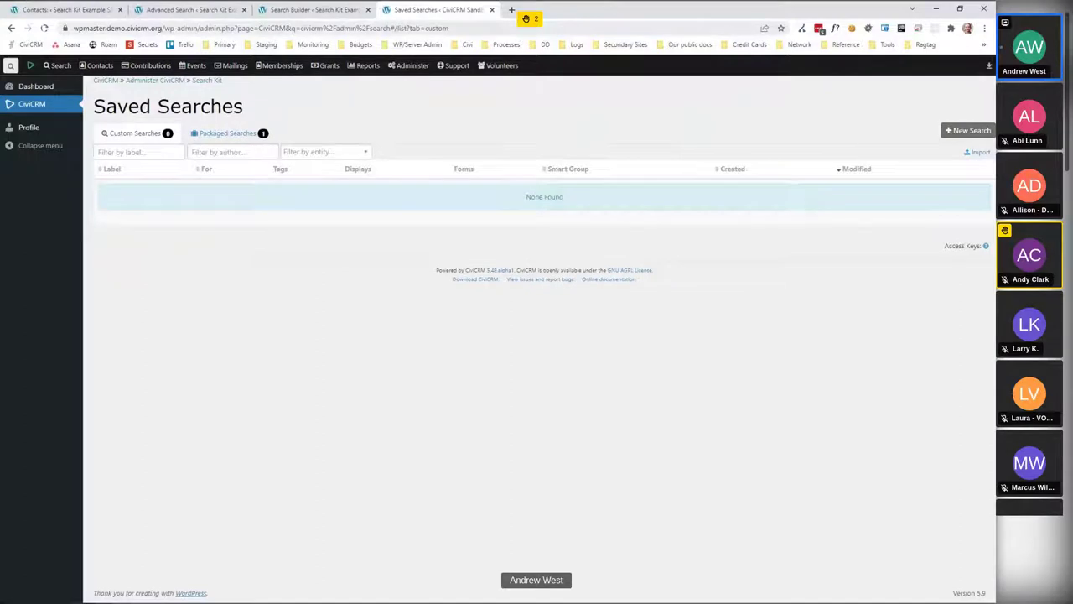
{"action": "left_click", "coordinate": [971, 131]}
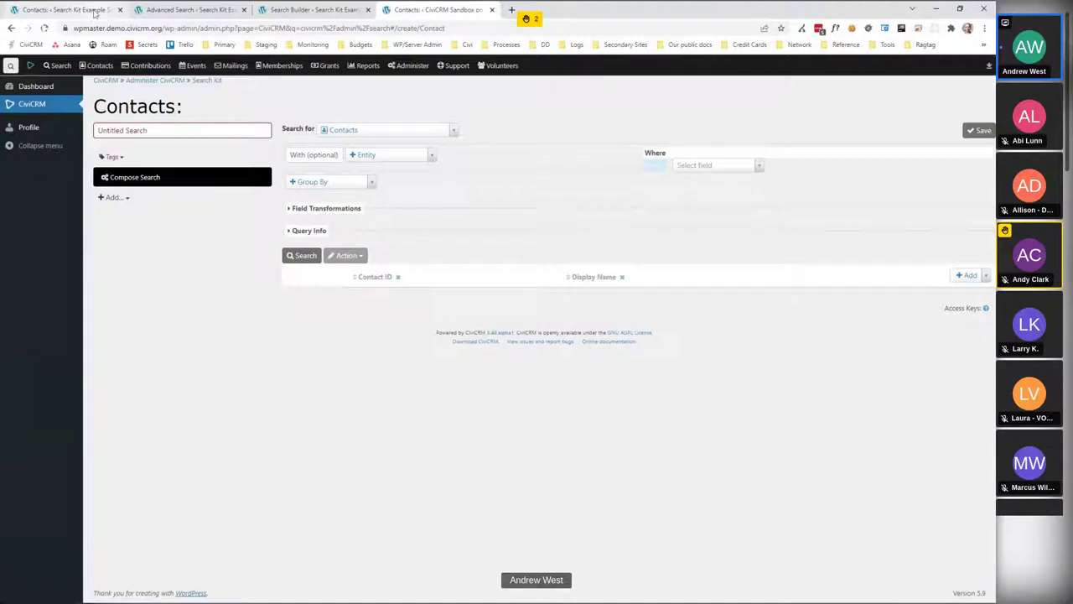
Compare the example site's blank Search Kit search with the Advanced Search form's criteria.
{"action": "left_click", "coordinate": [95, 11]}
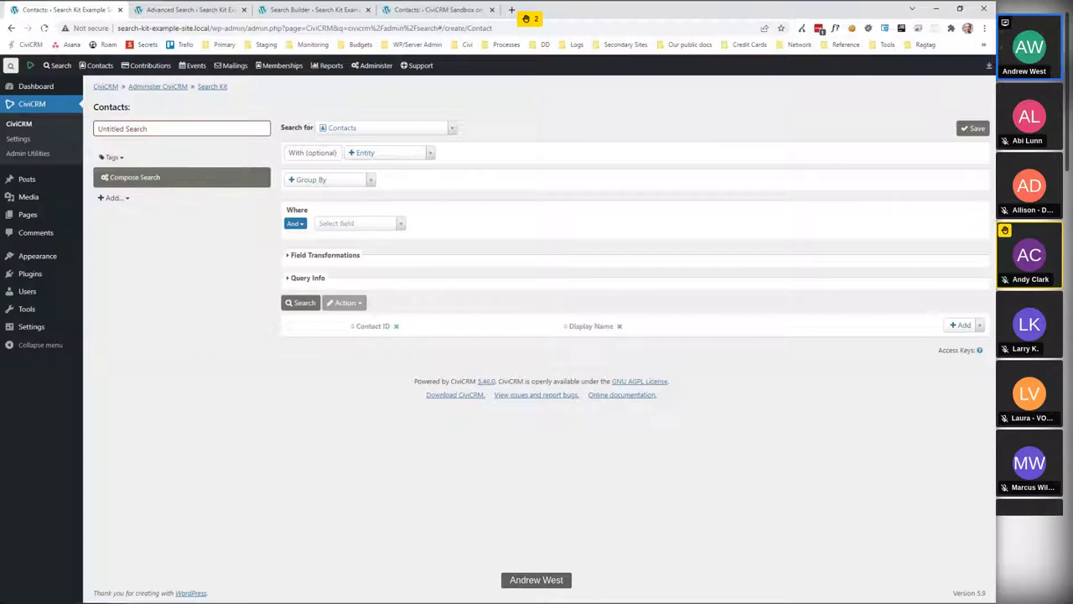
{"action": "left_click", "coordinate": [212, 15]}
{"action": "scroll", "coordinate": [378, 211], "scroll_direction": "up", "scroll_amount": 3}
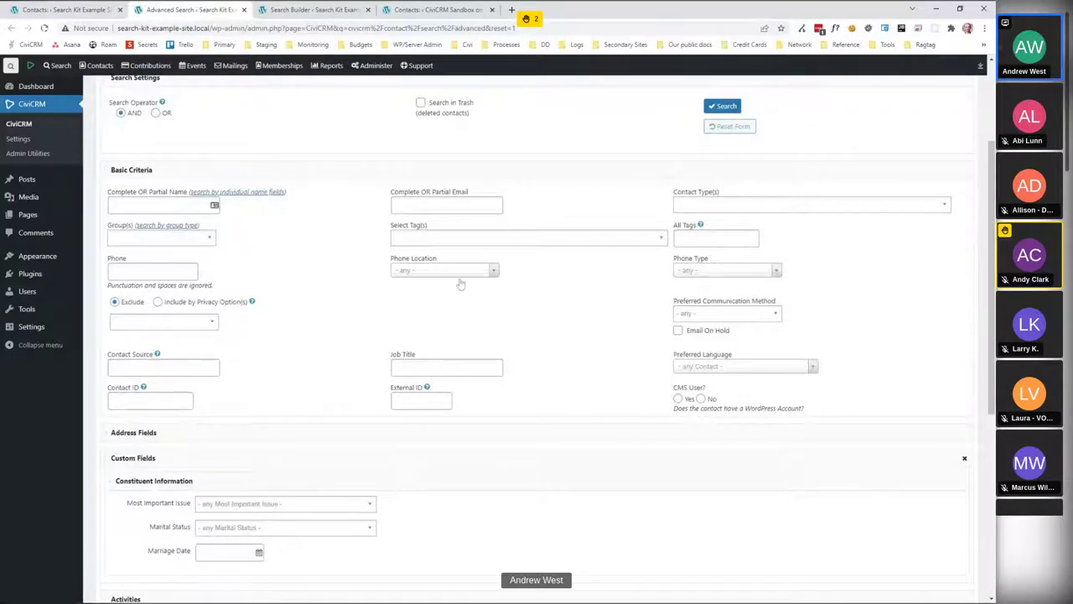
{"action": "left_click", "coordinate": [97, 14]}
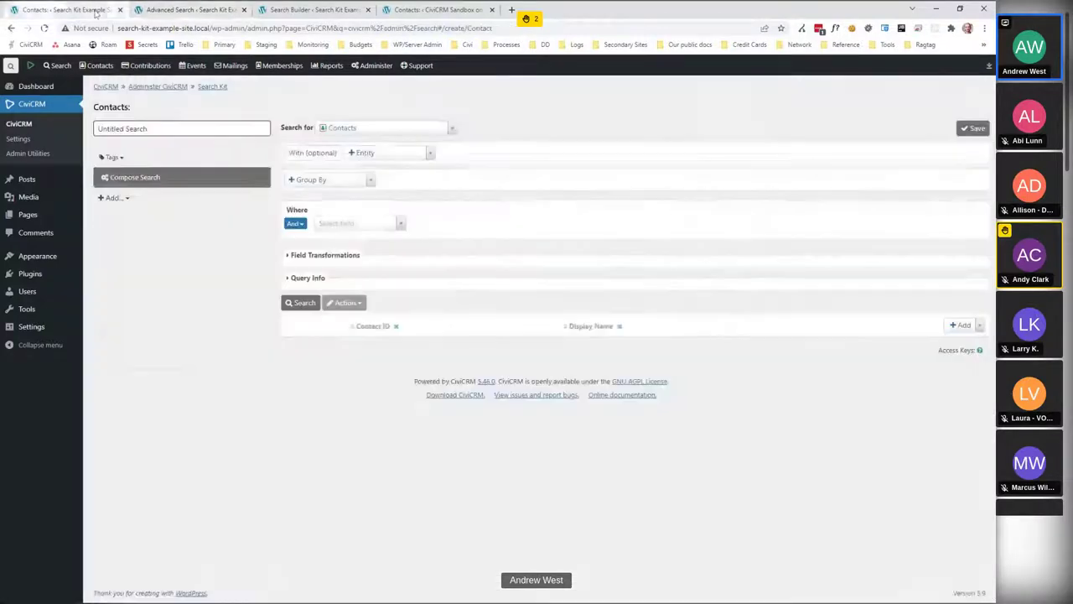
Add a Where condition with Last Name equal to the wanted surname and run the contact search.
{"action": "left_click", "coordinate": [386, 228]}
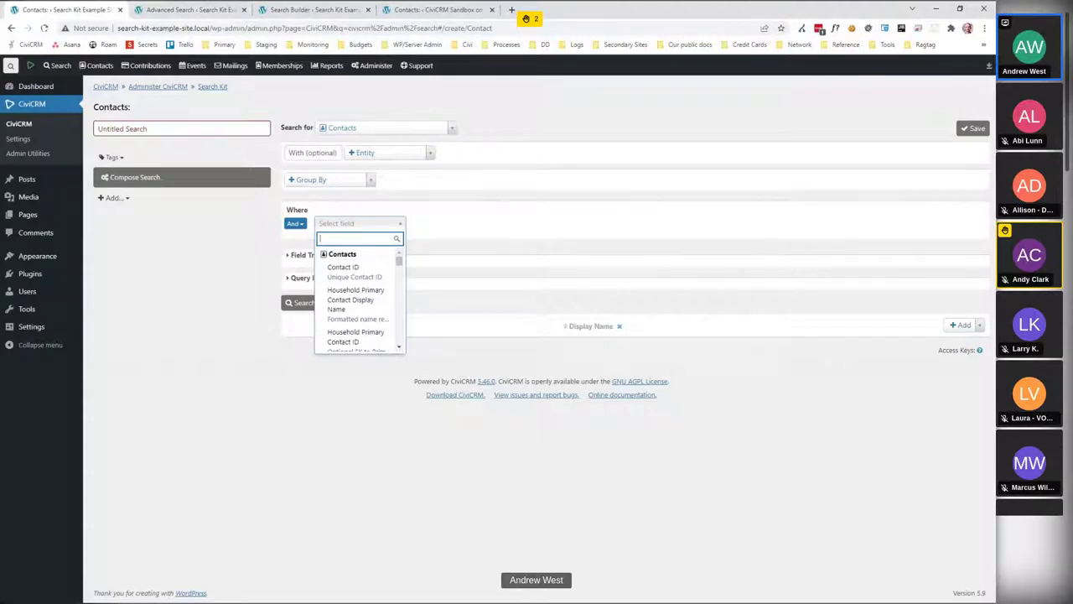
{"action": "left_click", "coordinate": [483, 223]}
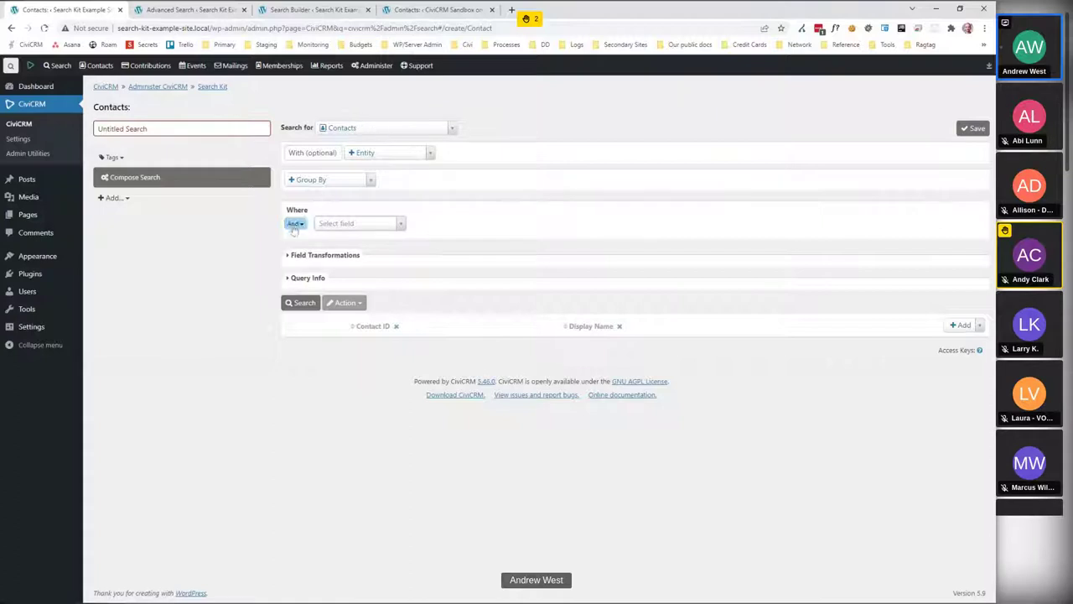
{"action": "left_click", "coordinate": [358, 224]}
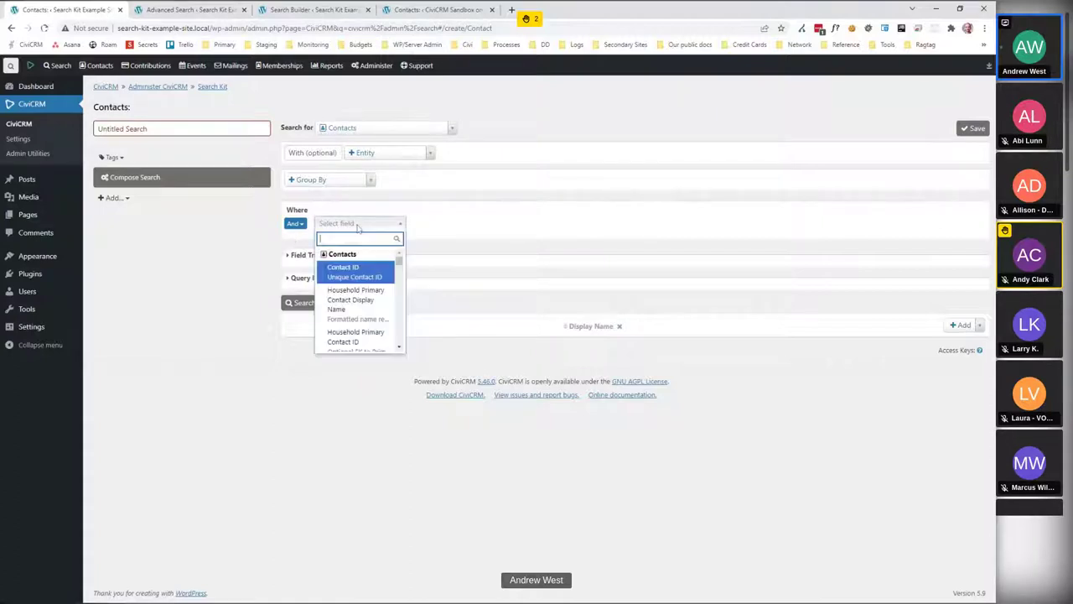
{"action": "type", "text": "last"}
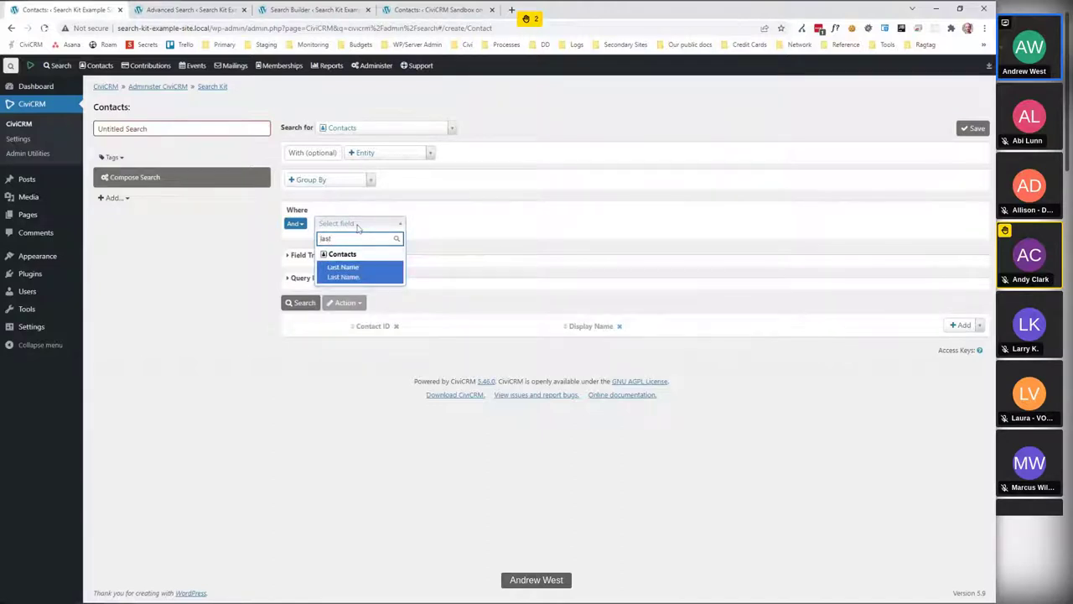
{"action": "key", "text": "Return"}
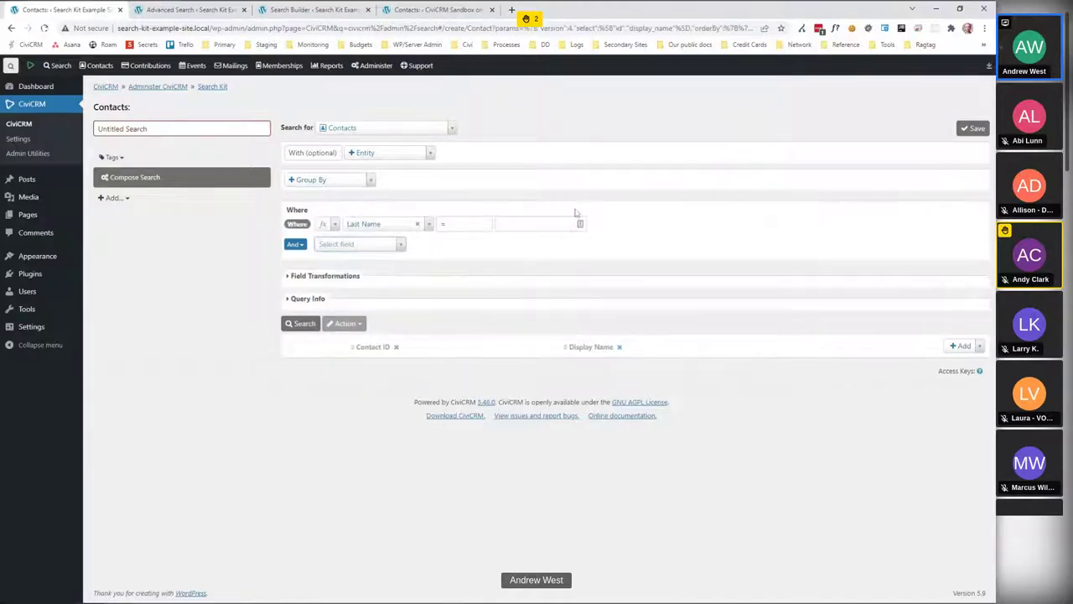
{"action": "key", "text": "Tab"}
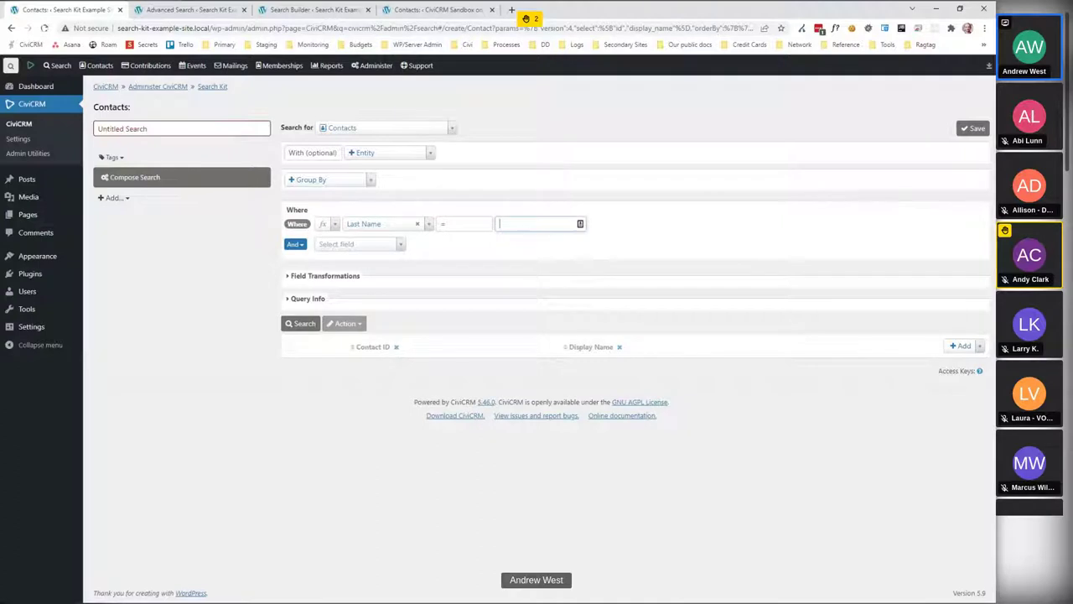
{"action": "type", "text": "Barkley"}
{"action": "left_click", "coordinate": [304, 324]}
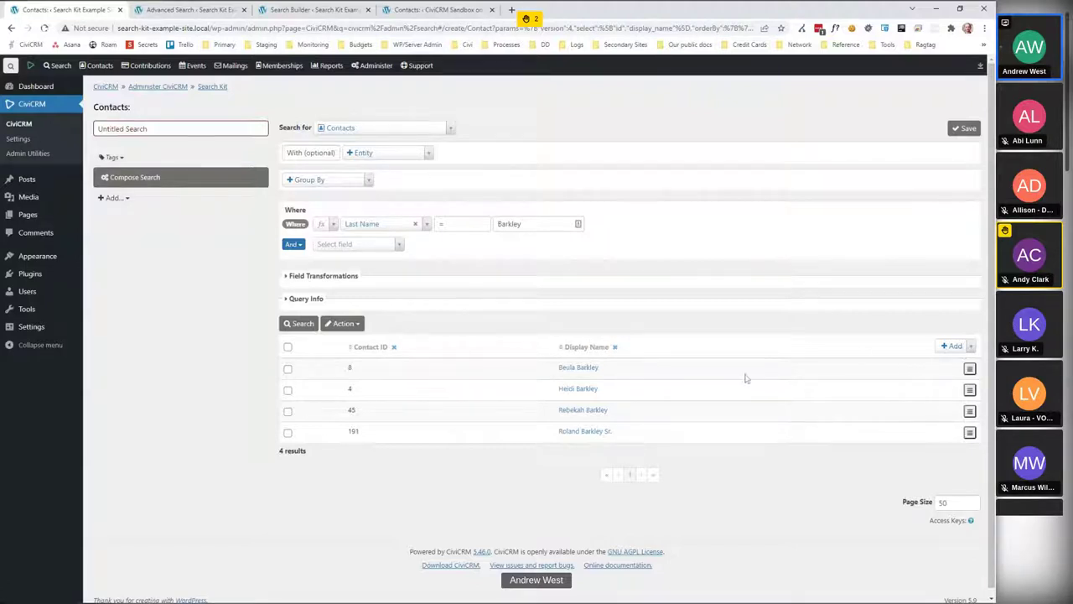
Add a Birth Date column to the contact search results and run the search.
{"action": "left_click", "coordinate": [955, 347]}
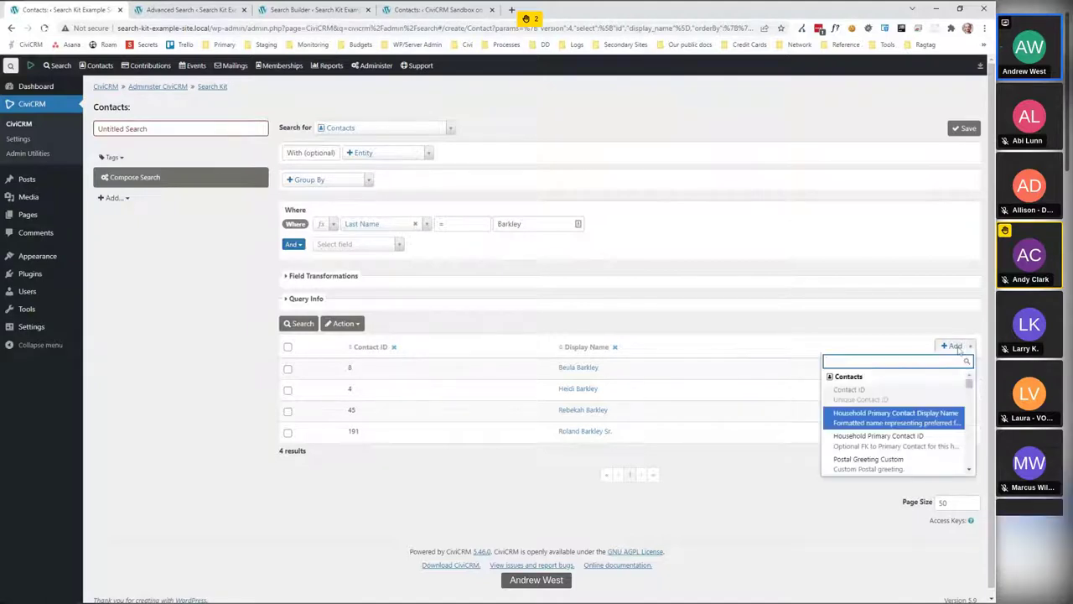
{"action": "type", "text": "birth"}
{"action": "key", "text": "Return"}
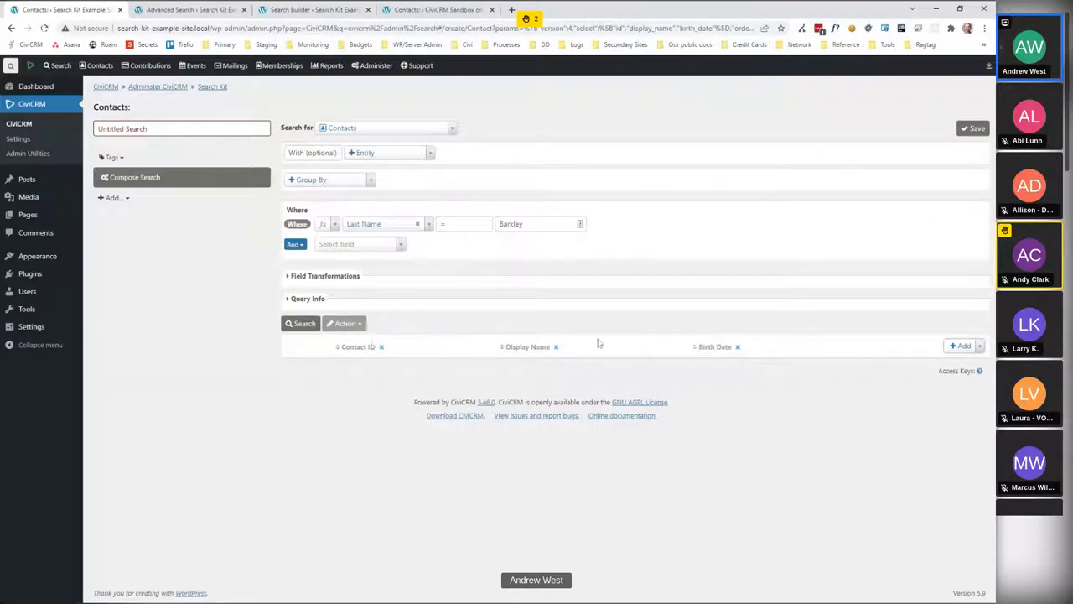
{"action": "left_click", "coordinate": [304, 324]}
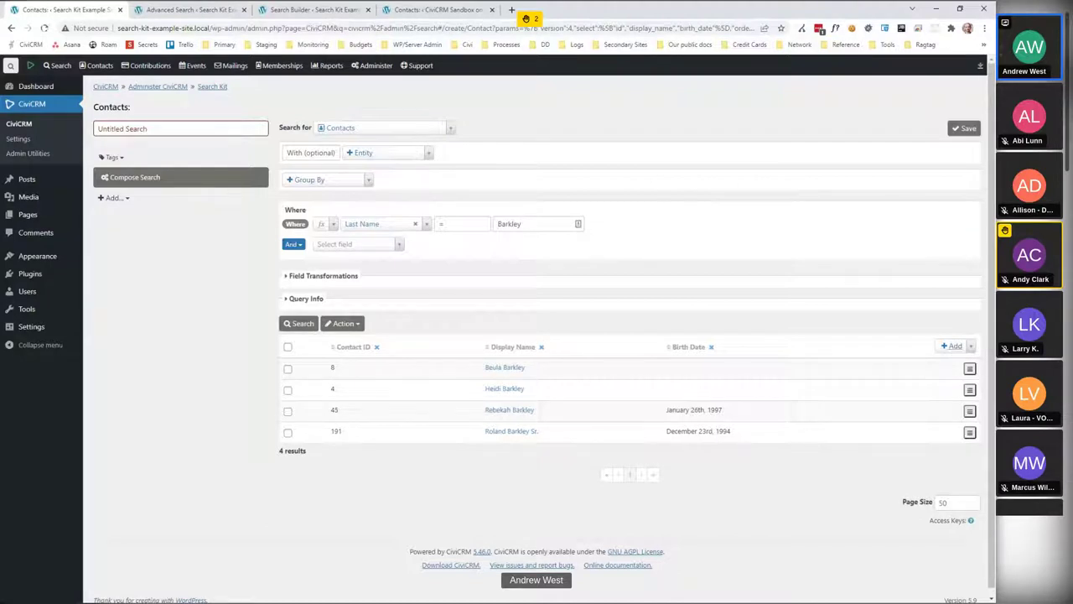
Add Created Date and Age (years) columns to the results and rerun the search.
{"action": "left_click", "coordinate": [952, 346]}
{"action": "type", "text": "create"}
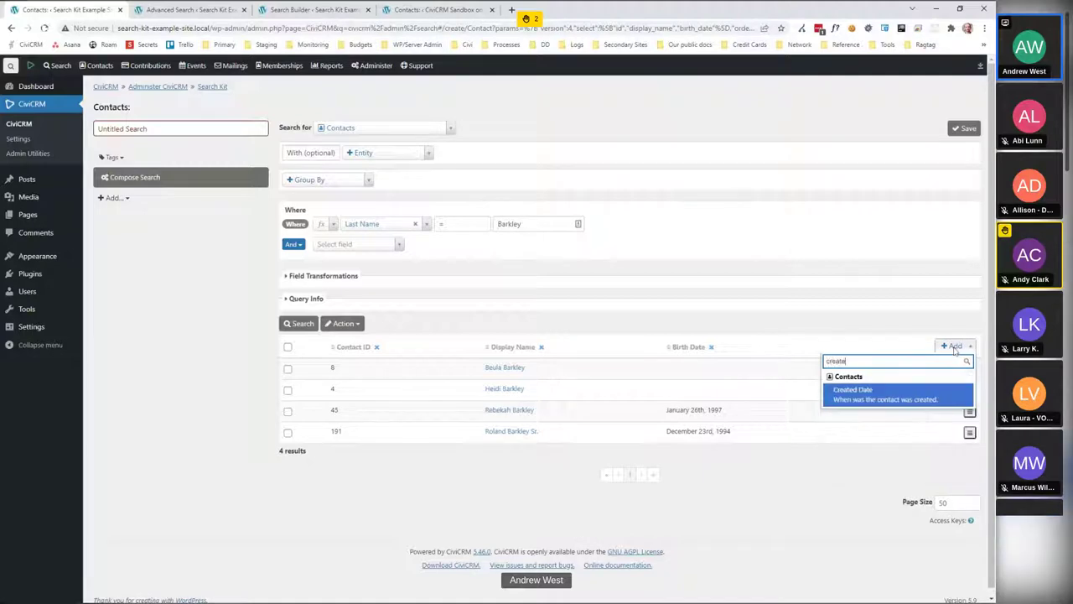
{"action": "left_click", "coordinate": [900, 401]}
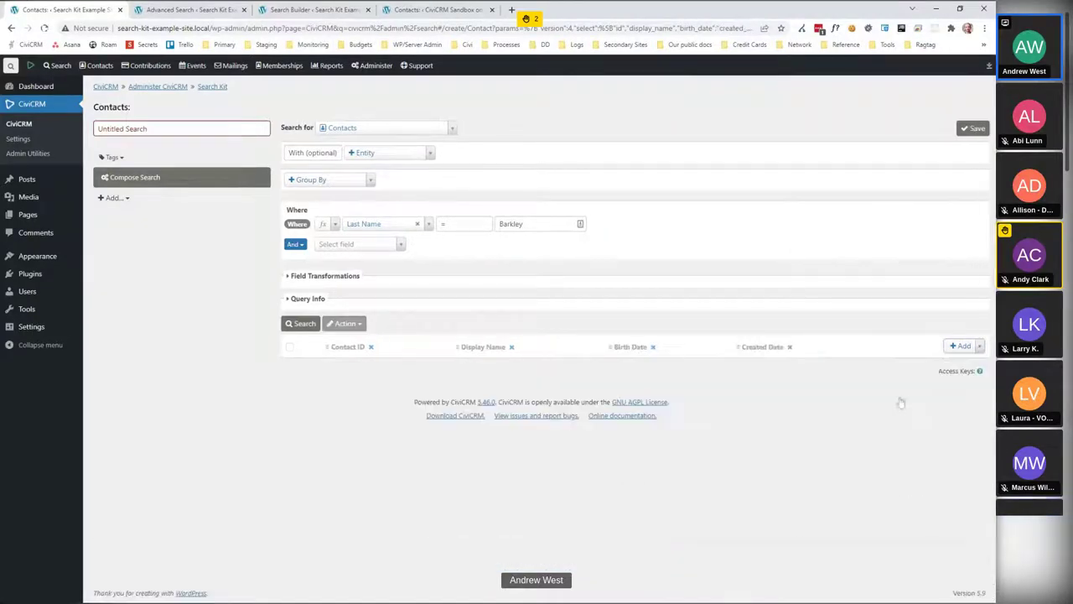
{"action": "left_click", "coordinate": [963, 345]}
{"action": "type", "text": "age"}
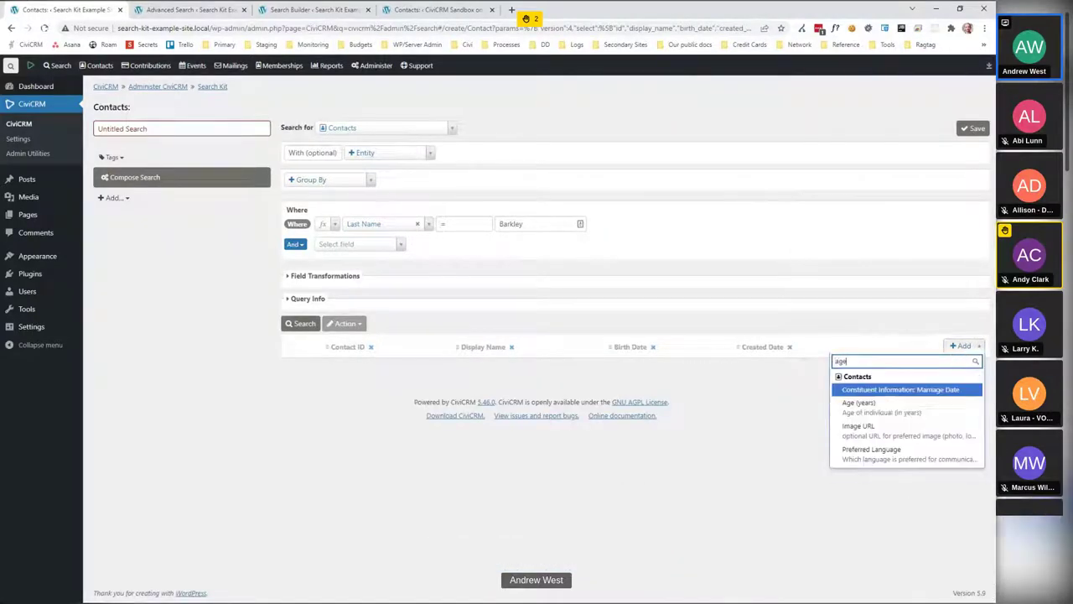
{"action": "left_click", "coordinate": [876, 409]}
{"action": "left_click", "coordinate": [299, 324]}
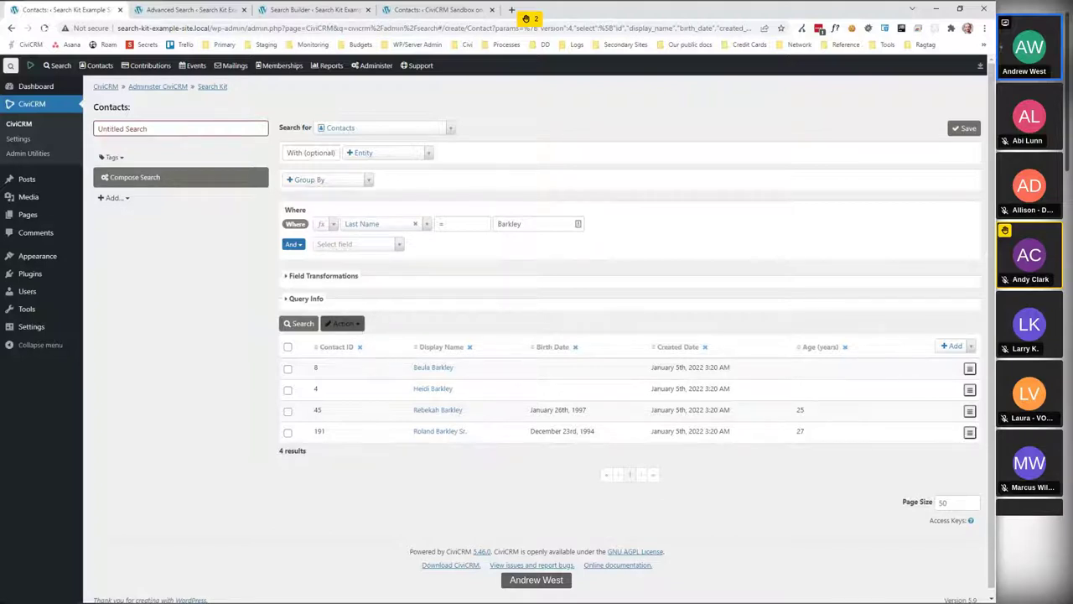
Download the search results as a Generic Spreadsheet (.csv).
{"action": "left_click", "coordinate": [351, 325]}
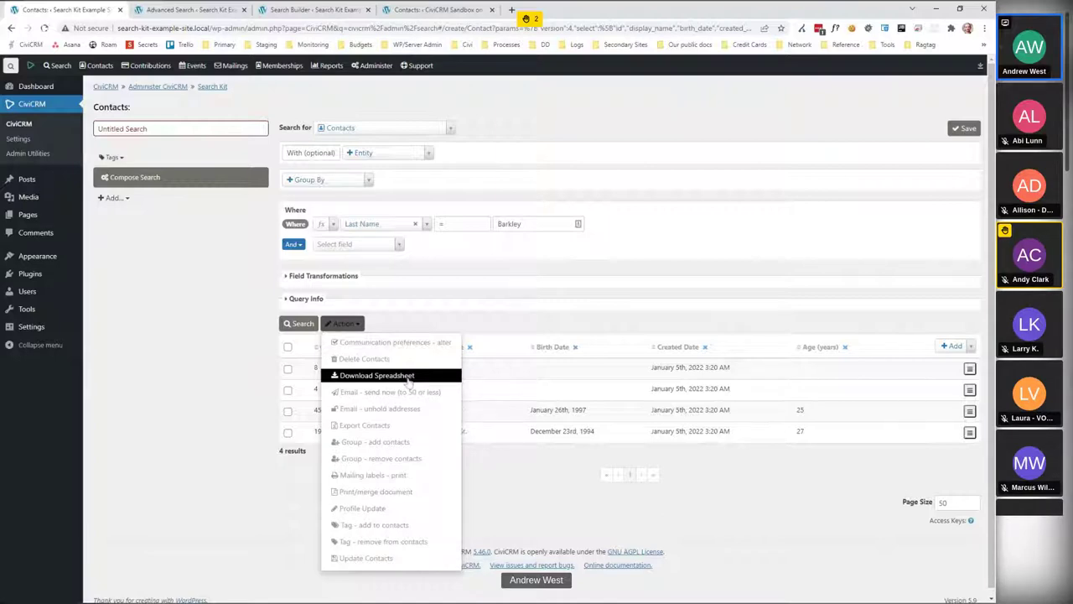
{"action": "left_click", "coordinate": [393, 379]}
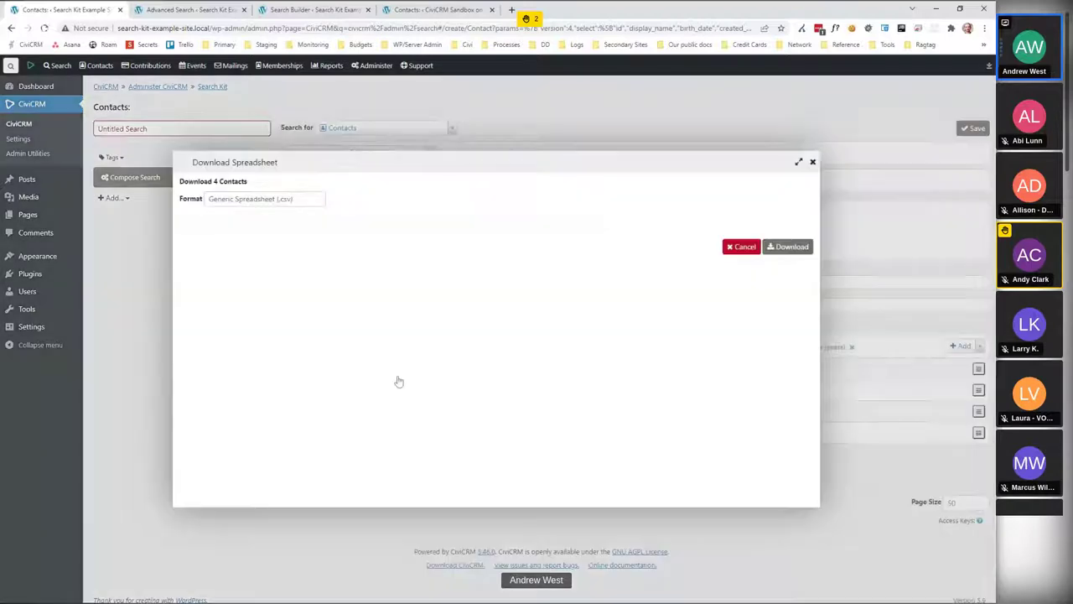
{"action": "left_click", "coordinate": [789, 247]}
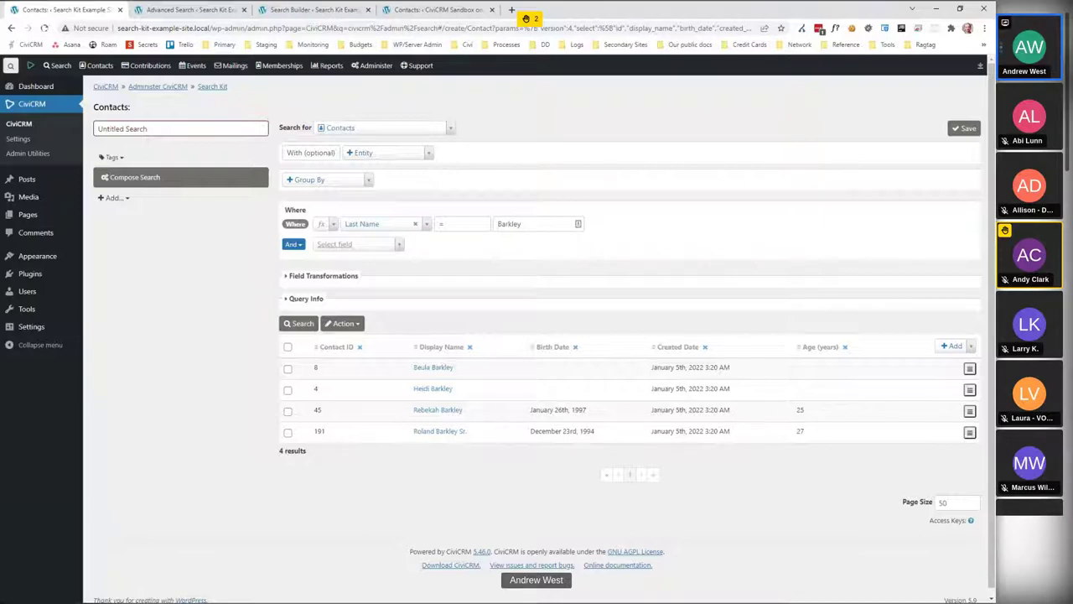
Add an And condition requiring Do Not Email to equal No.
{"action": "left_click", "coordinate": [370, 245]}
{"action": "type", "text": "d"}
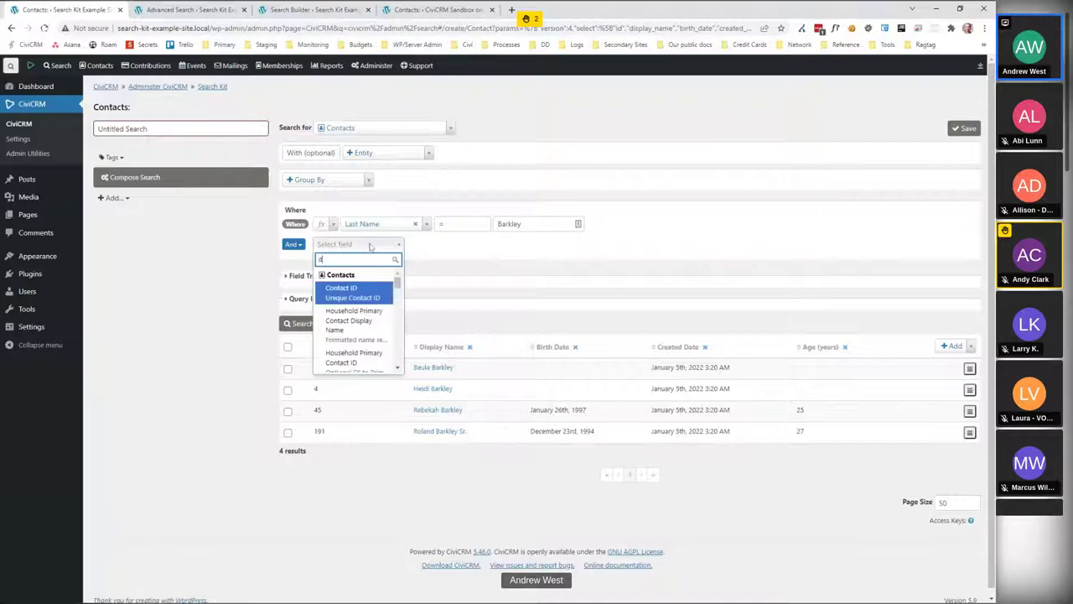
{"action": "type", "text": "o not"}
{"action": "key", "text": "Return"}
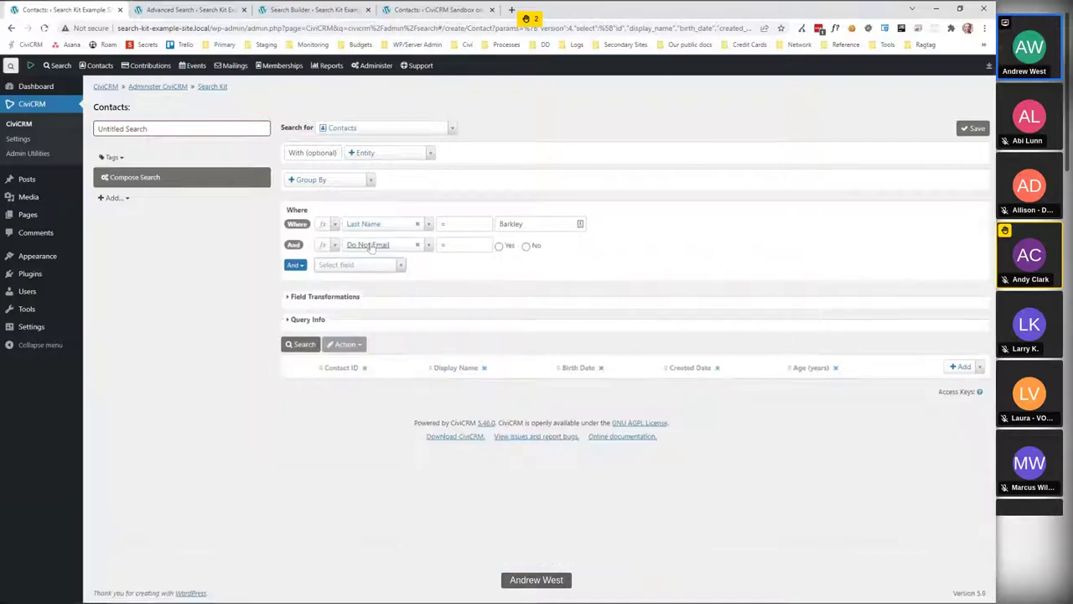
{"action": "left_click", "coordinate": [526, 246]}
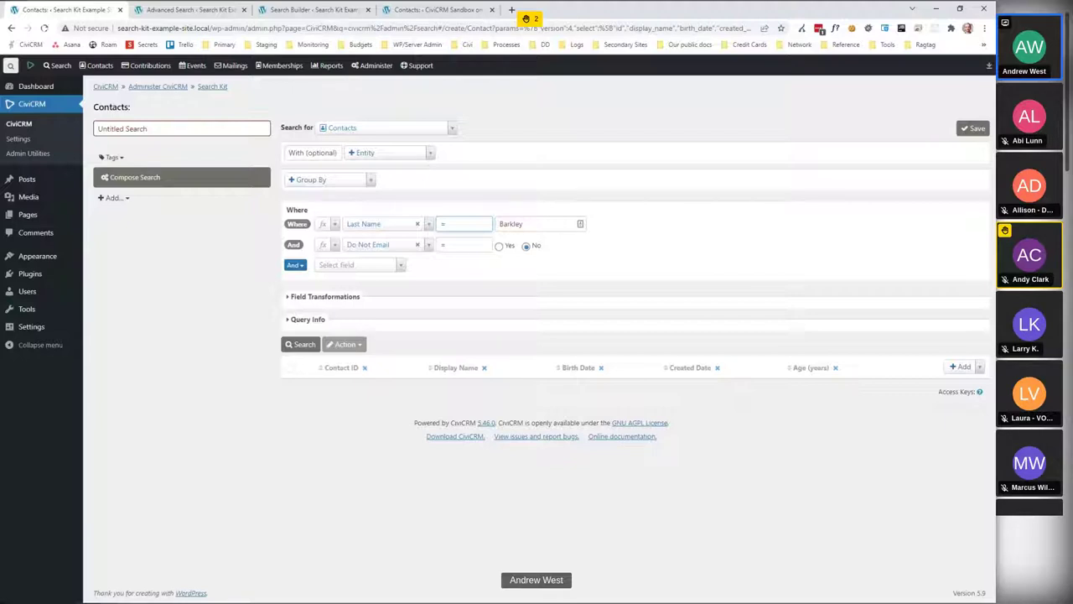
Change the Last Name condition to Contains "P", run the search and review the matching contacts.
{"action": "key", "text": "c"}
{"action": "key", "text": "Tab"}
{"action": "type", "text": "P"}
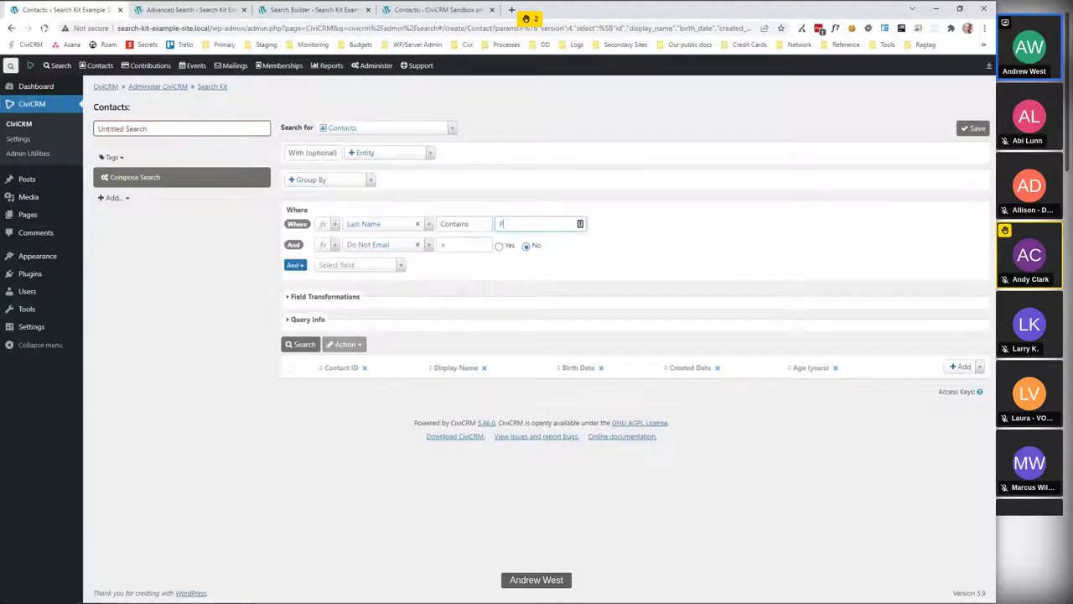
{"action": "left_click", "coordinate": [301, 344]}
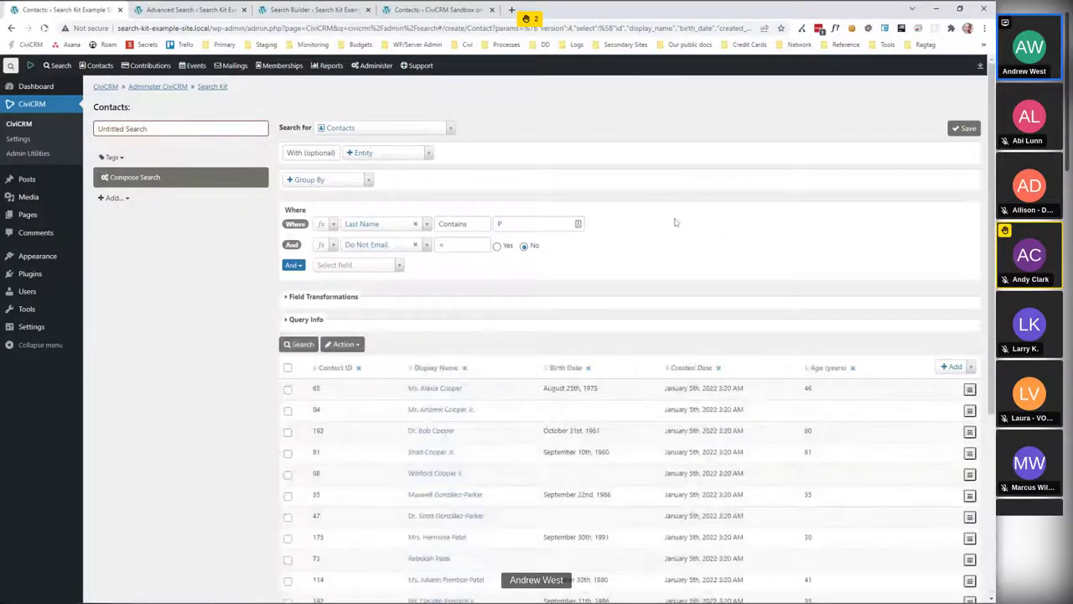
{"action": "scroll", "coordinate": [676, 222], "scroll_direction": "down", "scroll_amount": 2}
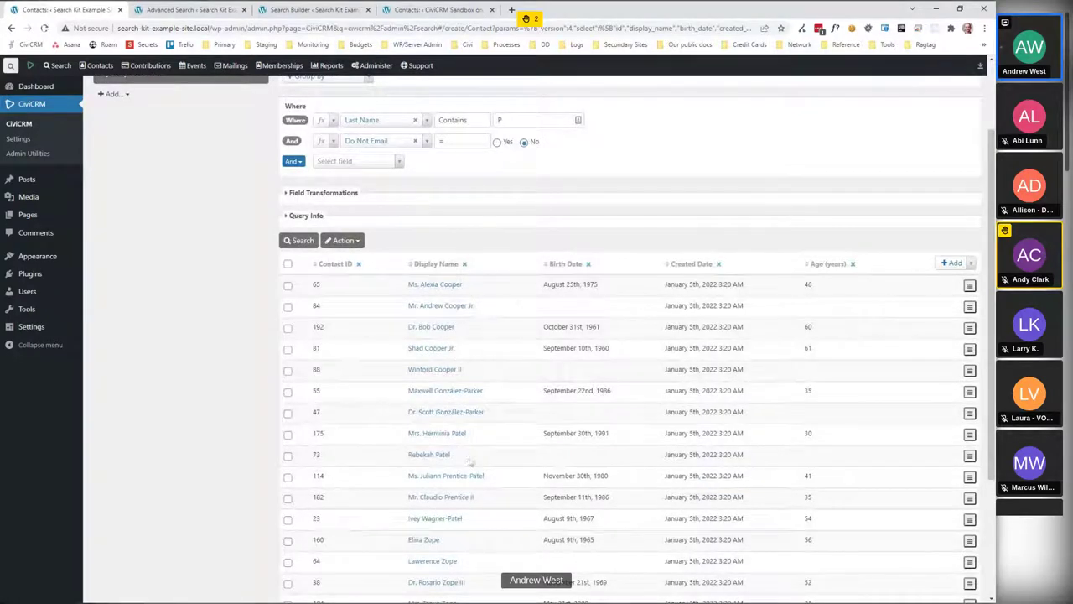
{"action": "scroll", "coordinate": [482, 455], "scroll_direction": "down", "scroll_amount": 1}
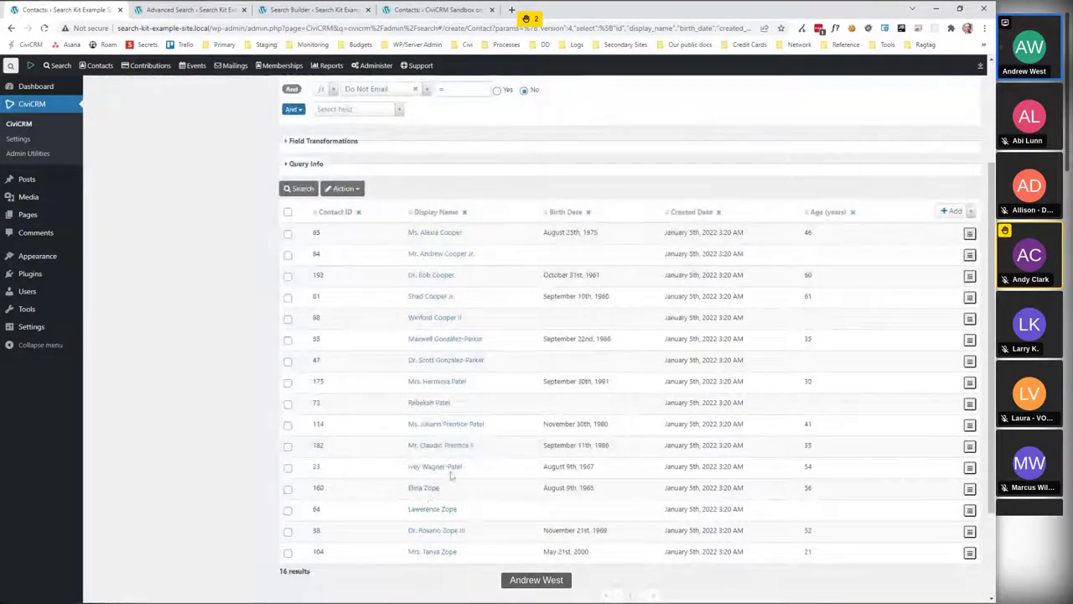
{"action": "scroll", "coordinate": [461, 432], "scroll_direction": "up", "scroll_amount": 1}
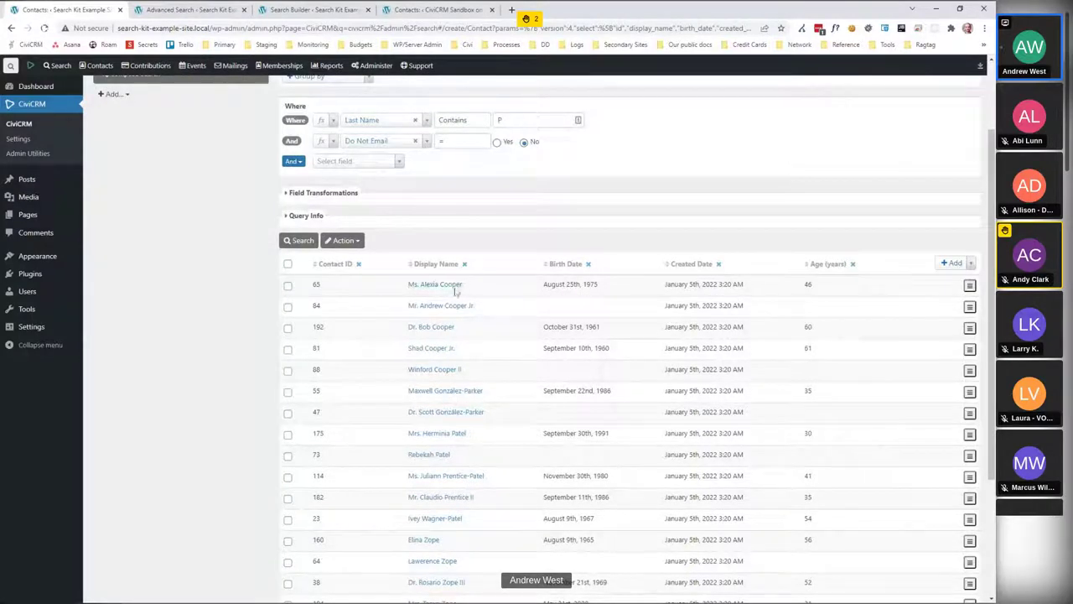
{"action": "scroll", "coordinate": [457, 289], "scroll_direction": "up", "scroll_amount": 1}
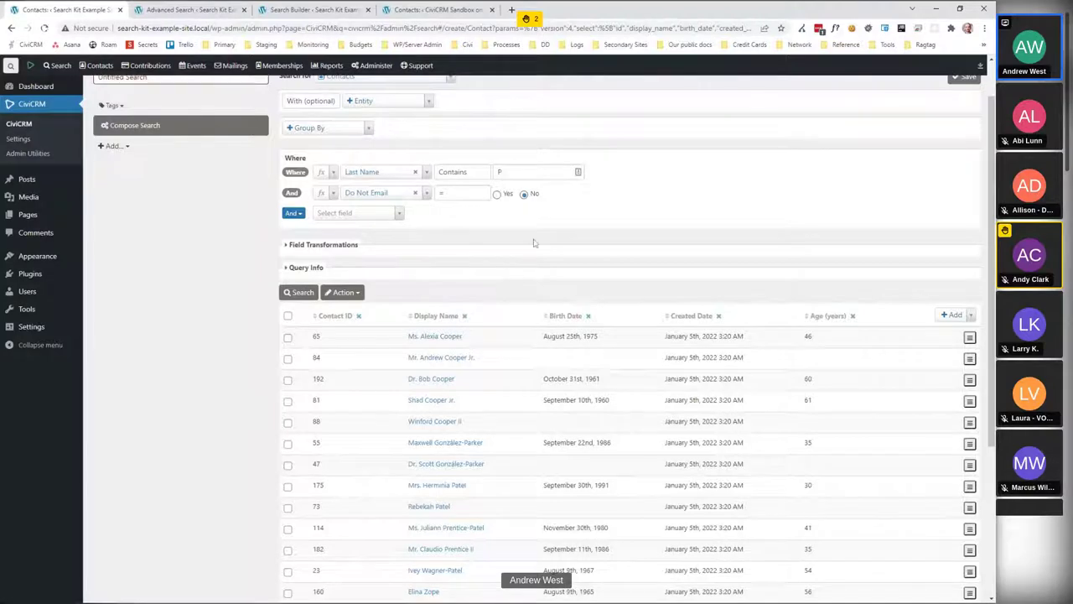
Try the search with an extra condition of Age (years) equal to 46, and remove that condition.
{"action": "left_click", "coordinate": [372, 215]}
{"action": "type", "text": "age"}
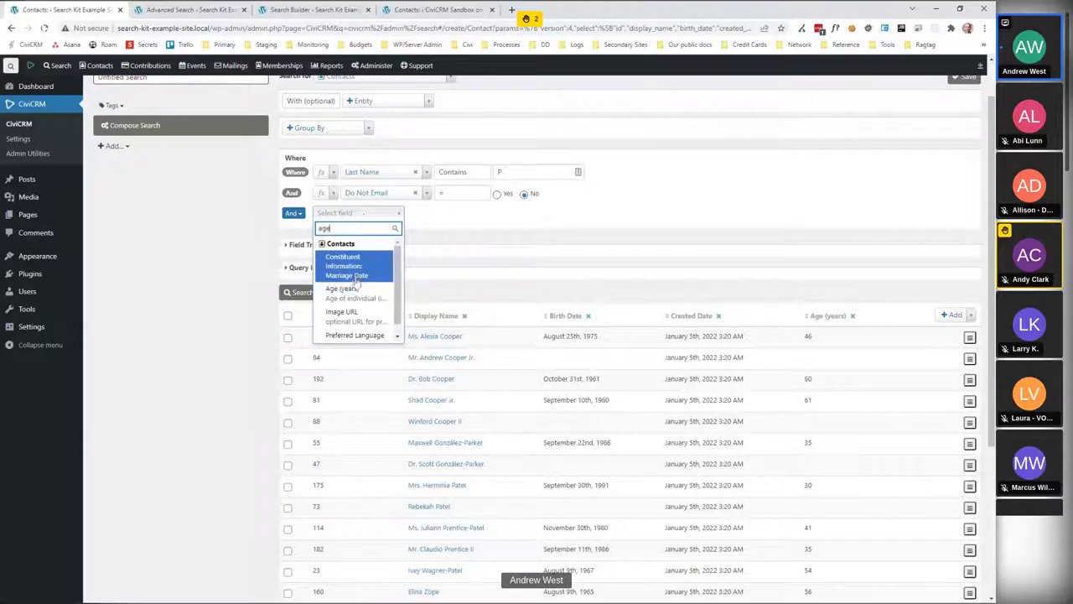
{"action": "left_click", "coordinate": [343, 288]}
{"action": "left_click", "coordinate": [514, 265]}
{"action": "type", "text": "4"}
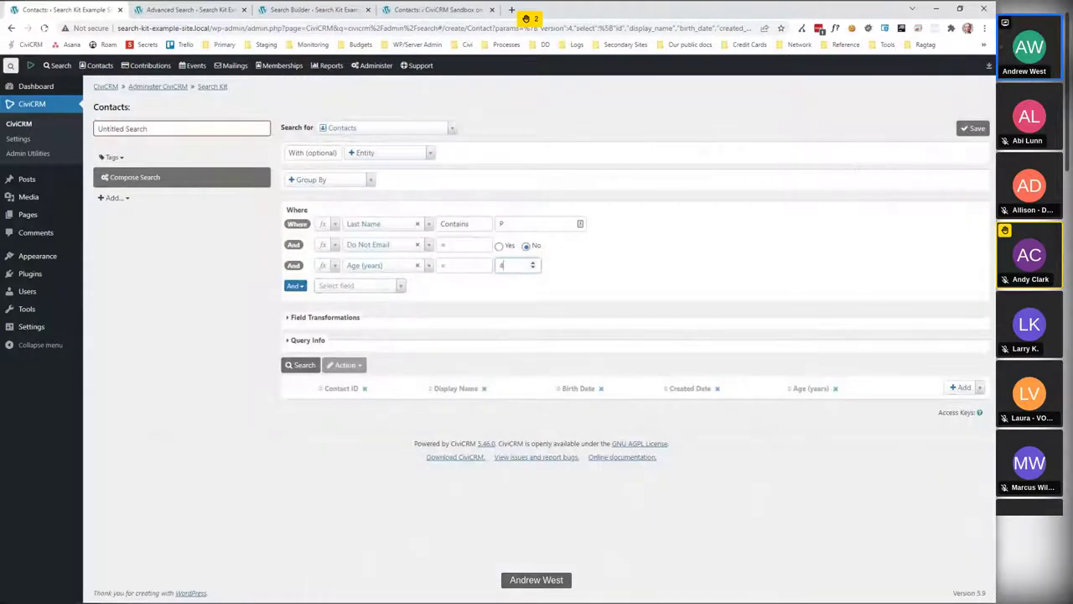
{"action": "type", "text": "6"}
{"action": "left_click", "coordinate": [295, 365]}
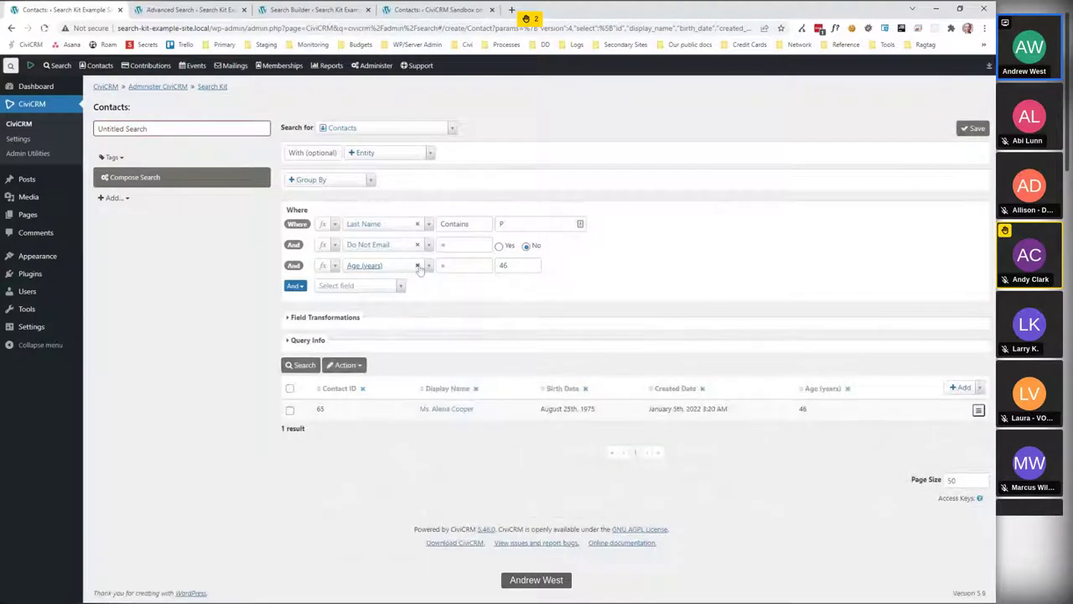
{"action": "left_click", "coordinate": [417, 265]}
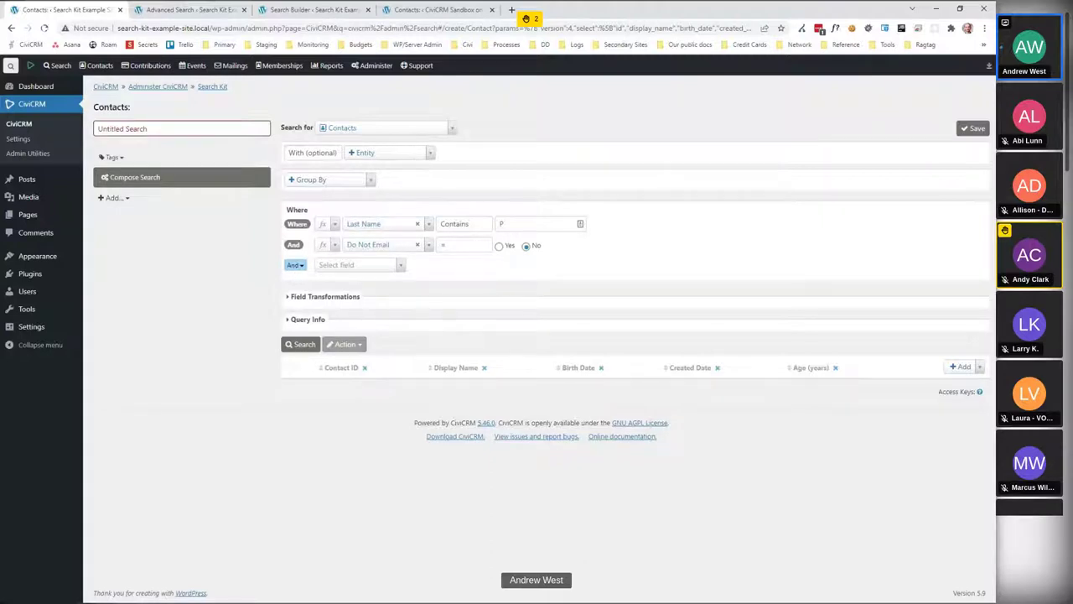
Add an Or group to the Where criteria with a first condition of Age (years) less than 30.
{"action": "left_click", "coordinate": [298, 268]}
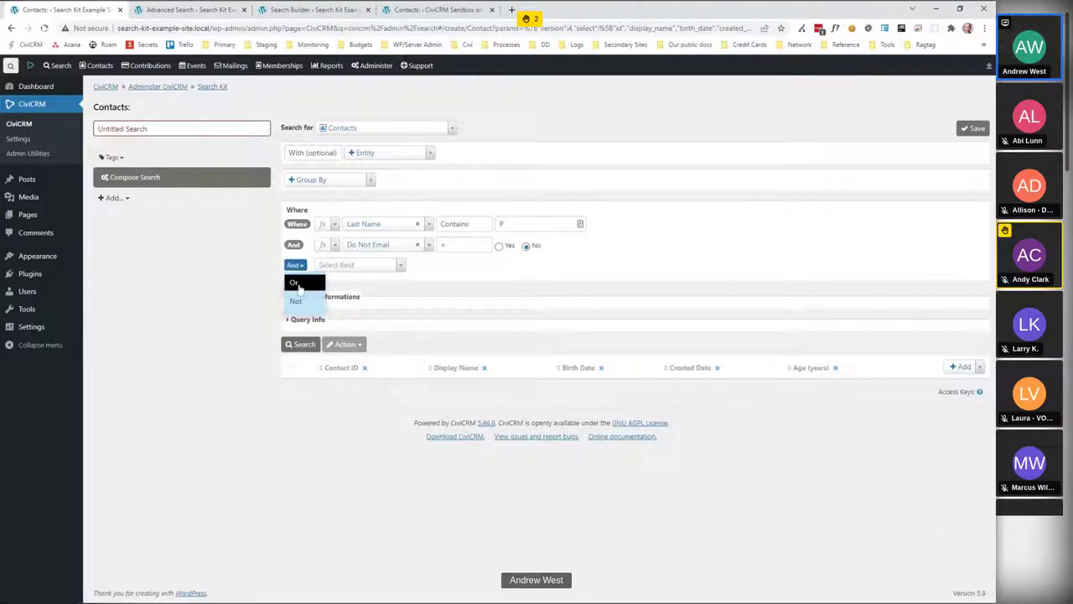
{"action": "left_click", "coordinate": [295, 283]}
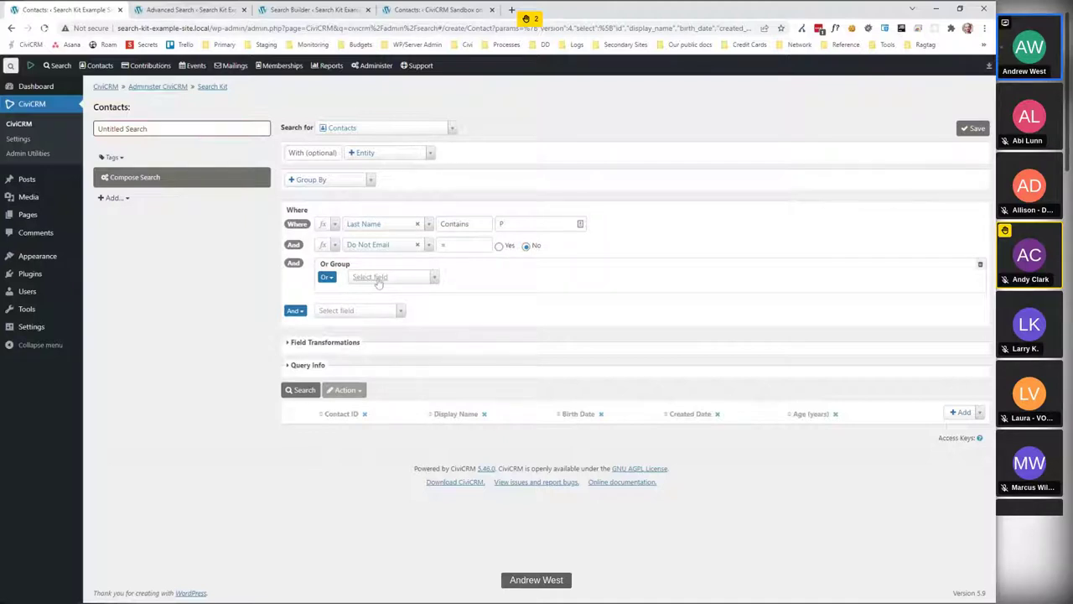
{"action": "left_click", "coordinate": [379, 279]}
{"action": "type", "text": "age"}
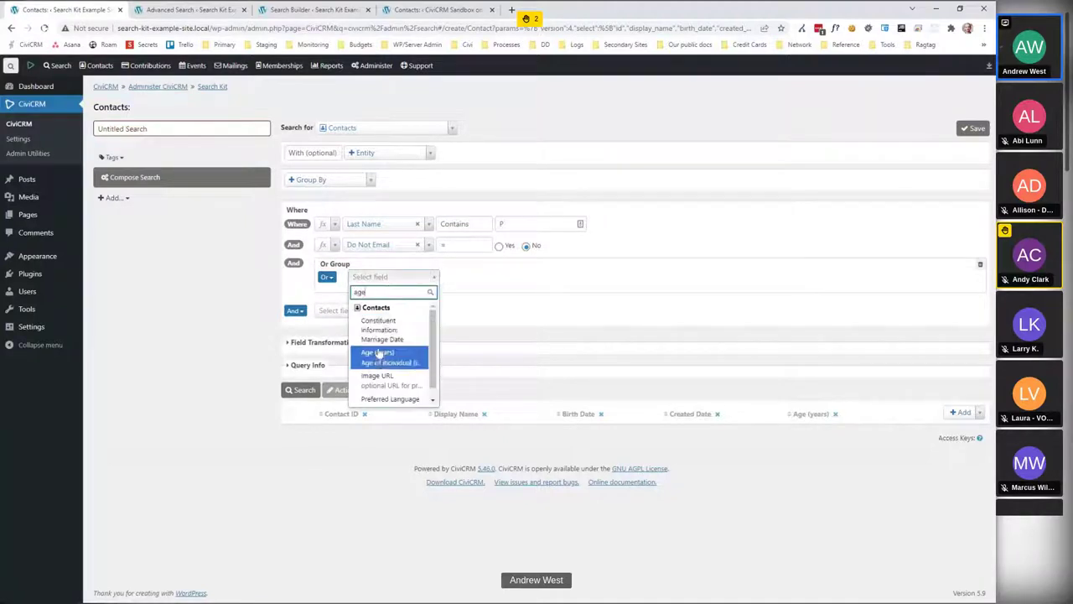
{"action": "left_click", "coordinate": [379, 354]}
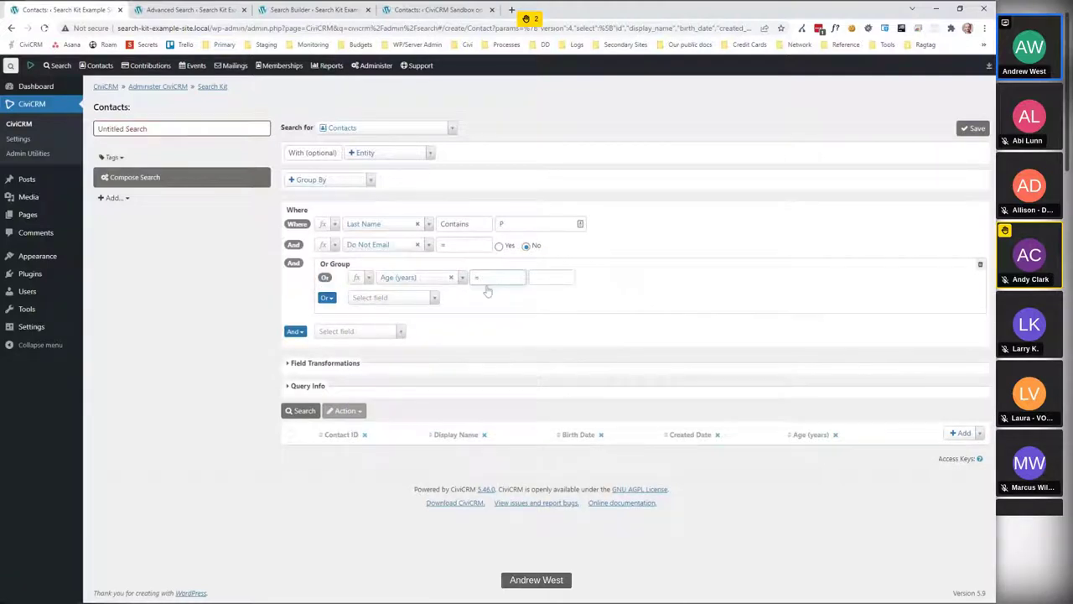
{"action": "key", "text": "less"}
{"action": "left_click", "coordinate": [549, 277]}
{"action": "type", "text": "30"}
Add a second condition to the Or group for Age (years) greater than 60 and run the search.
{"action": "left_click", "coordinate": [412, 300]}
{"action": "type", "text": "a"}
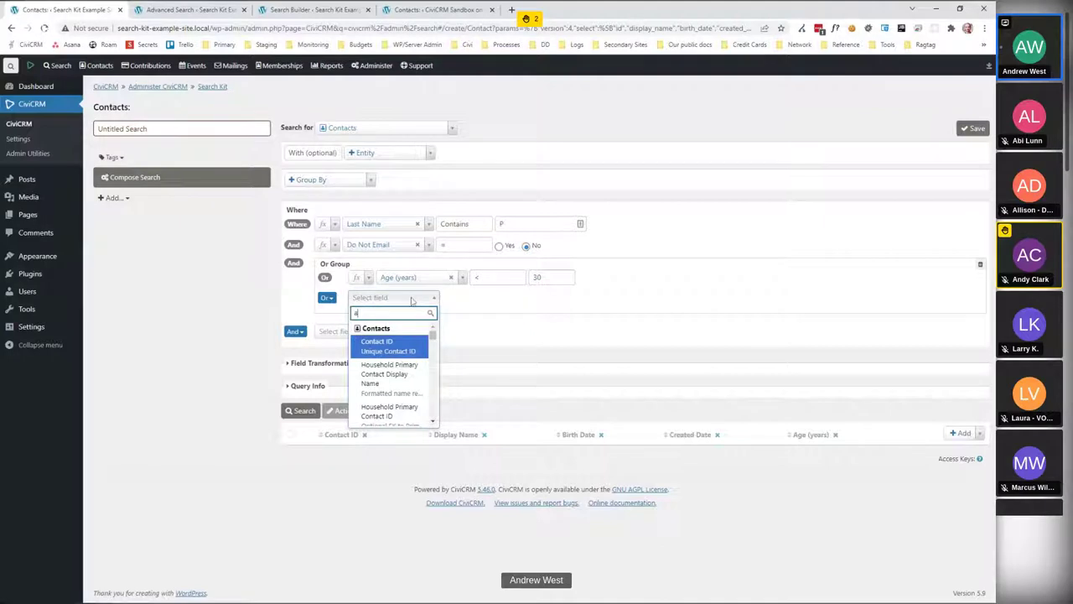
{"action": "type", "text": "ge"}
{"action": "left_click", "coordinate": [392, 374]}
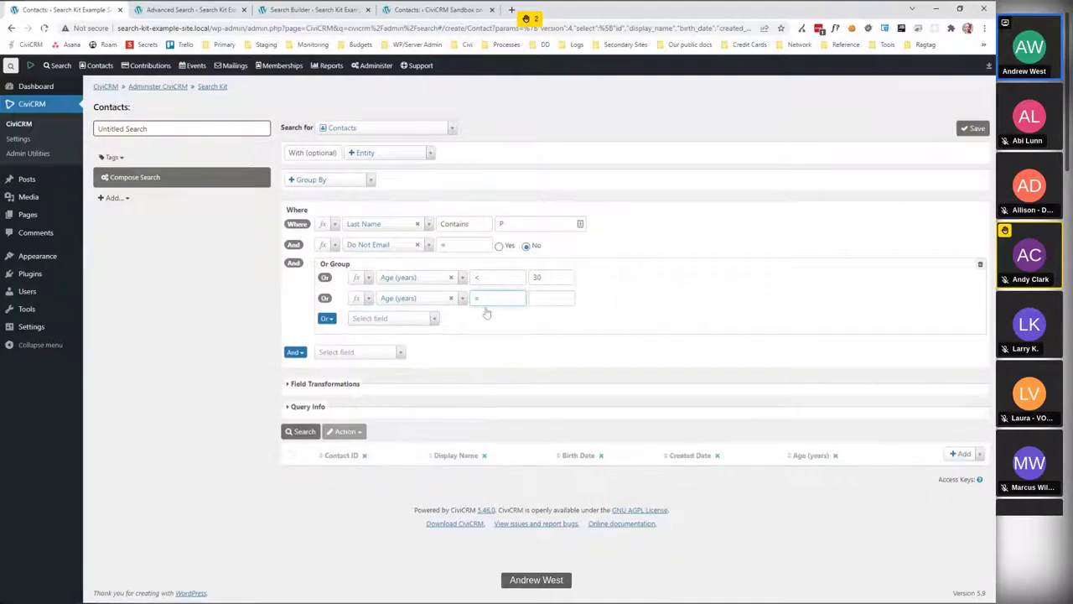
{"action": "key", "text": "greater"}
{"action": "key", "text": "Tab"}
{"action": "type", "text": "60"}
{"action": "left_click", "coordinate": [302, 433]}
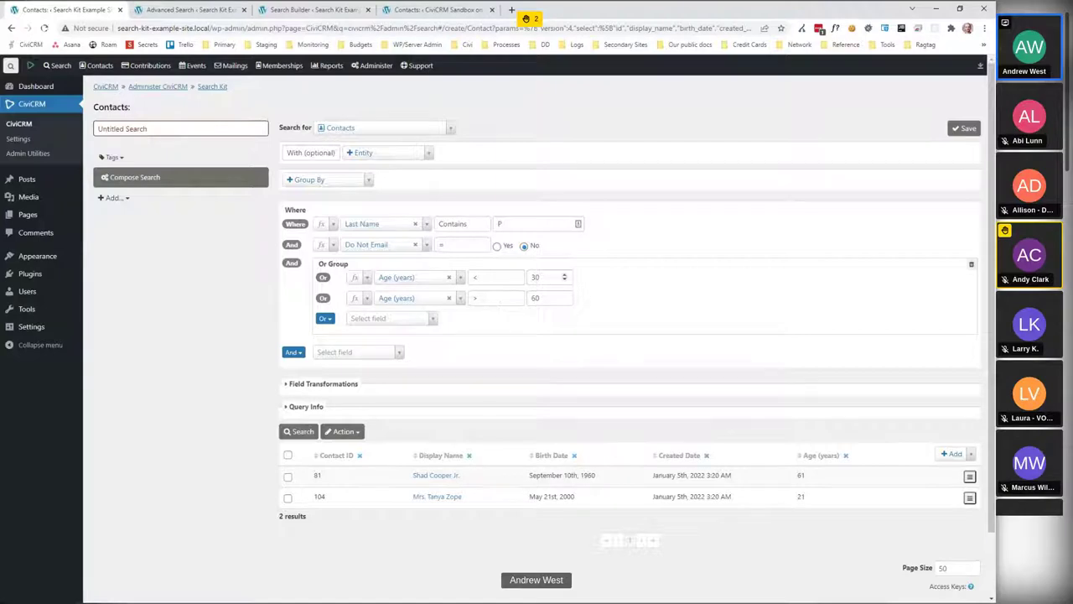
Remove the Do Not Email condition and rerun the search.
{"action": "left_click", "coordinate": [414, 244]}
{"action": "left_click", "coordinate": [300, 411]}
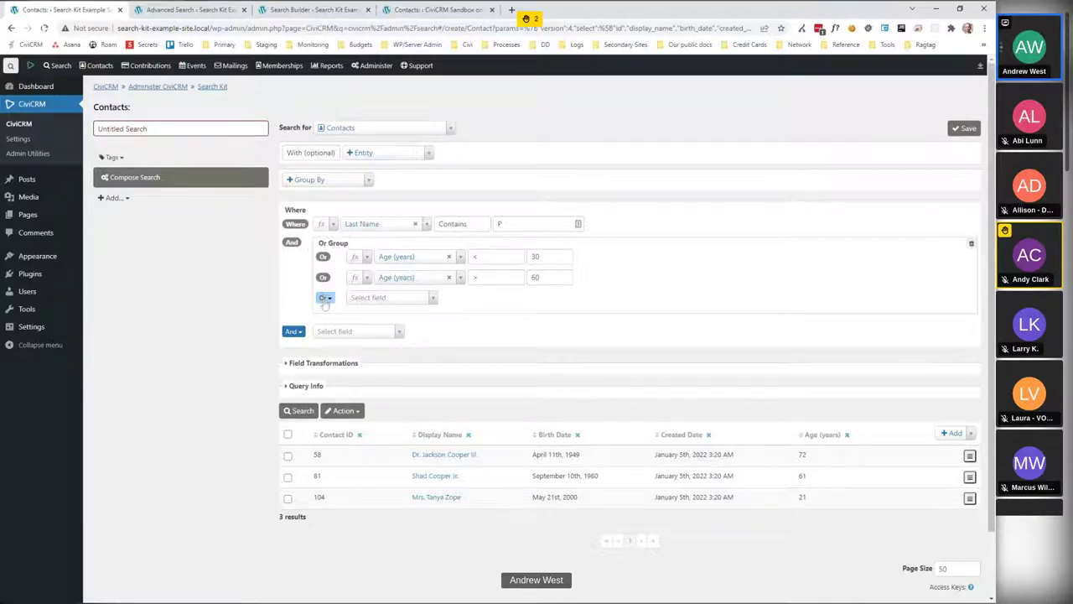
Add a second, empty Or group to the criteria and nest an And group inside the first Or group.
{"action": "left_click", "coordinate": [292, 331]}
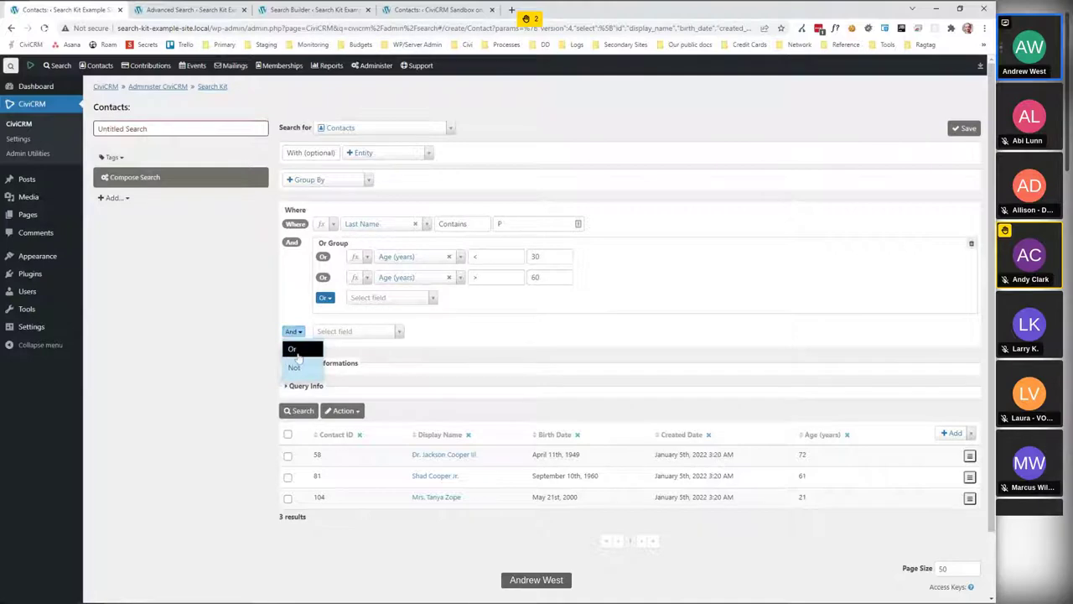
{"action": "left_click", "coordinate": [296, 348]}
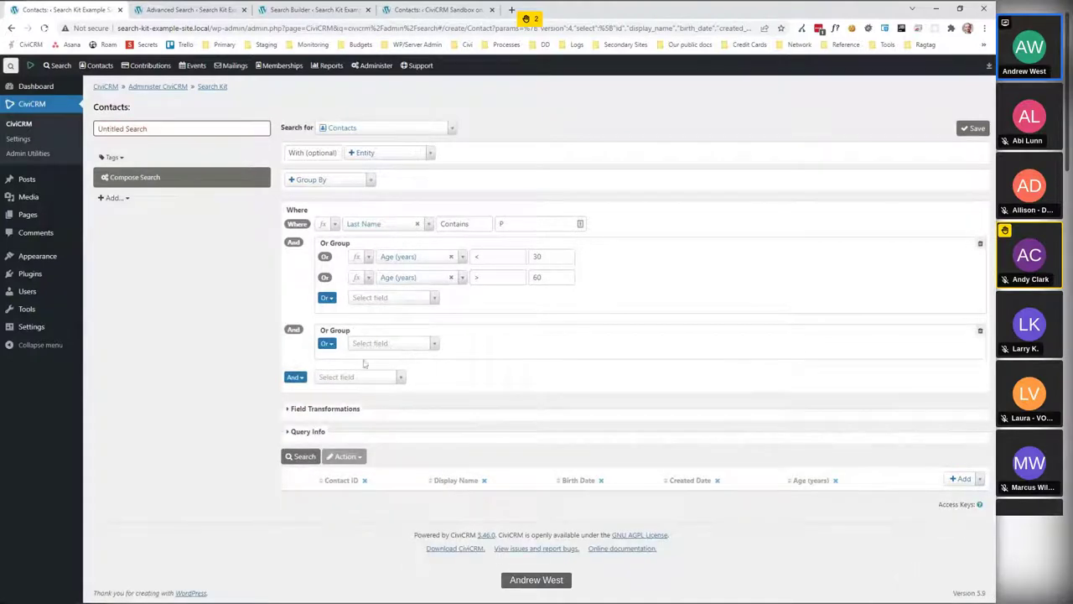
{"action": "left_click", "coordinate": [327, 298]}
{"action": "left_click", "coordinate": [329, 315]}
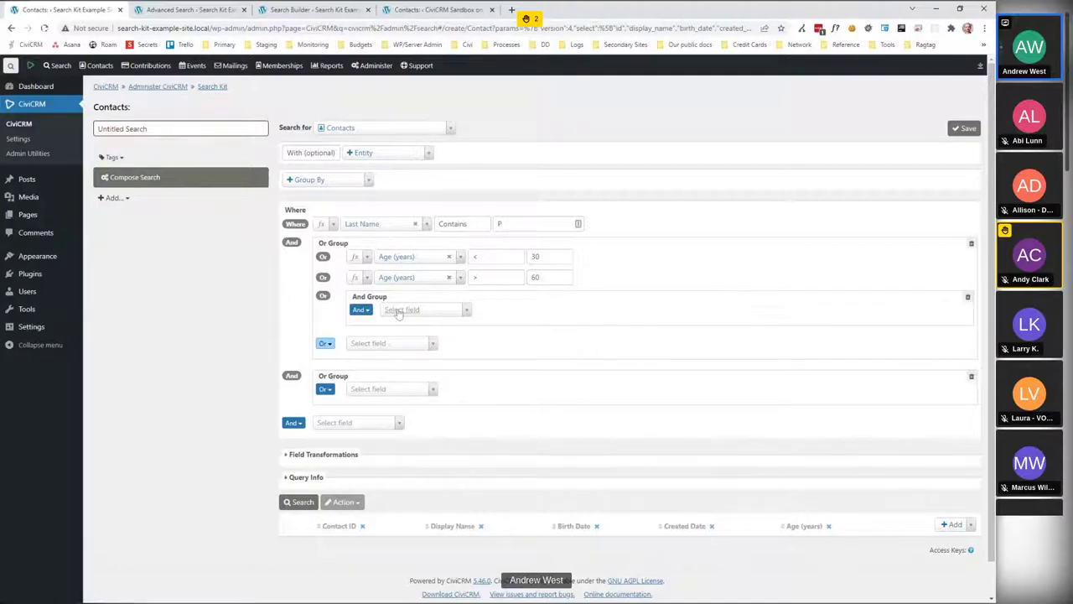
Show the older Search Builder form to compare its criteria options with Search Kit's condition groups.
{"action": "left_click", "coordinate": [325, 12]}
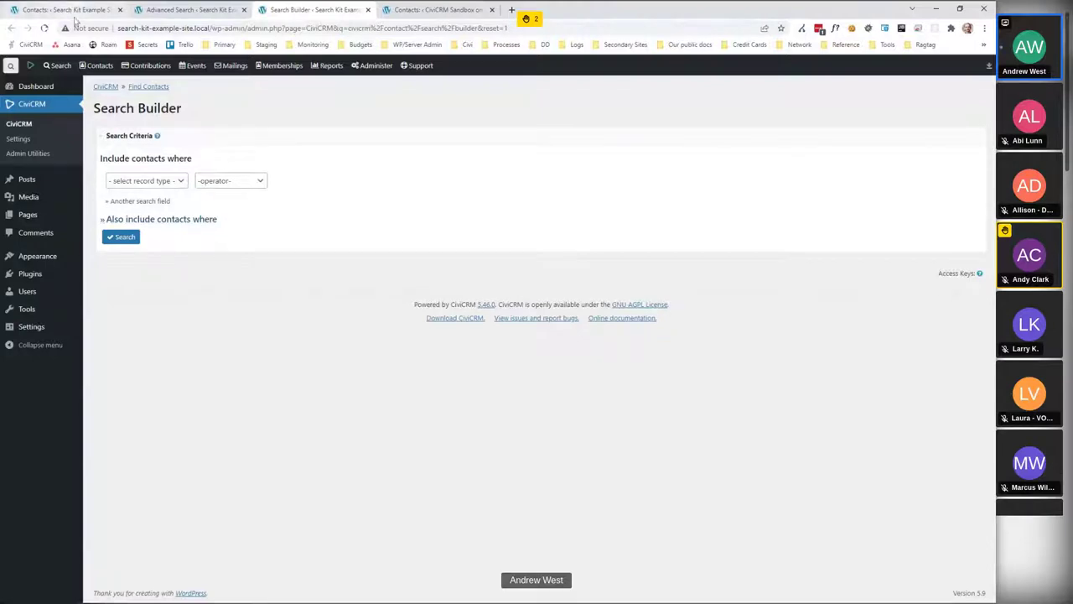
Return to the Search Kit search and remove the nested And group and the empty second Or group.
{"action": "left_click", "coordinate": [79, 11]}
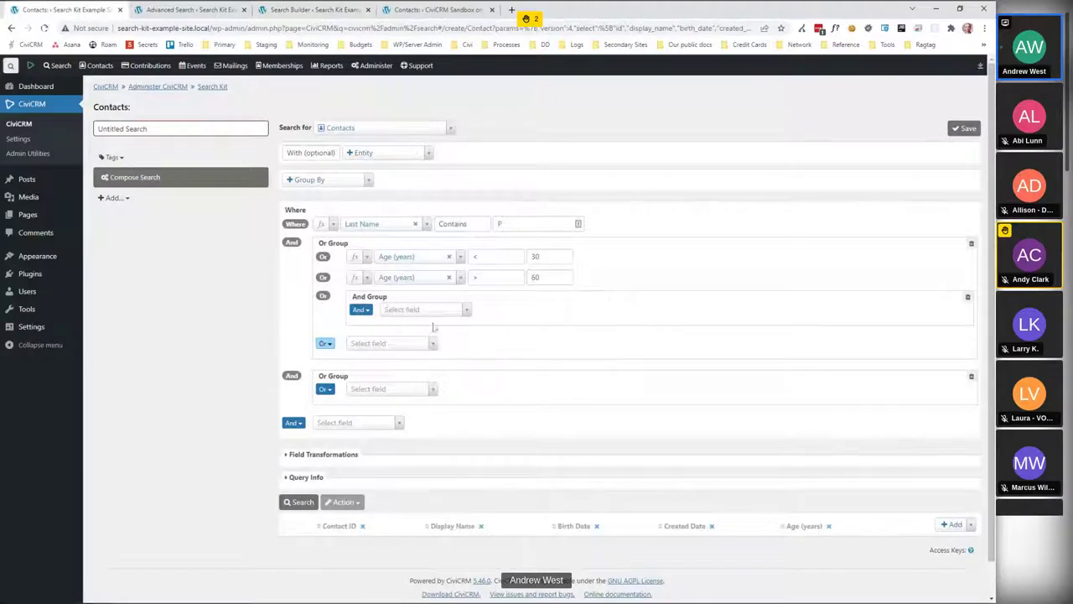
{"action": "left_click", "coordinate": [967, 297]}
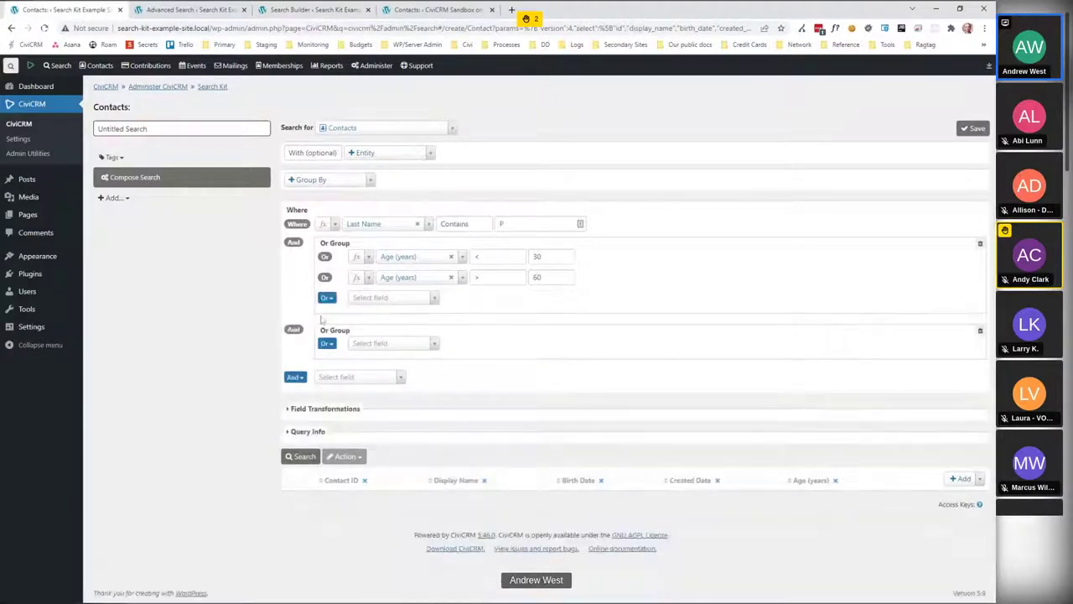
{"action": "left_click", "coordinate": [980, 330]}
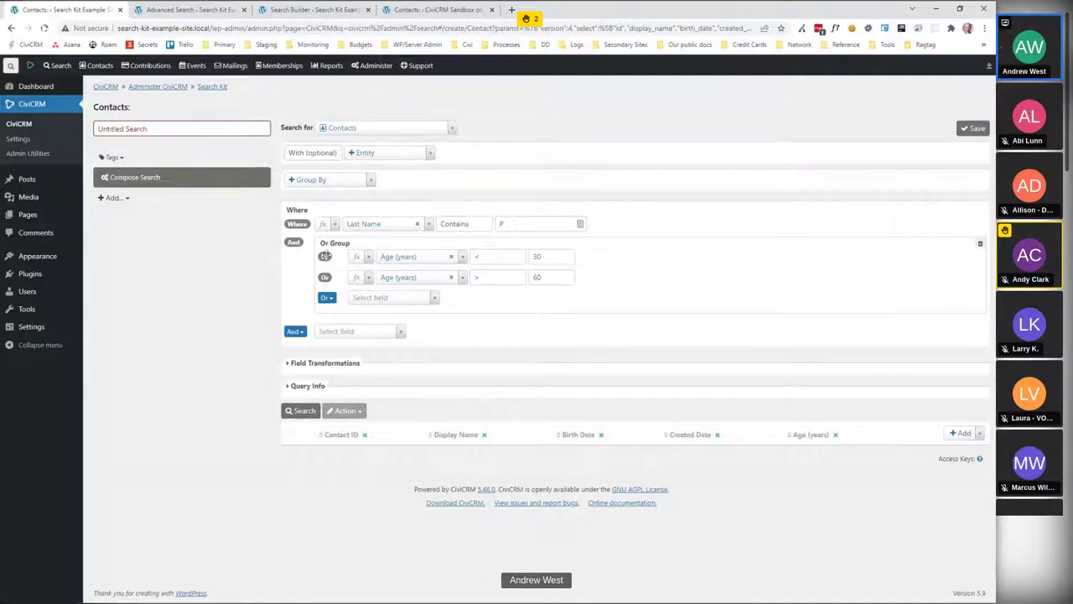
Move the Age (years) < 30 condition out of the Or group, run the search, and return the condition to the group.
{"action": "left_click_drag", "start_coordinate": [323, 256], "coordinate": [322, 230]}
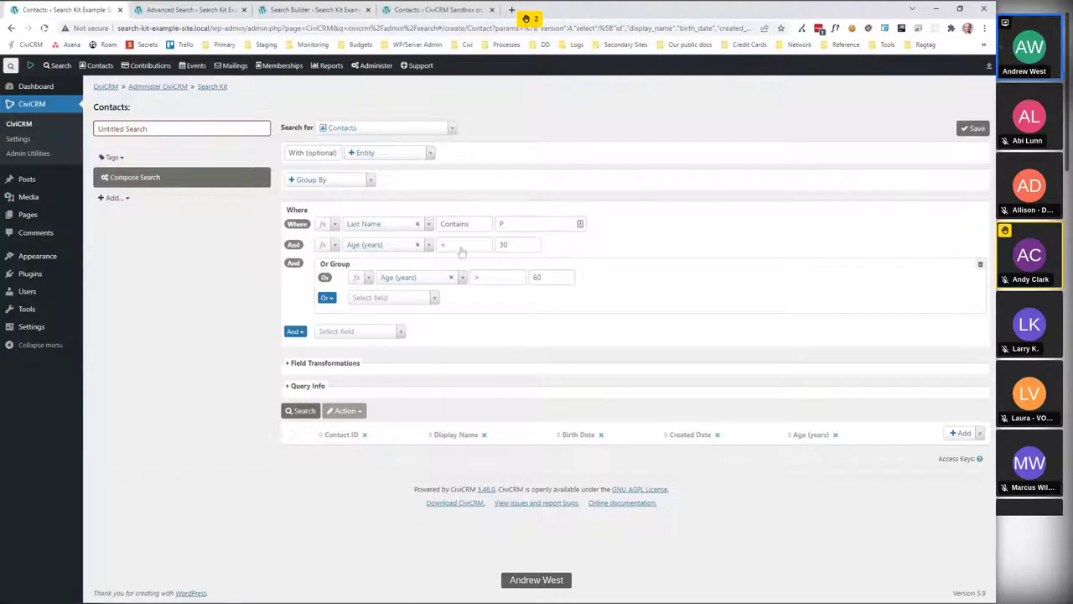
{"action": "left_click", "coordinate": [301, 411]}
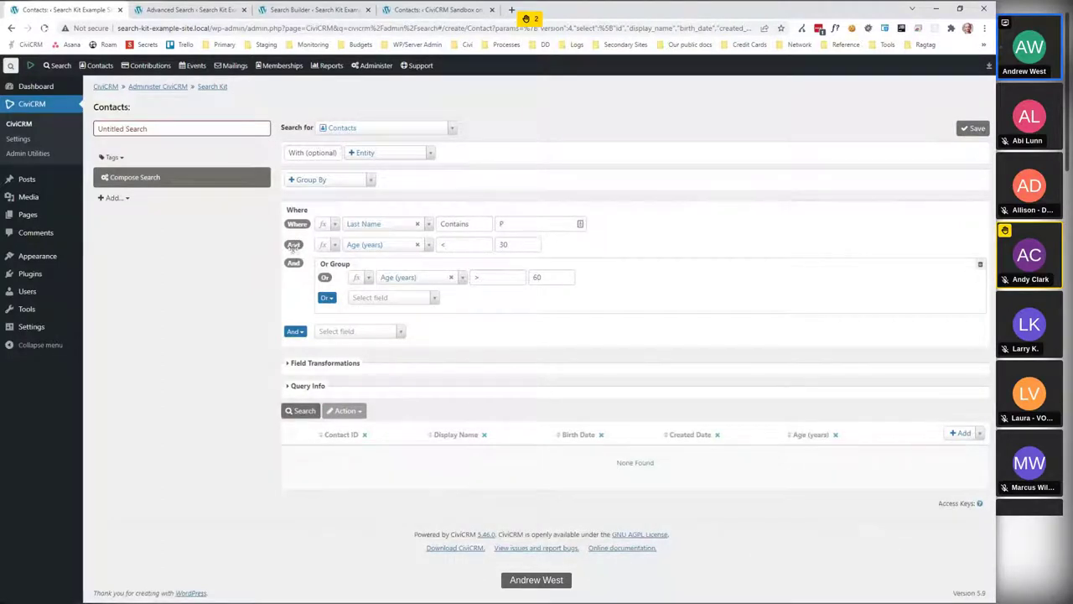
{"action": "left_click_drag", "start_coordinate": [296, 245], "coordinate": [369, 285]}
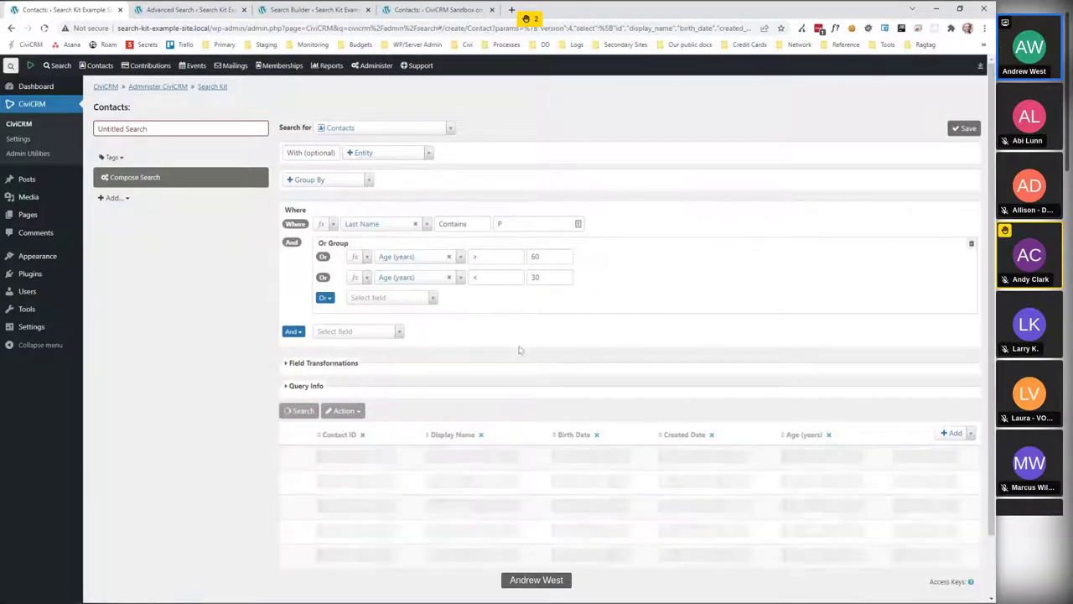
{"action": "left_click", "coordinate": [298, 333]}
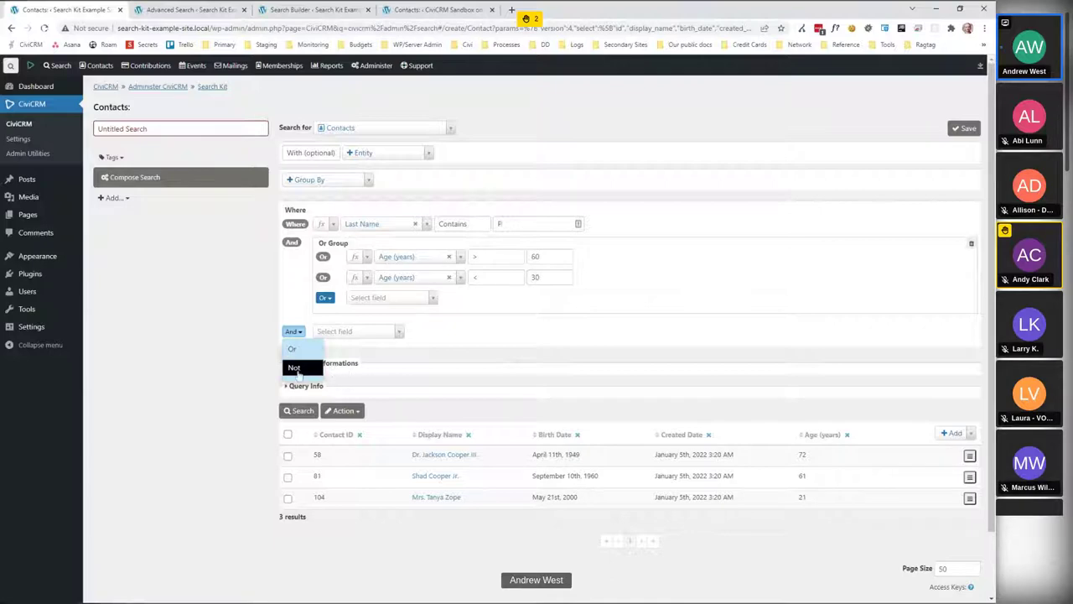
{"action": "left_click", "coordinate": [294, 369]}
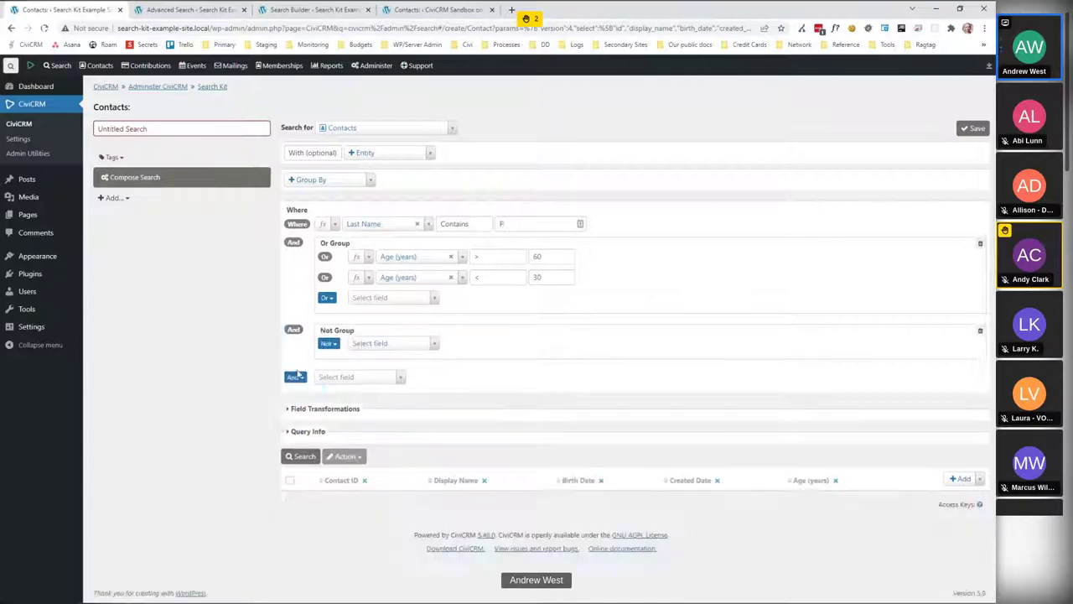
{"action": "left_click", "coordinate": [396, 344]}
{"action": "type", "text": "age"}
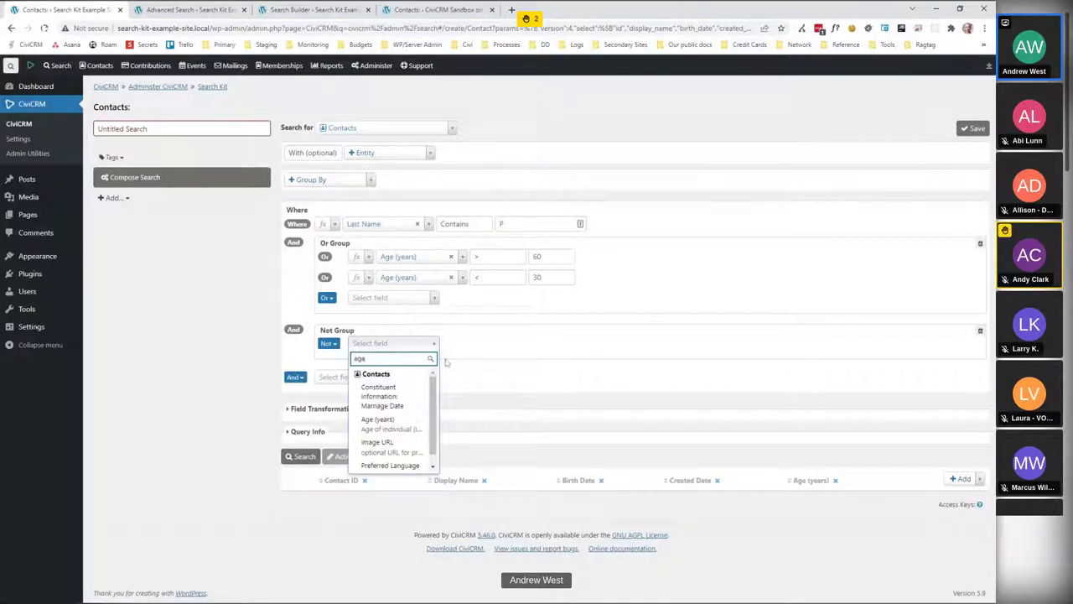
{"action": "left_click", "coordinate": [980, 331]}
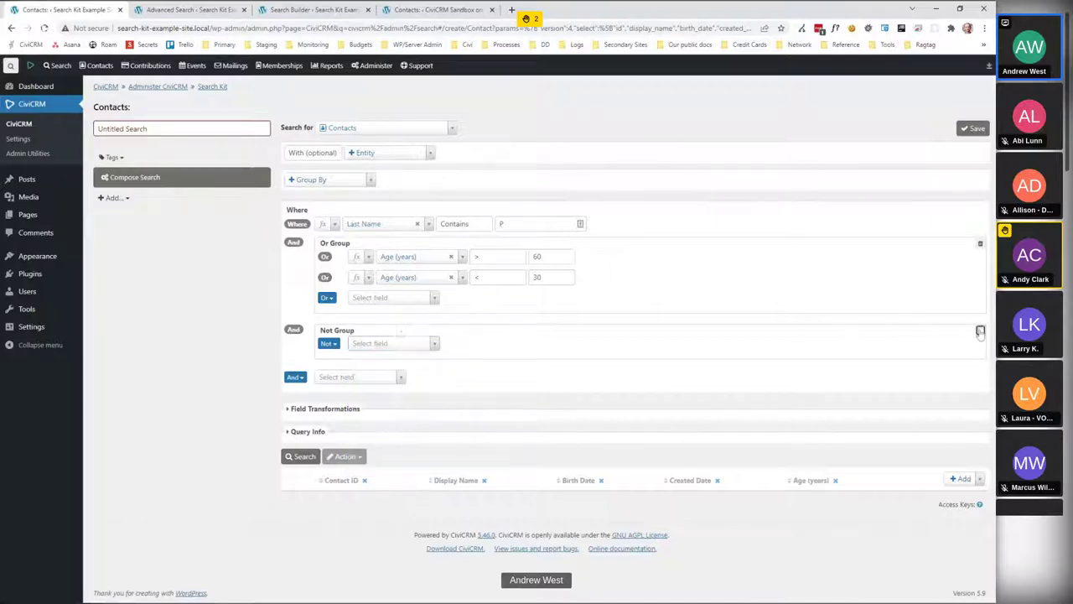
{"action": "left_click", "coordinate": [981, 330]}
{"action": "left_click", "coordinate": [304, 411]}
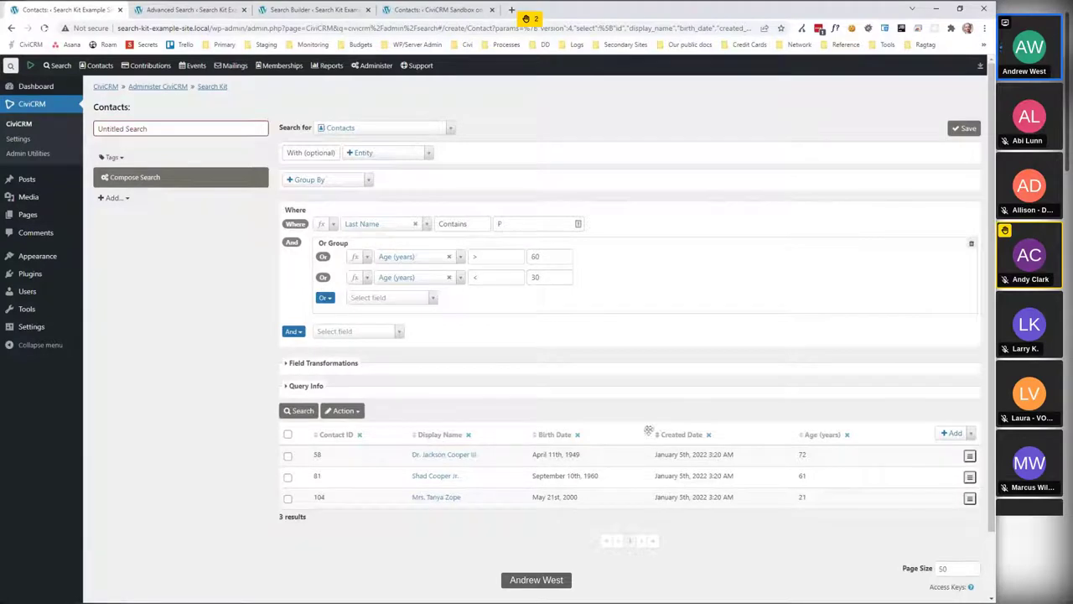
Add a Not group containing Age (years) = 72 to the criteria and rerun the search.
{"action": "left_click", "coordinate": [357, 332]}
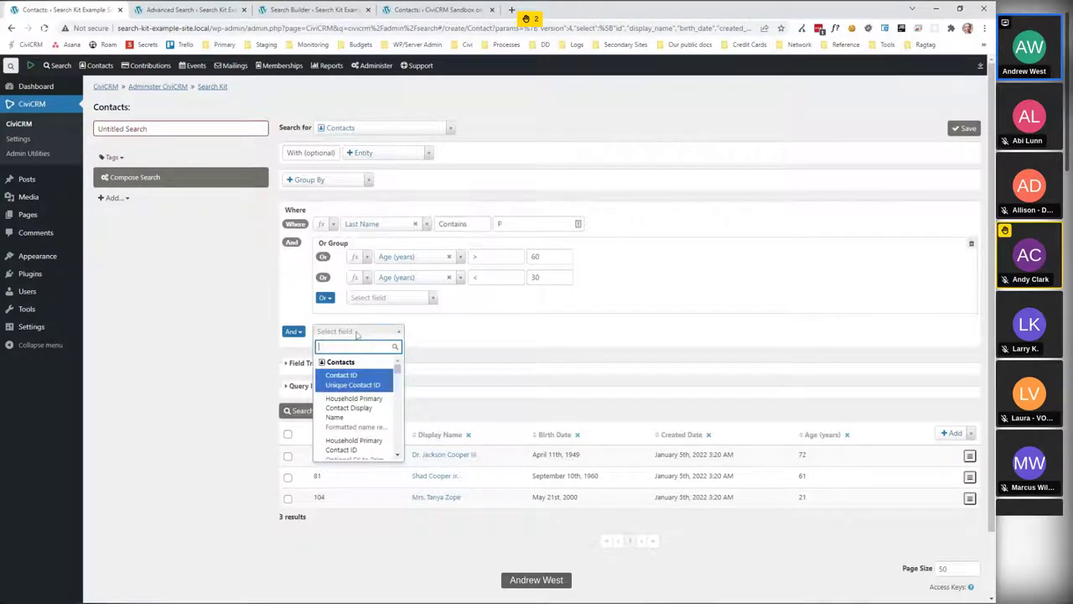
{"action": "left_click", "coordinate": [298, 332]}
{"action": "left_click", "coordinate": [294, 331]}
{"action": "left_click", "coordinate": [302, 359]}
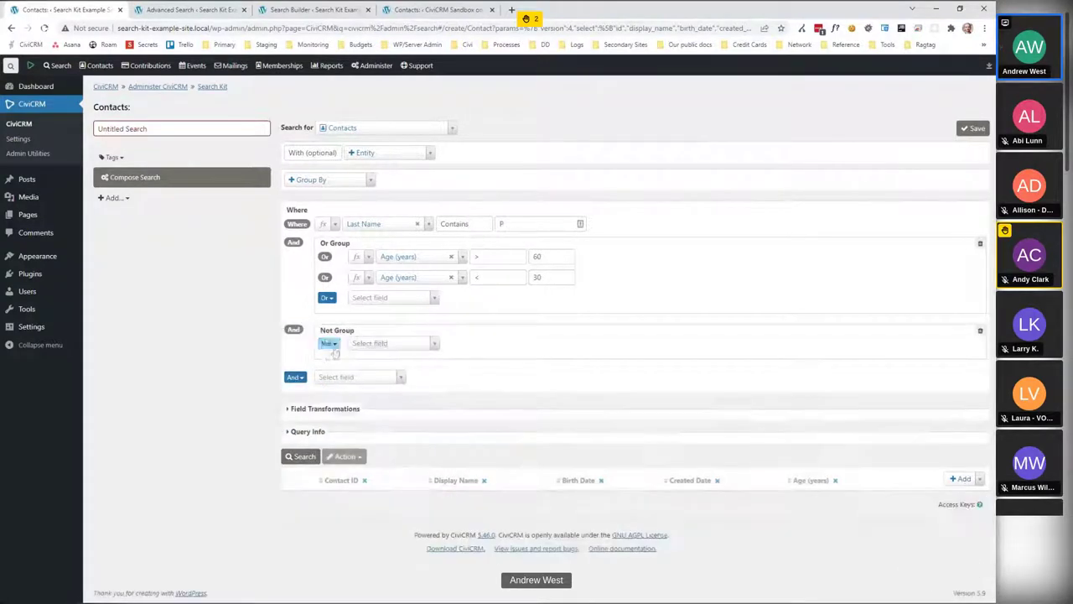
{"action": "left_click", "coordinate": [363, 344]}
{"action": "type", "text": "age"}
{"action": "left_click", "coordinate": [394, 426]}
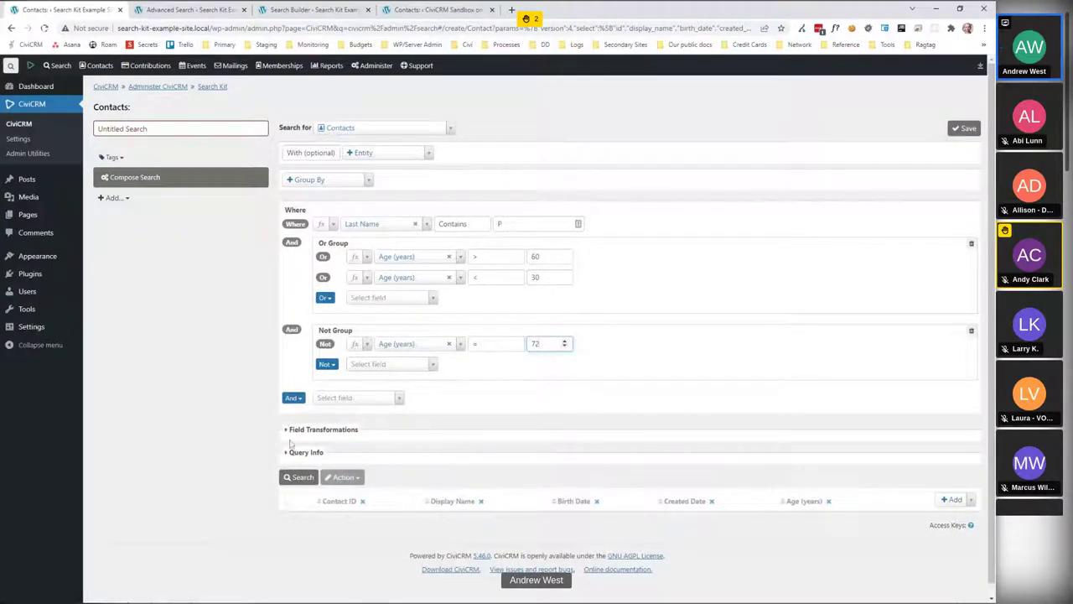
{"action": "left_click", "coordinate": [302, 477]}
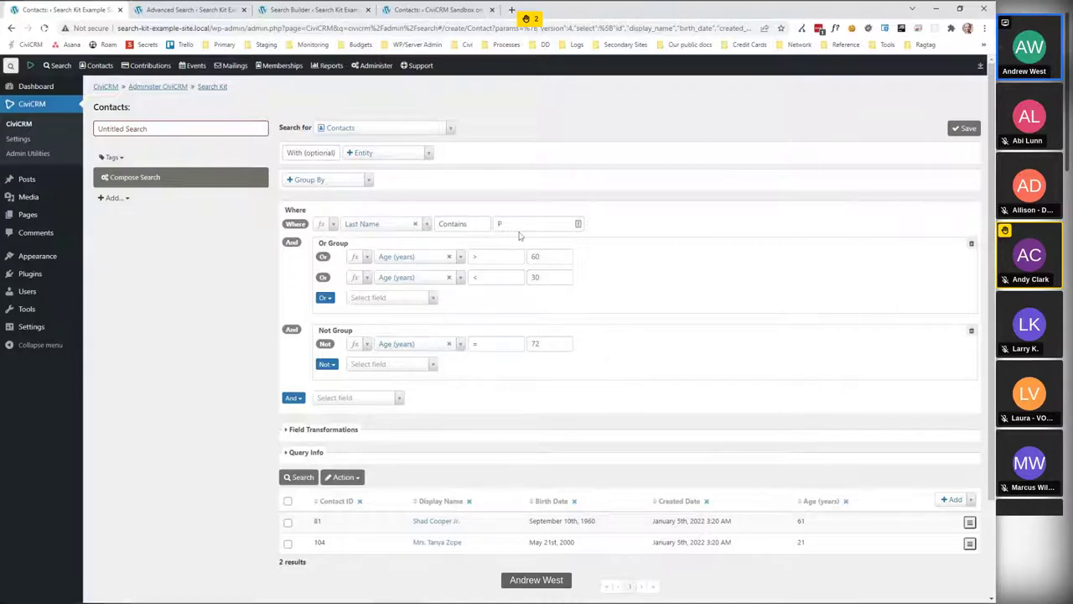
Look through the contact fields available for a new And condition, filtering them by "constit" to examine the Constituent Information custom fields.
{"action": "left_click", "coordinate": [379, 399]}
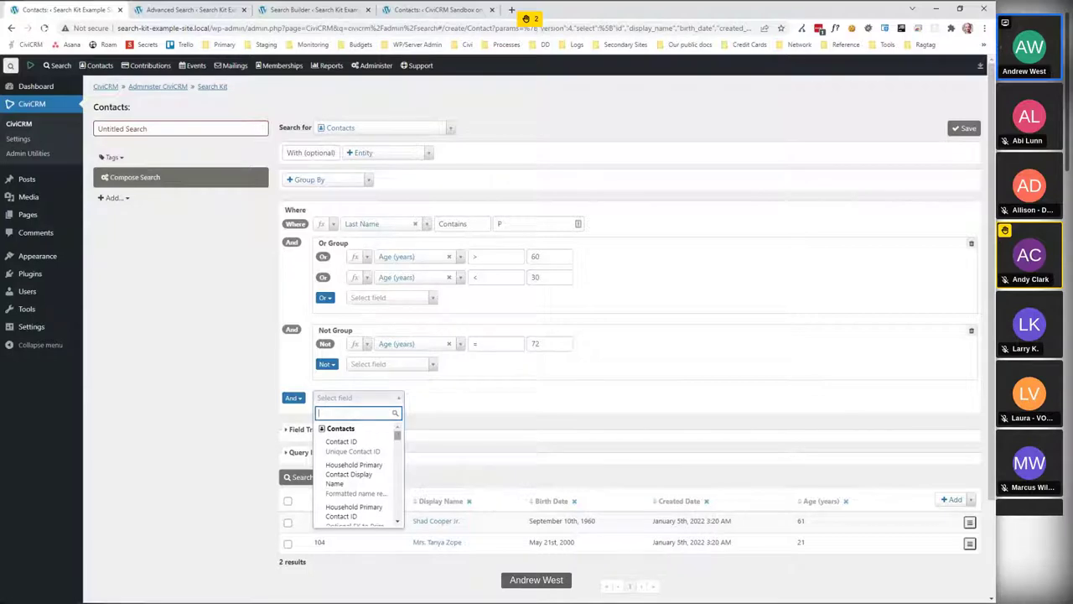
{"action": "mouse_move", "coordinate": [399, 436]}
{"action": "left_mouse_down"}
{"action": "mouse_move", "coordinate": [400, 449]}
{"action": "mouse_move", "coordinate": [399, 438]}
{"action": "left_mouse_up"}
{"action": "type", "text": "constit"}
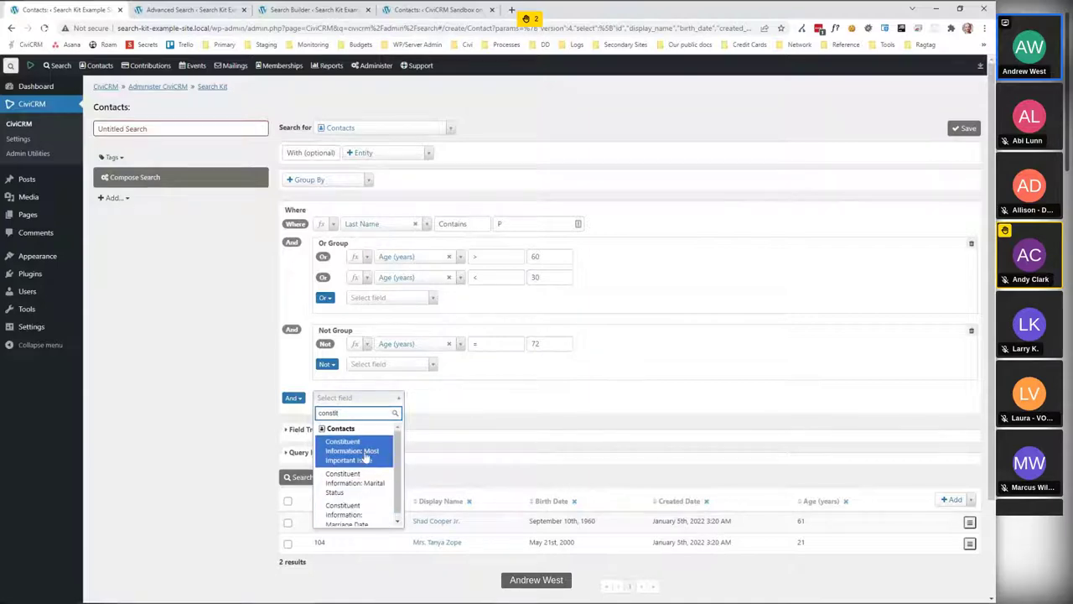
{"action": "left_click", "coordinate": [471, 385]}
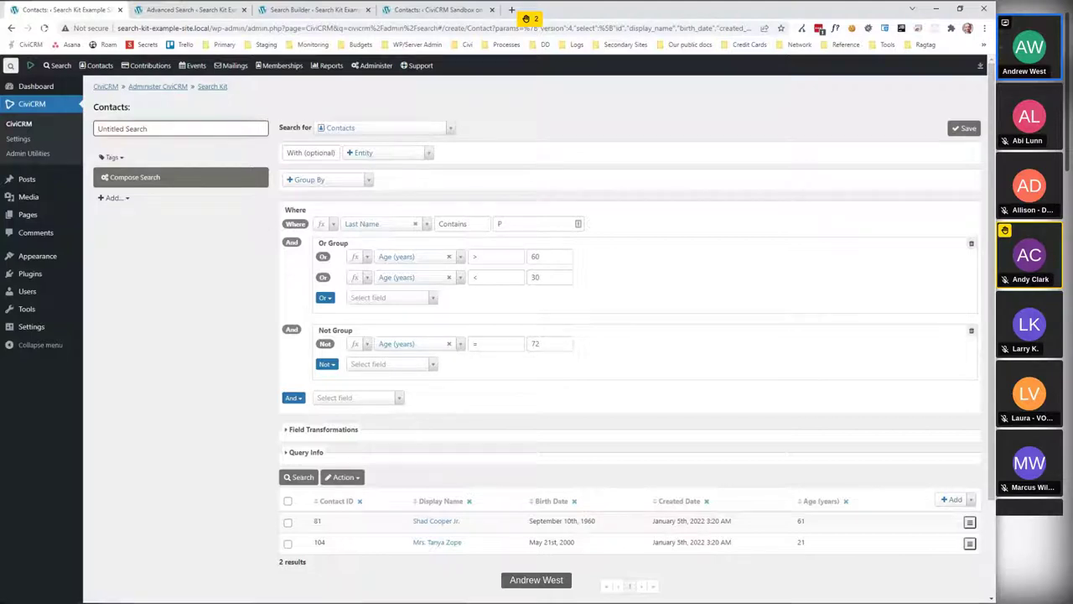
Name the search "Test Search Kit 2" and save it.
{"action": "type", "text": "Test Search Kit 2"}
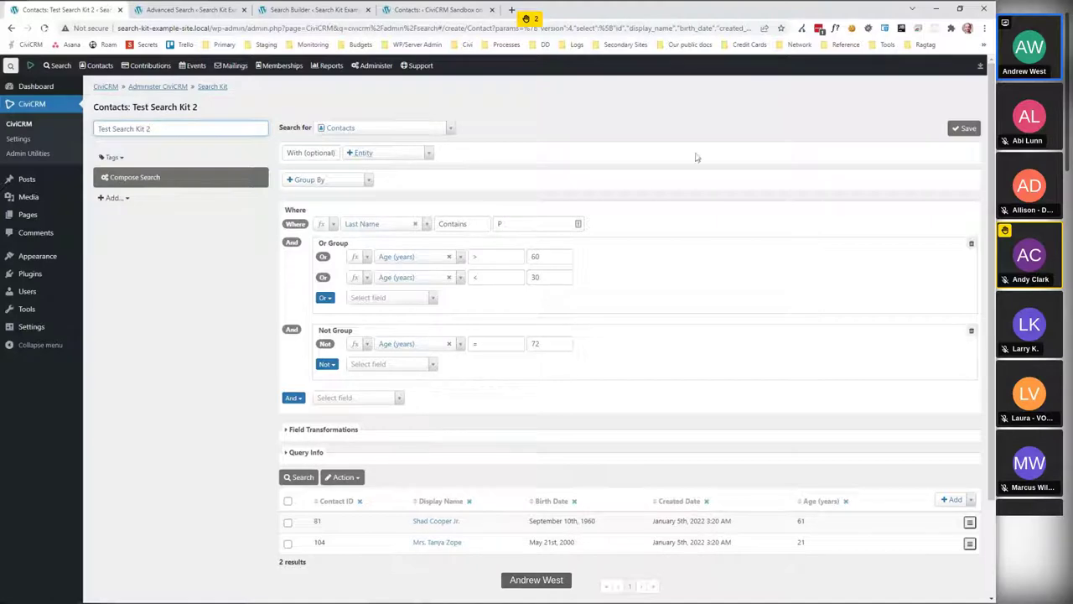
{"action": "left_click", "coordinate": [966, 130]}
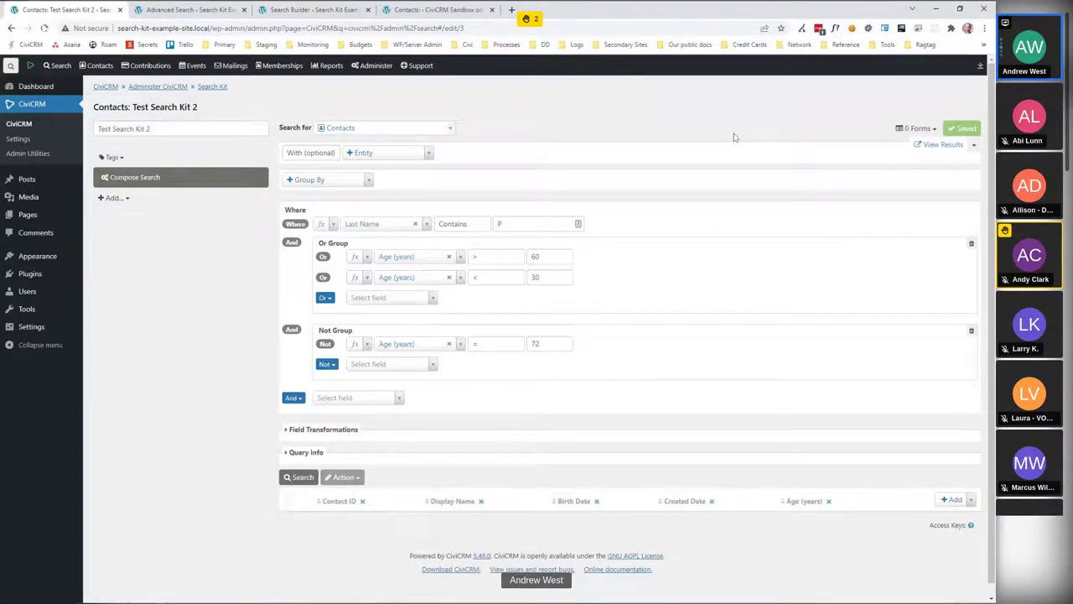
Open the Search Kit saved searches list in a new tab and review the additional actions offered for Test Search Kit 2.
{"action": "mouse_move", "coordinate": [58, 65]}
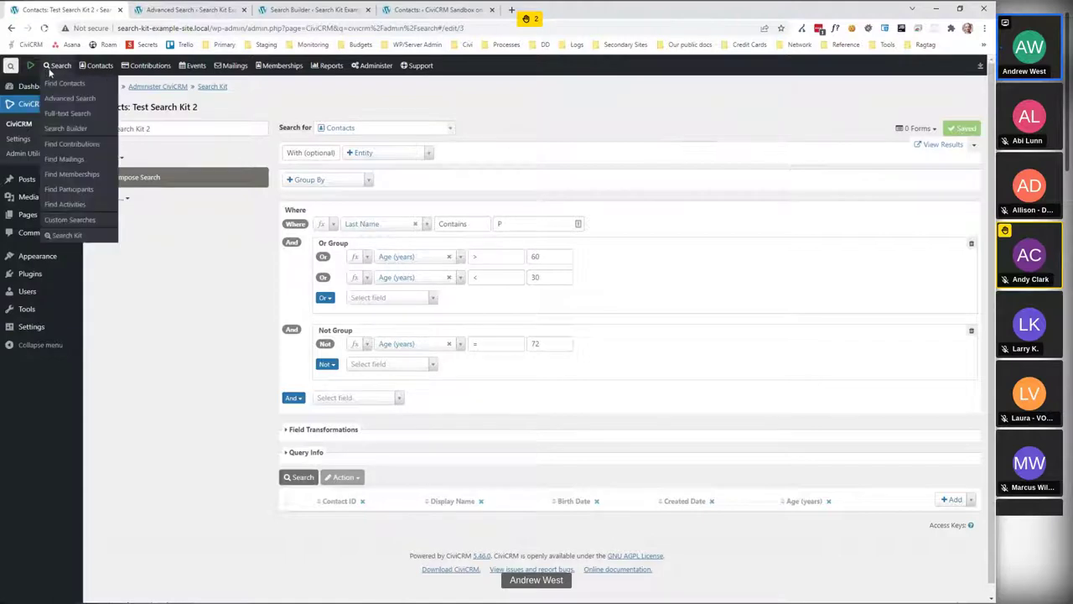
{"action": "middle_click", "coordinate": [70, 238]}
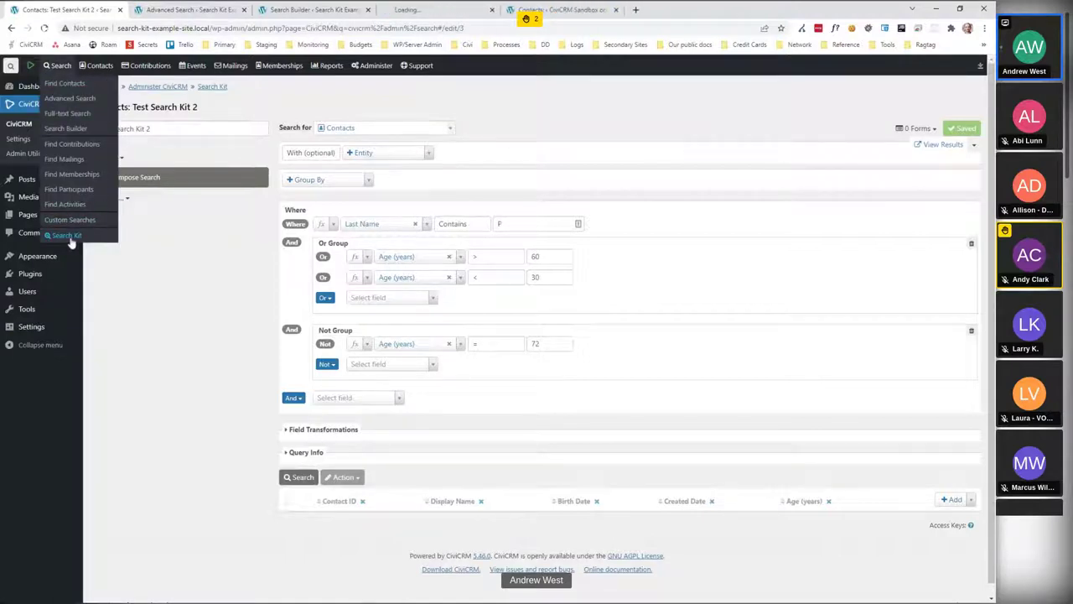
{"action": "left_click", "coordinate": [436, 15]}
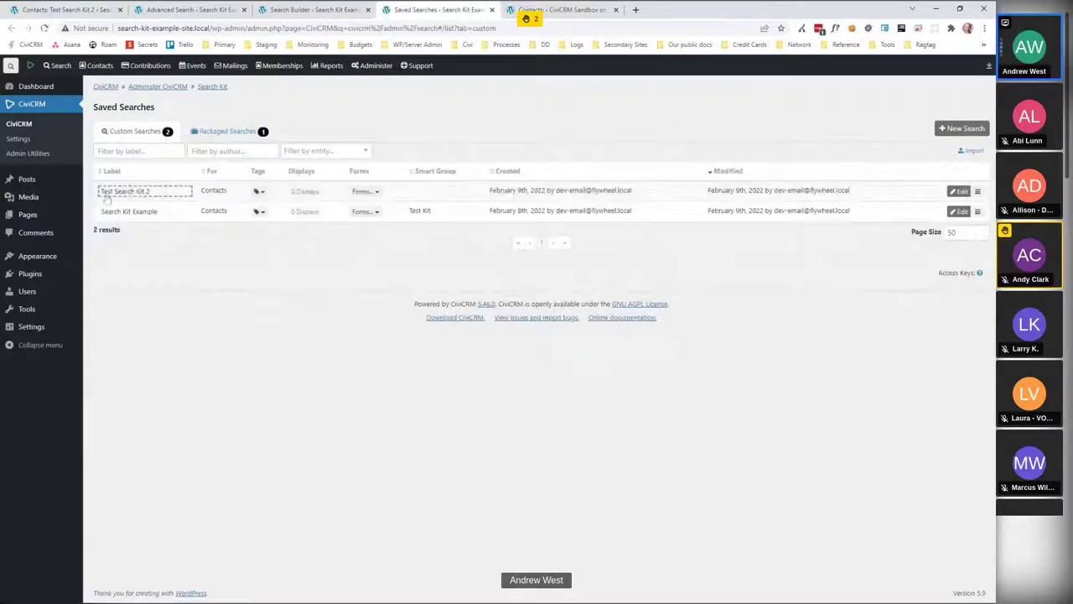
{"action": "left_click", "coordinate": [977, 192]}
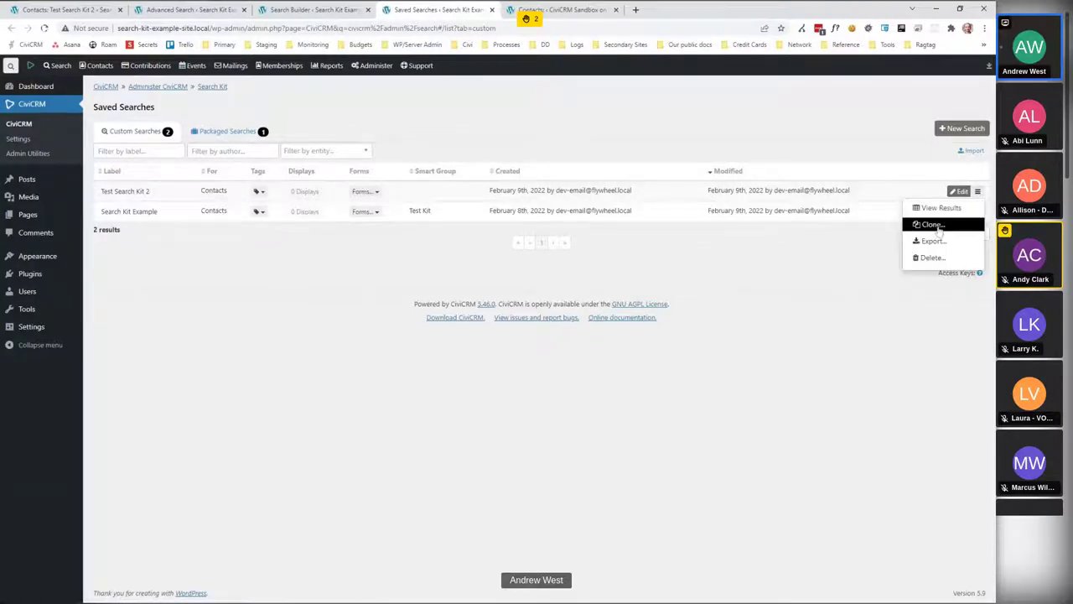
{"action": "left_click", "coordinate": [937, 156]}
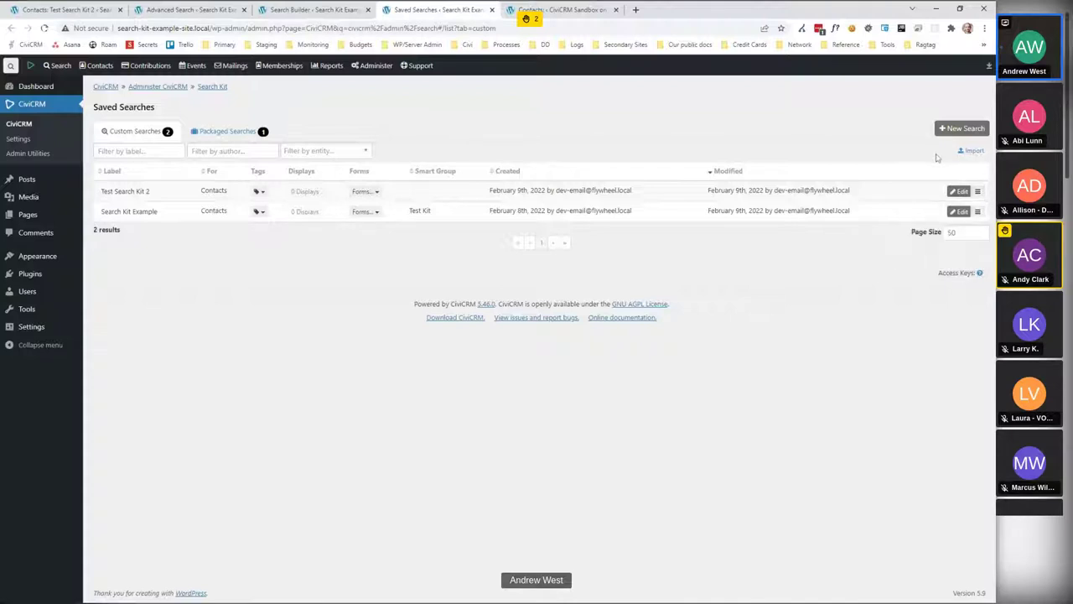
Edit Test Search Kit 2 to add a smart group titled "Search Kit 2" of type Mailing List, and save the search.
{"action": "left_click", "coordinate": [960, 191]}
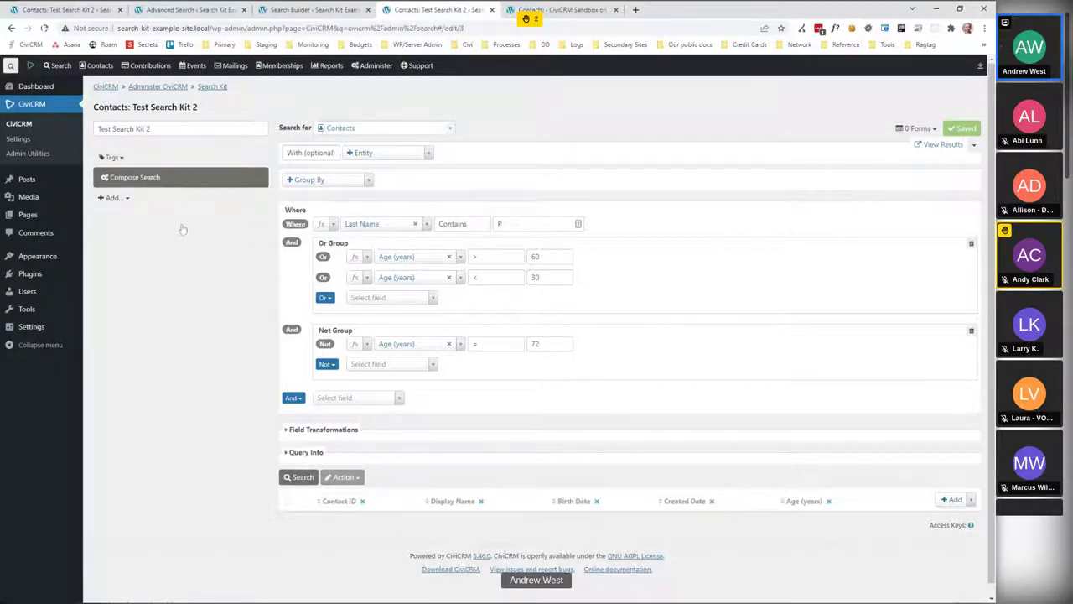
{"action": "left_click", "coordinate": [117, 198]}
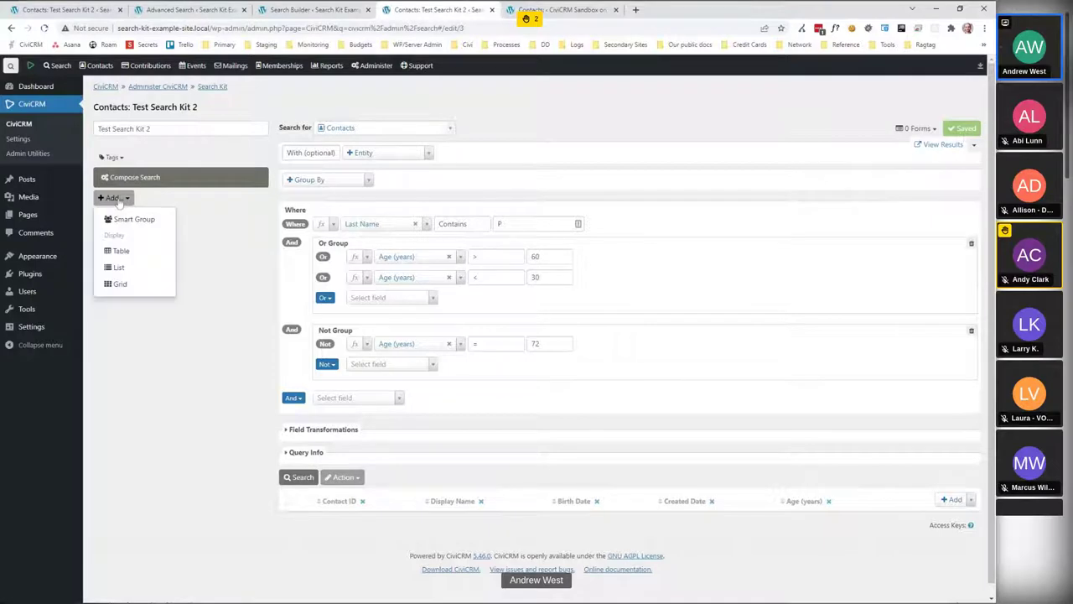
{"action": "left_click", "coordinate": [132, 220]}
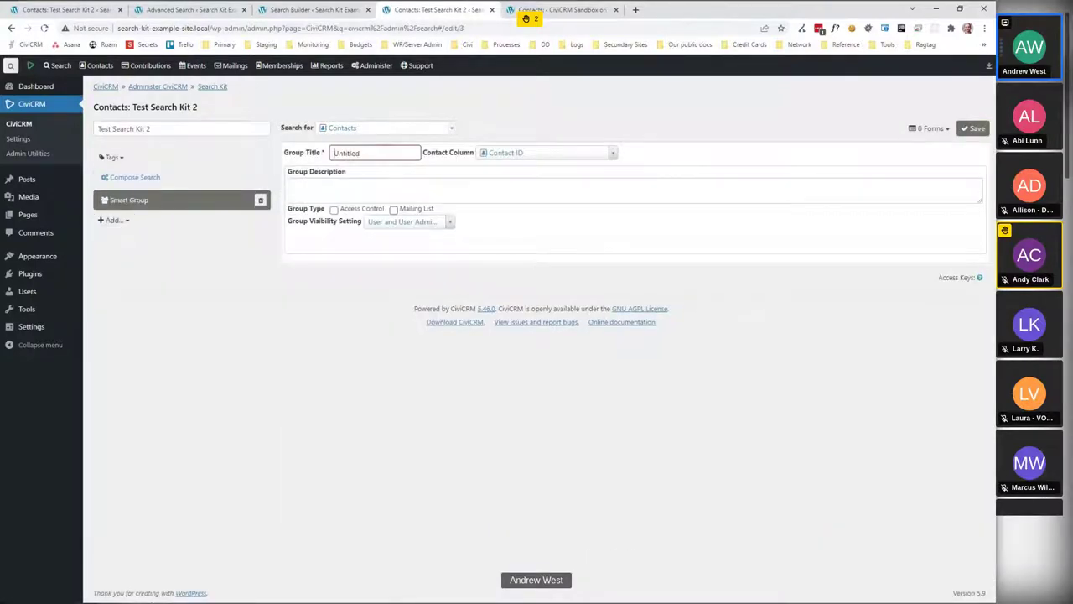
{"action": "type", "text": "Search Kit 2"}
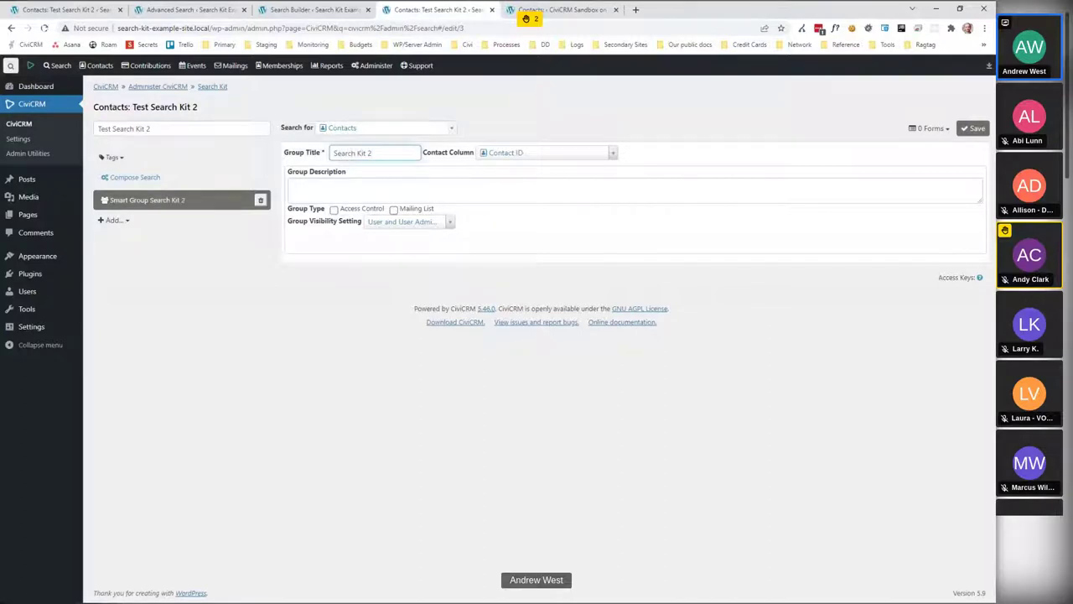
{"action": "left_click", "coordinate": [393, 209]}
{"action": "left_click", "coordinate": [587, 193]}
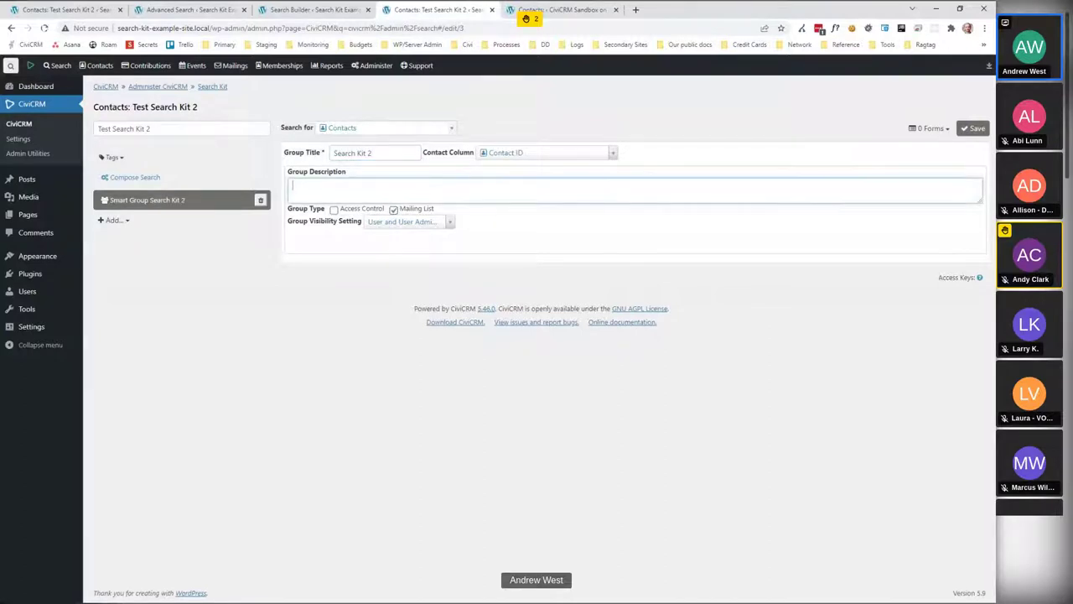
{"action": "left_click", "coordinate": [976, 130]}
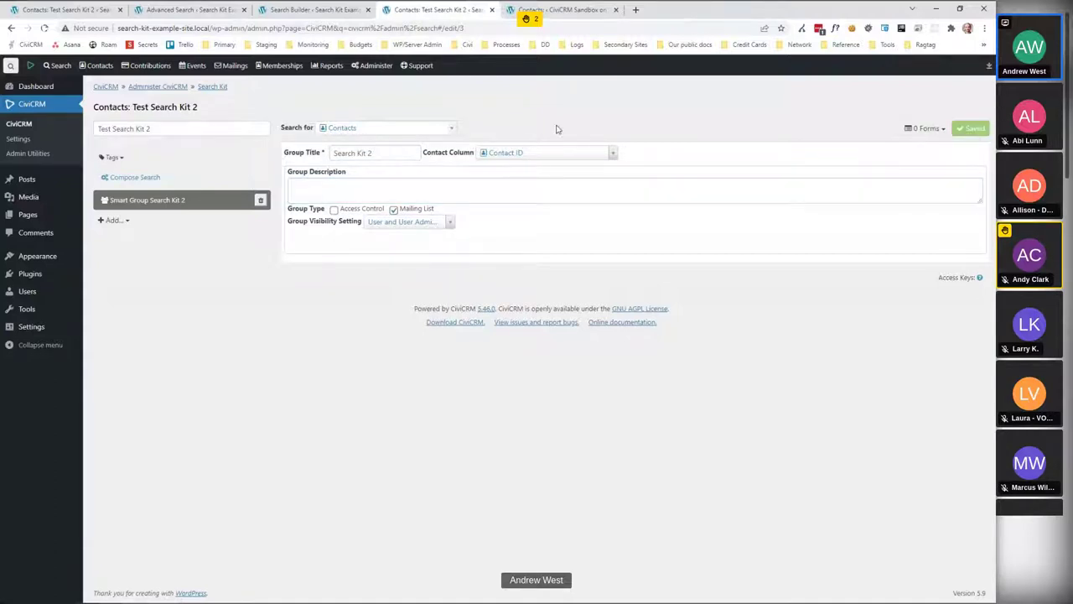
Review the composed conditions of Test Search Kit 2, then open Manage Groups in a new tab and list the contacts in the Search Kit 2 group.
{"action": "left_click", "coordinate": [166, 181]}
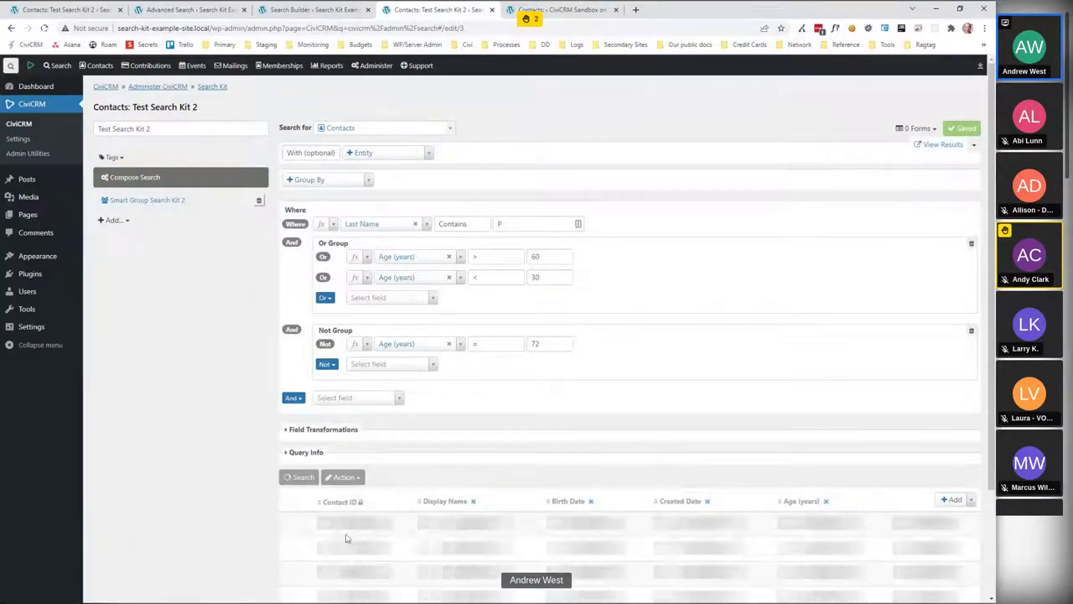
{"action": "mouse_move", "coordinate": [63, 70]}
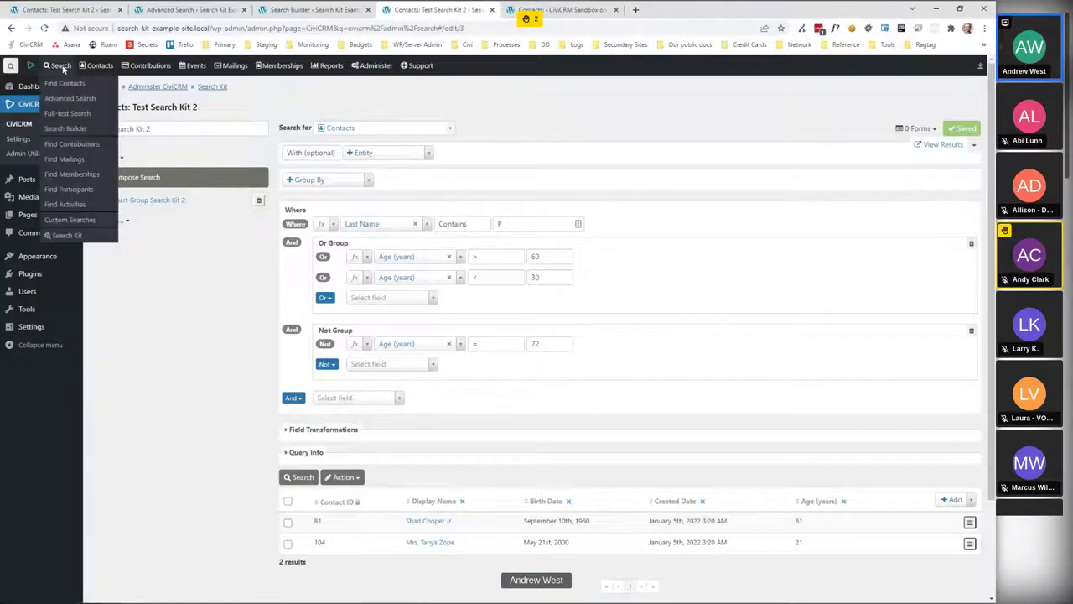
{"action": "mouse_move", "coordinate": [101, 70]}
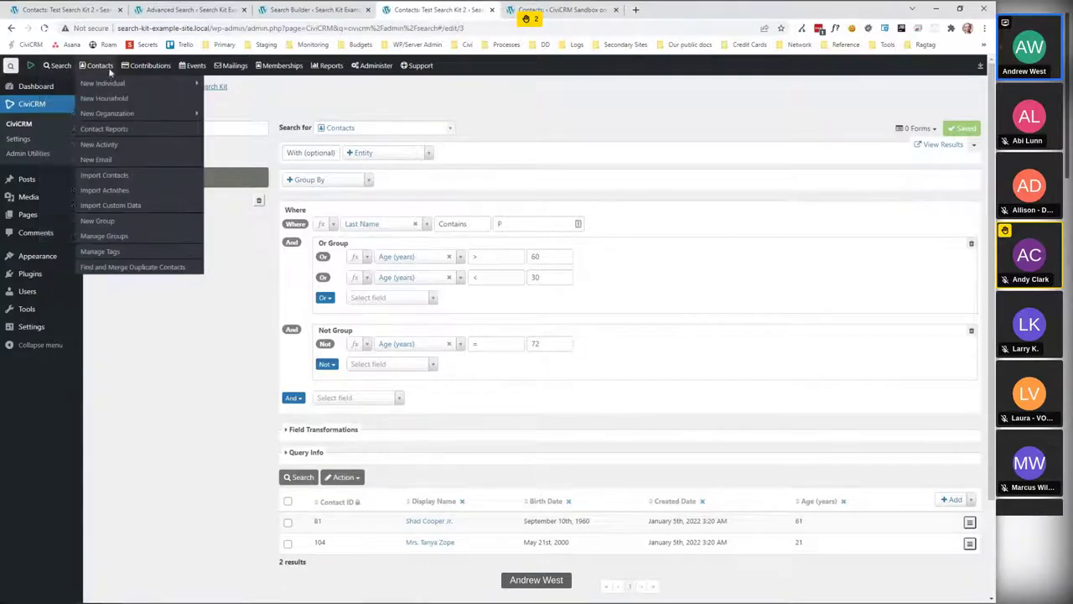
{"action": "middle_click", "coordinate": [108, 242]}
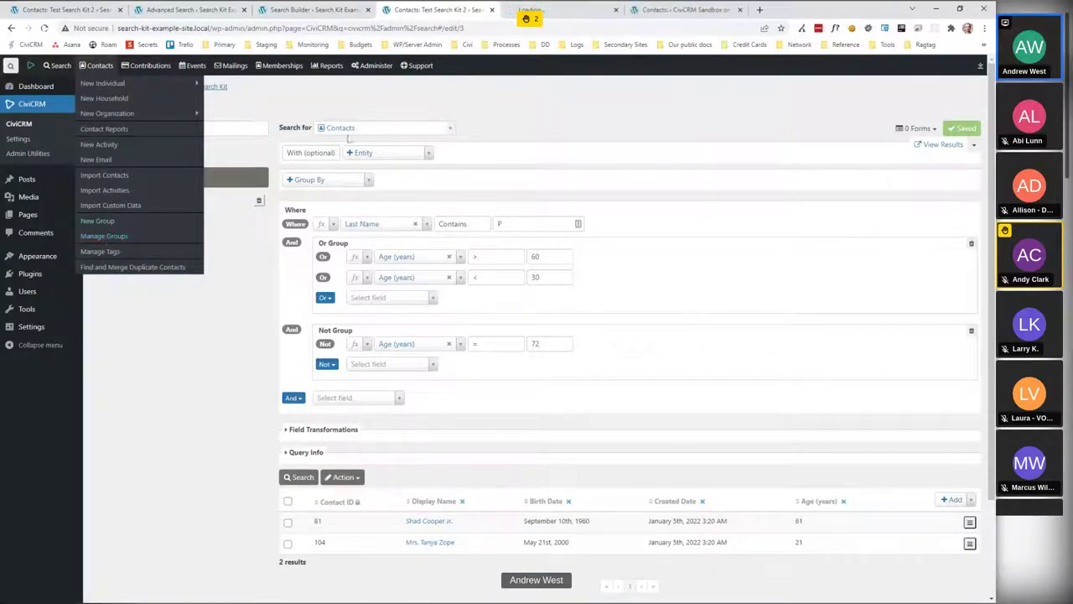
{"action": "left_click", "coordinate": [554, 14]}
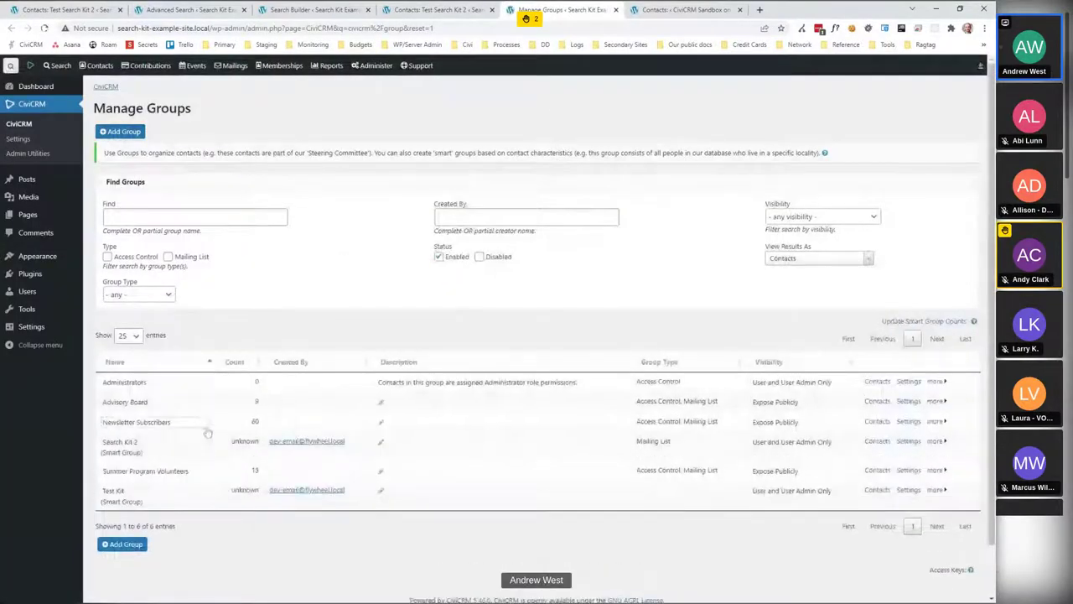
{"action": "left_click", "coordinate": [877, 442]}
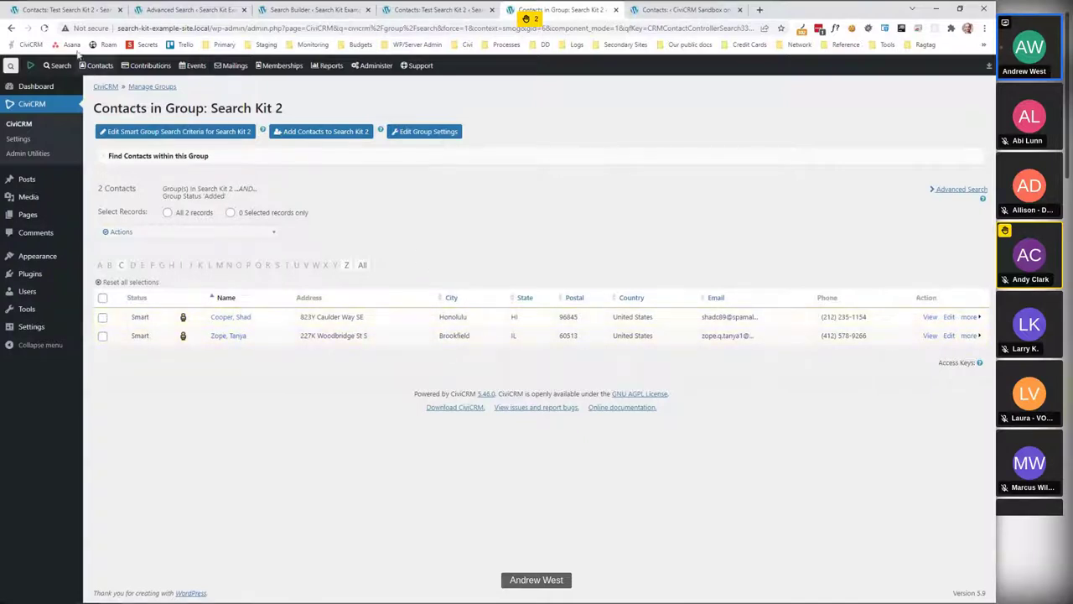
Return to the first Search Kit tab and start a new search for Contributions from the saved searches list.
{"action": "left_click", "coordinate": [97, 11]}
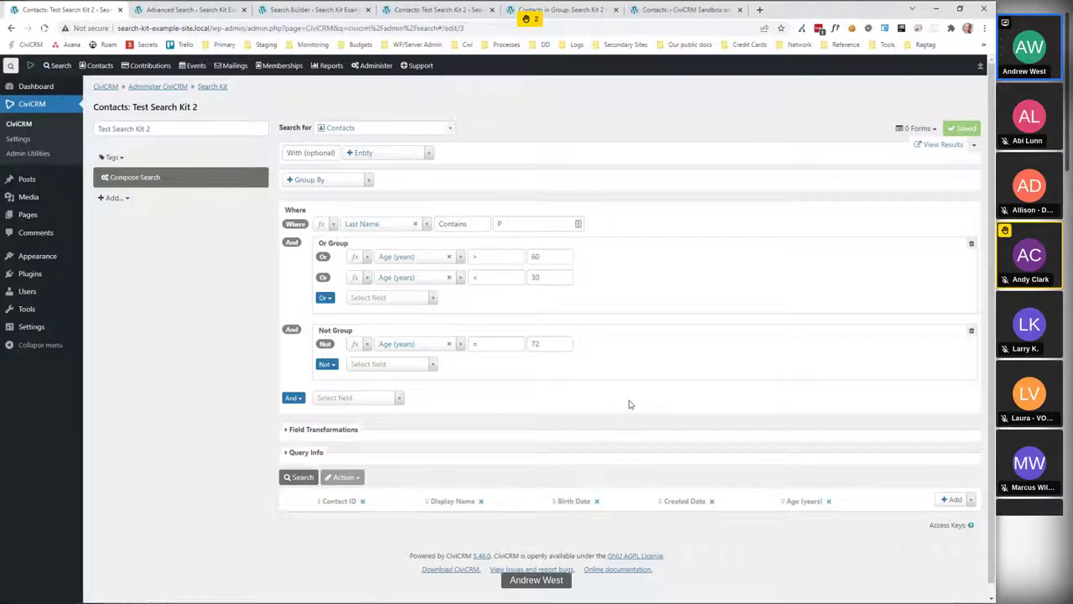
{"action": "mouse_move", "coordinate": [59, 71]}
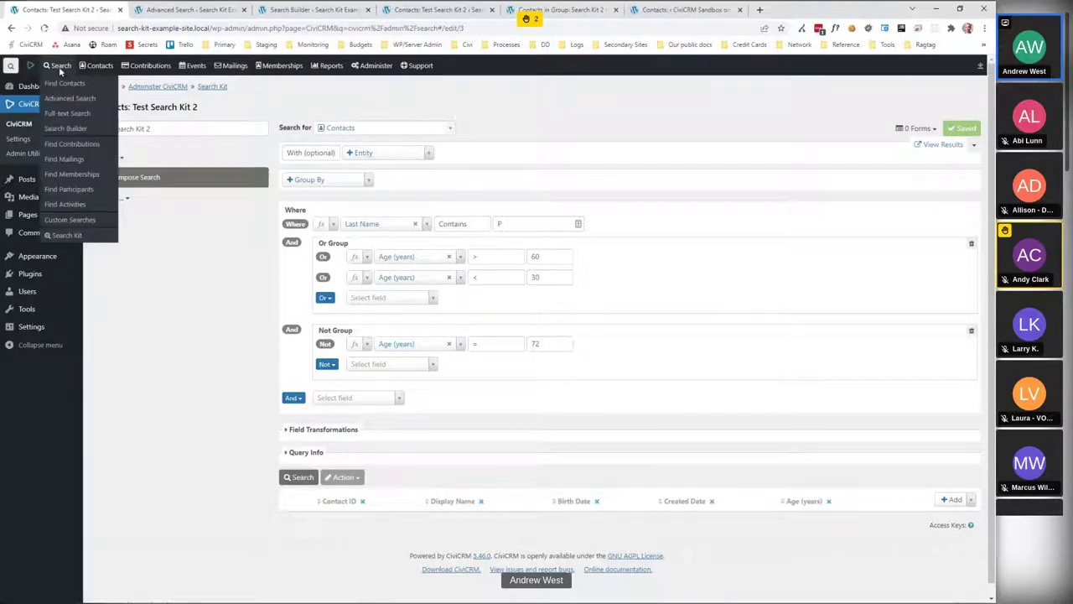
{"action": "left_click", "coordinate": [76, 236]}
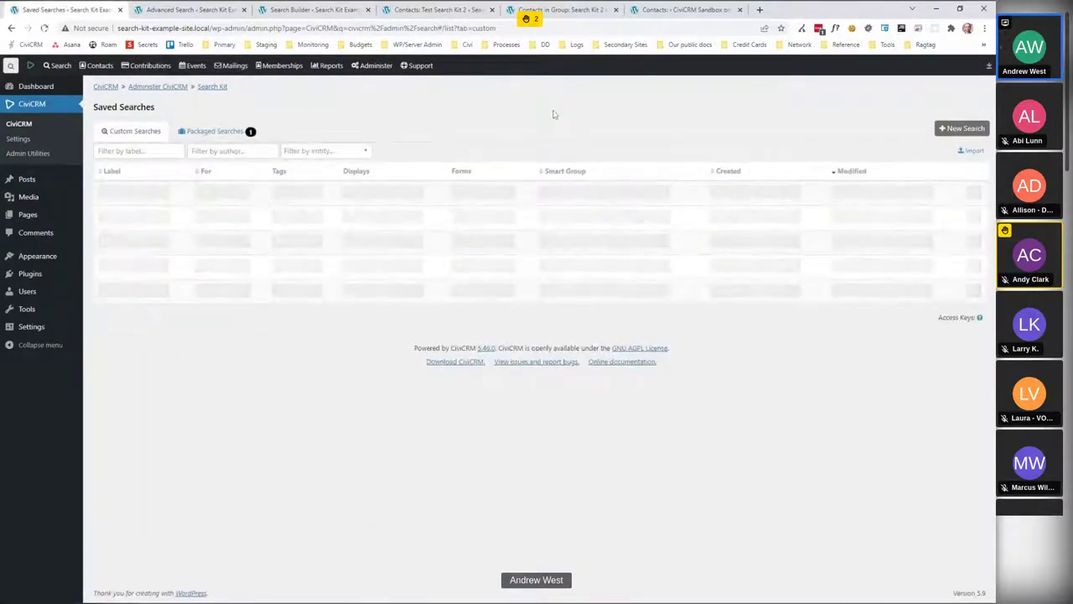
{"action": "left_click", "coordinate": [961, 129]}
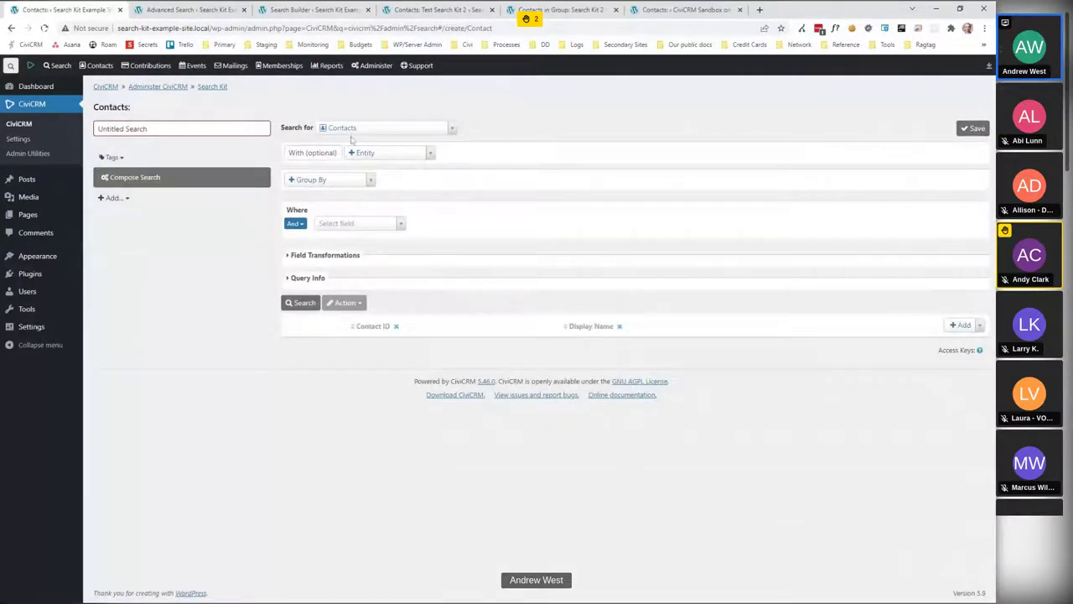
{"action": "left_click", "coordinate": [431, 130]}
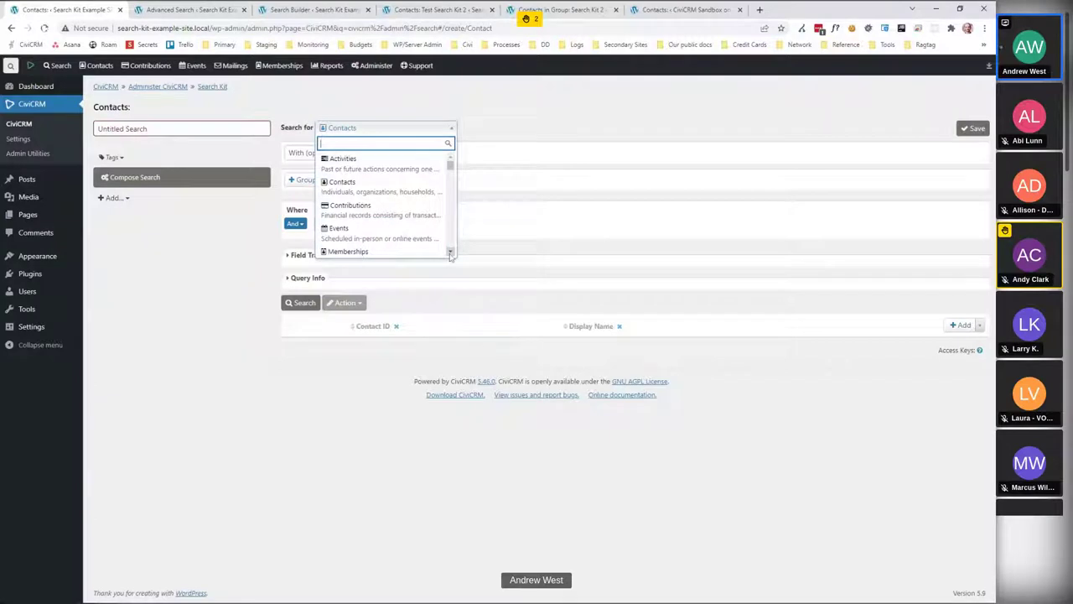
{"action": "scroll", "coordinate": [407, 222], "scroll_direction": "down", "scroll_amount": 1}
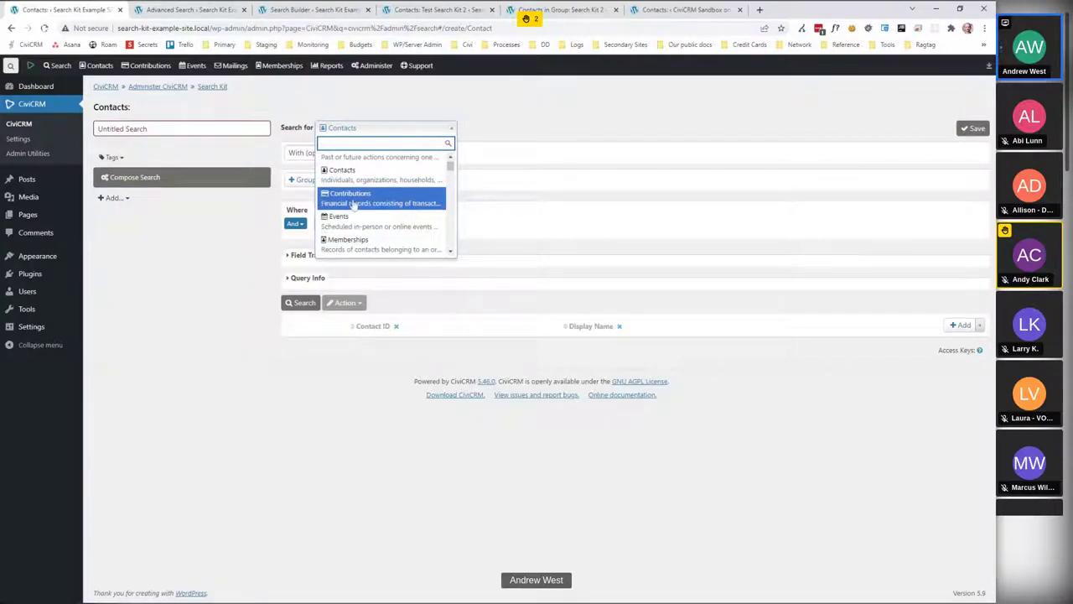
{"action": "left_click", "coordinate": [354, 206]}
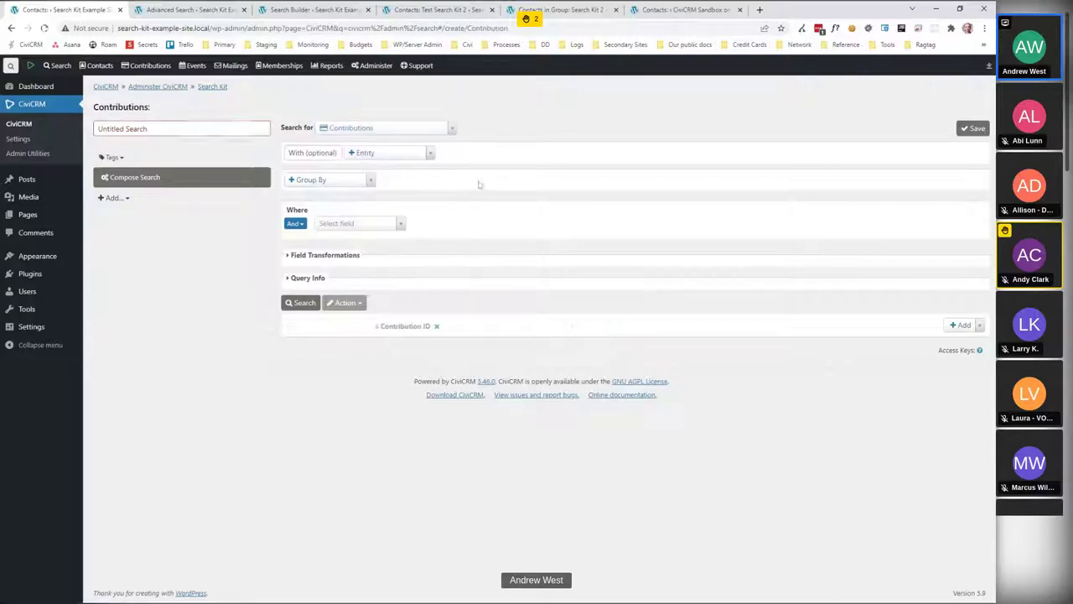
Open Find Contributions in a new tab to compare its criteria with the available Search Kit fields, and return to the new search.
{"action": "left_click", "coordinate": [374, 229]}
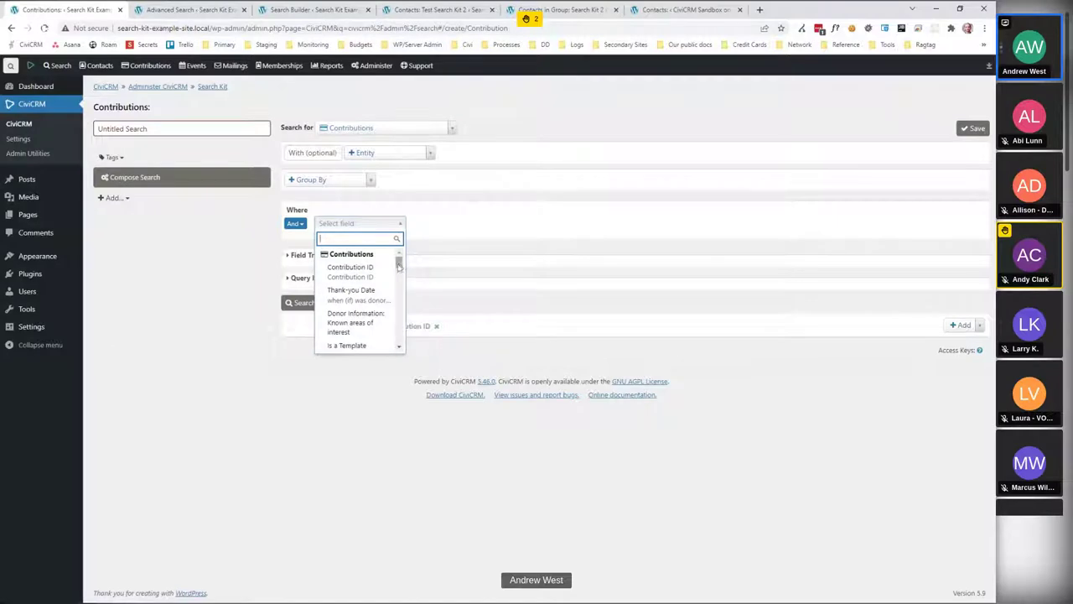
{"action": "mouse_move", "coordinate": [140, 67]}
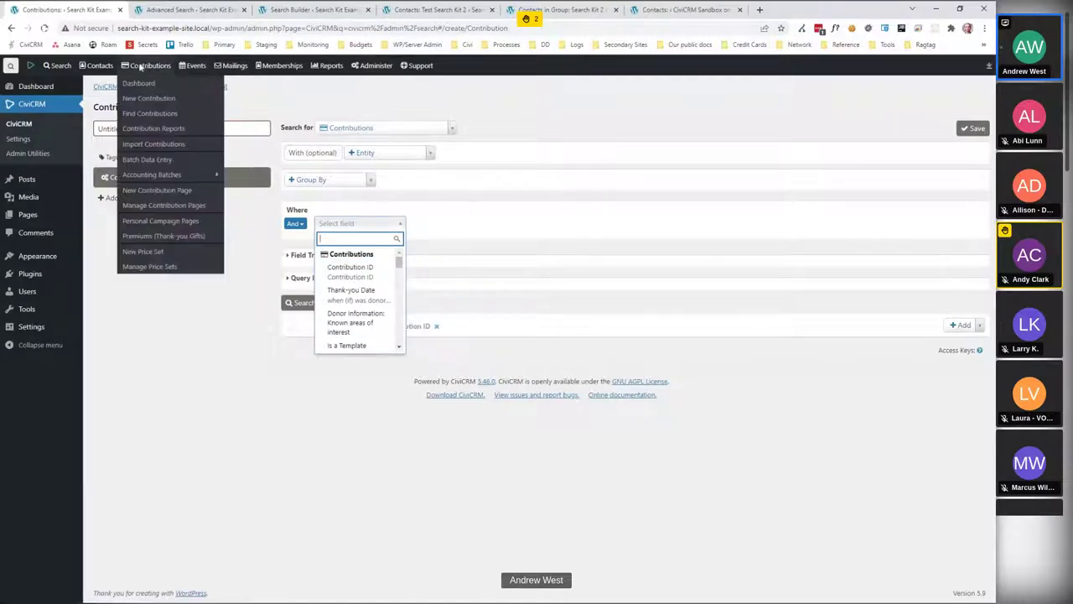
{"action": "middle_click", "coordinate": [151, 117]}
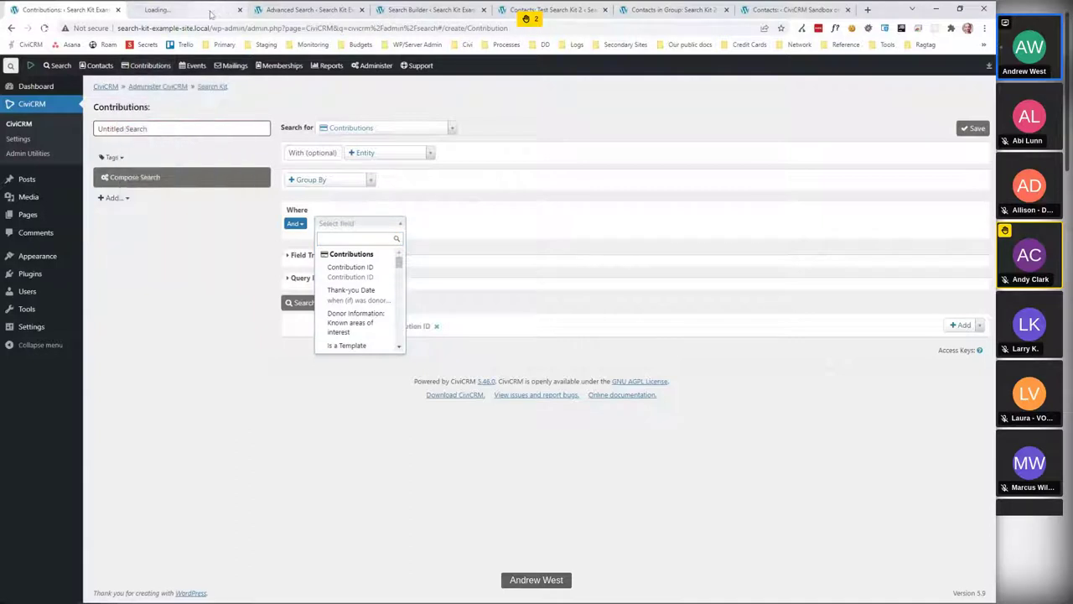
{"action": "left_click", "coordinate": [210, 10]}
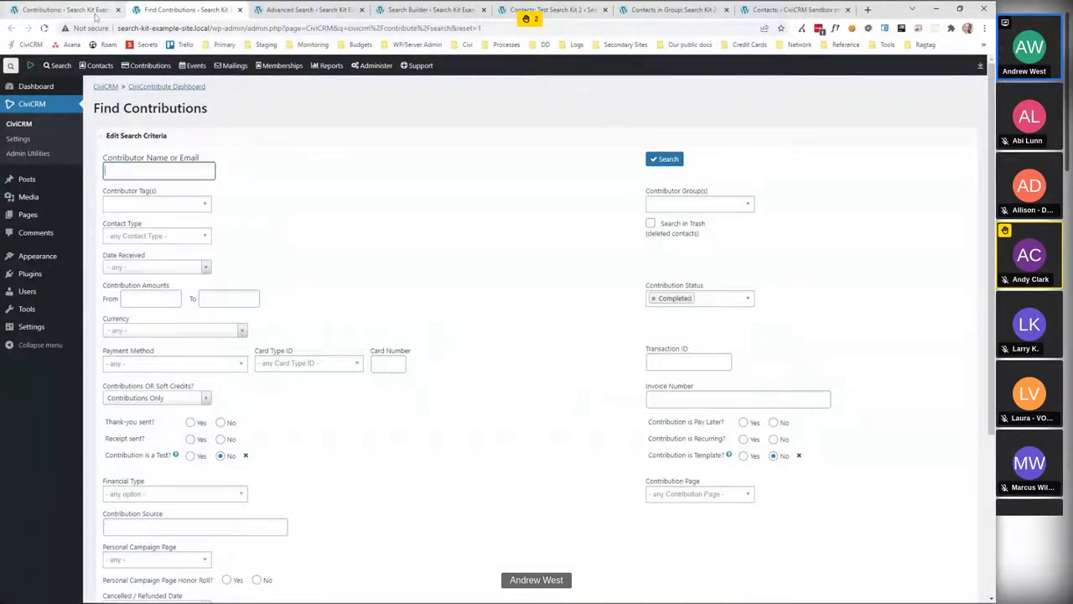
{"action": "left_click", "coordinate": [67, 10]}
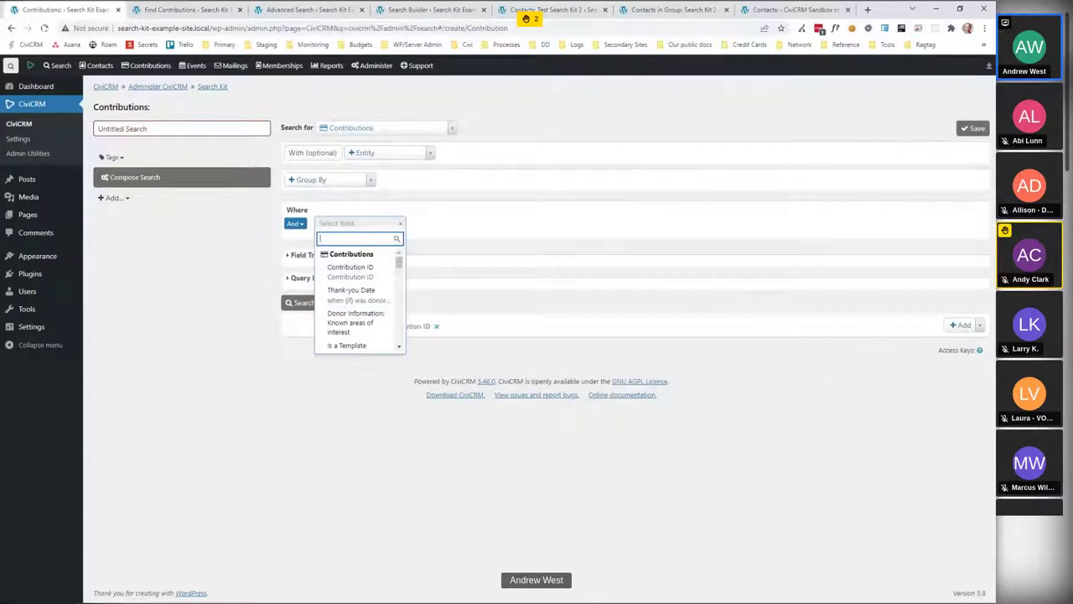
Add a Where condition on the contributions' Date Received field and switch its value from a picked date to a date range.
{"action": "type", "text": "rece"}
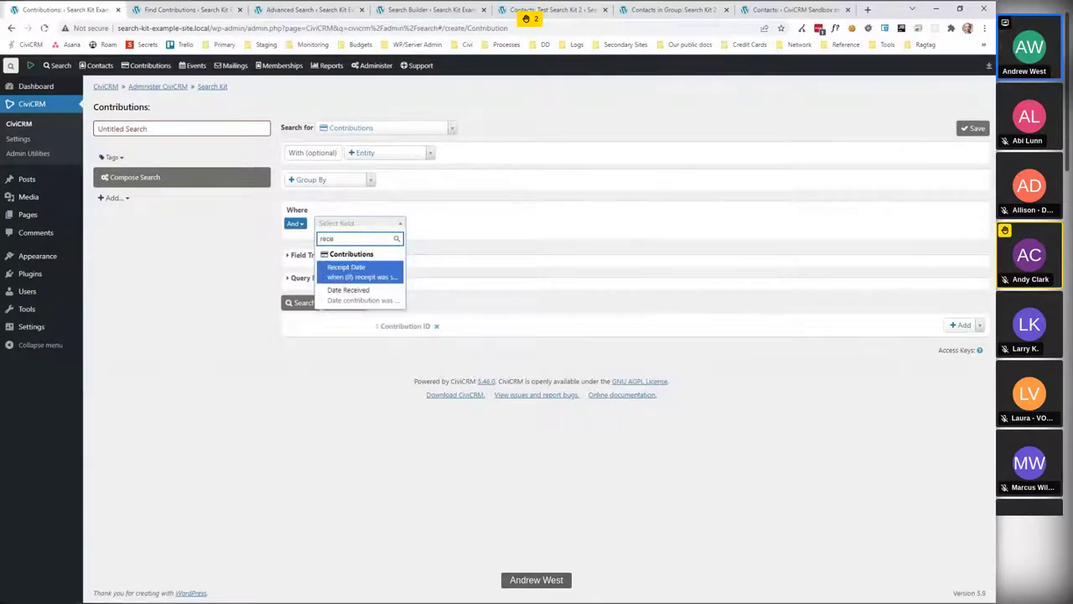
{"action": "left_click", "coordinate": [367, 291]}
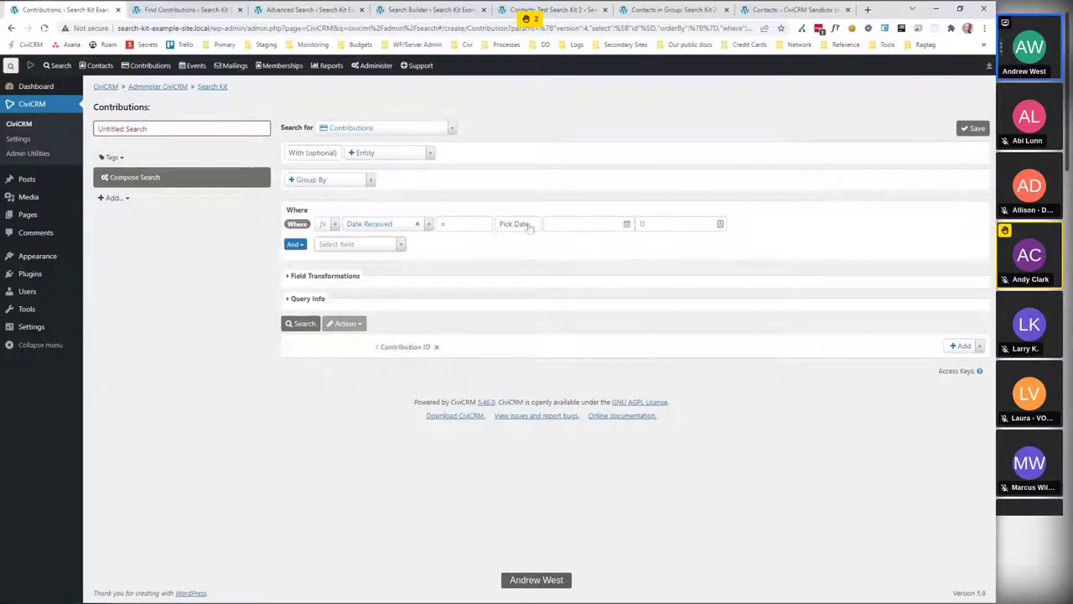
{"action": "left_click", "coordinate": [587, 224]}
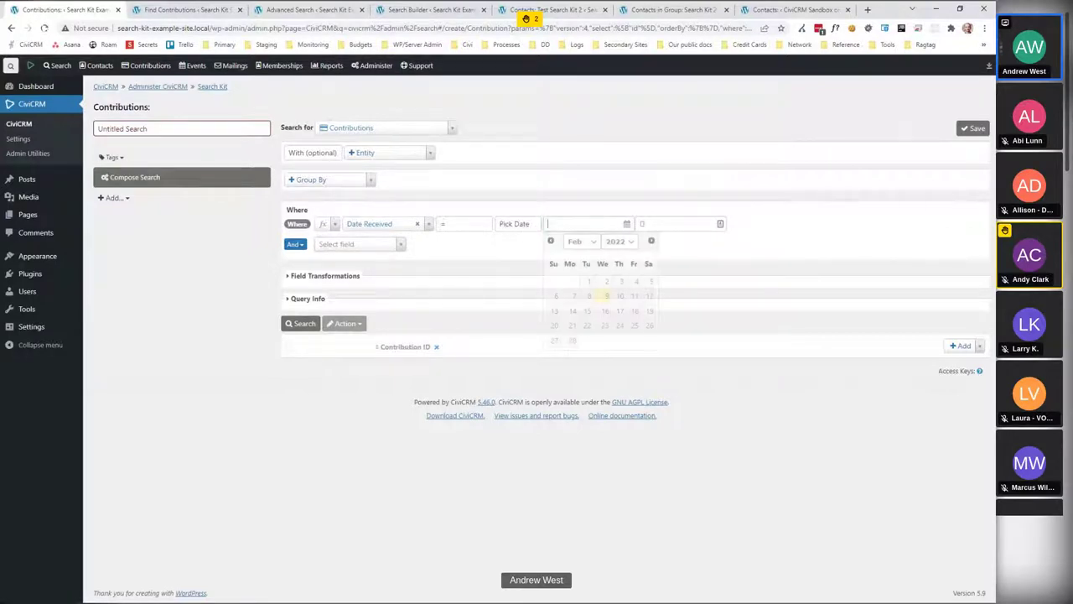
{"action": "left_click", "coordinate": [472, 225]}
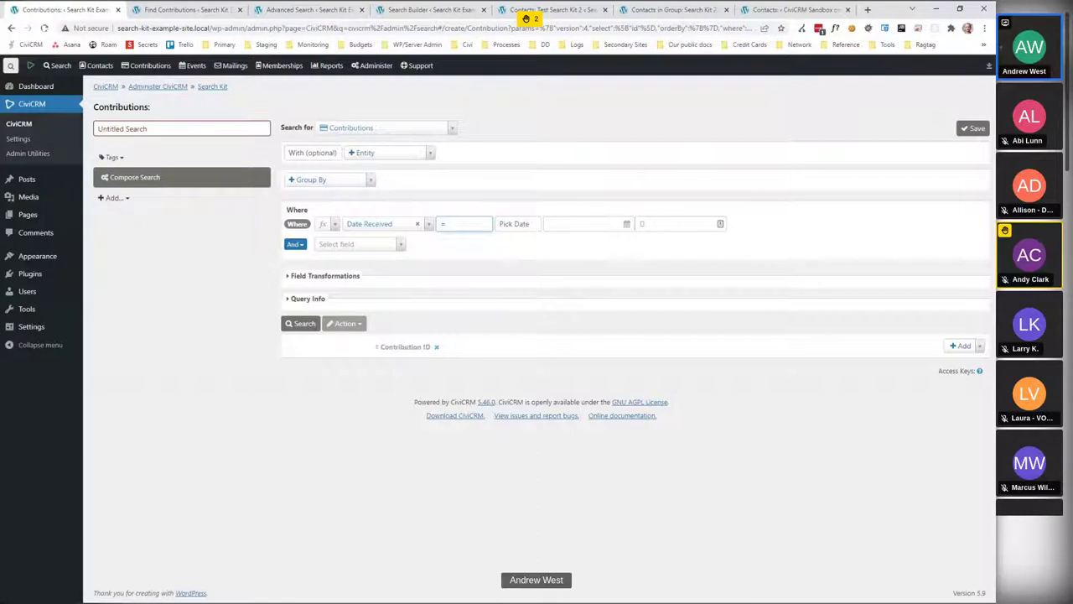
{"action": "left_click", "coordinate": [527, 226]}
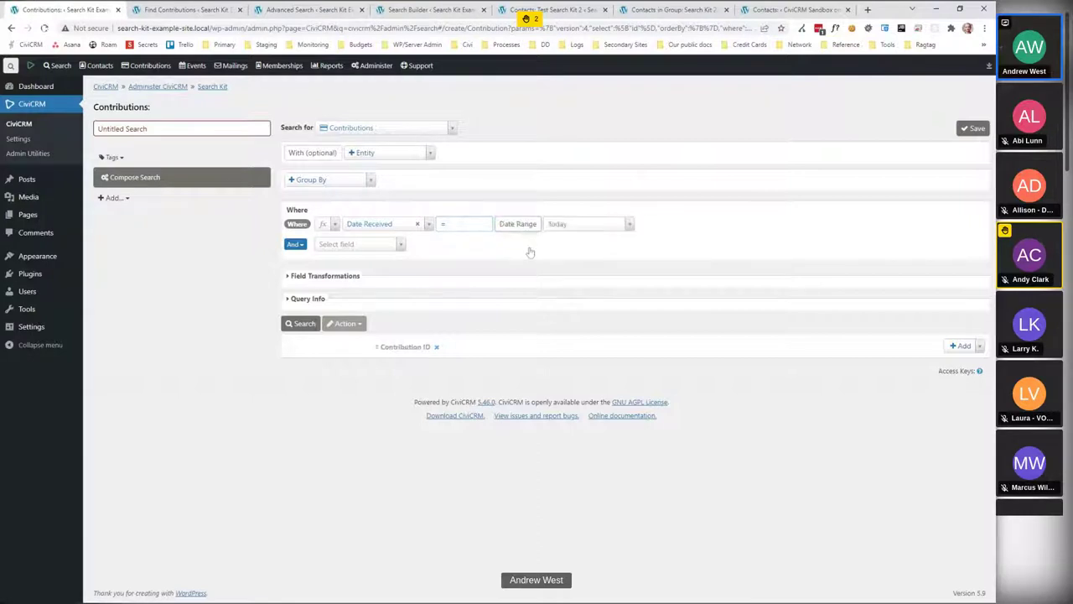
Look through the relative date ranges and set the Date Received condition to Previous calendar year.
{"action": "left_click", "coordinate": [616, 228]}
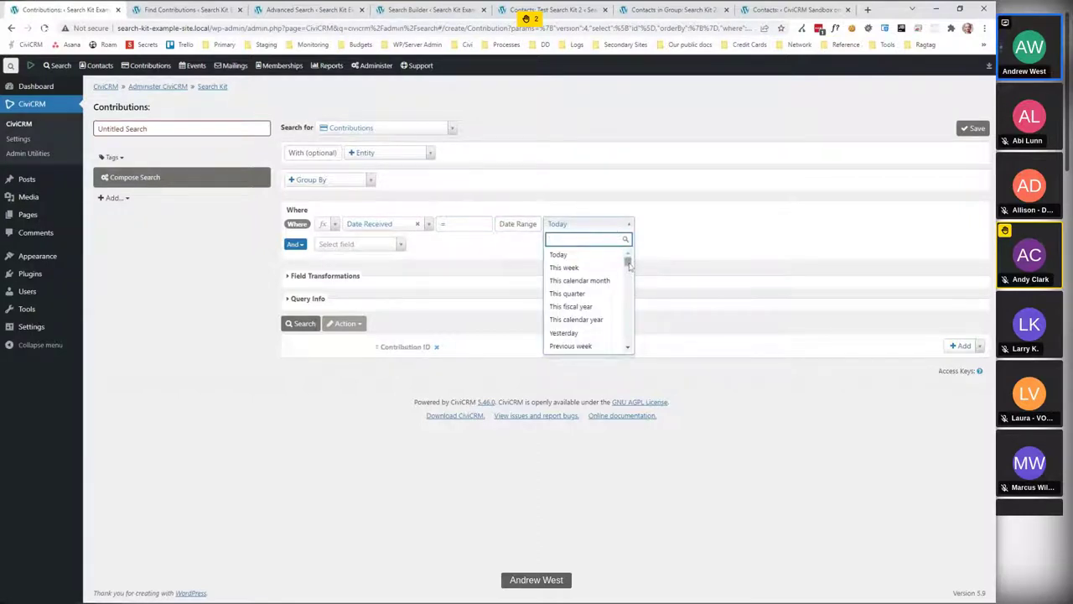
{"action": "left_click_drag", "start_coordinate": [628, 262], "coordinate": [631, 326]}
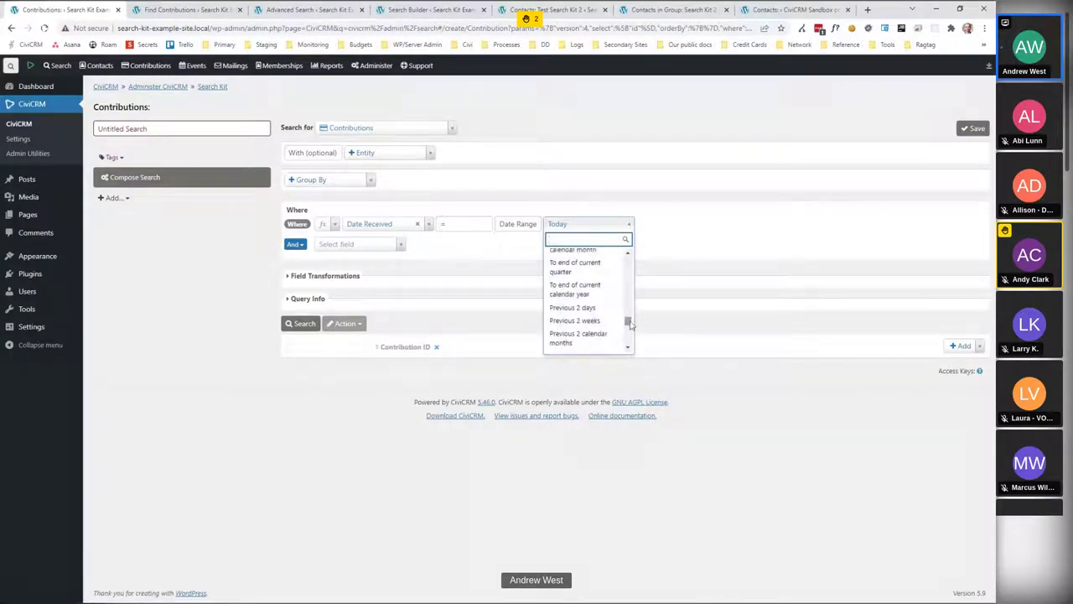
{"action": "scroll", "coordinate": [630, 326], "scroll_direction": "up", "scroll_amount": 1}
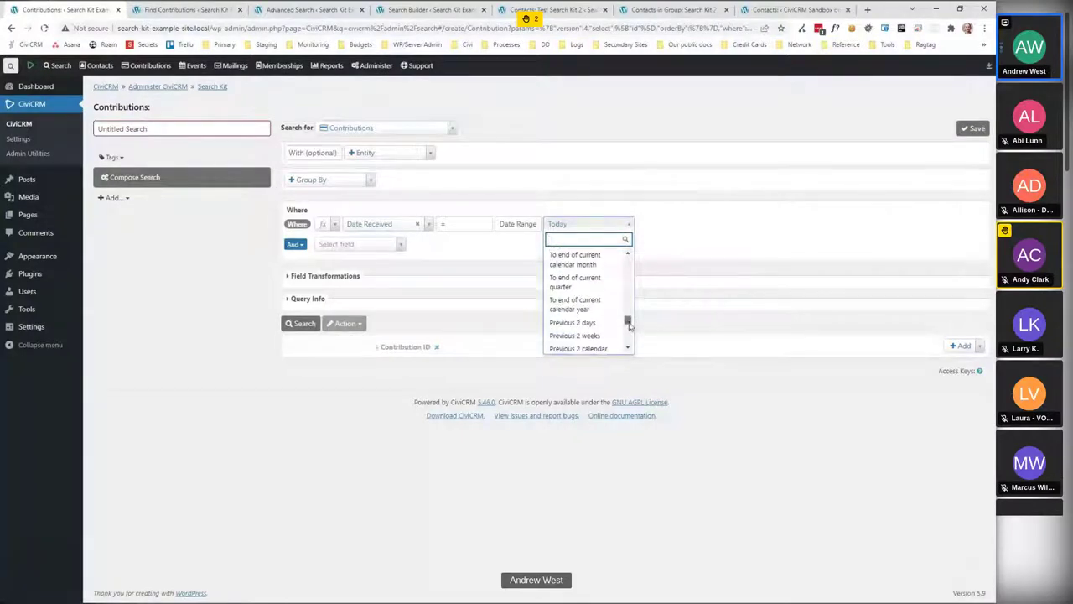
{"action": "left_click_drag", "start_coordinate": [628, 326], "coordinate": [629, 307]}
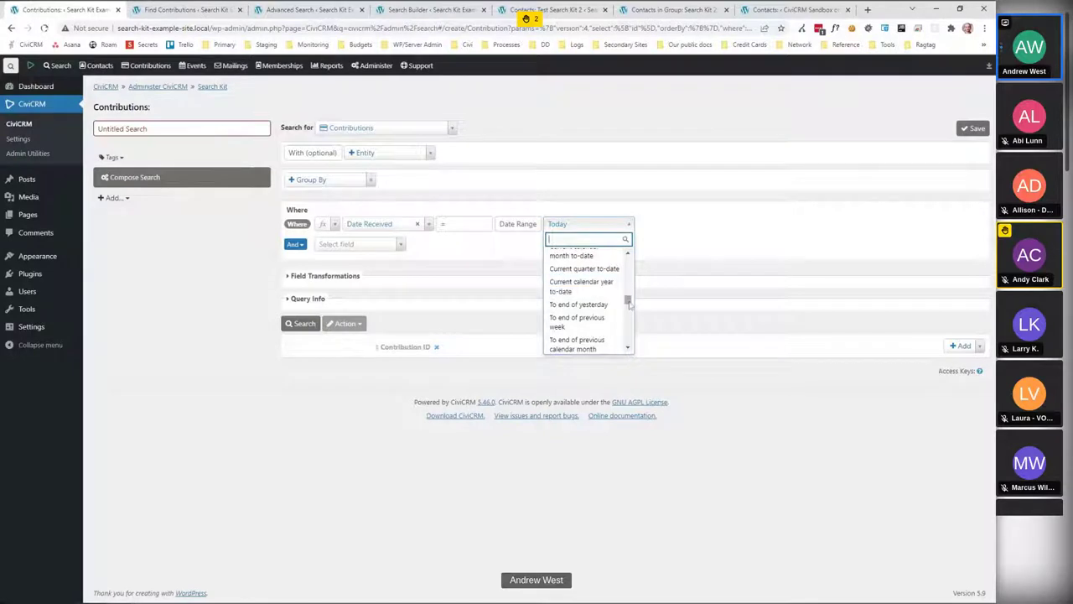
{"action": "left_click_drag", "start_coordinate": [629, 307], "coordinate": [628, 304]}
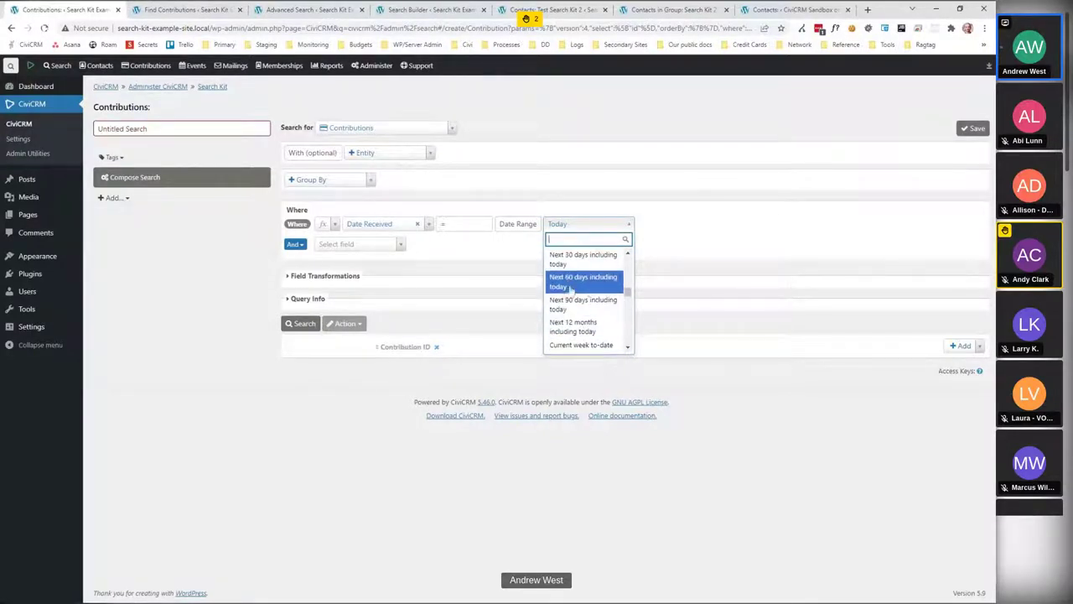
{"action": "left_click_drag", "start_coordinate": [630, 295], "coordinate": [634, 262]}
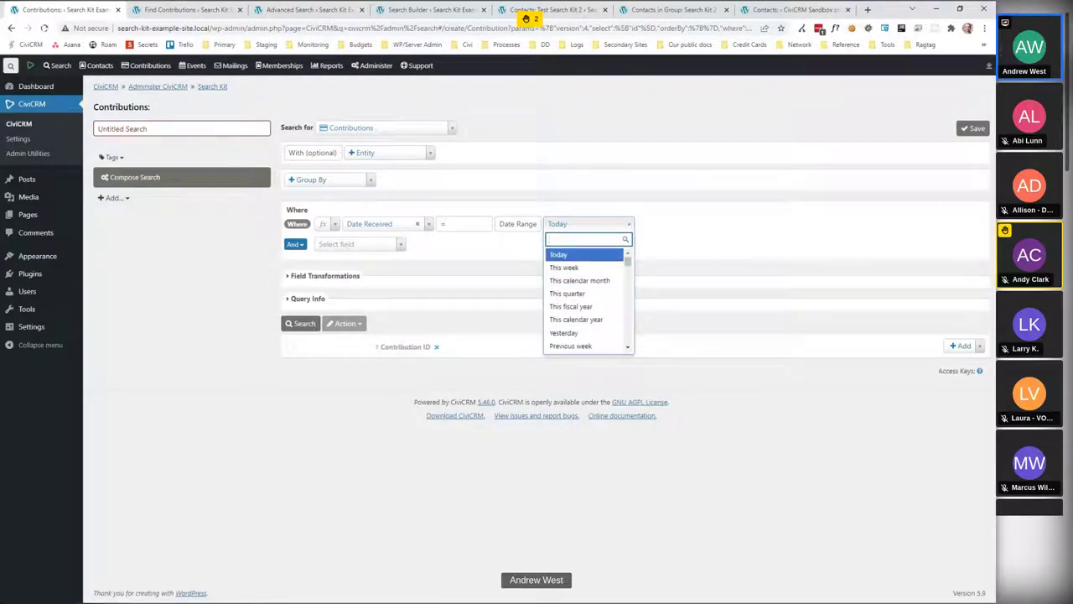
{"action": "type", "text": "previous"}
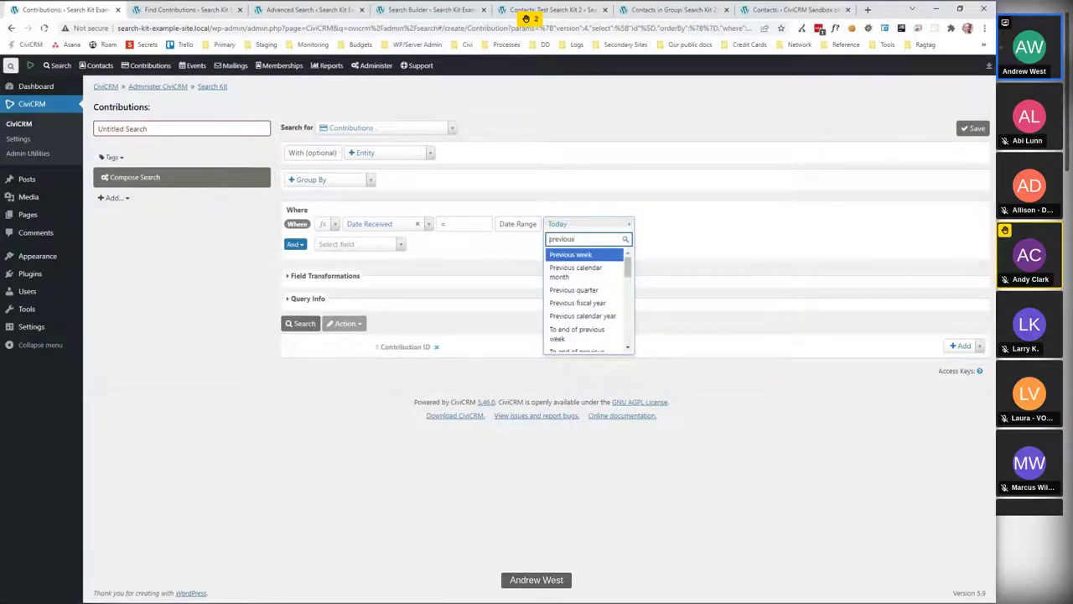
{"action": "left_click", "coordinate": [595, 316]}
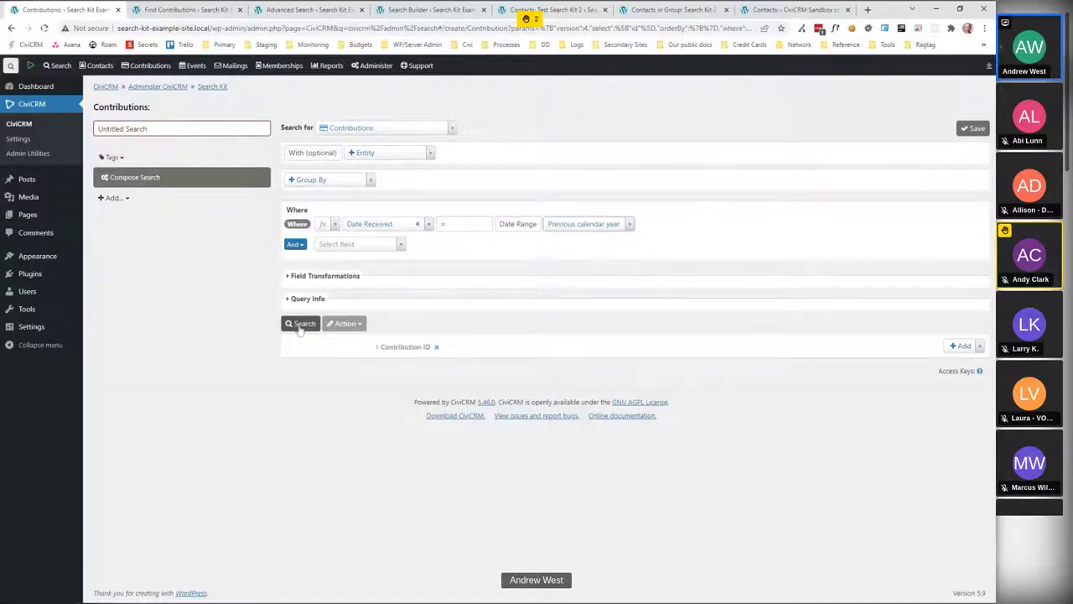
Add an And condition requiring Contribution Status = Completed and run the contributions search.
{"action": "left_click", "coordinate": [348, 244]}
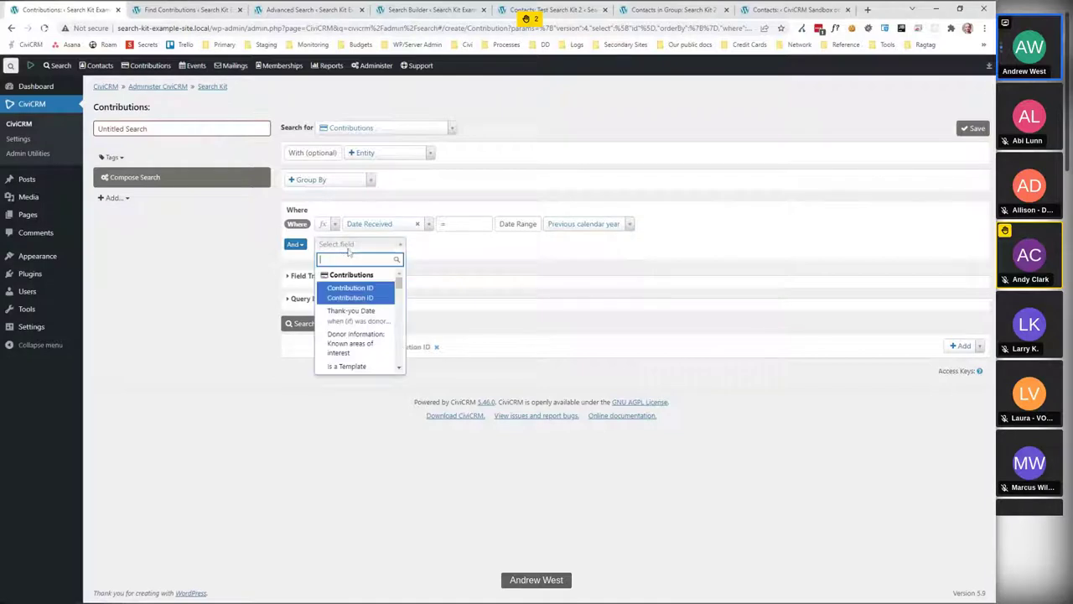
{"action": "type", "text": "stat"}
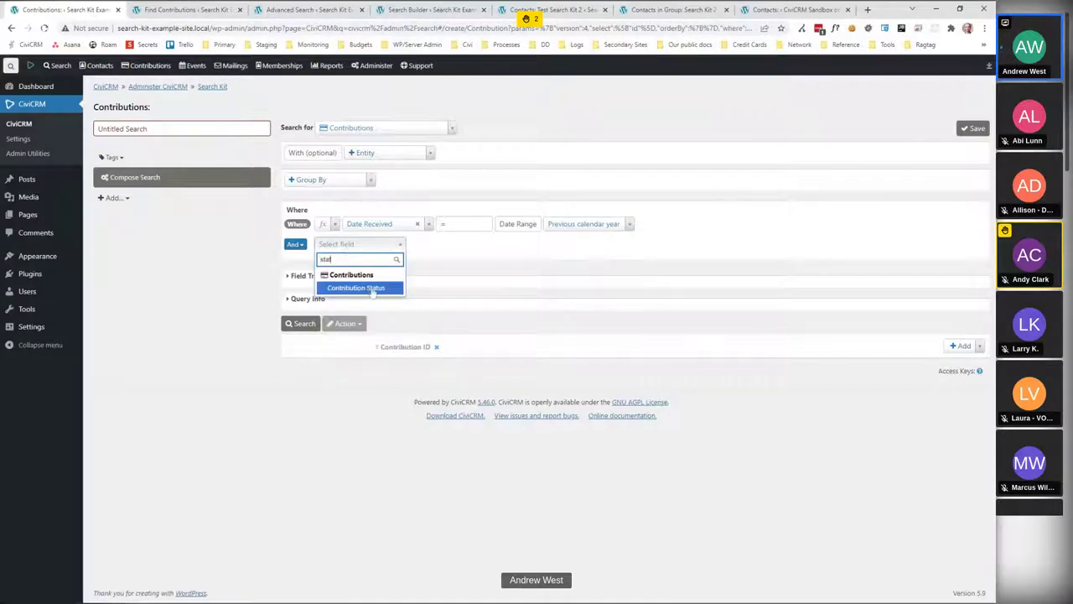
{"action": "left_click", "coordinate": [372, 288]}
{"action": "left_click", "coordinate": [561, 250]}
{"action": "left_click", "coordinate": [541, 277]}
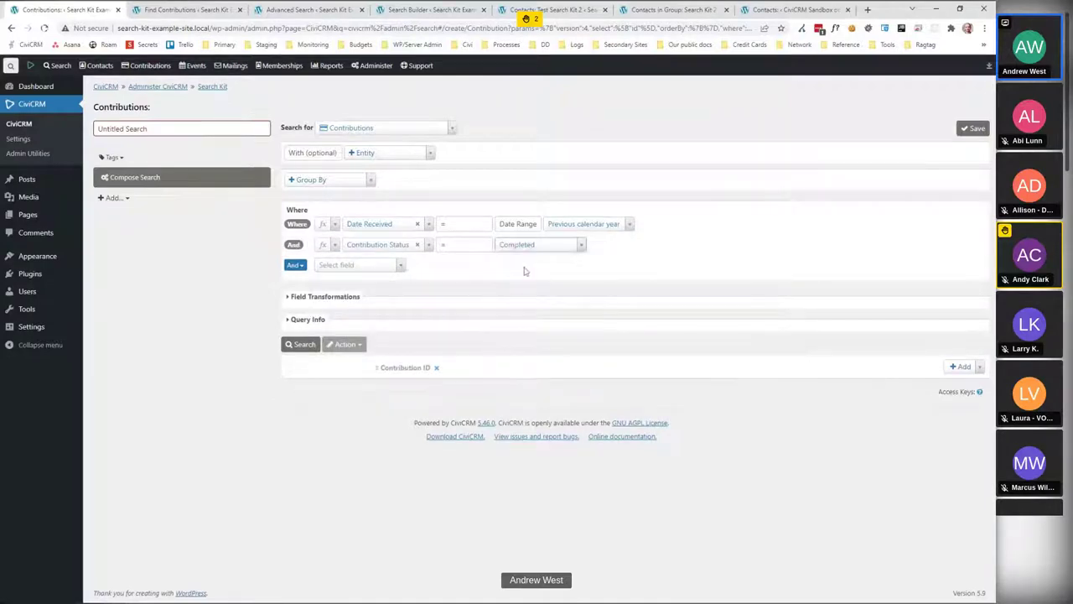
{"action": "left_click", "coordinate": [300, 344]}
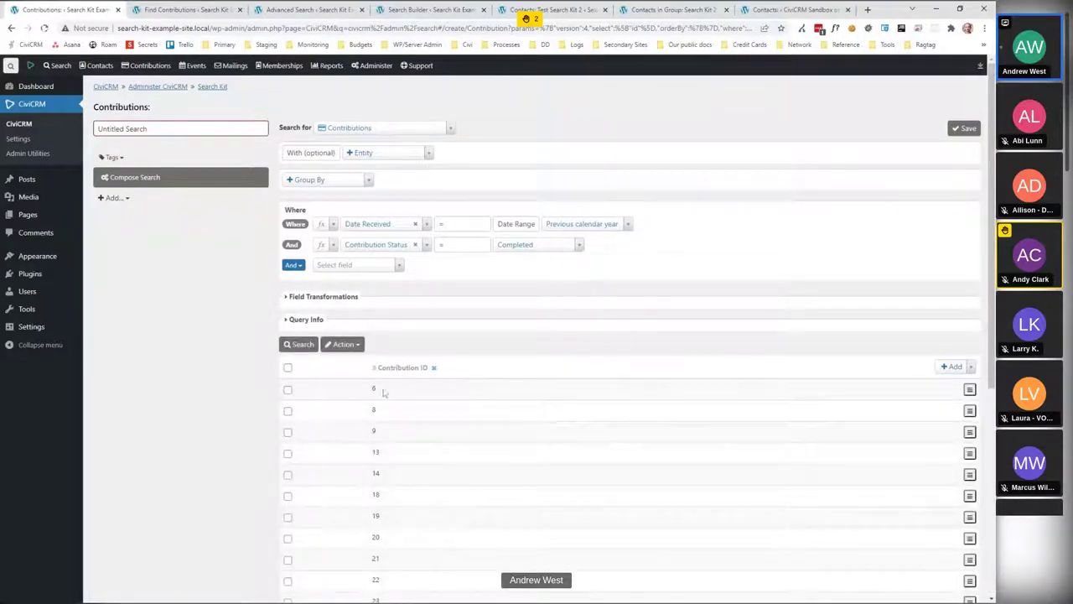
Add Total Amount and Date Received columns to the contribution results and rerun the search.
{"action": "left_click", "coordinate": [953, 367]}
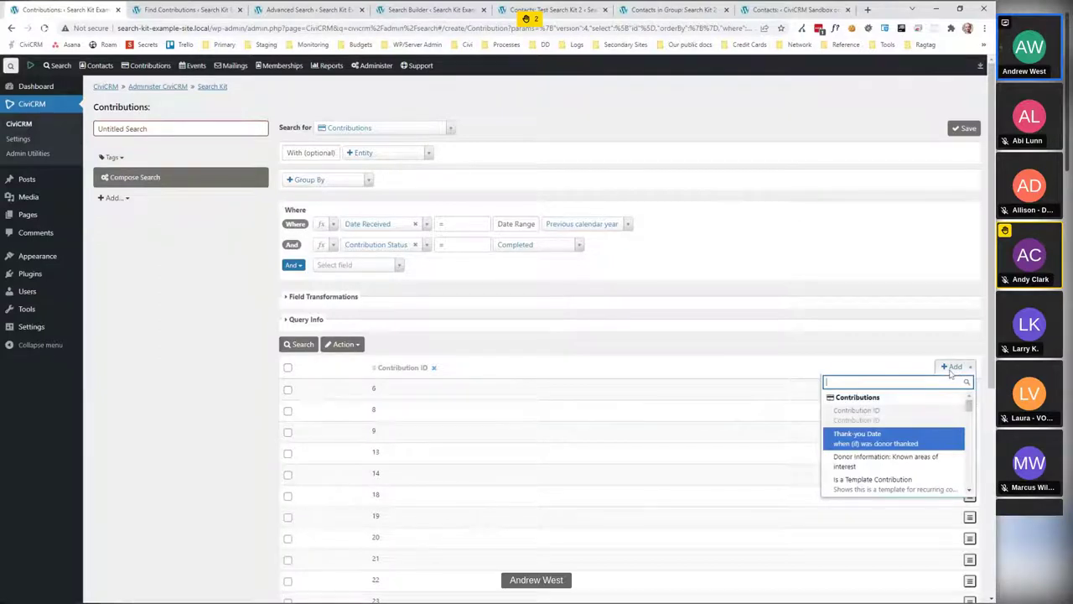
{"action": "type", "text": "total"}
{"action": "key", "text": "Return"}
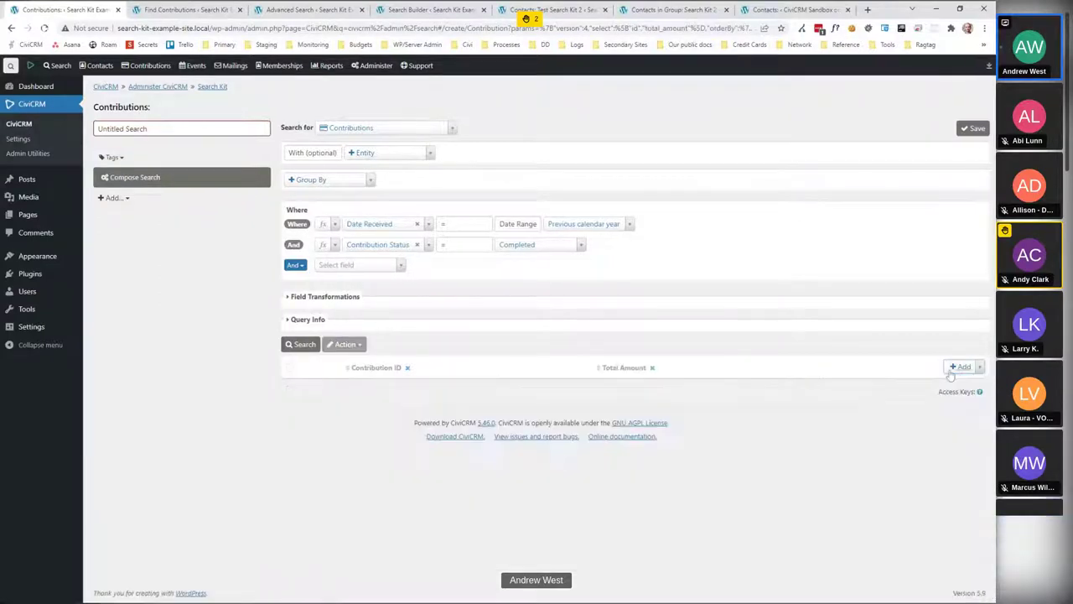
{"action": "left_click", "coordinate": [959, 369]}
{"action": "type", "text": "date"}
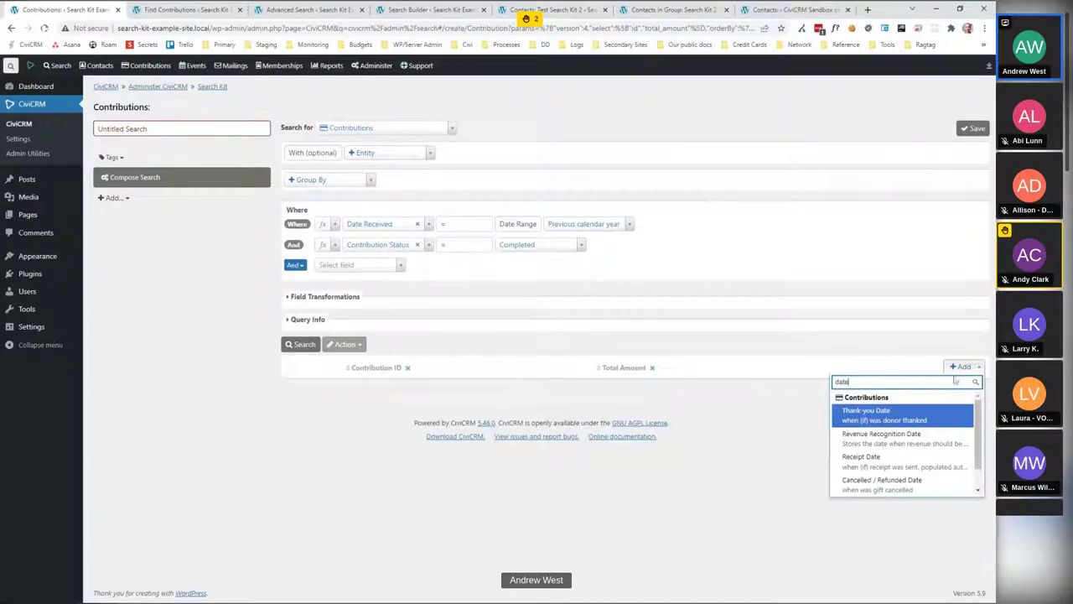
{"action": "key", "text": "Down"}
{"action": "key", "text": "Return"}
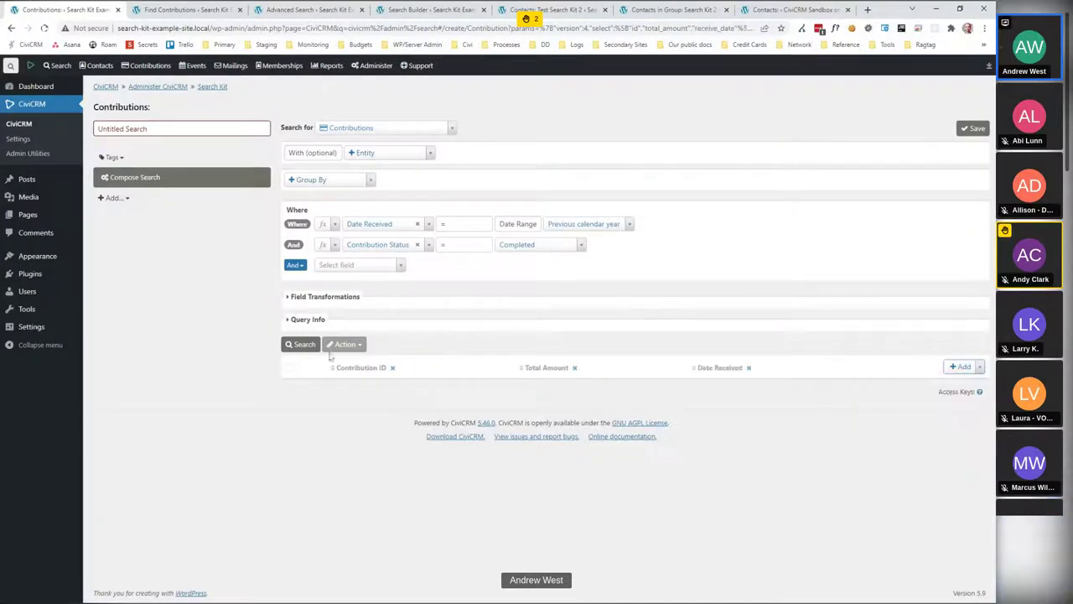
{"action": "left_click", "coordinate": [300, 345]}
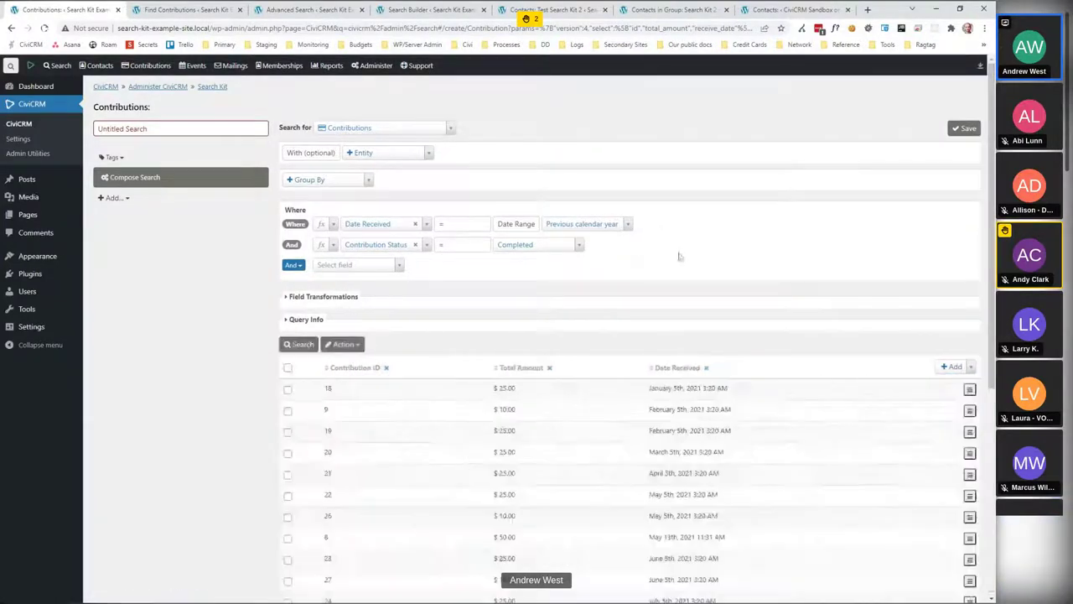
Add a Contact ID column to the contribution results and rerun the search.
{"action": "scroll", "coordinate": [653, 349], "scroll_direction": "down", "scroll_amount": 2}
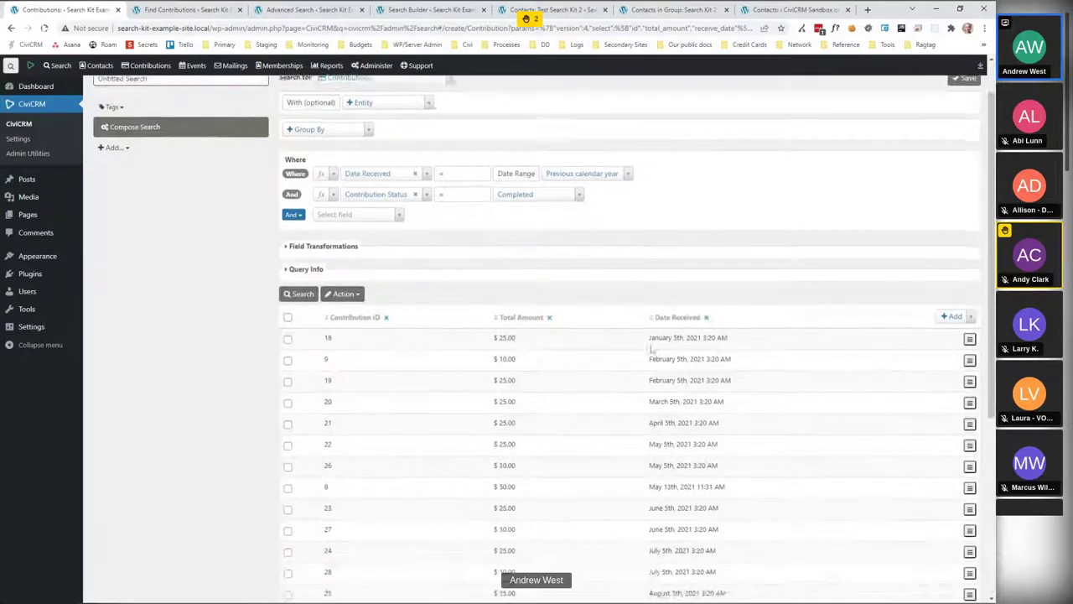
{"action": "left_click", "coordinate": [954, 212]}
{"action": "type", "text": "cin"}
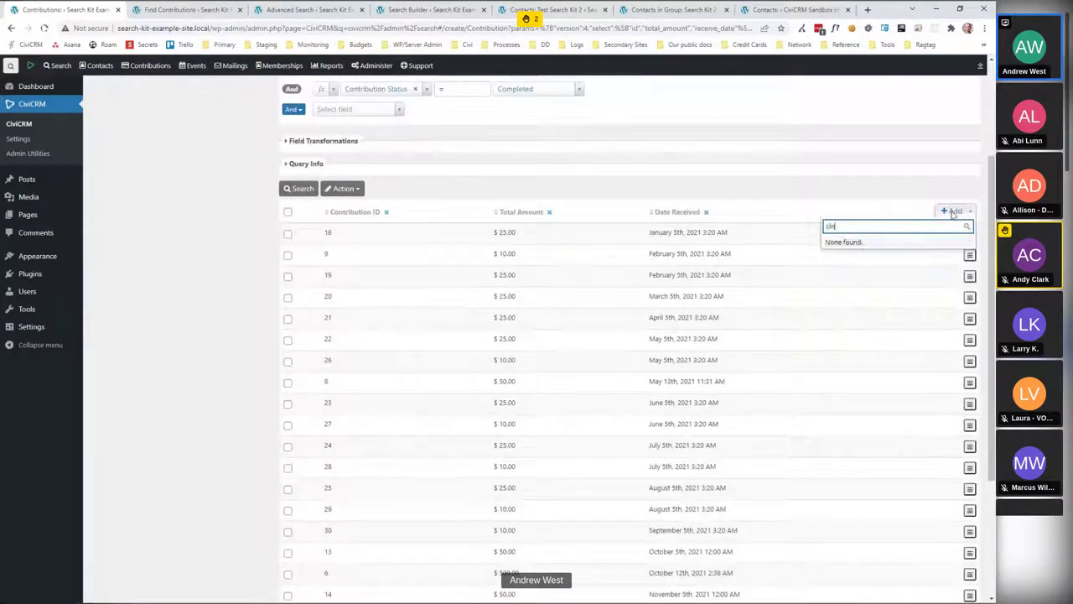
{"action": "type", "text": "on"}
{"action": "scroll", "coordinate": [897, 285], "scroll_direction": "down", "scroll_amount": 2}
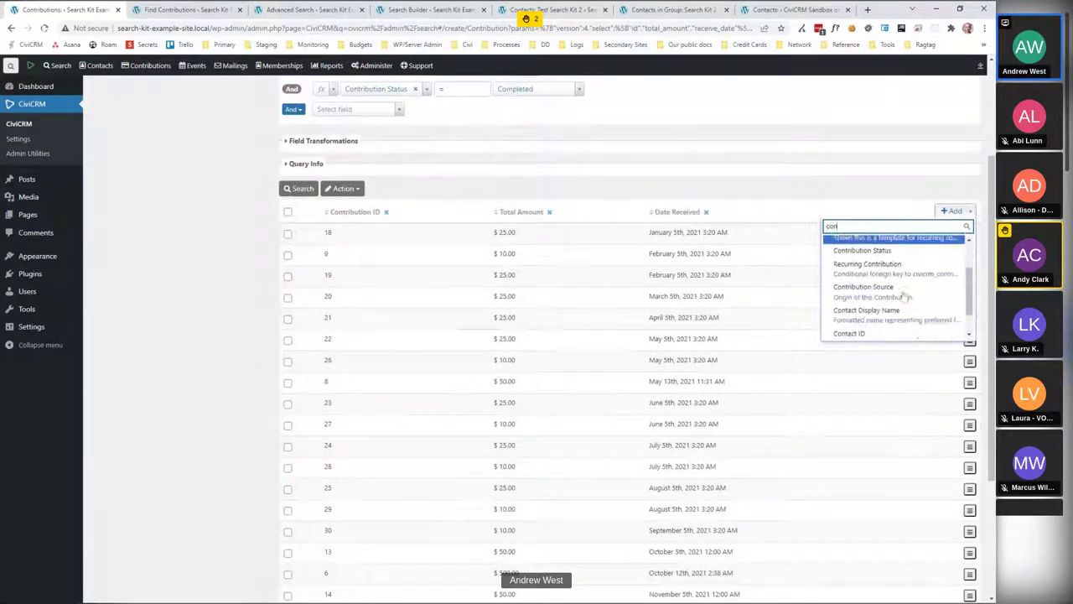
{"action": "left_click", "coordinate": [889, 279]}
{"action": "left_click", "coordinate": [302, 344]}
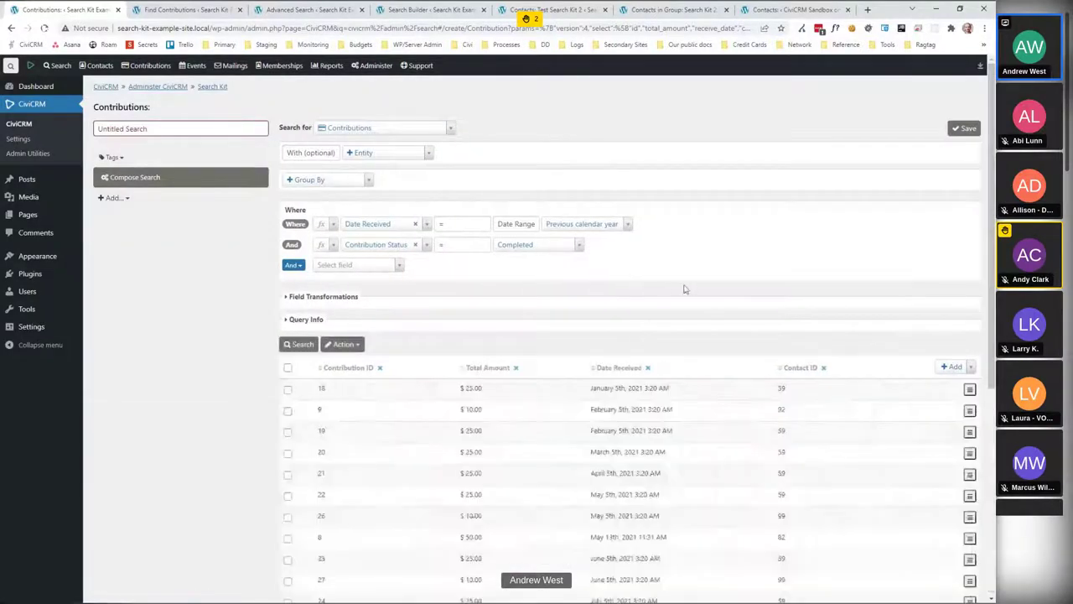
Review the contribution results and the bulk actions offered for them.
{"action": "scroll", "coordinate": [775, 288], "scroll_direction": "down", "scroll_amount": 5}
{"action": "scroll", "coordinate": [776, 288], "scroll_direction": "up", "scroll_amount": 2}
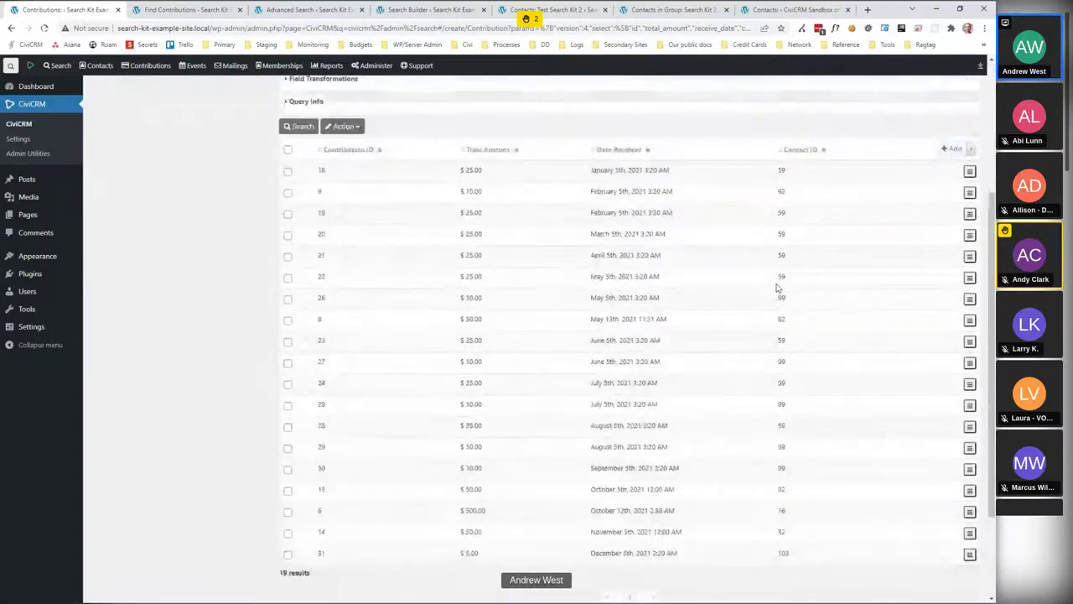
{"action": "scroll", "coordinate": [763, 284], "scroll_direction": "down", "scroll_amount": 1}
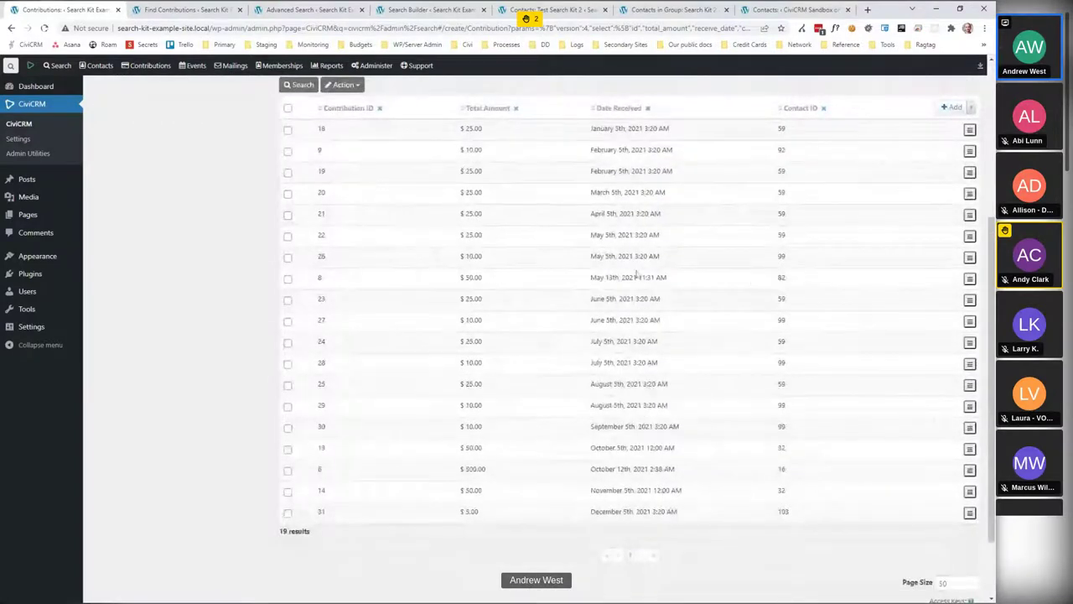
{"action": "scroll", "coordinate": [635, 274], "scroll_direction": "up", "scroll_amount": 2}
{"action": "left_click", "coordinate": [344, 240]}
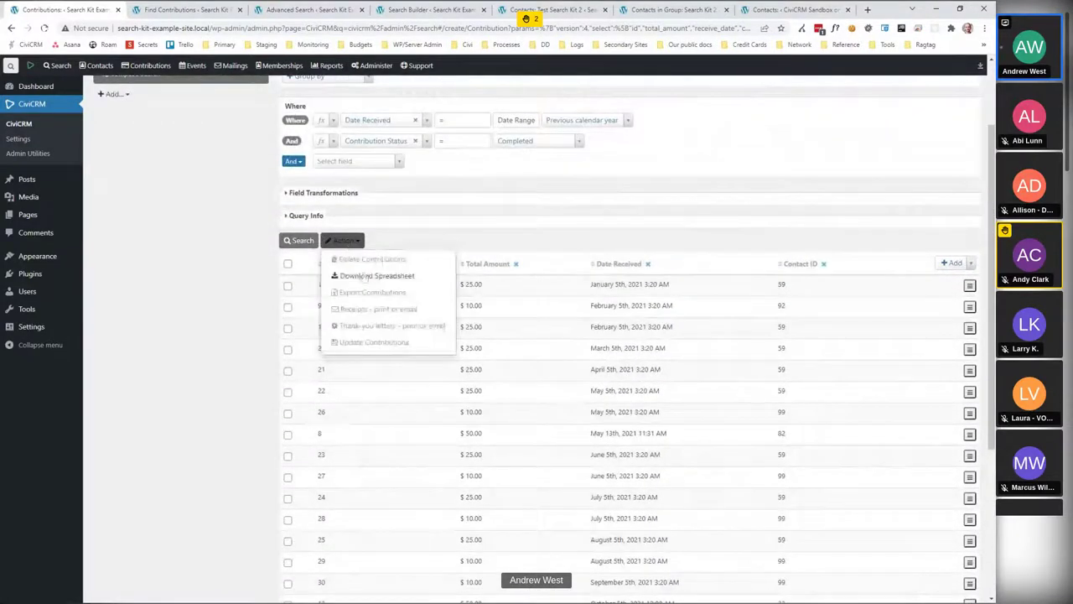
{"action": "left_click", "coordinate": [356, 241]}
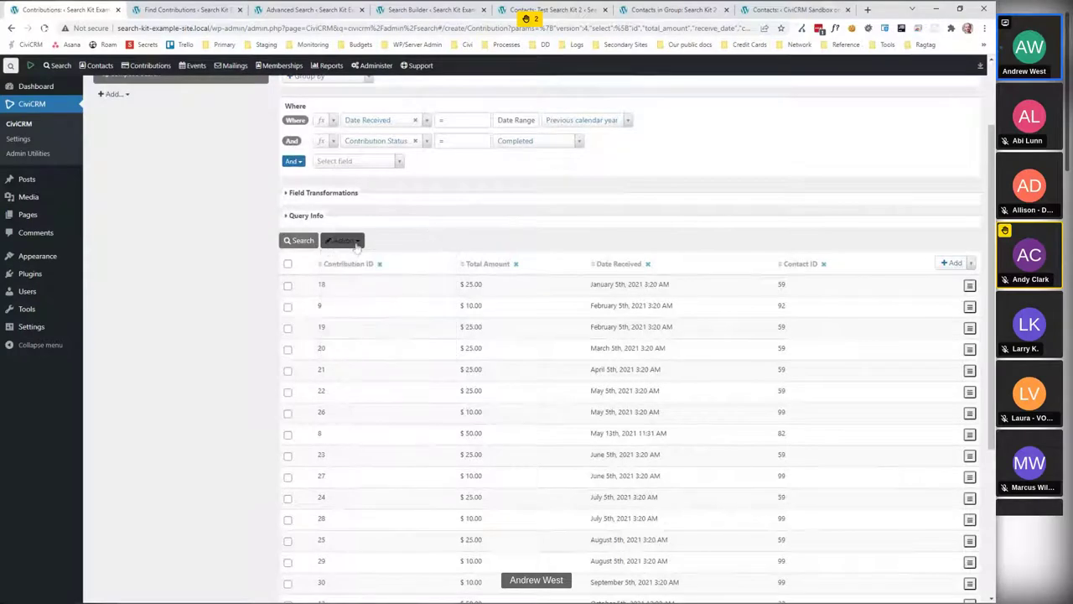
{"action": "scroll", "coordinate": [467, 254], "scroll_direction": "up", "scroll_amount": 2}
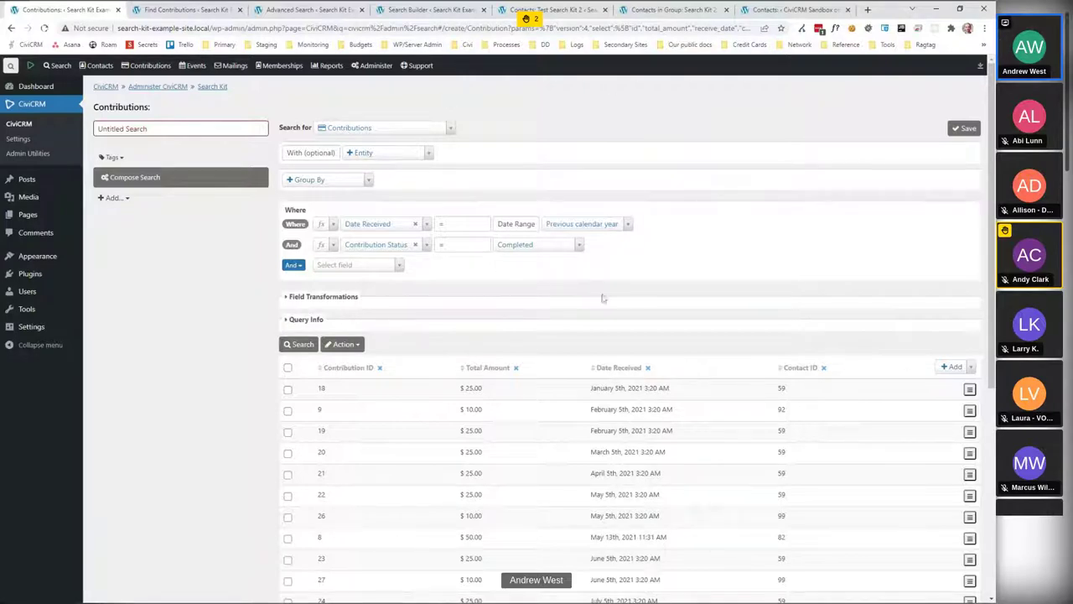
{"action": "scroll", "coordinate": [730, 270], "scroll_direction": "down", "scroll_amount": 3}
{"action": "scroll", "coordinate": [729, 268], "scroll_direction": "up", "scroll_amount": 3}
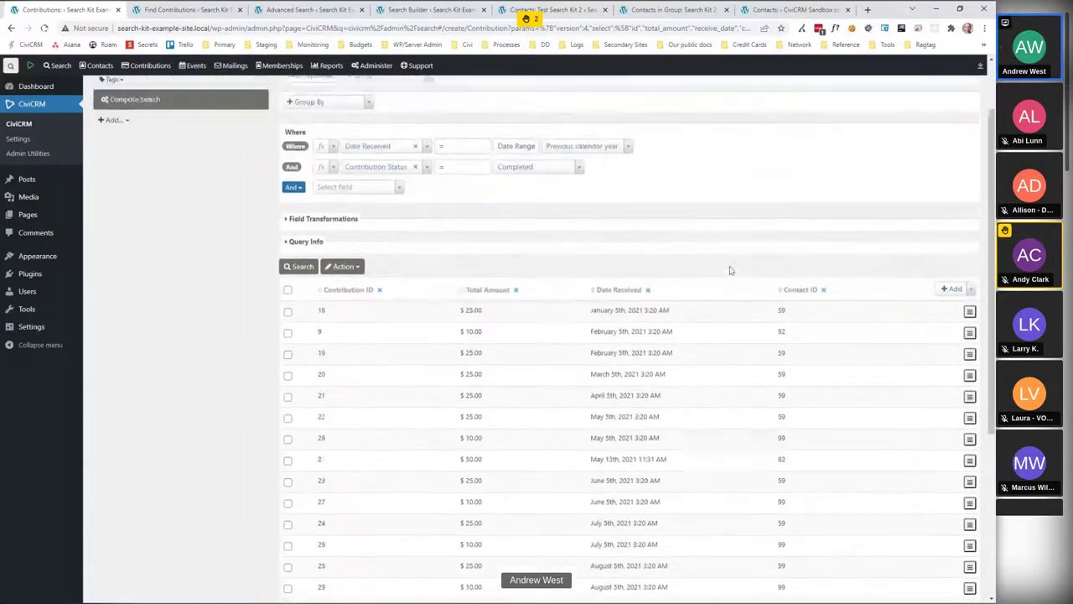
Look through the entity types available to search for, the entities that can be joined to contributions, and the fields offered for conditions.
{"action": "left_click", "coordinate": [419, 128]}
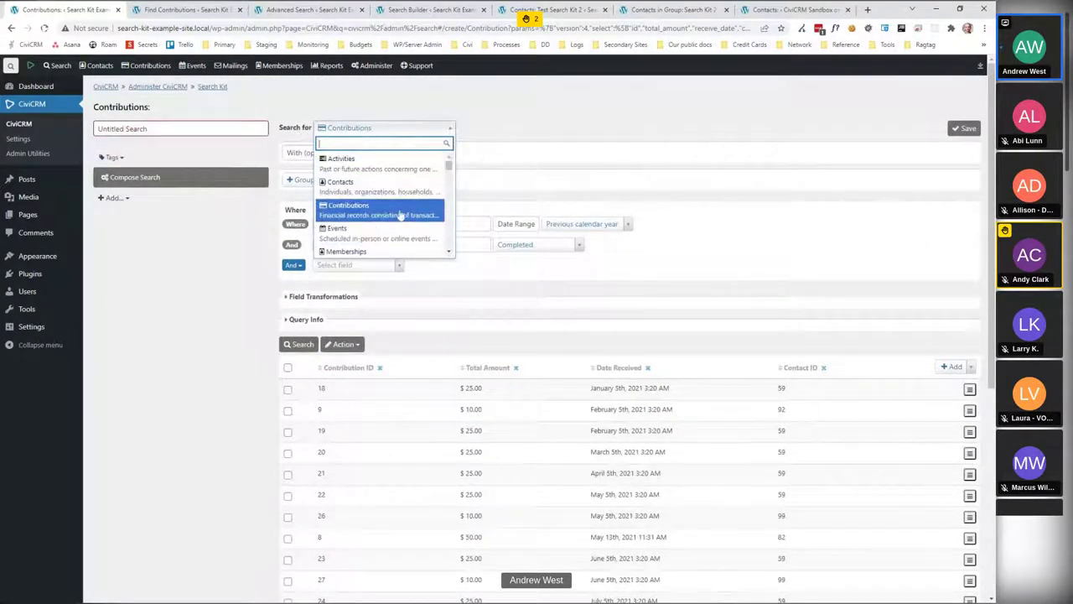
{"action": "scroll", "coordinate": [423, 214], "scroll_direction": "down", "scroll_amount": 1}
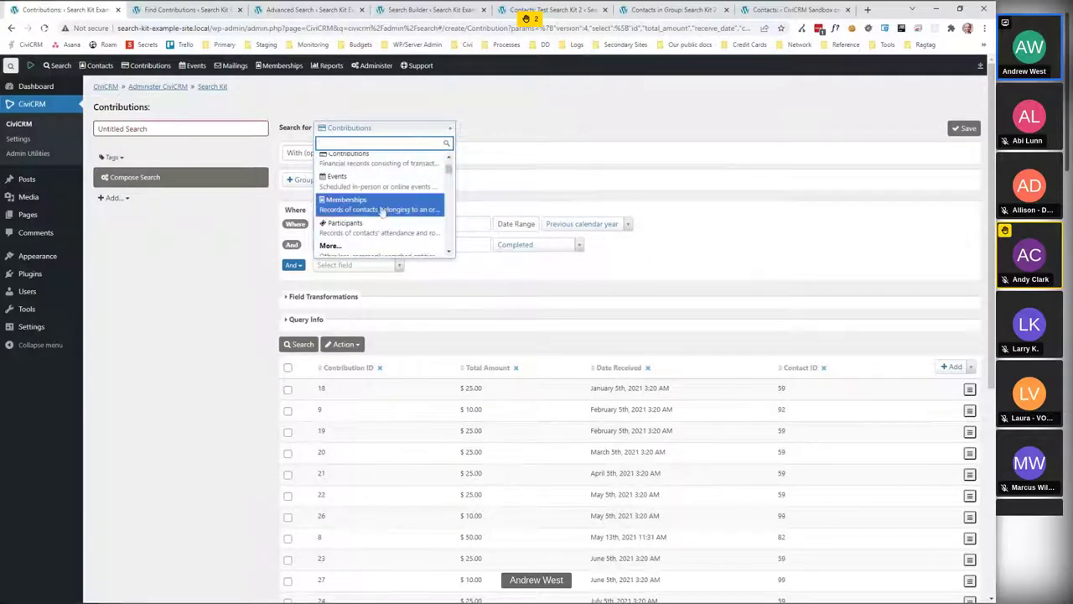
{"action": "left_click", "coordinate": [531, 125]}
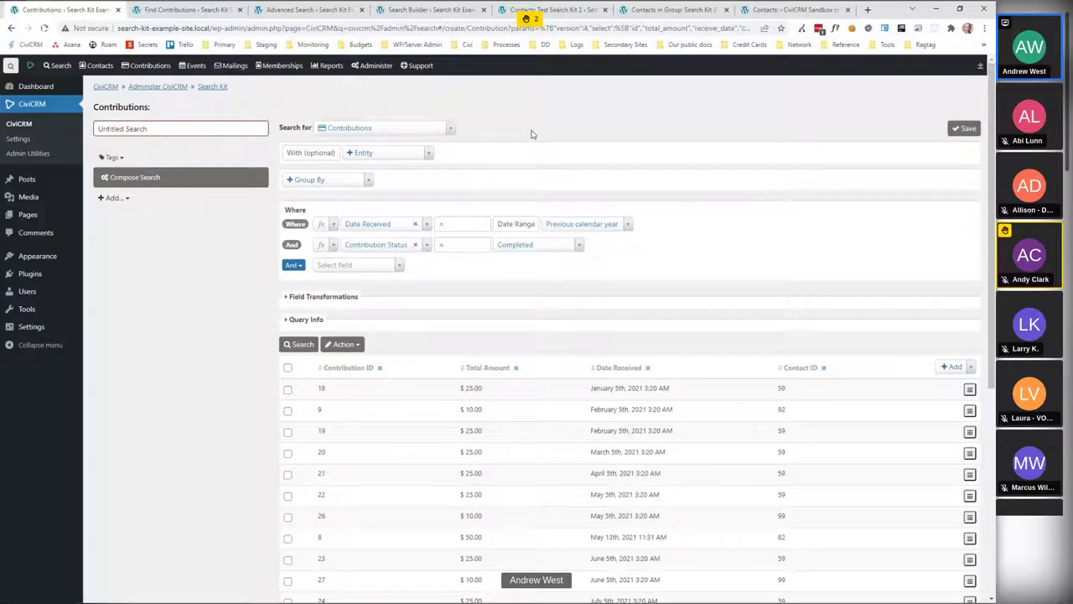
{"action": "left_click", "coordinate": [400, 157]}
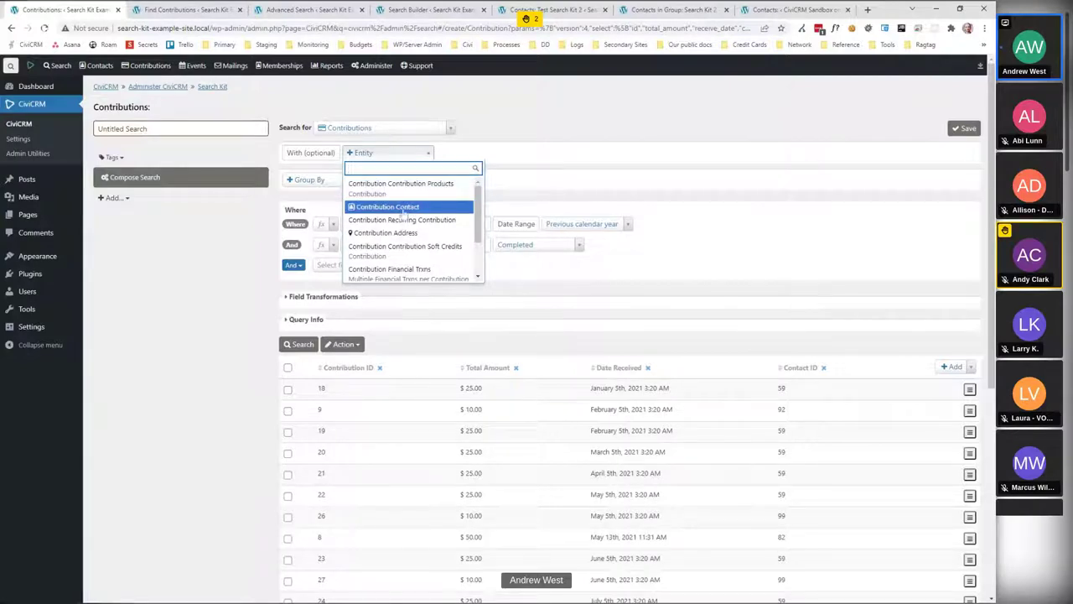
{"action": "left_click", "coordinate": [580, 130]}
{"action": "left_click", "coordinate": [382, 267]}
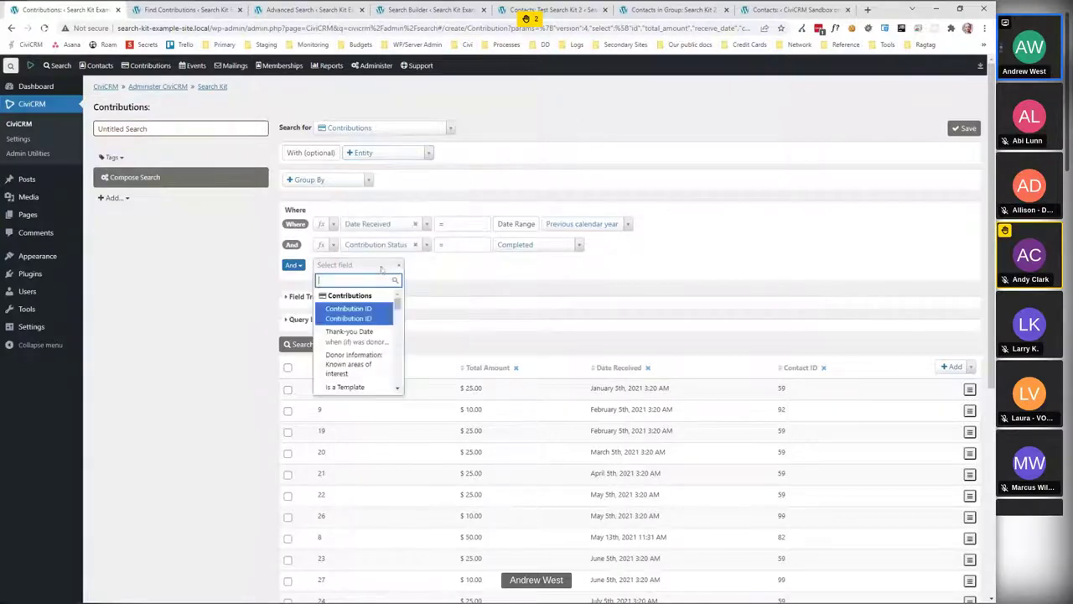
{"action": "mouse_move", "coordinate": [397, 300]}
{"action": "left_mouse_down"}
{"action": "mouse_move", "coordinate": [398, 386]}
{"action": "mouse_move", "coordinate": [405, 308]}
{"action": "left_mouse_up"}
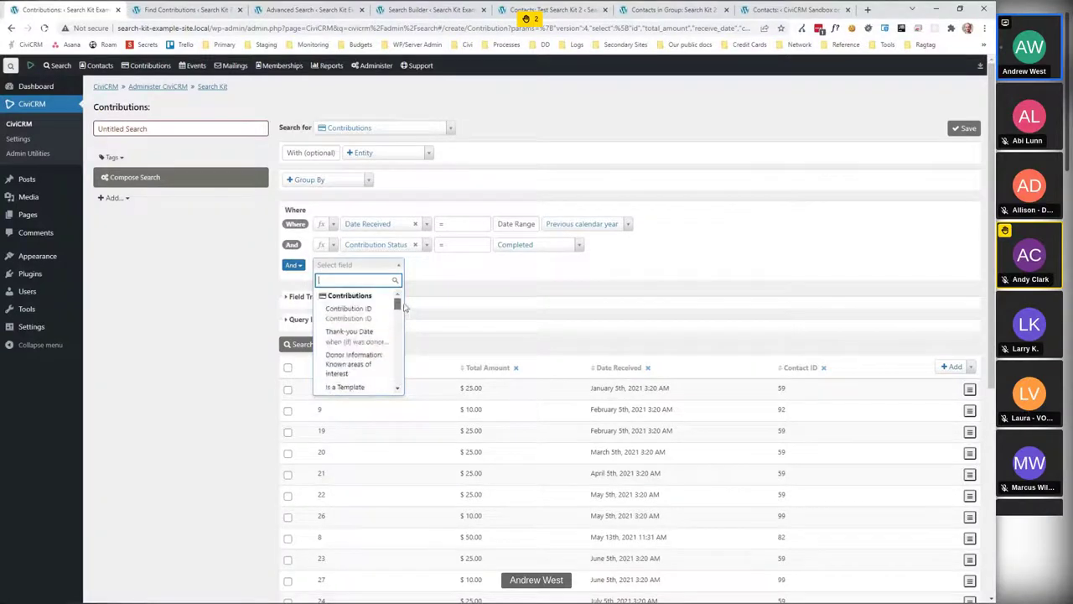
{"action": "left_click", "coordinate": [545, 162]}
Join Contribution Contact as an optional entity and look through the contact fields available for a new Where condition.
{"action": "left_click", "coordinate": [365, 155]}
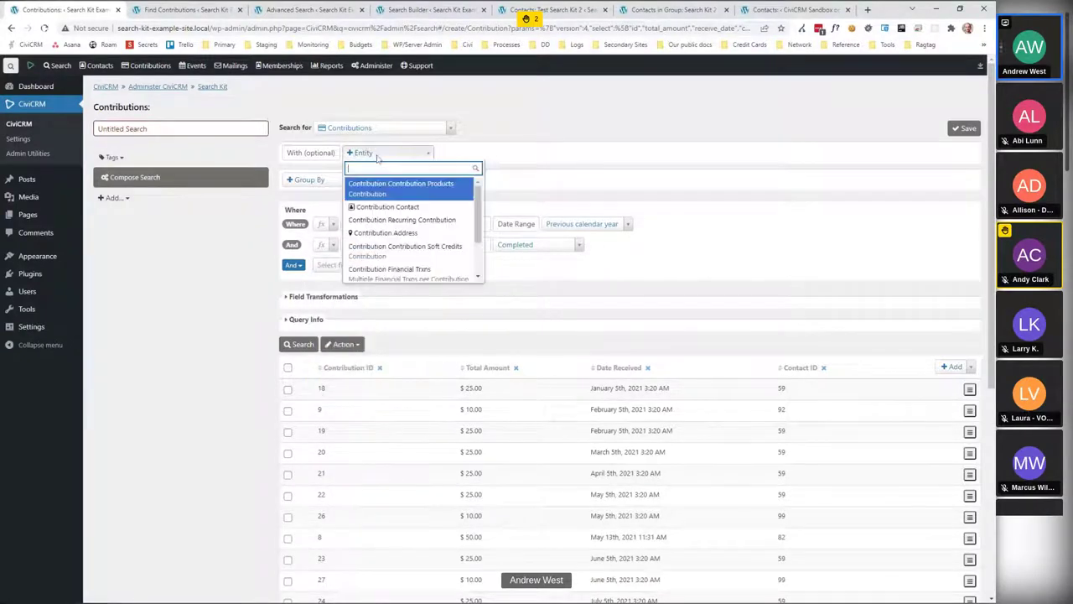
{"action": "left_click", "coordinate": [405, 209]}
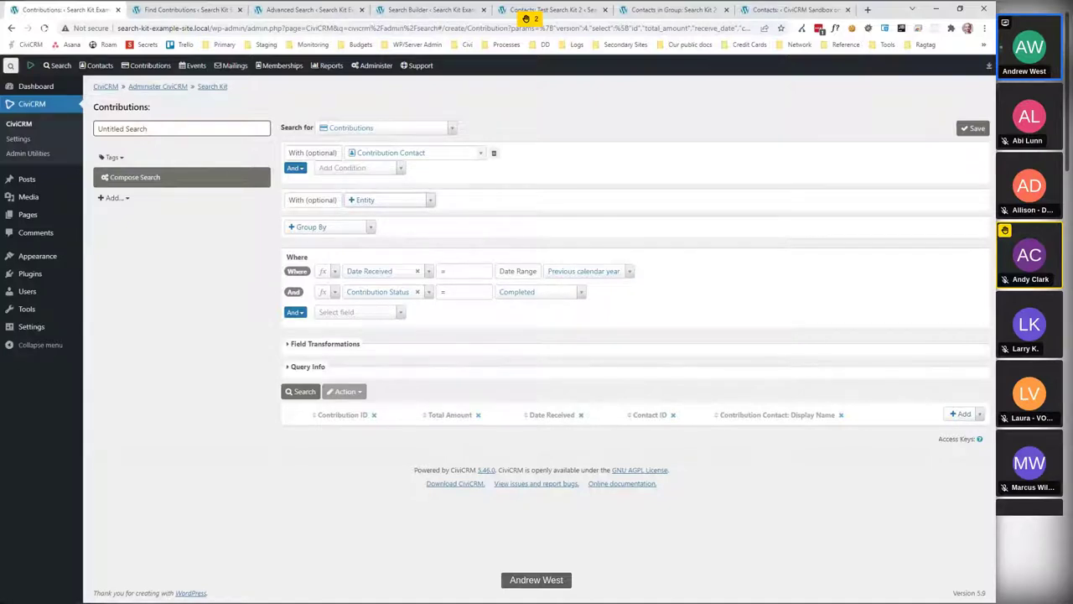
{"action": "left_click", "coordinate": [382, 313]}
{"action": "left_click_drag", "start_coordinate": [399, 354], "coordinate": [400, 378]}
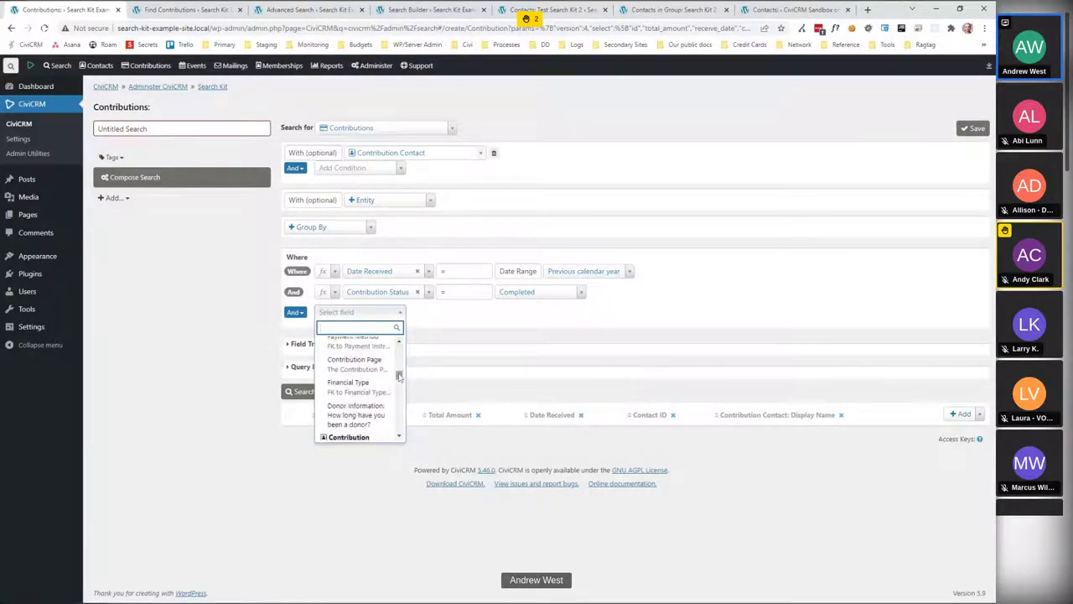
{"action": "scroll", "coordinate": [369, 394], "scroll_direction": "down", "scroll_amount": 5}
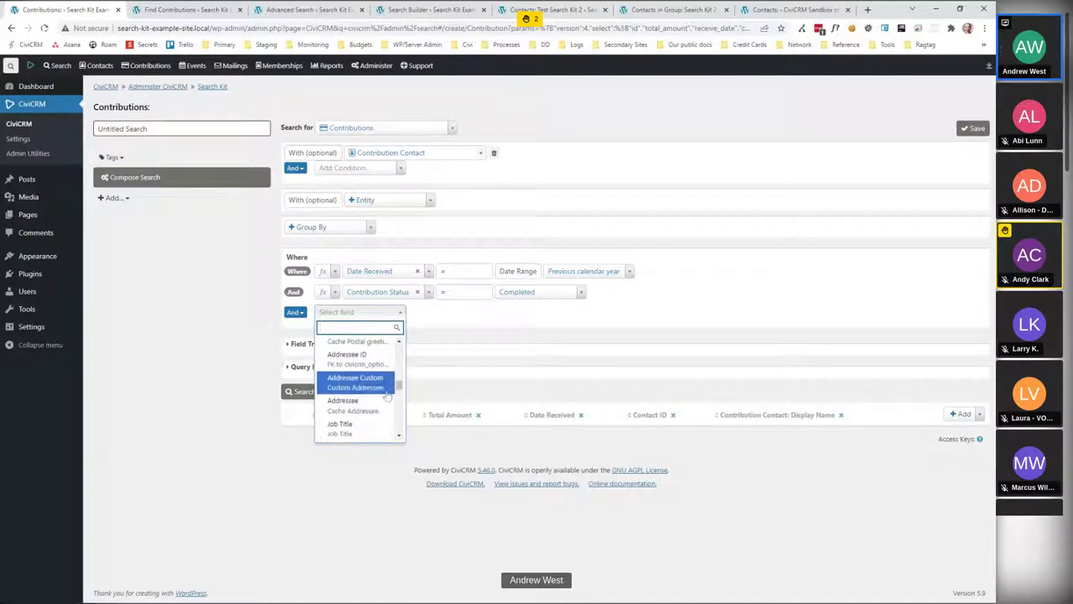
{"action": "scroll", "coordinate": [374, 422], "scroll_direction": "down", "scroll_amount": 5}
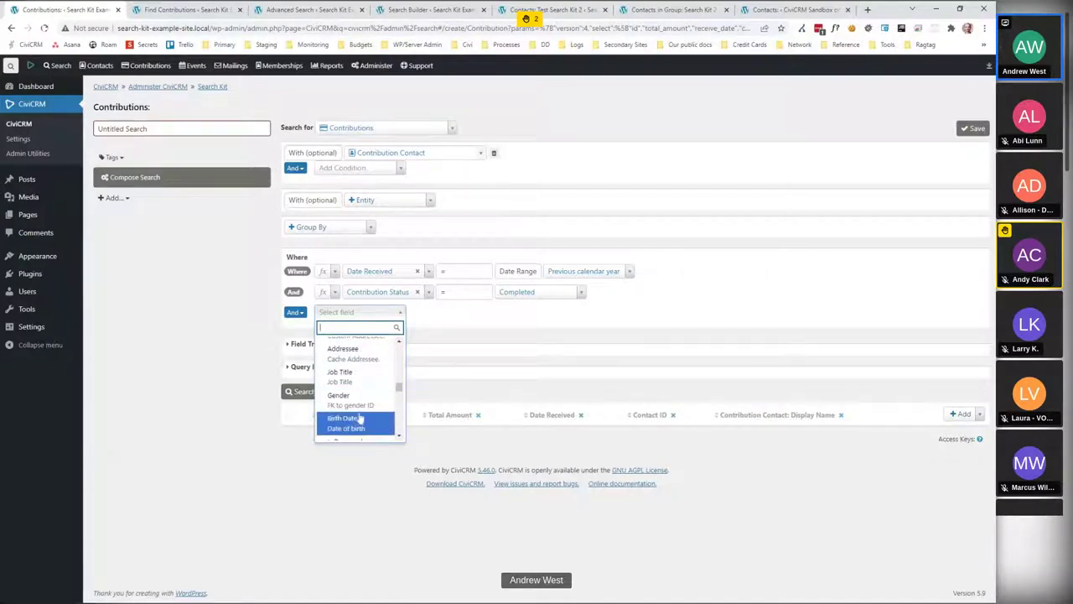
{"action": "scroll", "coordinate": [373, 407], "scroll_direction": "down", "scroll_amount": 3}
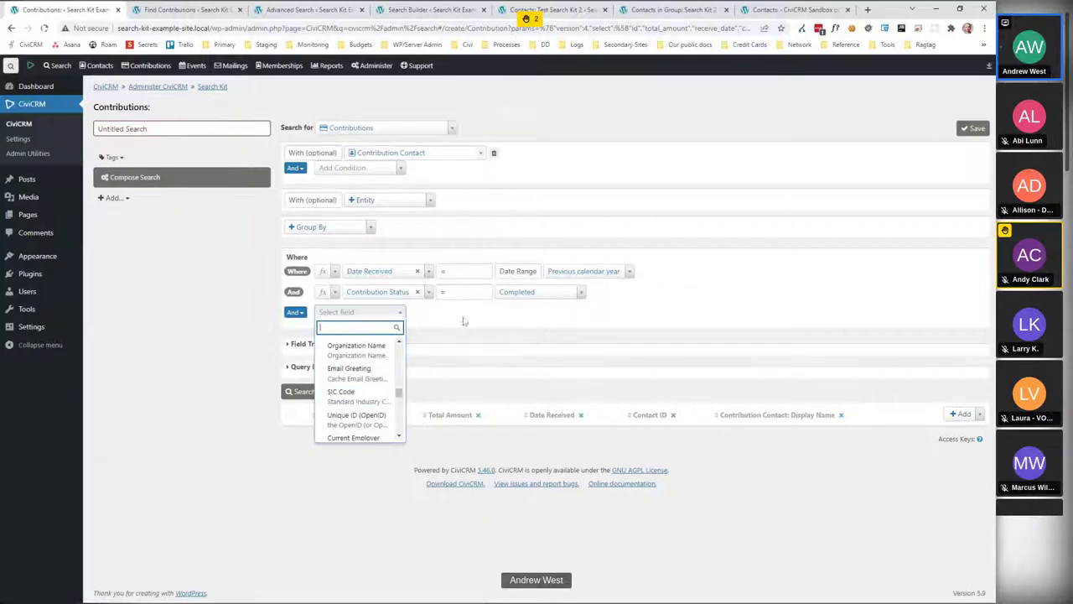
Try an And condition requiring the contact's Last Name to contain "p", run the search, and remove the condition.
{"action": "type", "text": "last"}
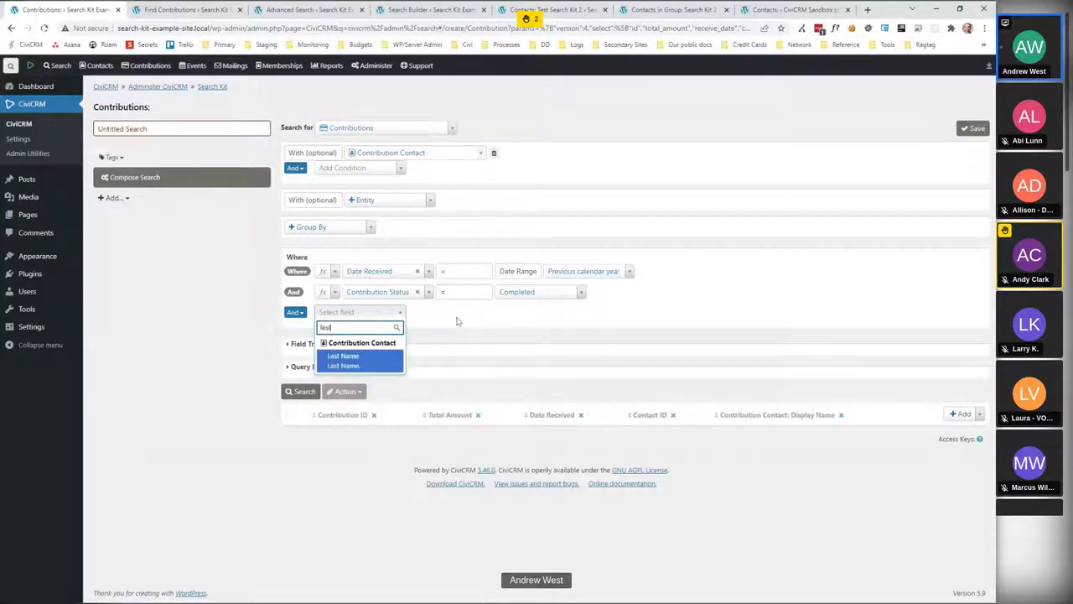
{"action": "key", "text": "Return"}
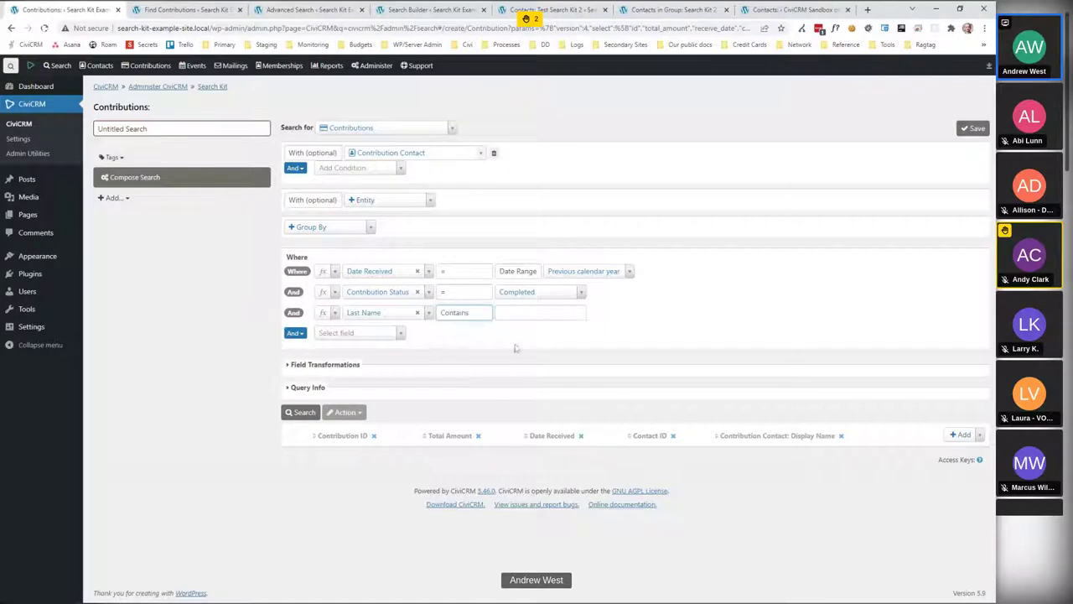
{"action": "key", "text": "Tab"}
{"action": "type", "text": "p"}
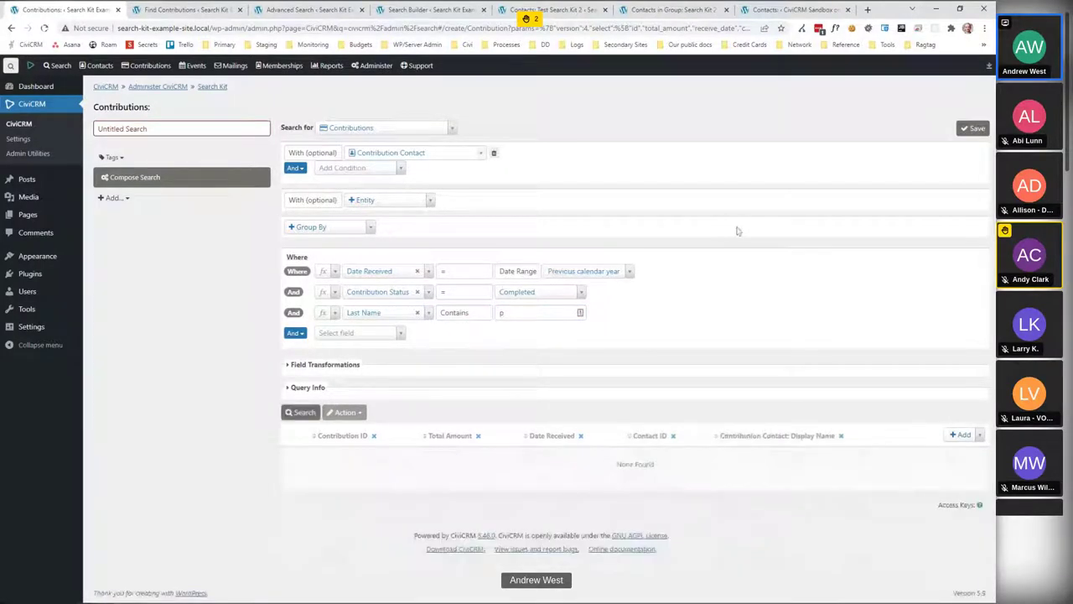
{"action": "left_click", "coordinate": [416, 312]}
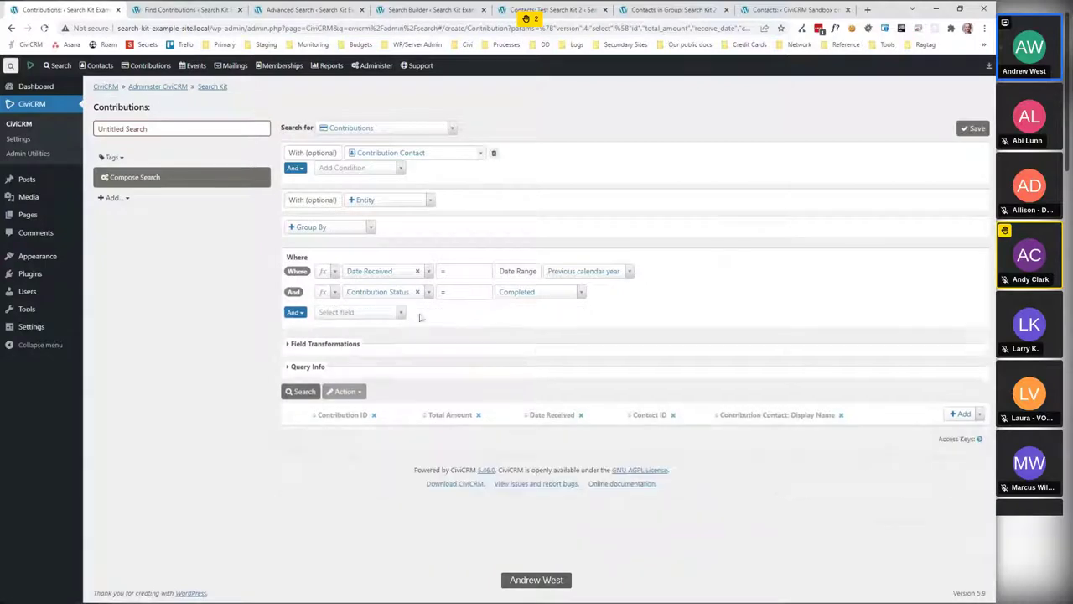
Add an And condition requiring the contact's Age (years) < 30 and run the search.
{"action": "left_click", "coordinate": [363, 312]}
{"action": "type", "text": "age"}
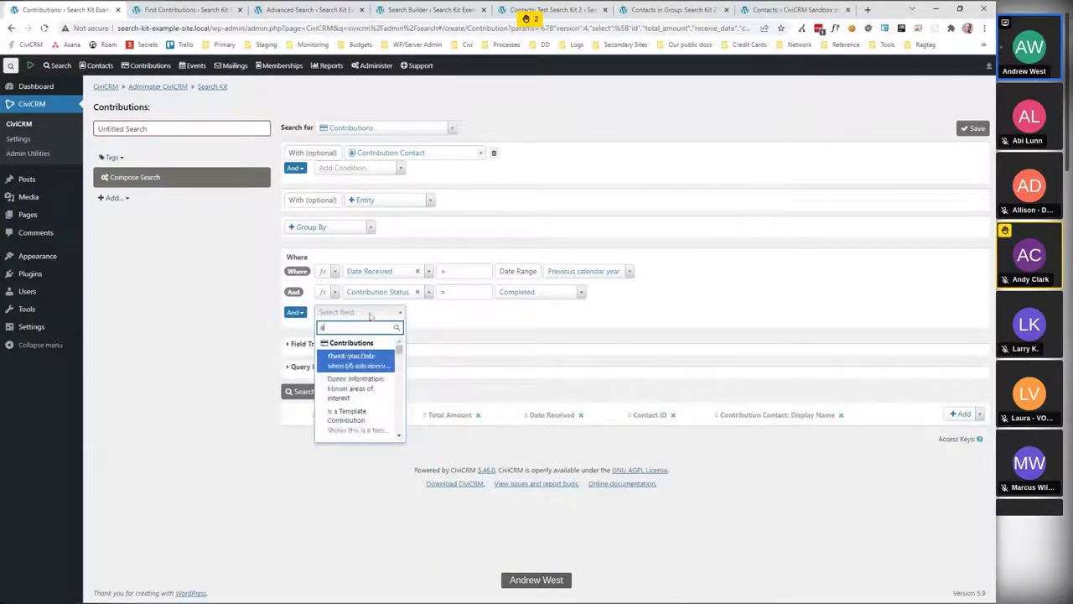
{"action": "left_click", "coordinate": [356, 386]}
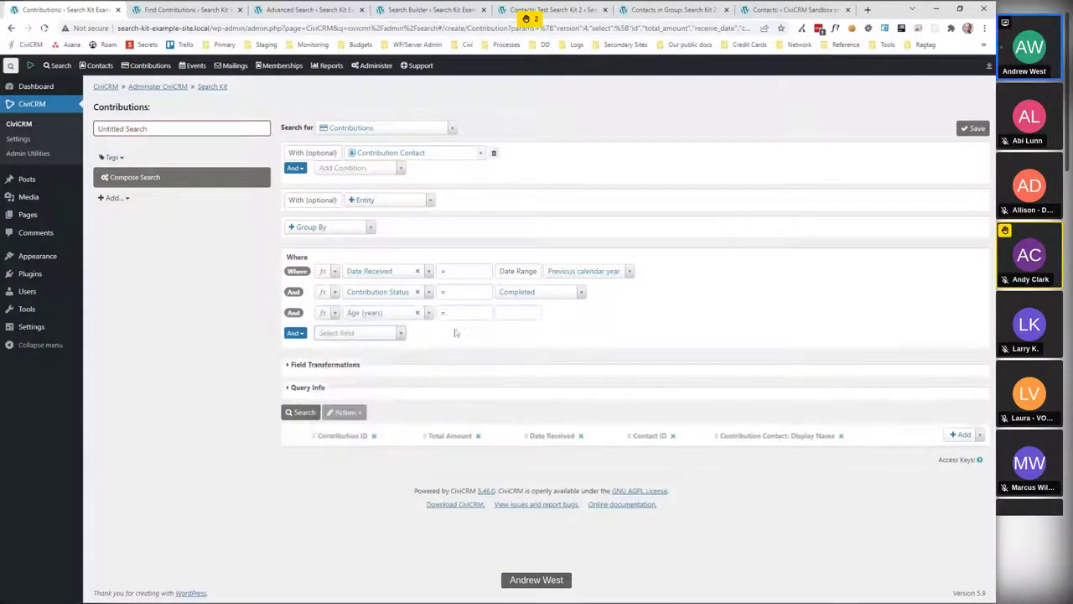
{"action": "left_click", "coordinate": [462, 325]}
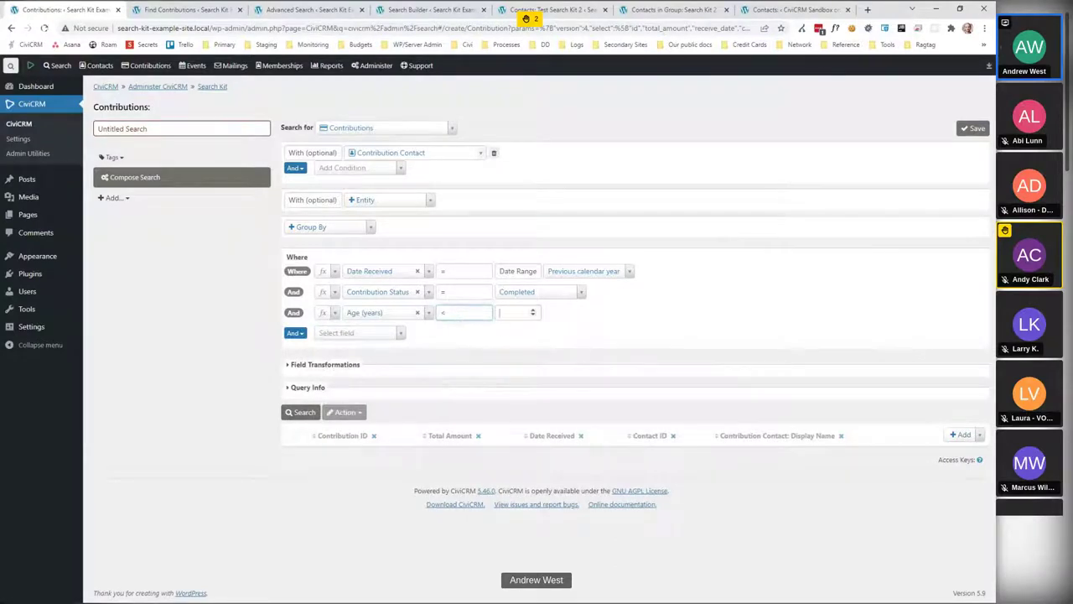
{"action": "left_click", "coordinate": [507, 312]}
{"action": "type", "text": "30"}
{"action": "left_click", "coordinate": [300, 412]}
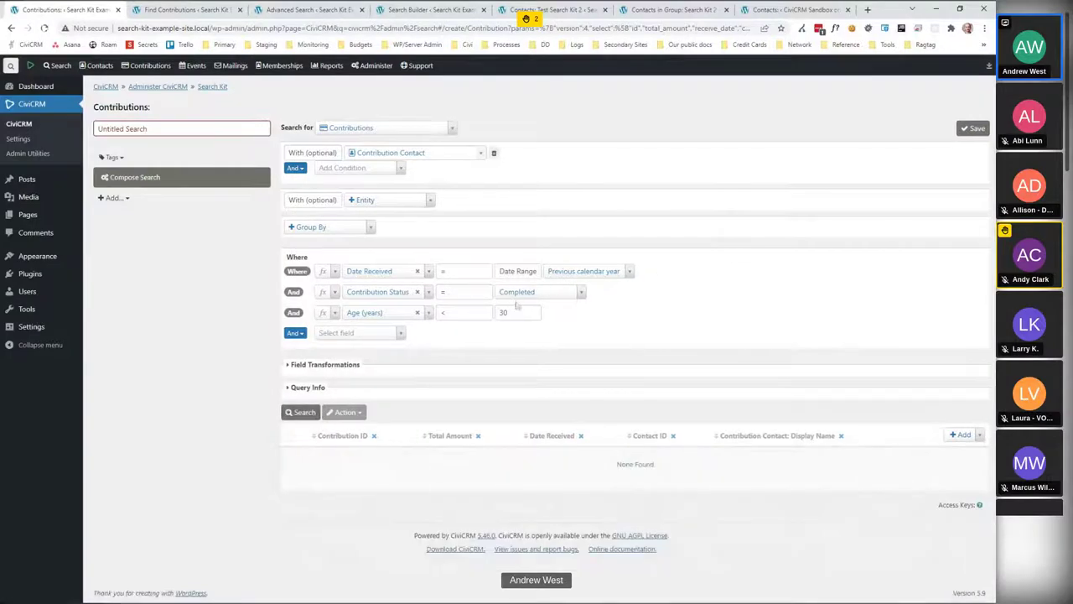
Set the Age (years) condition to < 60, run the search, and look through the matching contributions.
{"action": "left_click_drag", "start_coordinate": [522, 313], "coordinate": [481, 312]}
{"action": "type", "text": "60"}
{"action": "left_click", "coordinate": [300, 412]}
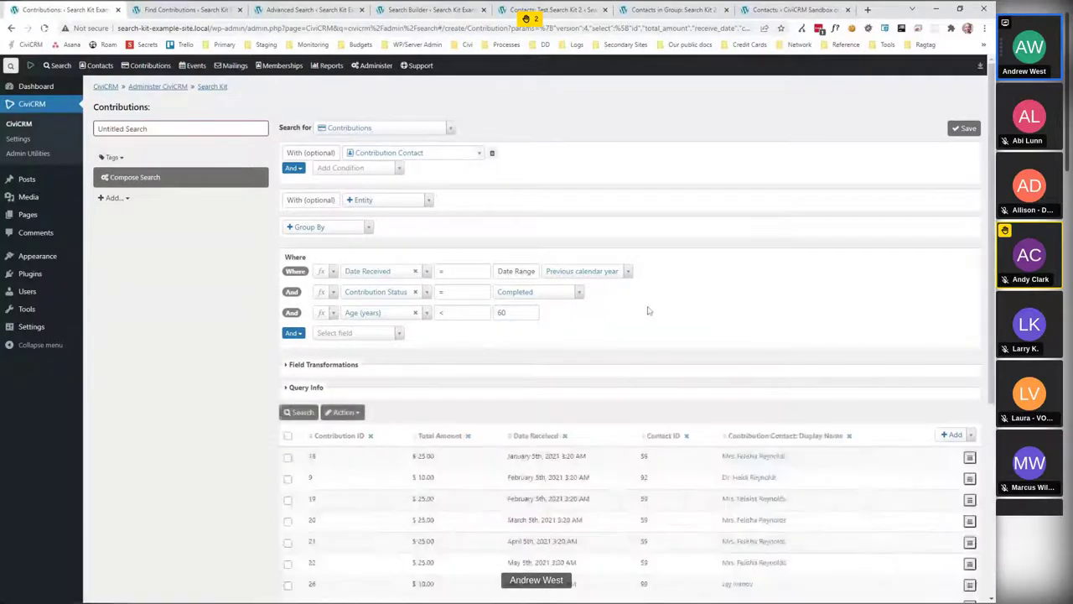
{"action": "scroll", "coordinate": [709, 289], "scroll_direction": "down", "scroll_amount": 2}
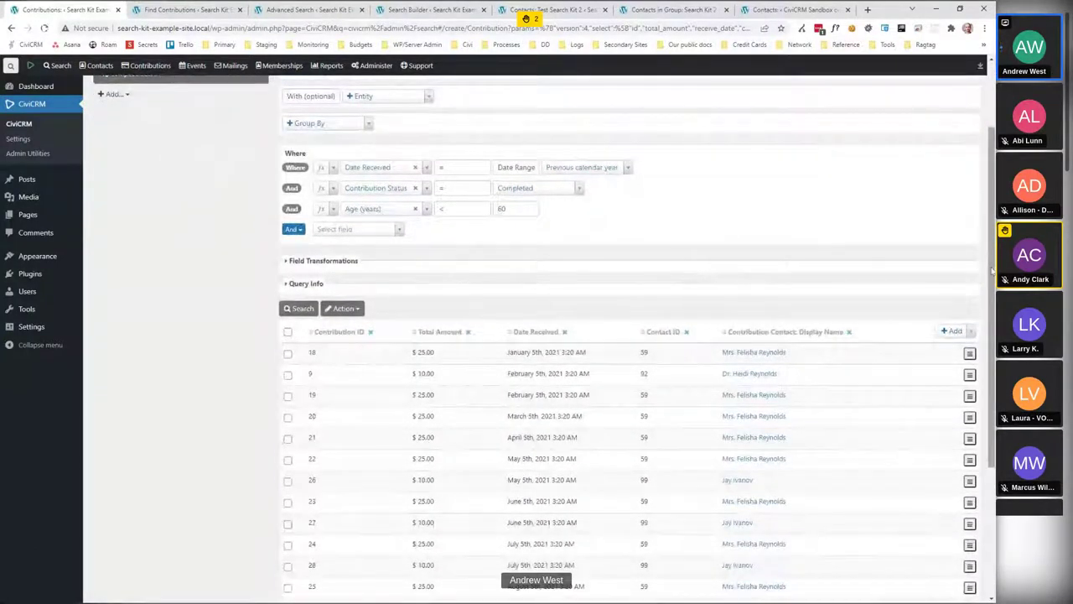
{"action": "left_click_drag", "start_coordinate": [993, 271], "coordinate": [992, 328]}
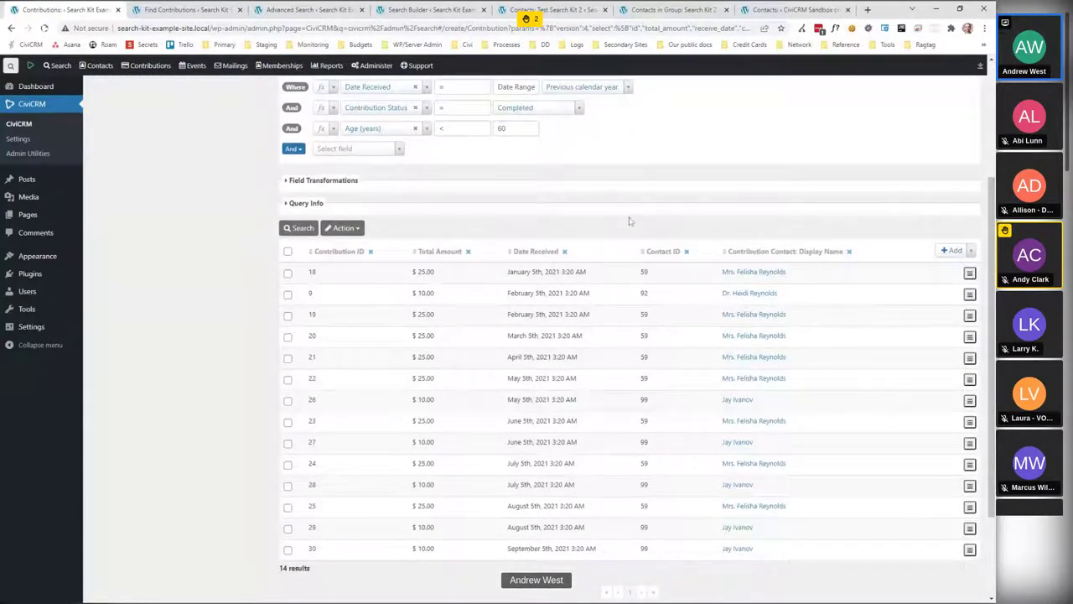
{"action": "scroll", "coordinate": [531, 190], "scroll_direction": "up", "scroll_amount": 4}
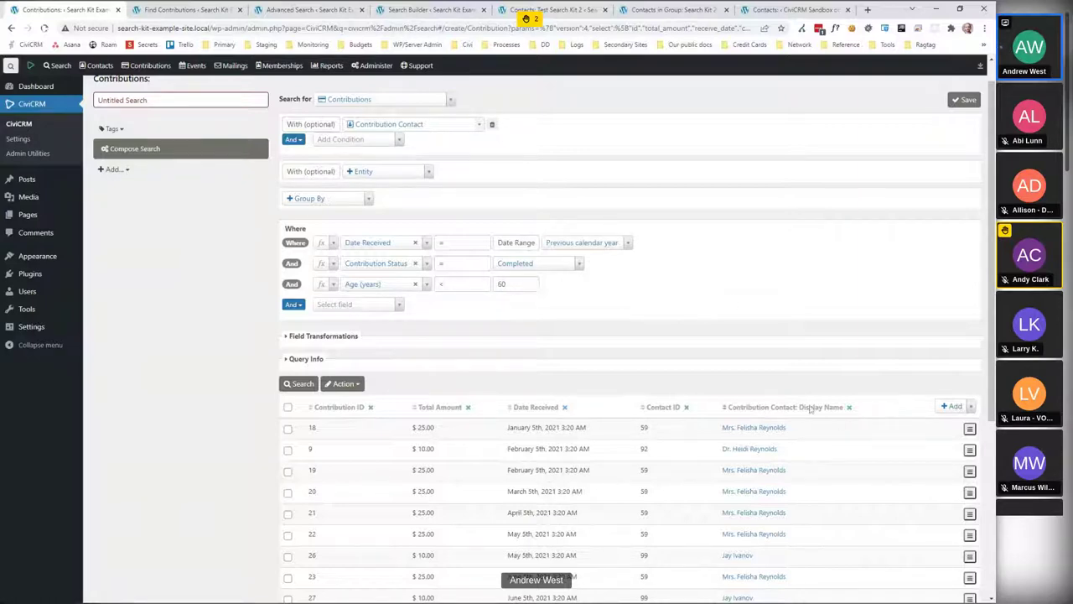
Add the contribution contact's Birth Date and First Name as result columns and rerun the search.
{"action": "left_click", "coordinate": [956, 407]}
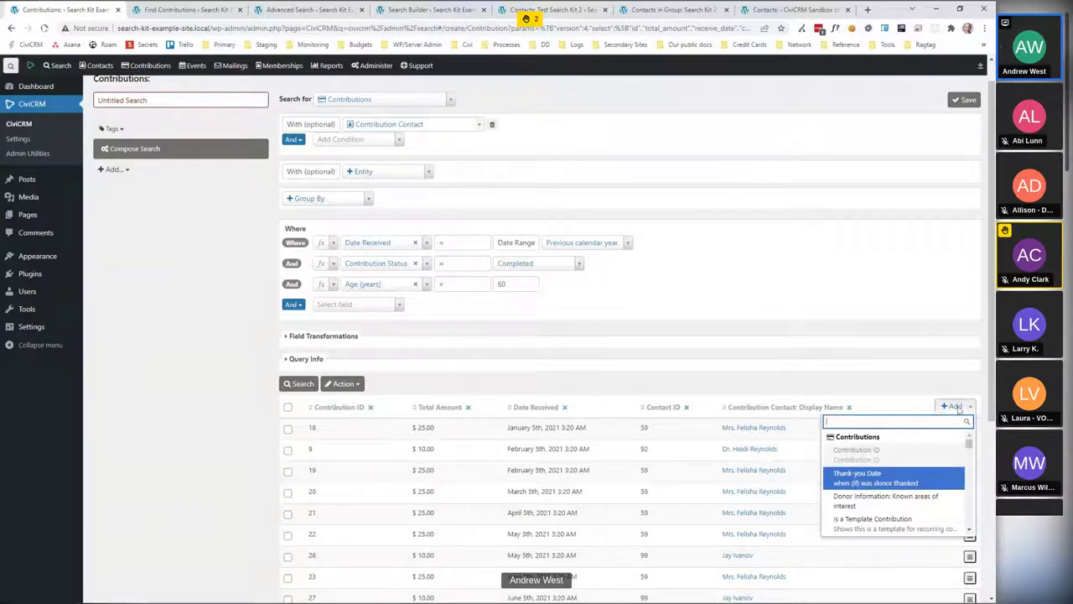
{"action": "type", "text": "birth"}
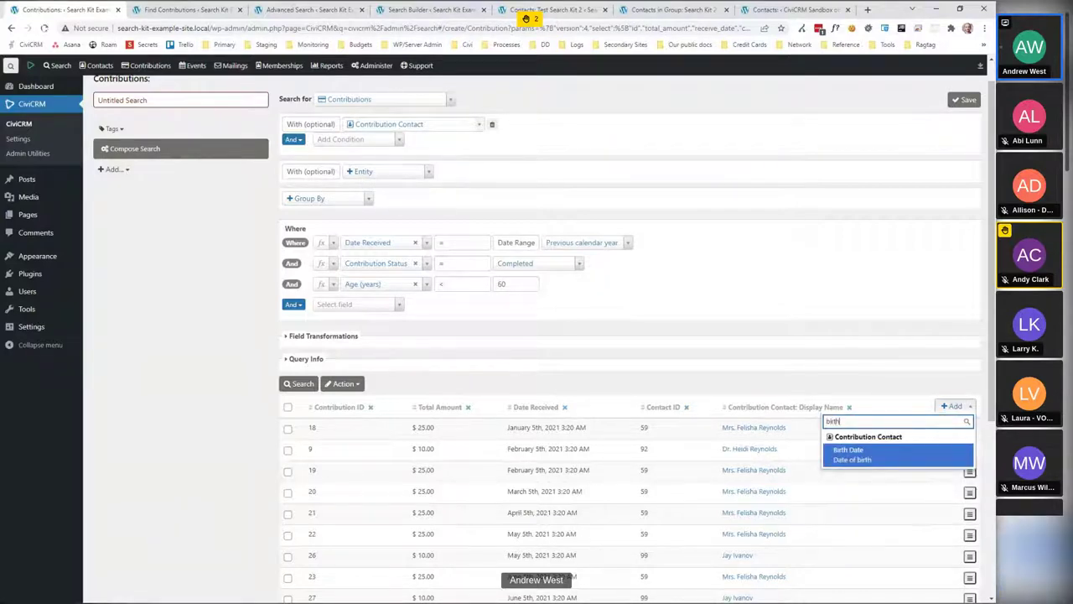
{"action": "key", "text": "Return"}
{"action": "left_click", "coordinate": [963, 435]}
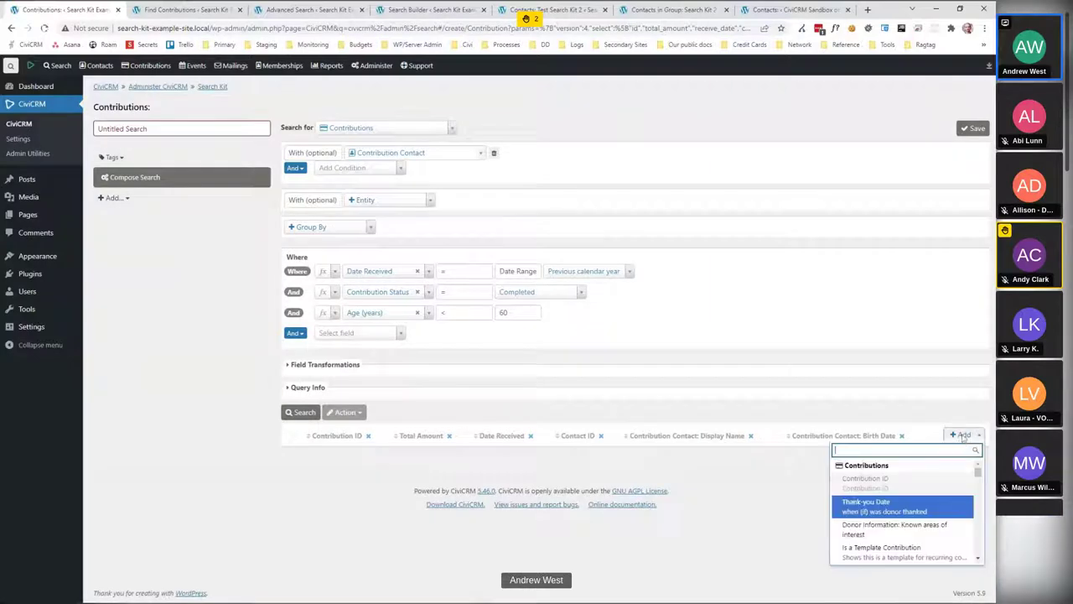
{"action": "type", "text": "first"}
{"action": "key", "text": "Return"}
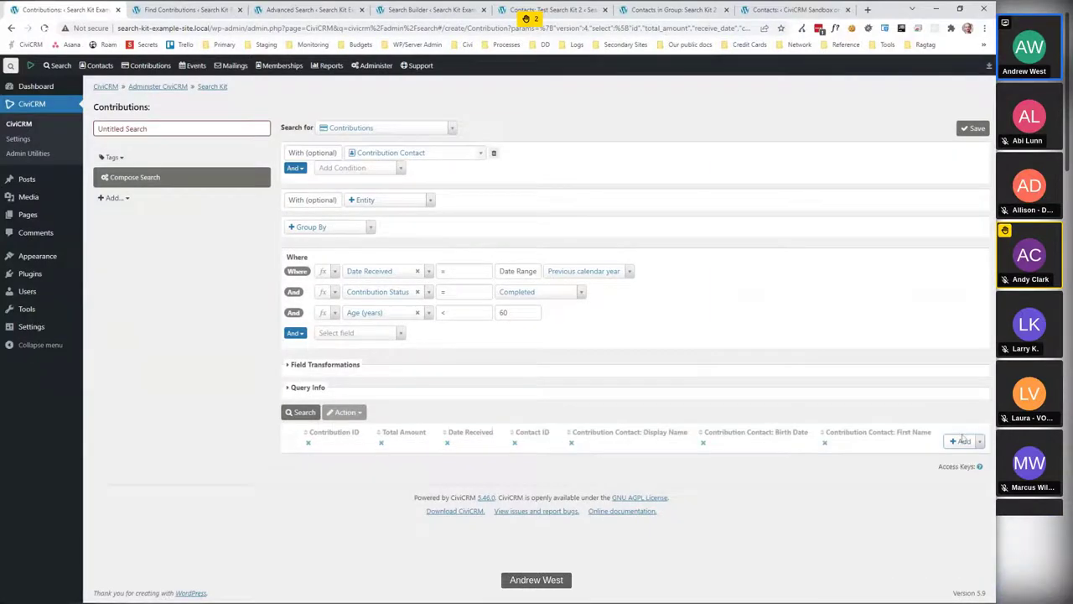
{"action": "left_click", "coordinate": [295, 412]}
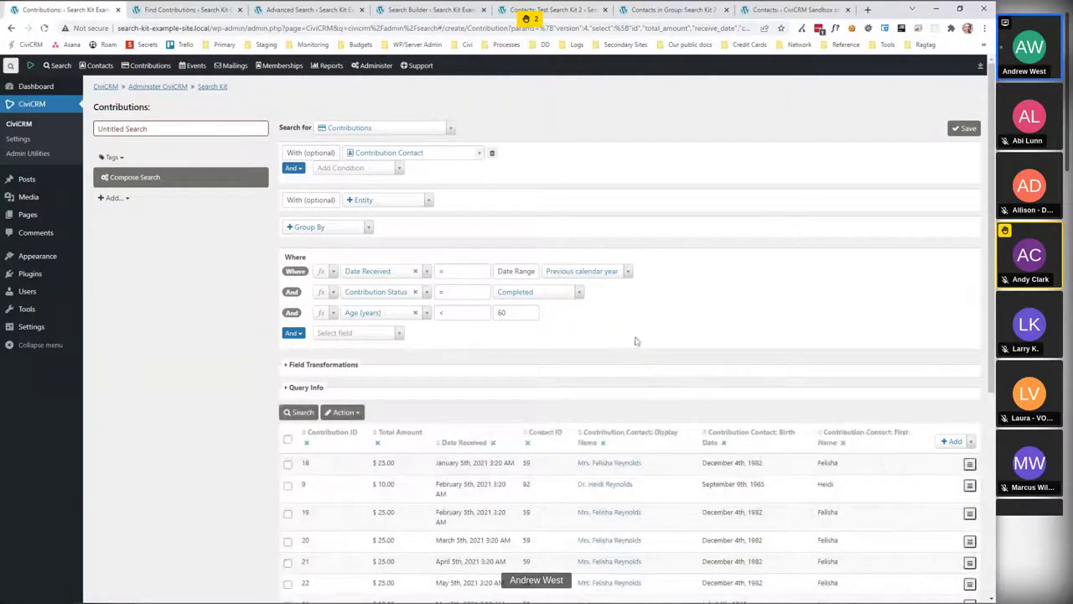
{"action": "scroll", "coordinate": [604, 336], "scroll_direction": "down", "scroll_amount": 1}
{"action": "scroll", "coordinate": [522, 318], "scroll_direction": "up", "scroll_amount": 1}
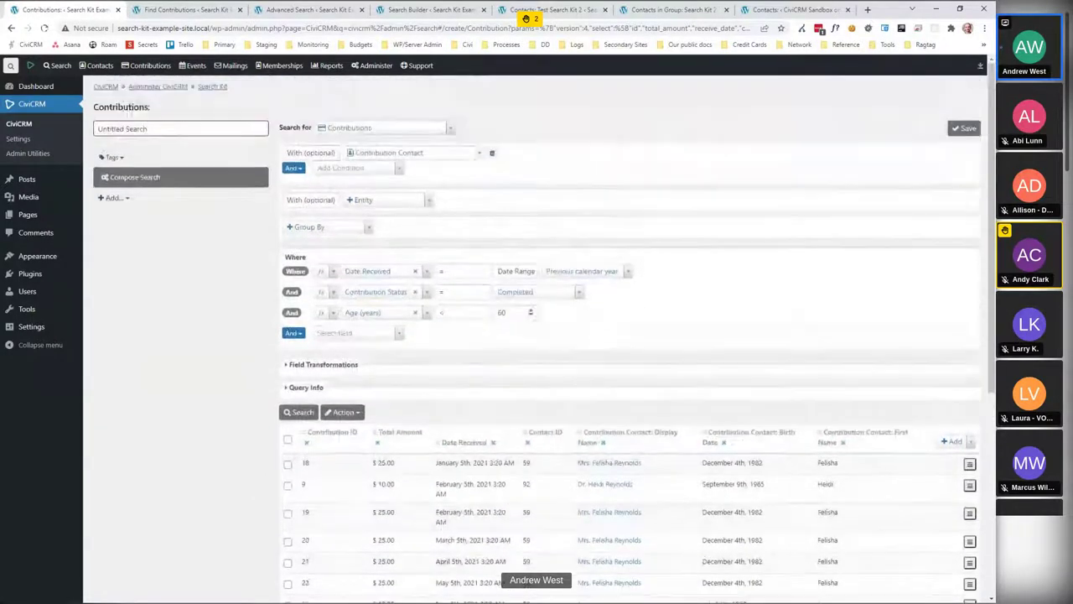
Select all the contribution results and look through the actions available for them.
{"action": "left_click", "coordinate": [289, 441]}
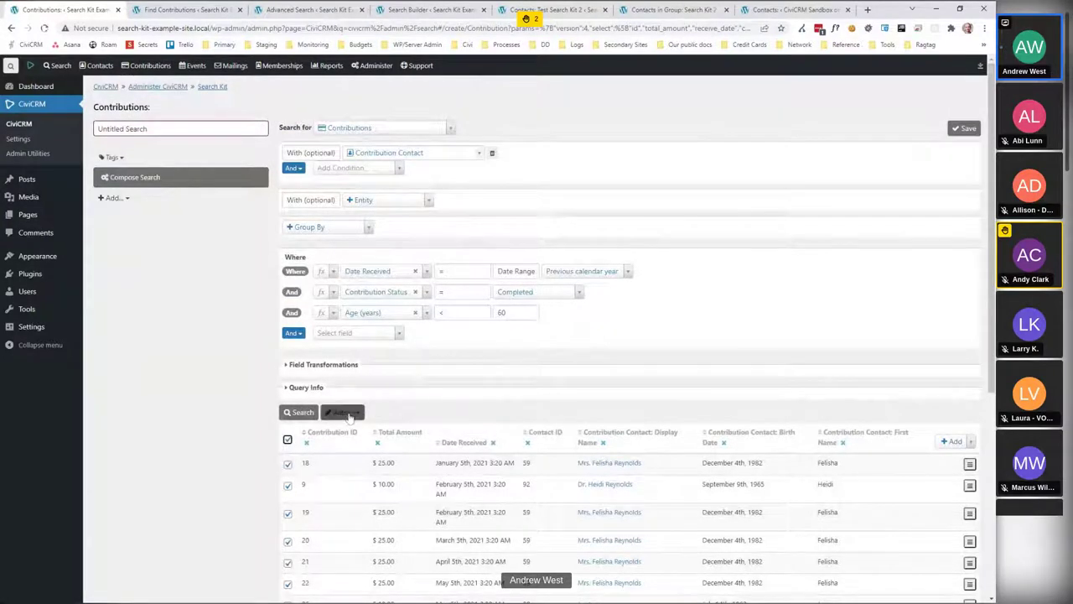
{"action": "scroll", "coordinate": [408, 397], "scroll_direction": "down", "scroll_amount": 2}
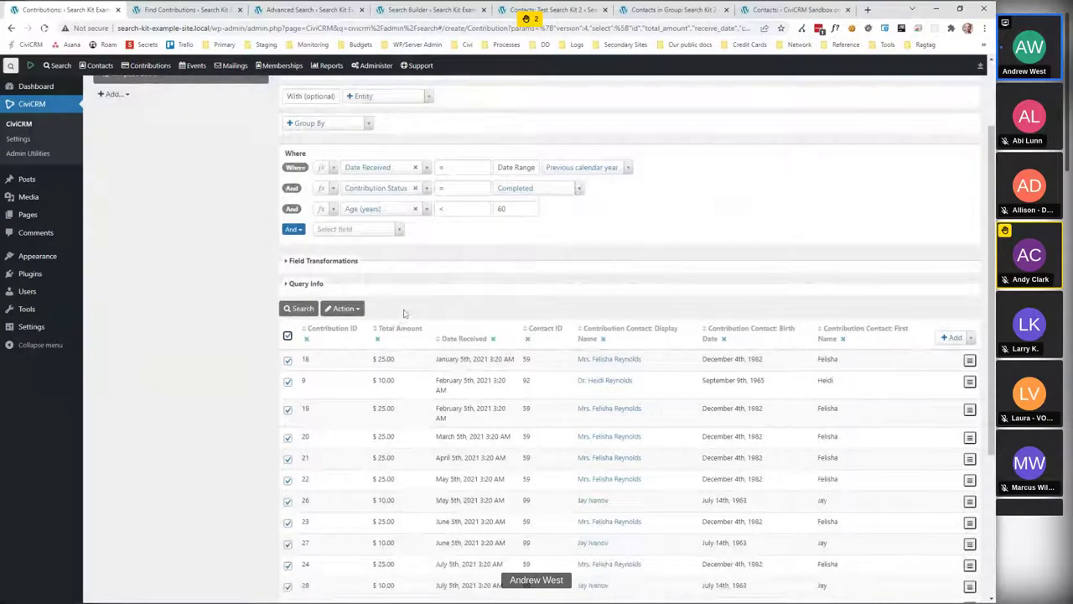
{"action": "left_click", "coordinate": [351, 309]}
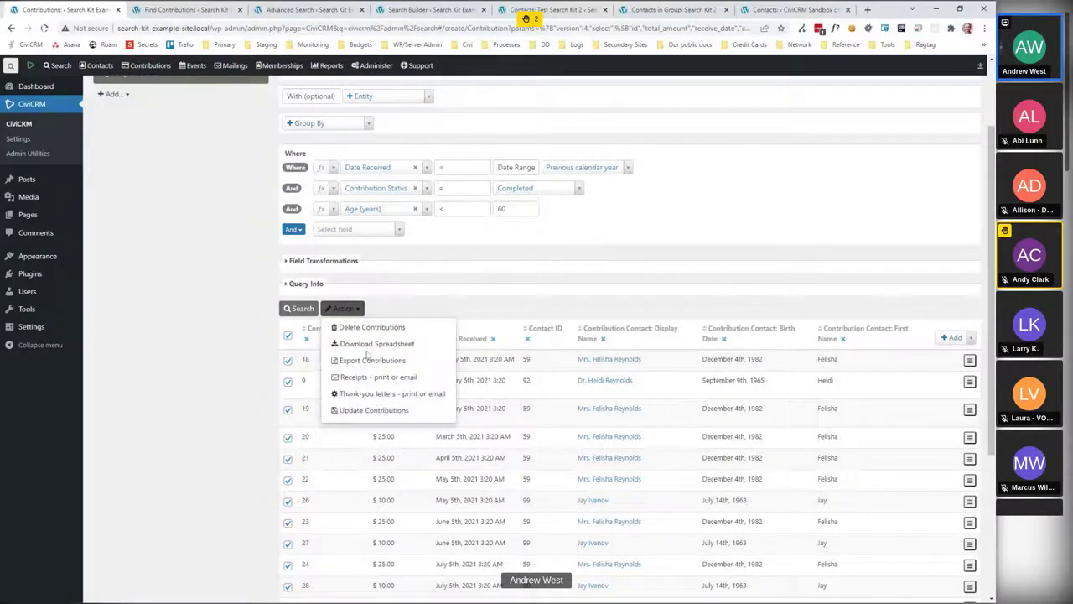
{"action": "left_click", "coordinate": [403, 312]}
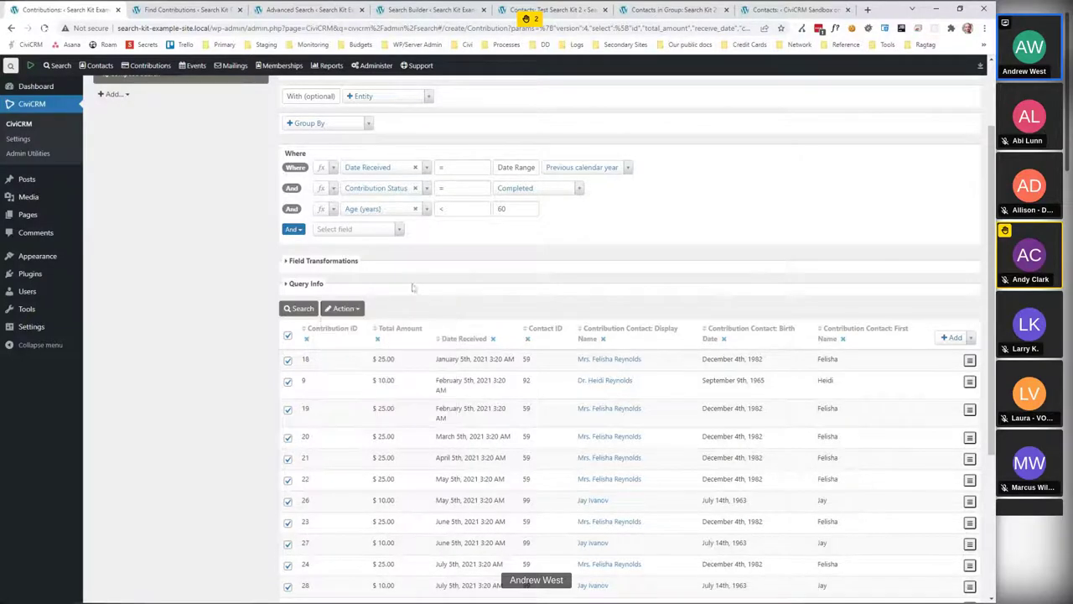
{"action": "scroll", "coordinate": [654, 243], "scroll_direction": "up", "scroll_amount": 3}
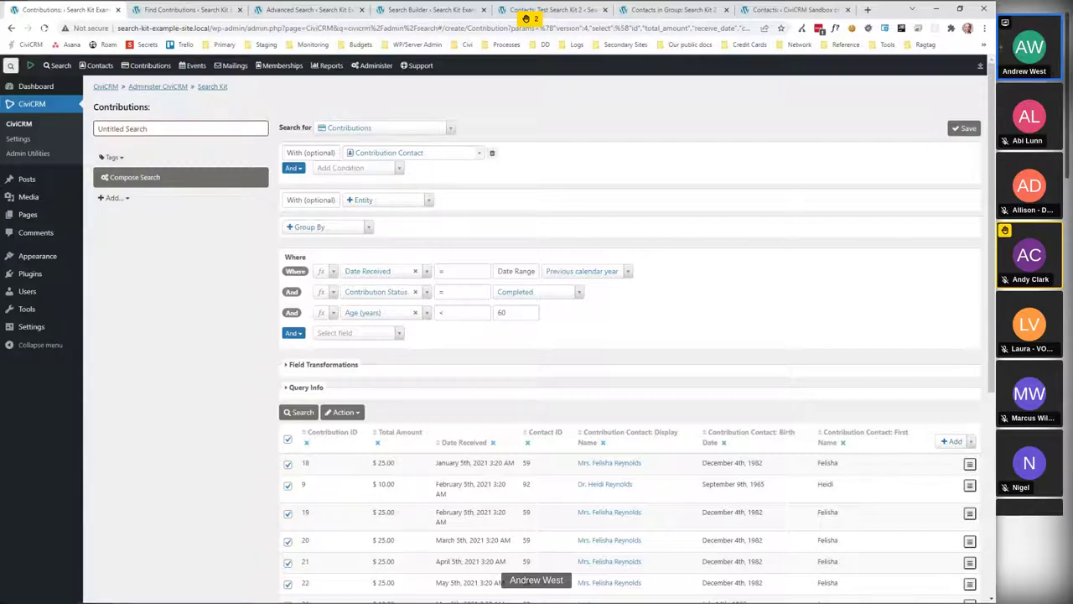
Join Contact Memberships as a second optional entity of the contributions search.
{"action": "left_click", "coordinate": [385, 203]}
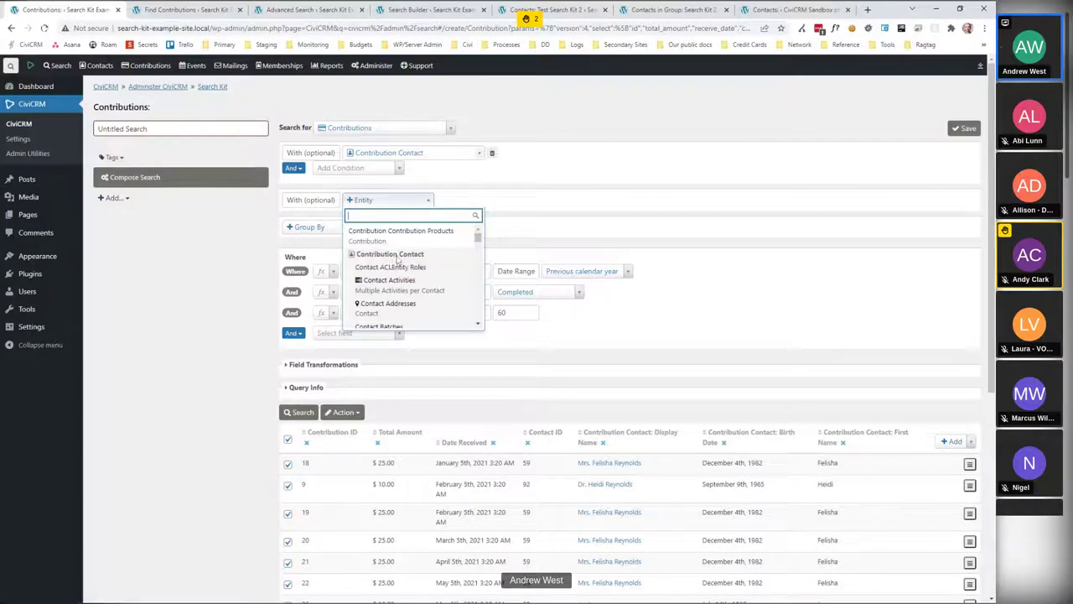
{"action": "scroll", "coordinate": [418, 275], "scroll_direction": "down", "scroll_amount": 3}
{"action": "scroll", "coordinate": [419, 279], "scroll_direction": "down", "scroll_amount": 5}
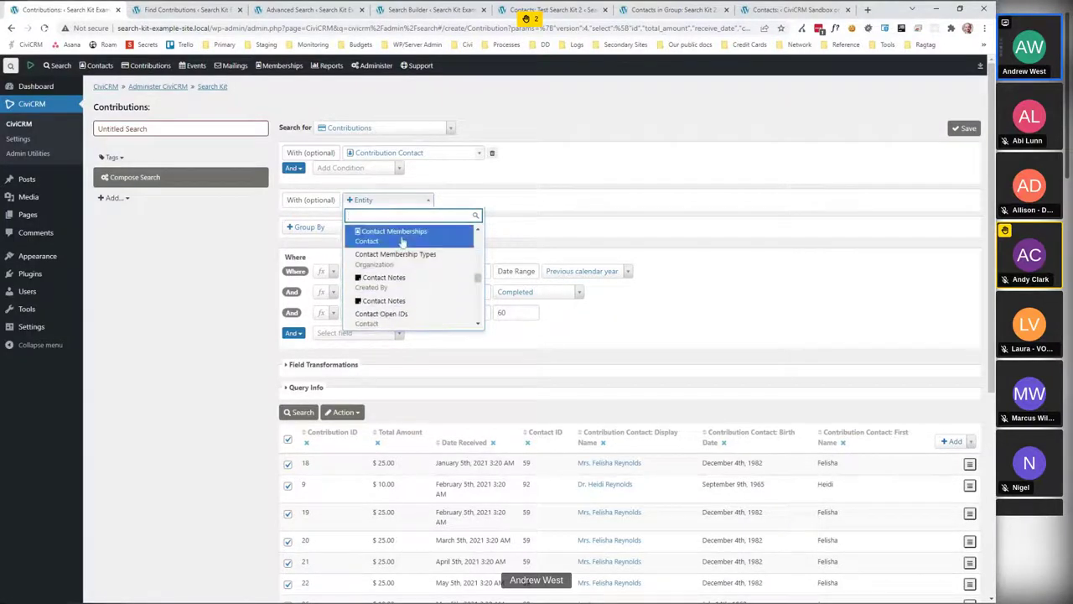
{"action": "left_click", "coordinate": [402, 242]}
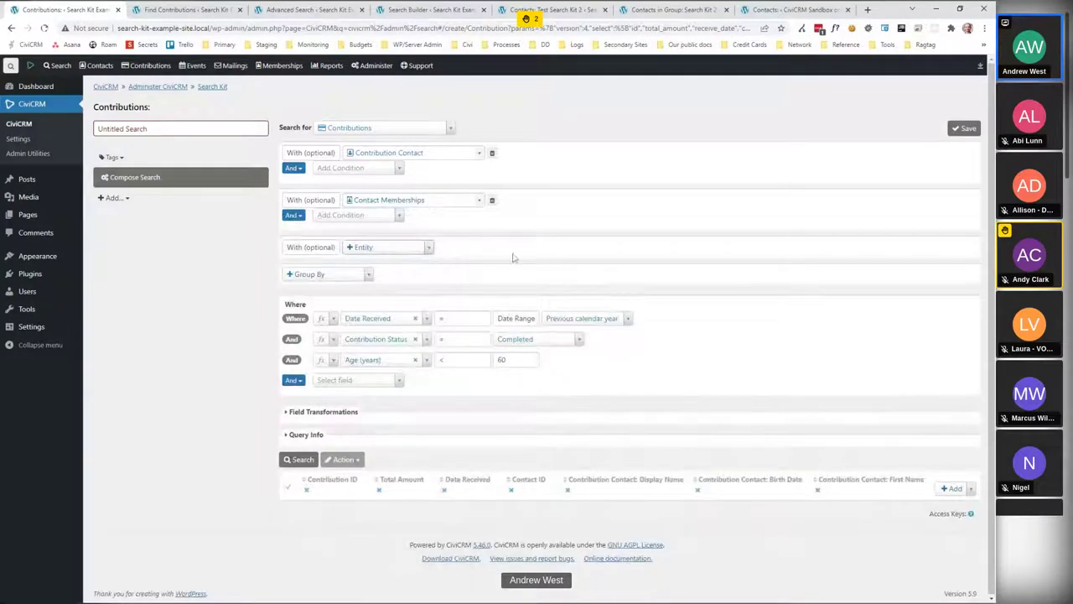
Add an And condition requiring the contact's membership Status = Current and run the search.
{"action": "left_click", "coordinate": [359, 380]}
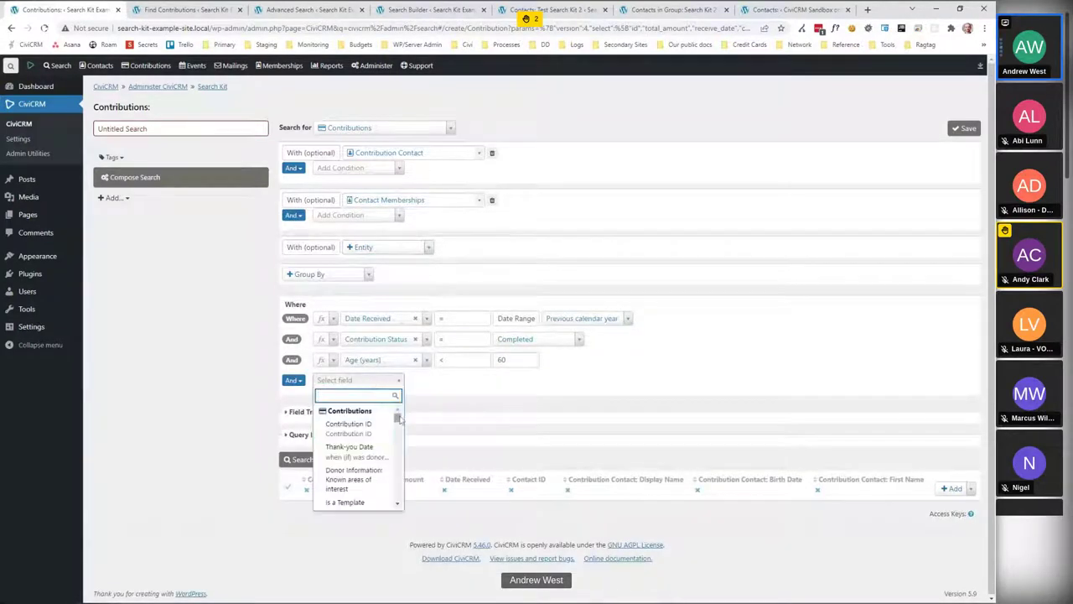
{"action": "mouse_move", "coordinate": [400, 419]}
{"action": "left_mouse_down"}
{"action": "mouse_move", "coordinate": [399, 433]}
{"action": "mouse_move", "coordinate": [399, 416]}
{"action": "left_mouse_up"}
{"action": "type", "text": "m"}
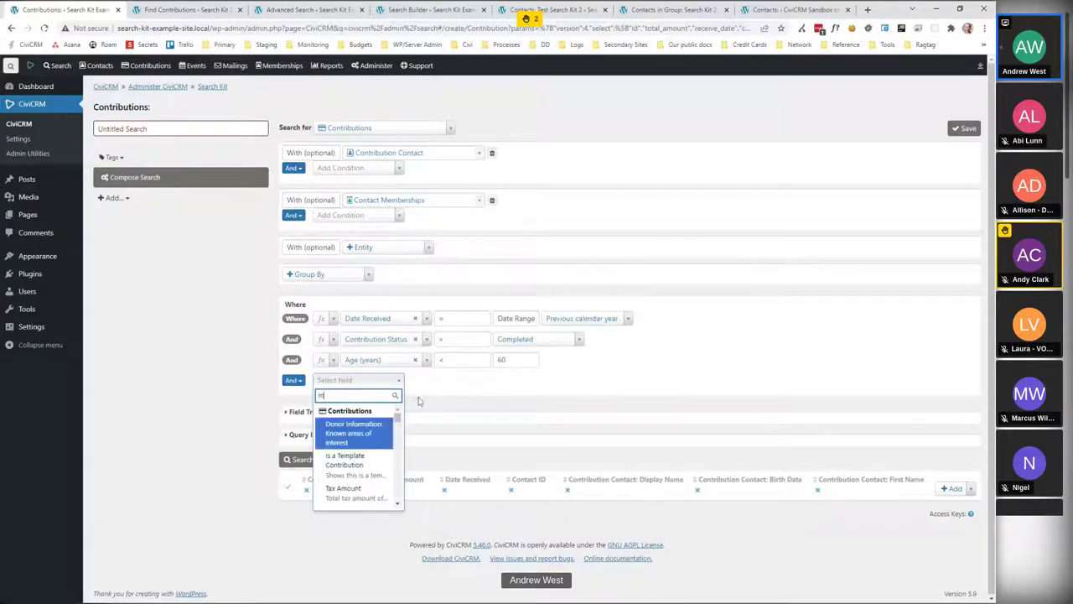
{"action": "key", "text": "BackSpace"}
{"action": "type", "text": "status"}
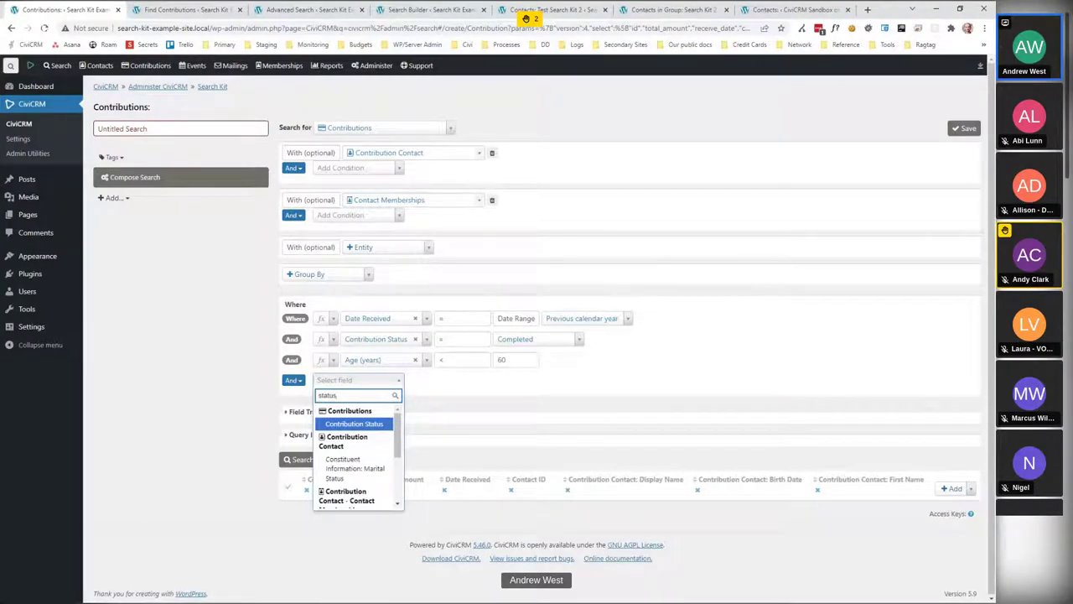
{"action": "left_click_drag", "start_coordinate": [399, 432], "coordinate": [397, 459]}
{"action": "left_click", "coordinate": [339, 453]}
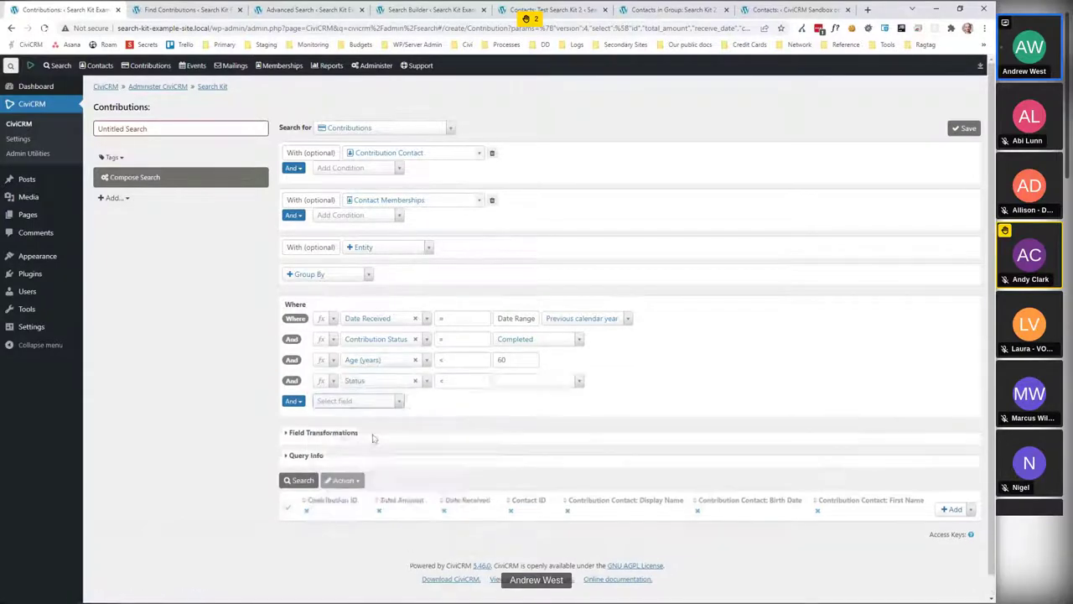
{"action": "left_click", "coordinate": [522, 384]}
{"action": "left_click", "coordinate": [514, 424]}
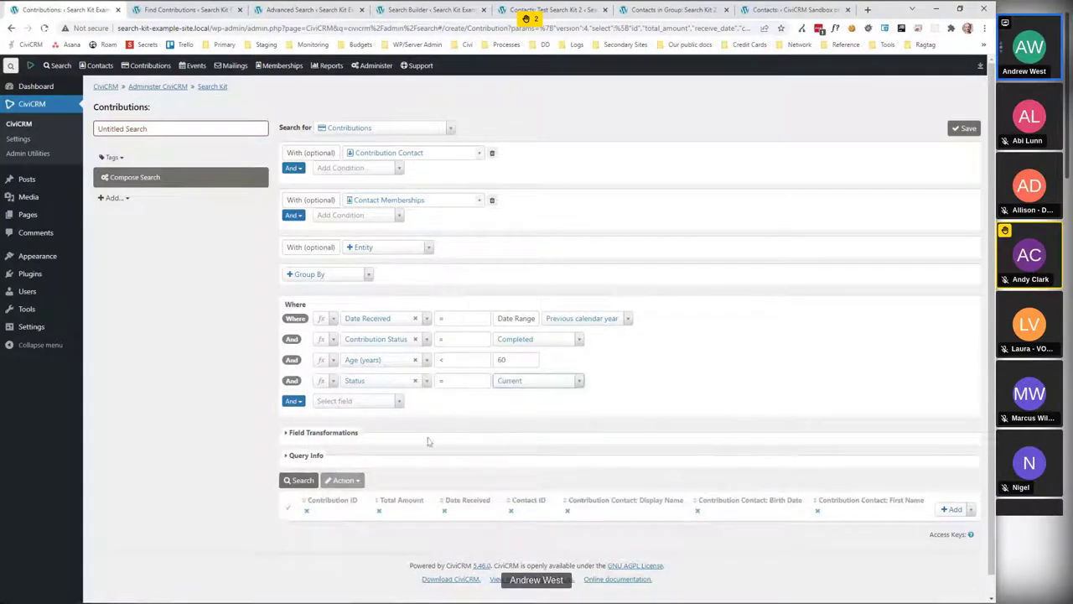
{"action": "left_click", "coordinate": [301, 482]}
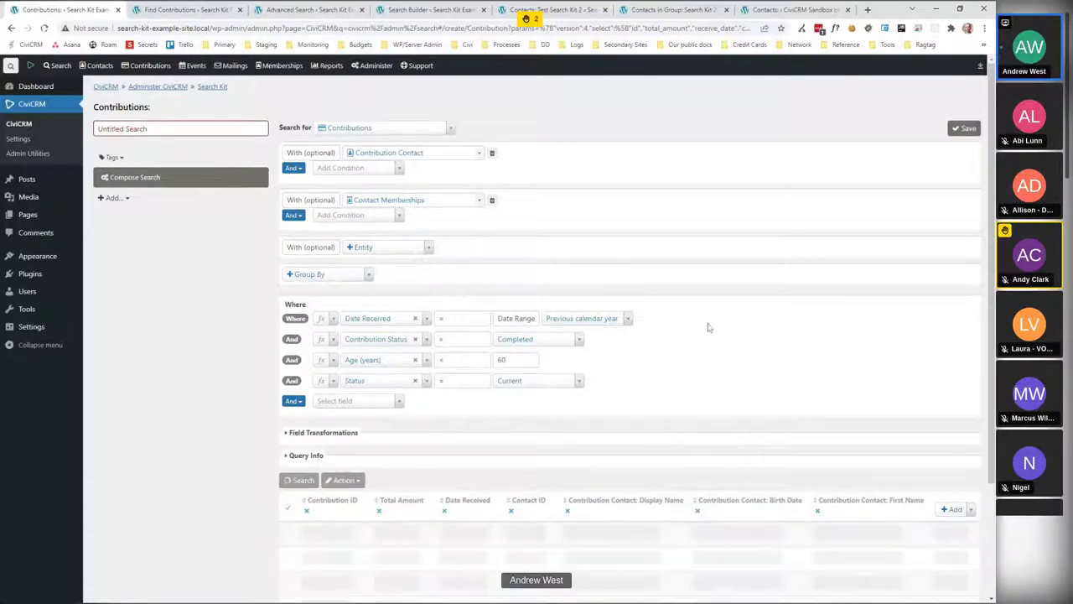
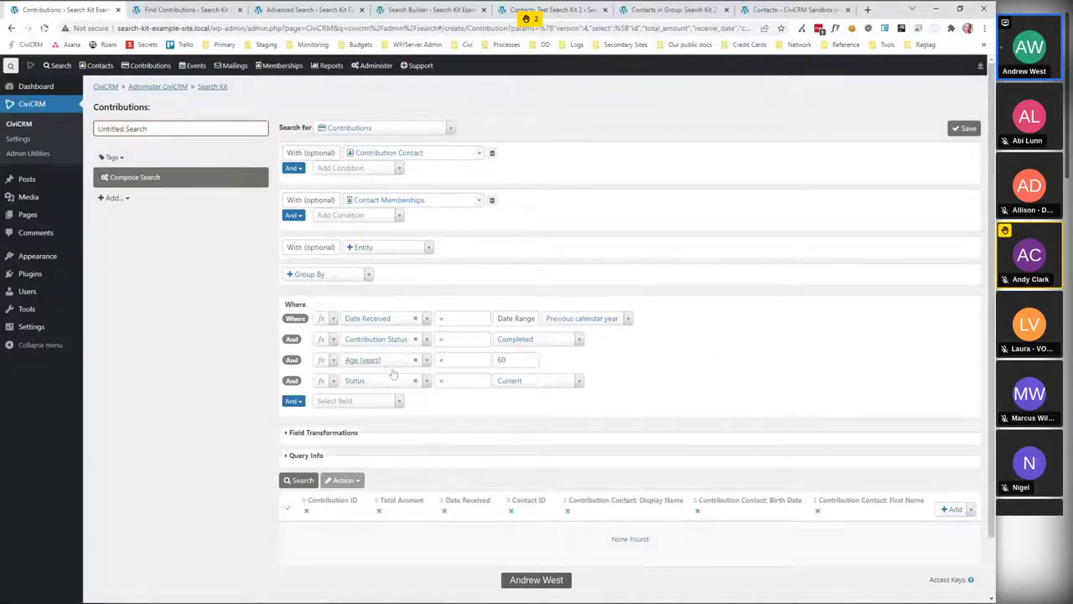
Look at the Or and Not alternatives for conditions and review the main entity types offered to search for.
{"action": "left_click", "coordinate": [298, 402]}
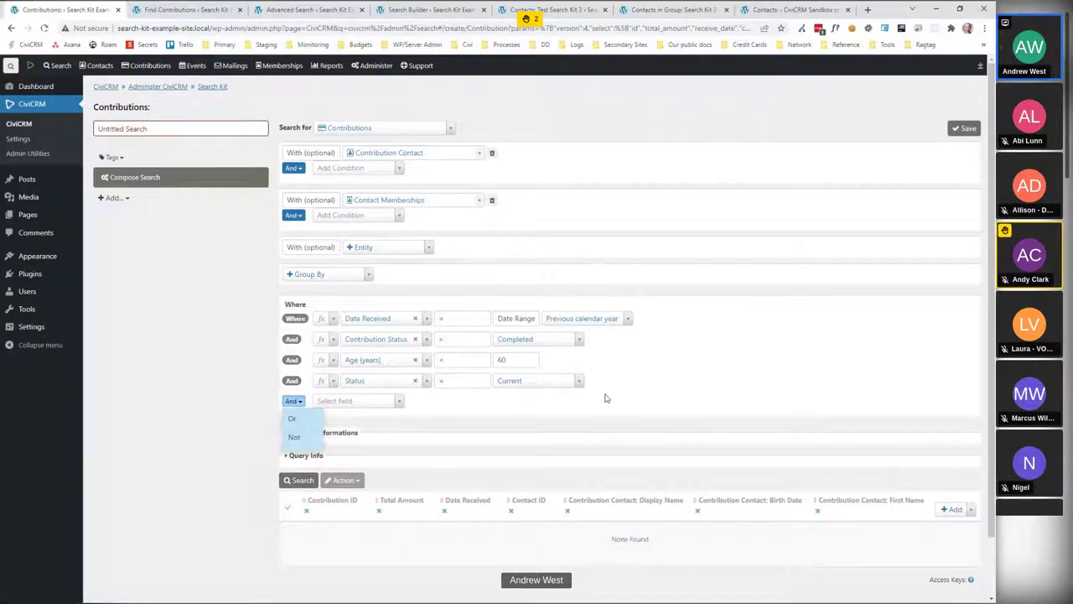
{"action": "left_click", "coordinate": [715, 368]}
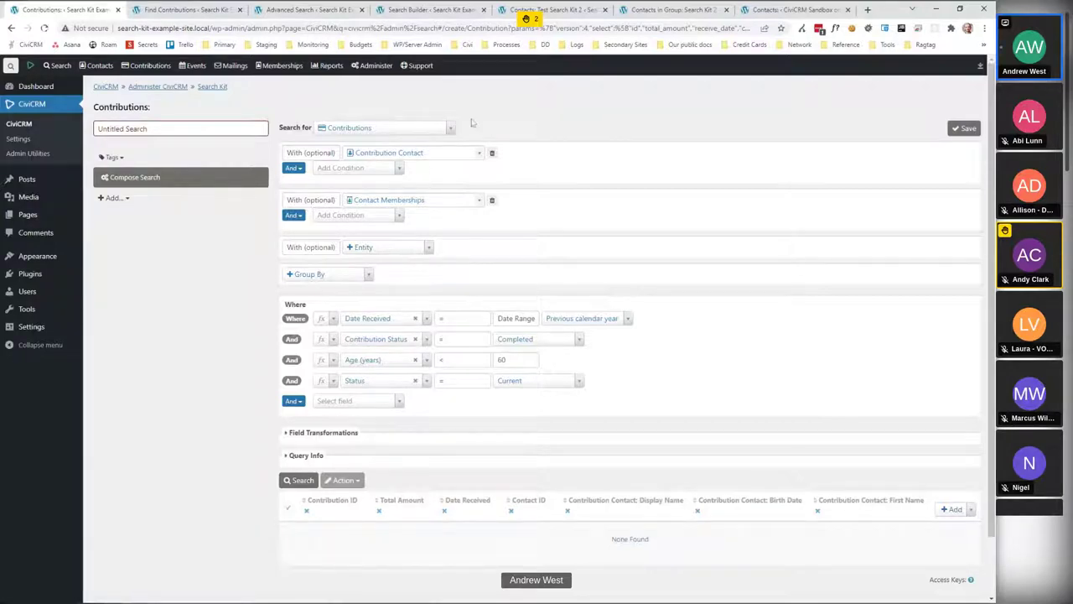
{"action": "left_click", "coordinate": [434, 131]}
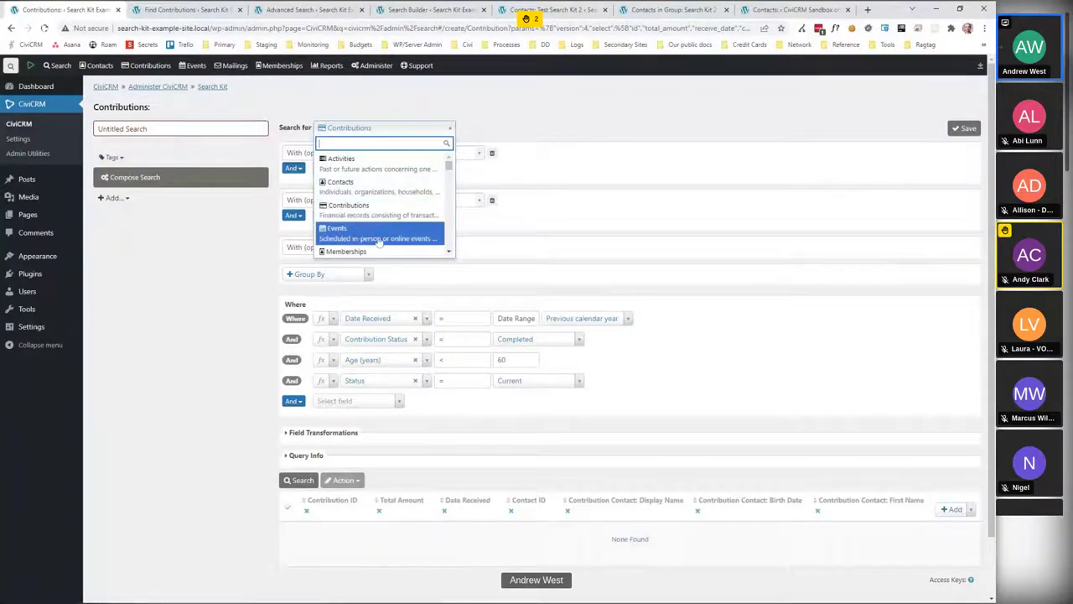
{"action": "scroll", "coordinate": [373, 236], "scroll_direction": "down", "scroll_amount": 1}
{"action": "left_click", "coordinate": [535, 135]}
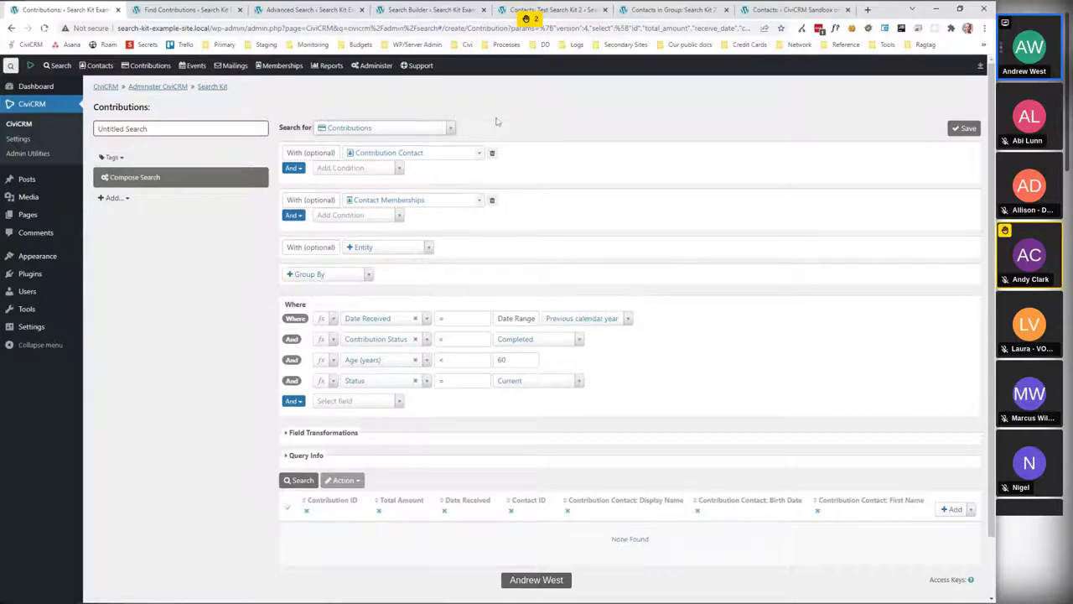
{"action": "left_click", "coordinate": [436, 131]}
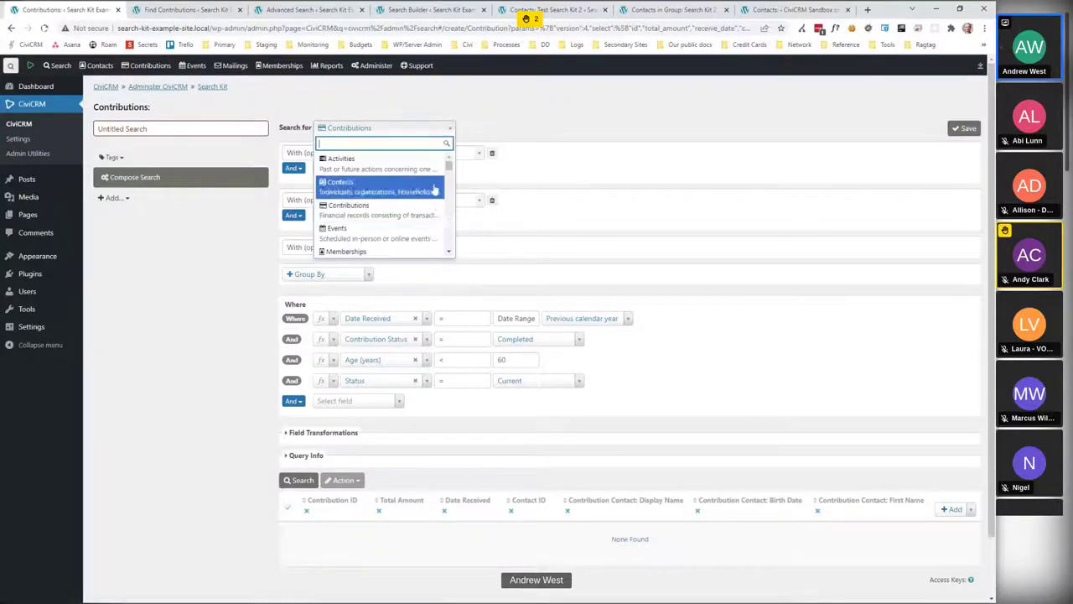
{"action": "scroll", "coordinate": [419, 198], "scroll_direction": "down", "scroll_amount": 2}
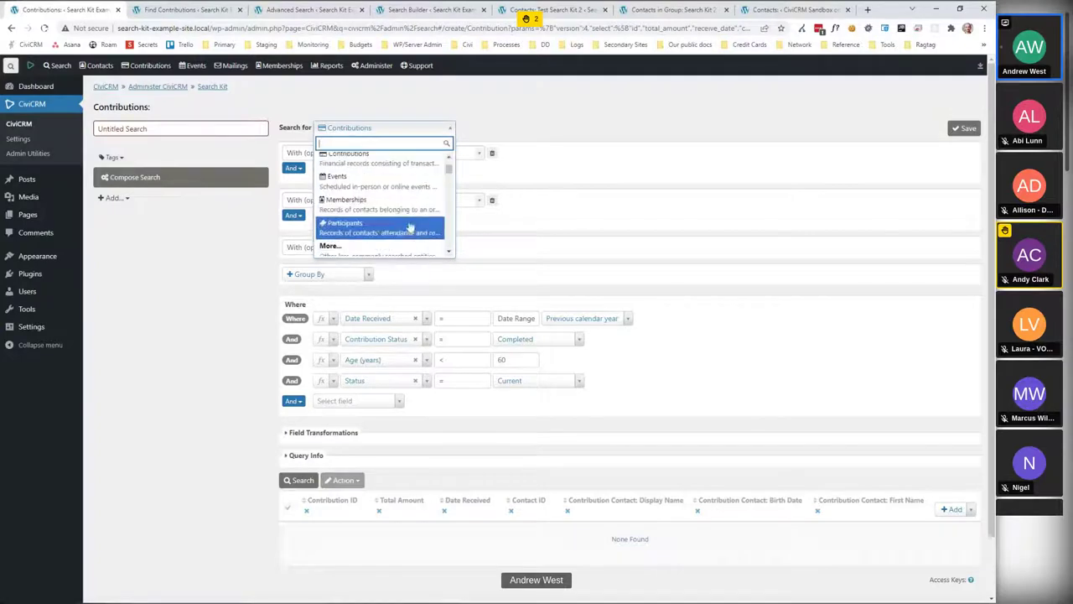
{"action": "scroll", "coordinate": [402, 205], "scroll_direction": "up", "scroll_amount": 2}
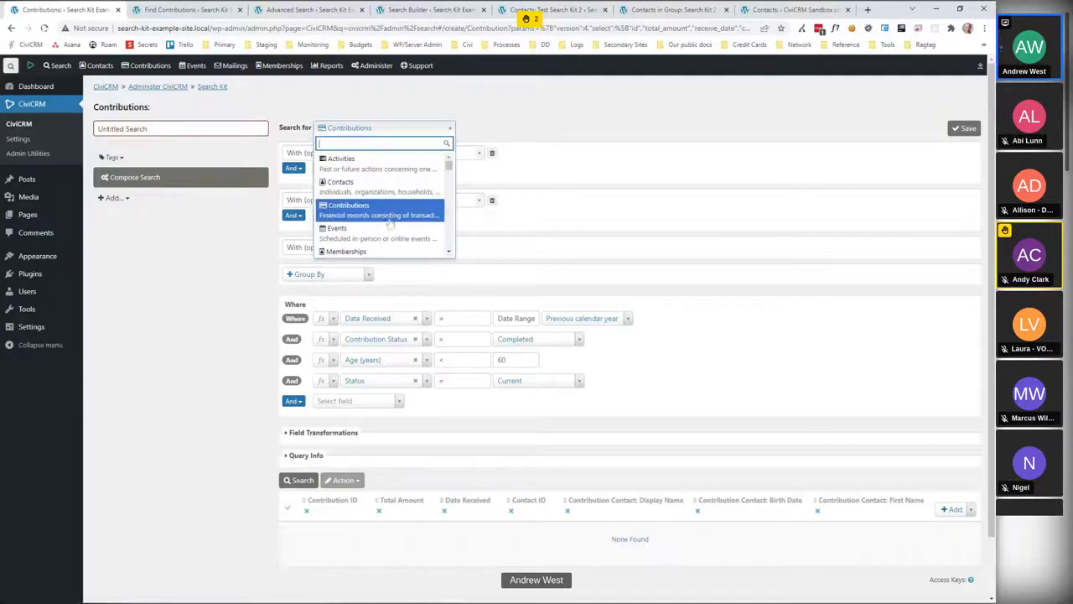
{"action": "scroll", "coordinate": [390, 222], "scroll_direction": "down", "scroll_amount": 2}
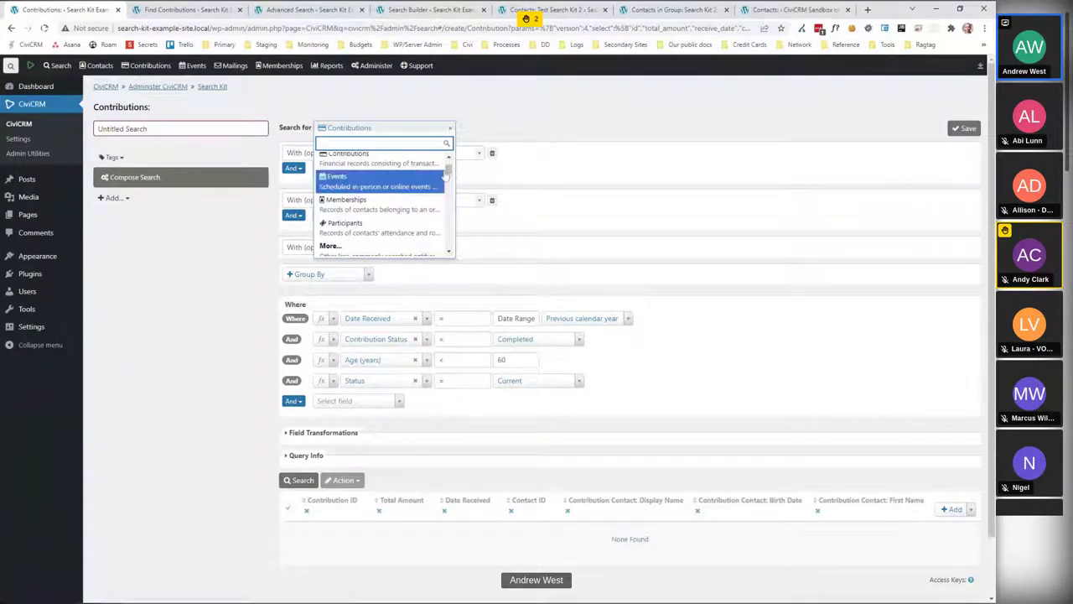
{"action": "left_click", "coordinate": [545, 120]}
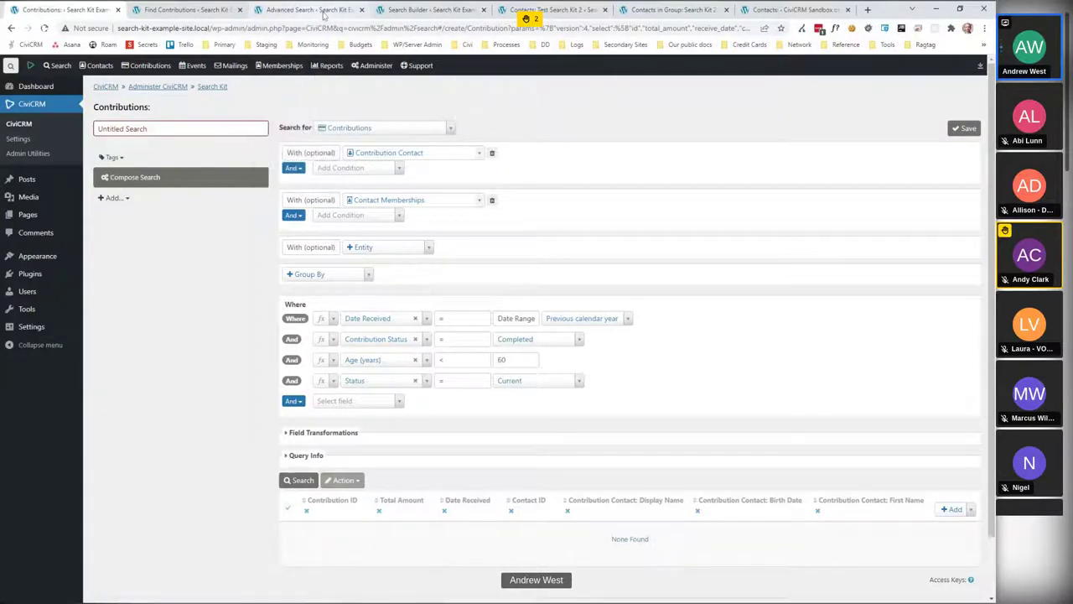
Review the address fields in Advanced Search and the criteria offered in Find Contributions for comparison with Search Kit.
{"action": "left_click", "coordinate": [324, 11]}
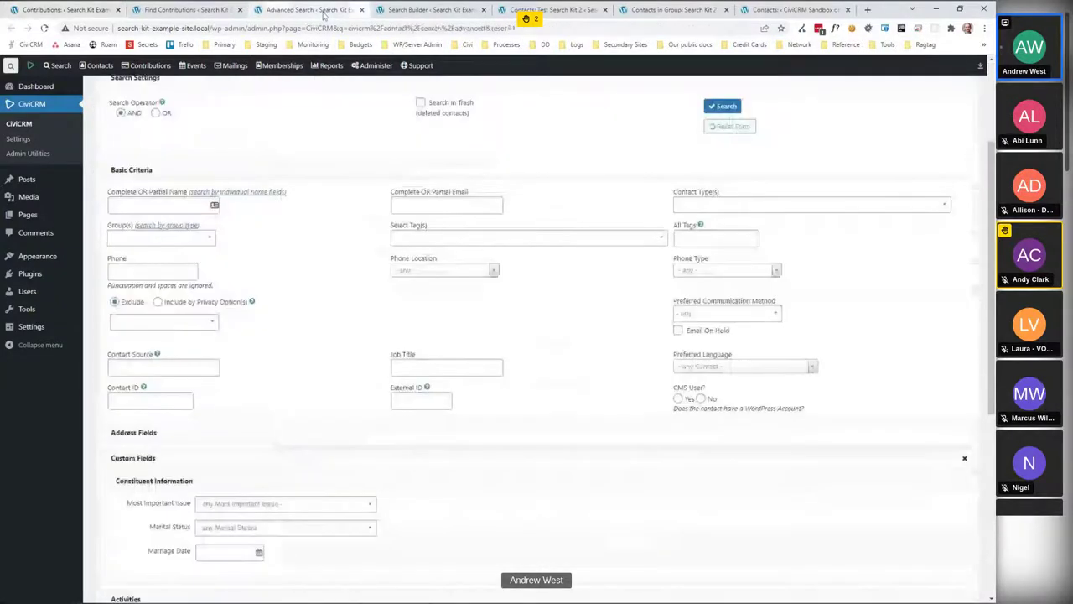
{"action": "left_click", "coordinate": [212, 431]}
{"action": "scroll", "coordinate": [302, 300], "scroll_direction": "down", "scroll_amount": 2}
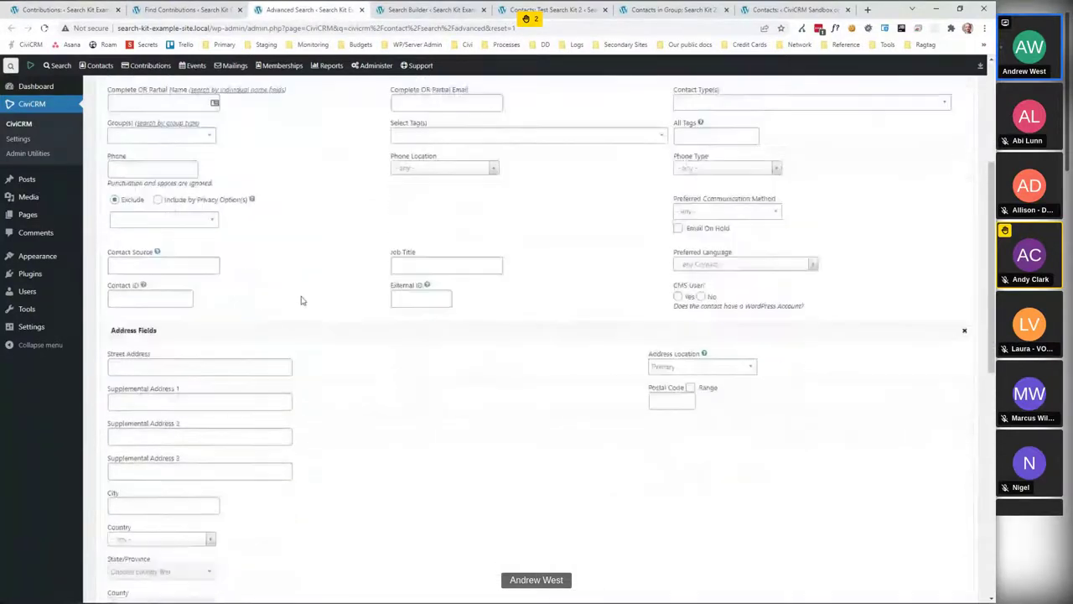
{"action": "scroll", "coordinate": [303, 300], "scroll_direction": "down", "scroll_amount": 2}
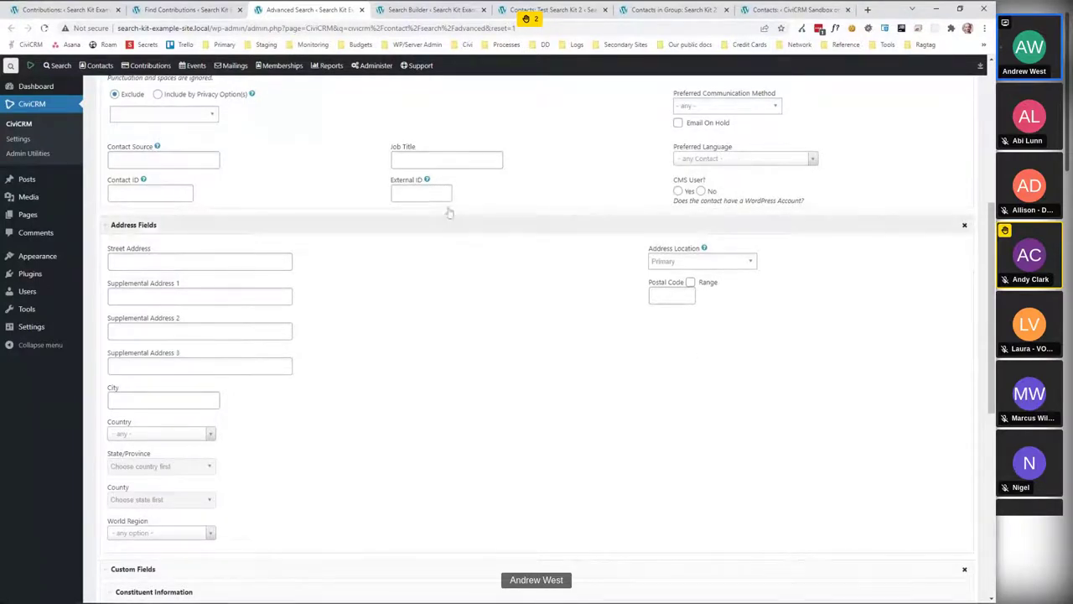
{"action": "left_click", "coordinate": [193, 9]}
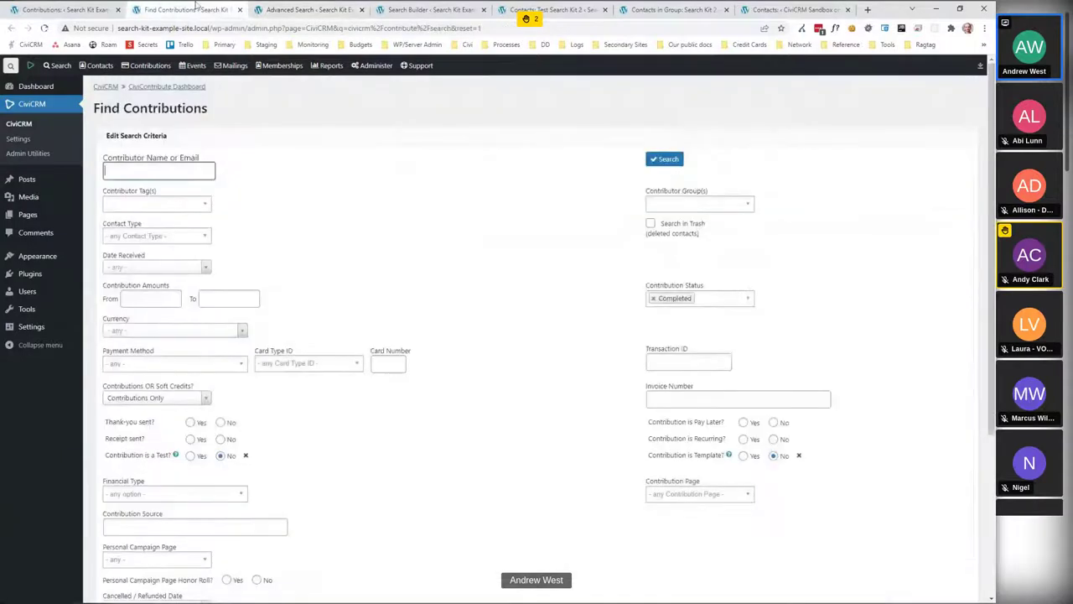
Remove the membership Status condition from the contributions search and run it again.
{"action": "left_click", "coordinate": [75, 9]}
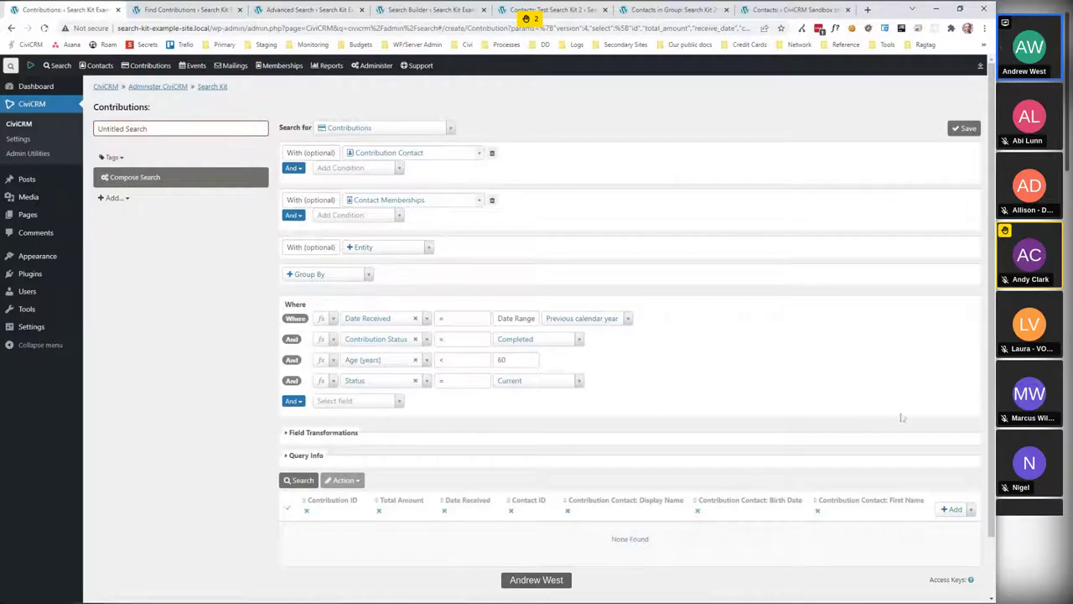
{"action": "scroll", "coordinate": [724, 337], "scroll_direction": "down", "scroll_amount": 3}
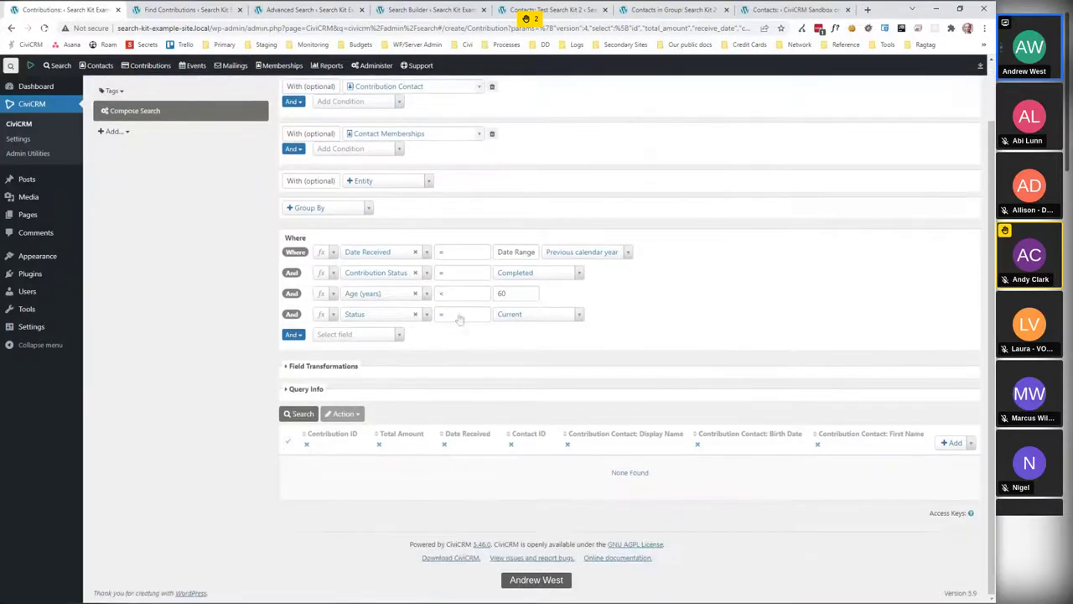
{"action": "left_click", "coordinate": [414, 314]}
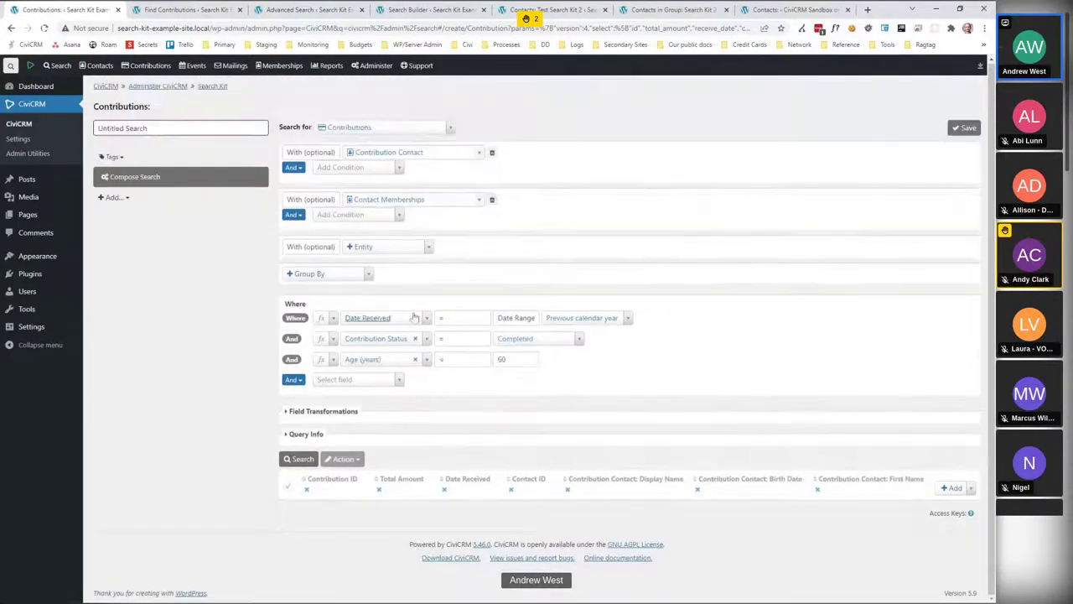
{"action": "left_click", "coordinate": [302, 459]}
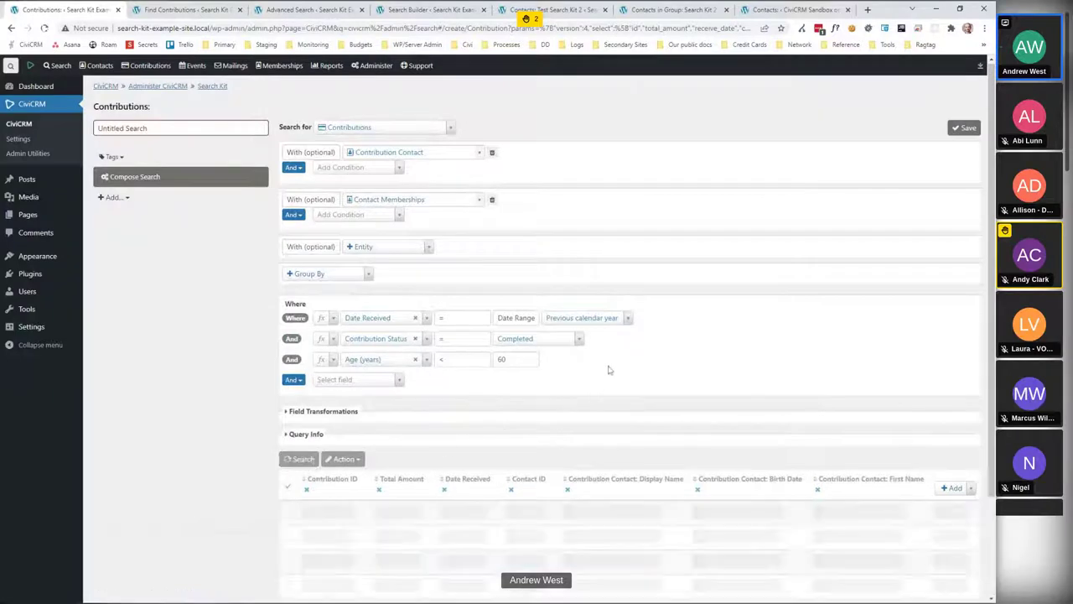
{"action": "scroll", "coordinate": [641, 333], "scroll_direction": "down", "scroll_amount": 3}
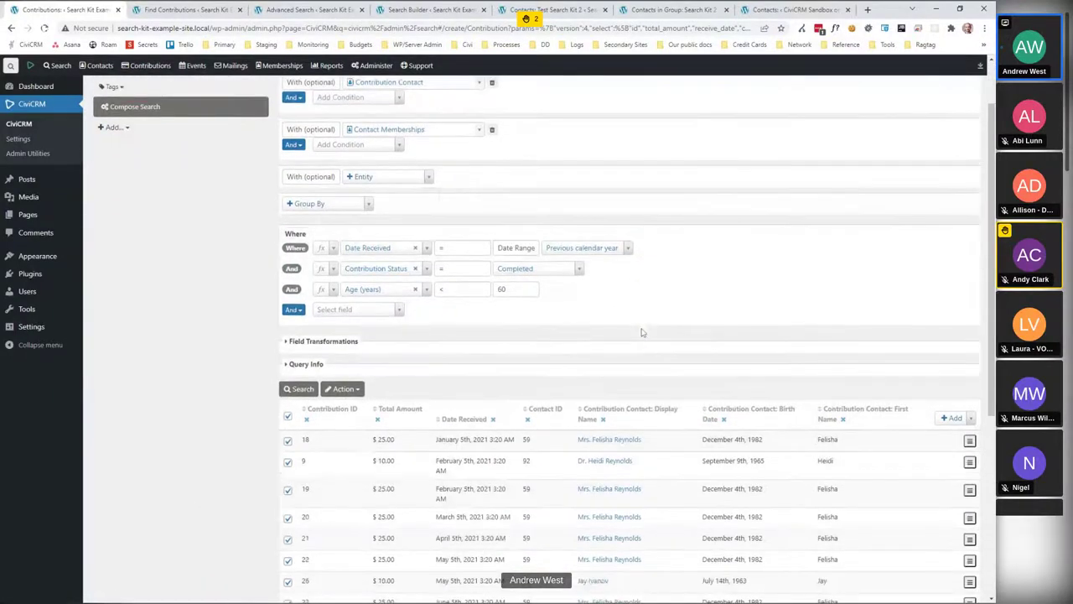
{"action": "scroll", "coordinate": [645, 336], "scroll_direction": "down", "scroll_amount": 2}
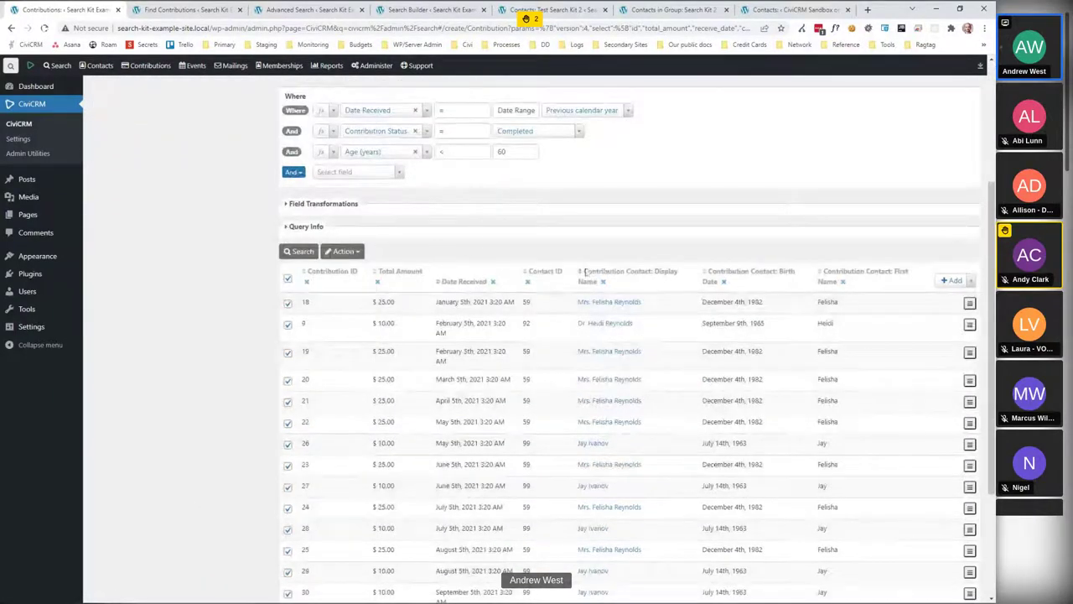
{"action": "scroll", "coordinate": [585, 272], "scroll_direction": "up", "scroll_amount": 1}
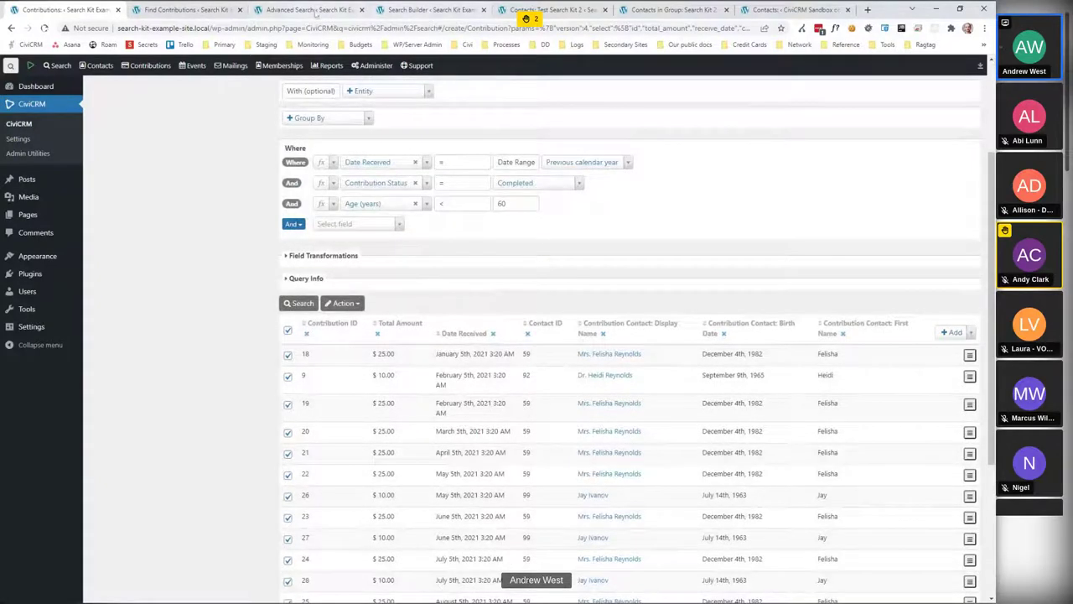
Select both contacts in the Test Search Kit 2 results and look through the actions available for them.
{"action": "left_click", "coordinate": [553, 9]}
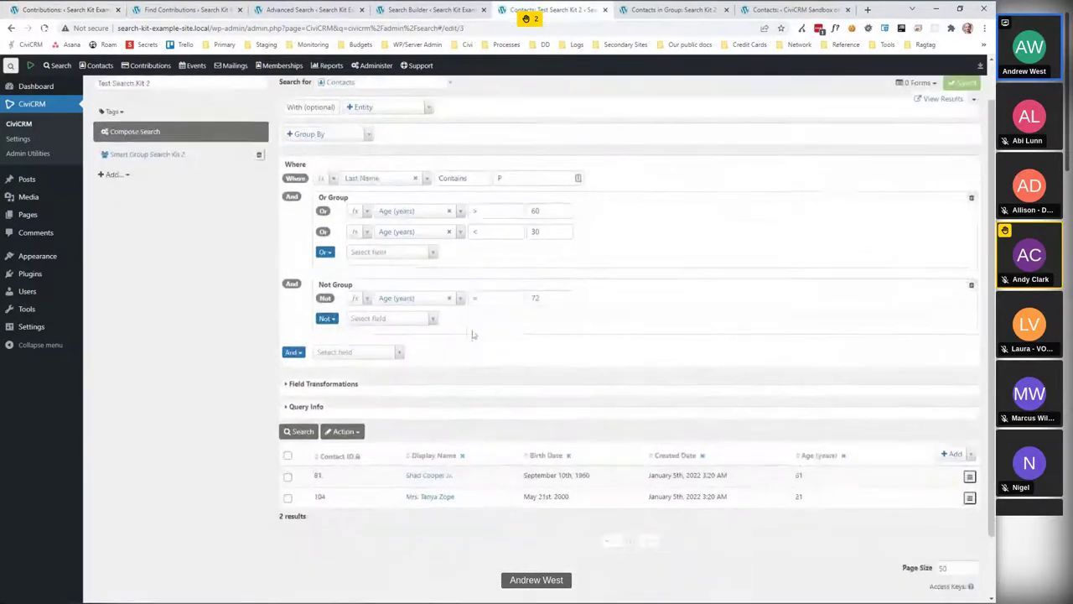
{"action": "scroll", "coordinate": [472, 334], "scroll_direction": "down", "scroll_amount": 1}
{"action": "left_click", "coordinate": [287, 418]}
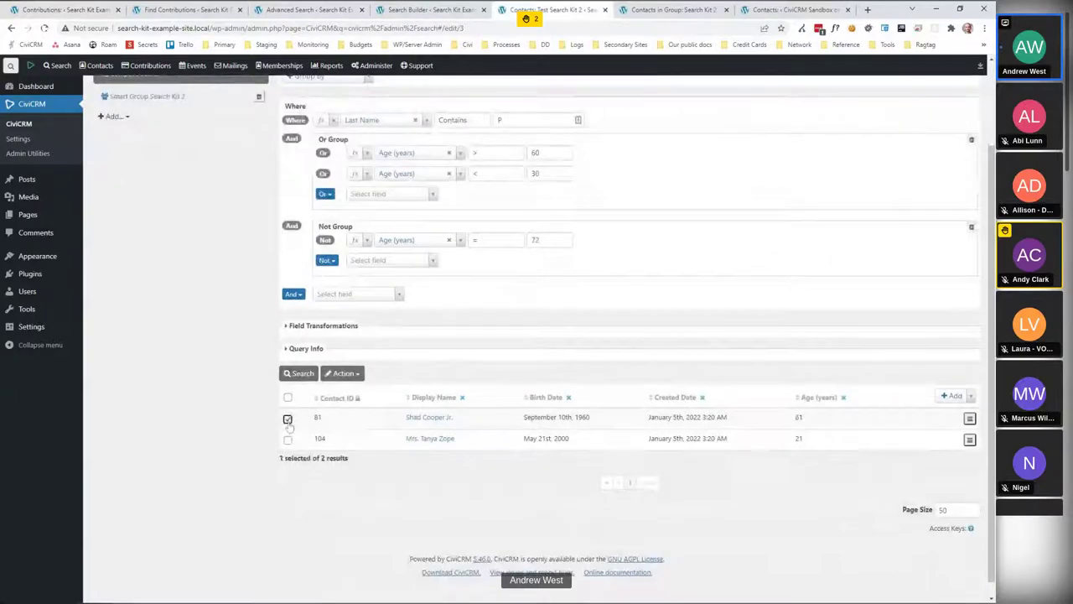
{"action": "left_click", "coordinate": [287, 439]}
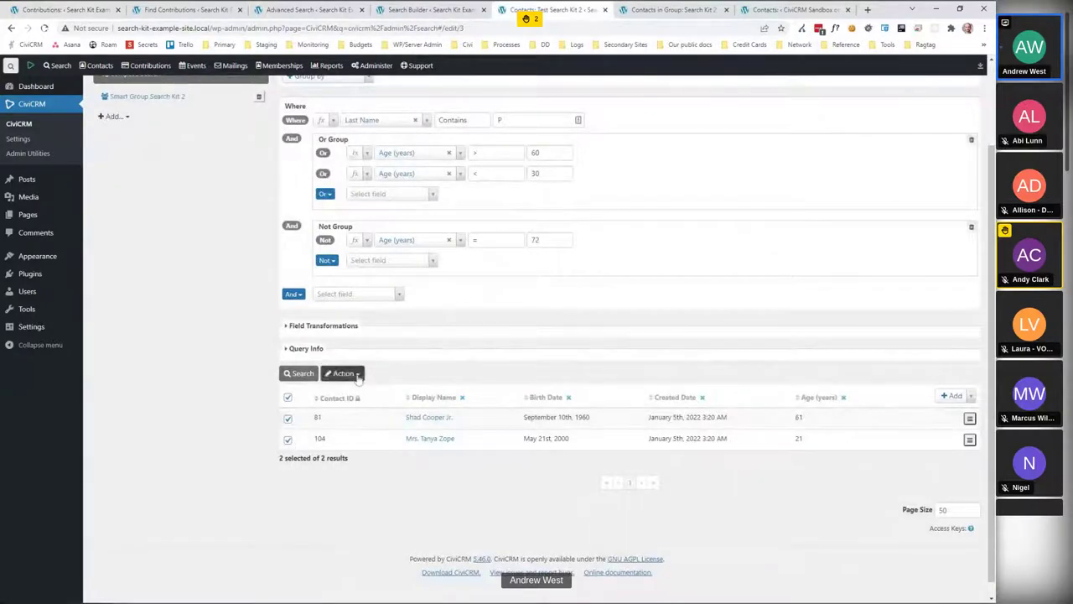
{"action": "left_click", "coordinate": [357, 374]}
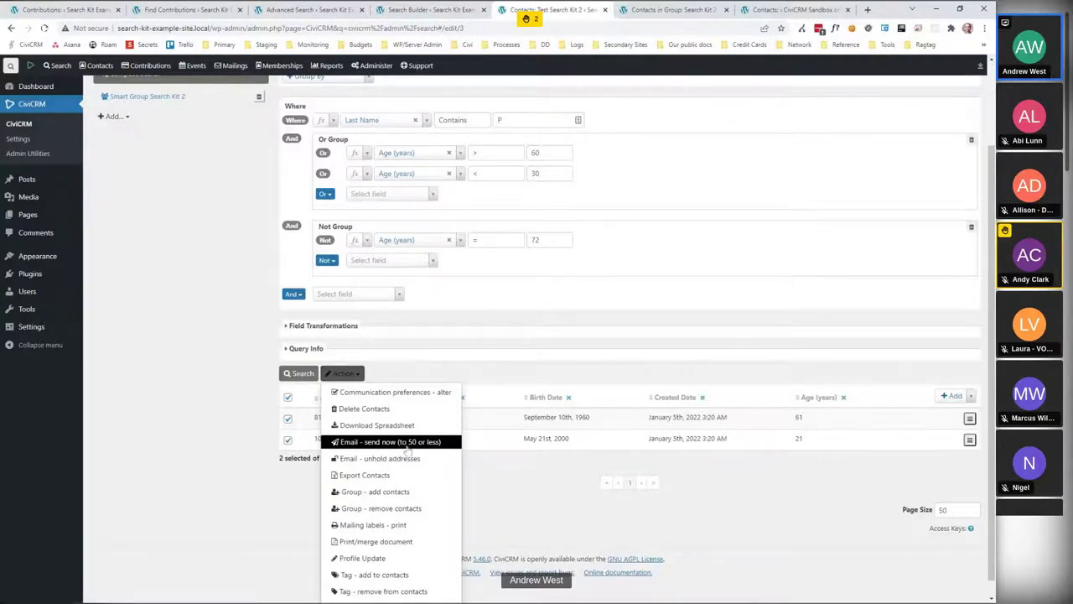
{"action": "left_click", "coordinate": [446, 377]}
Highlight the web address of the saved Test Search Kit 2 search for inspection.
{"action": "scroll", "coordinate": [446, 376], "scroll_direction": "up", "scroll_amount": 1}
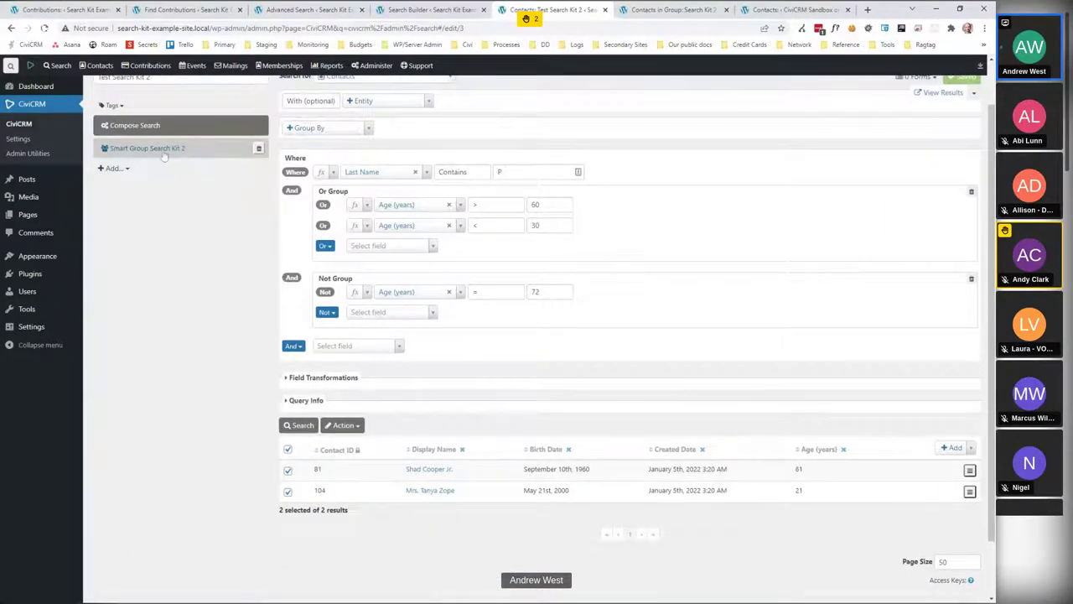
{"action": "scroll", "coordinate": [164, 155], "scroll_direction": "up", "scroll_amount": 1}
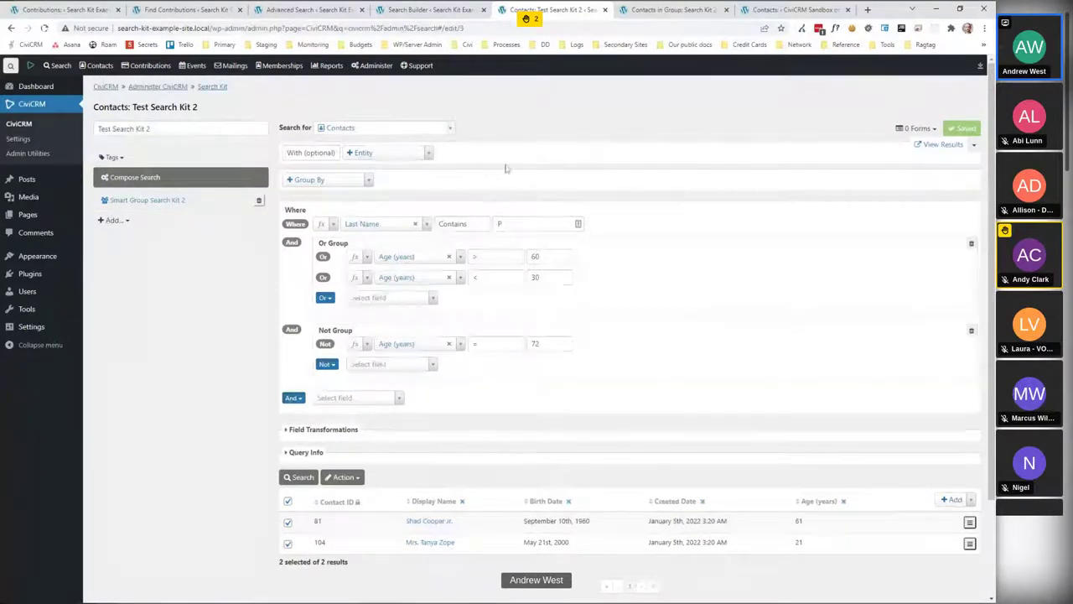
{"action": "mouse_move", "coordinate": [276, 67]}
{"action": "mouse_move", "coordinate": [233, 71]}
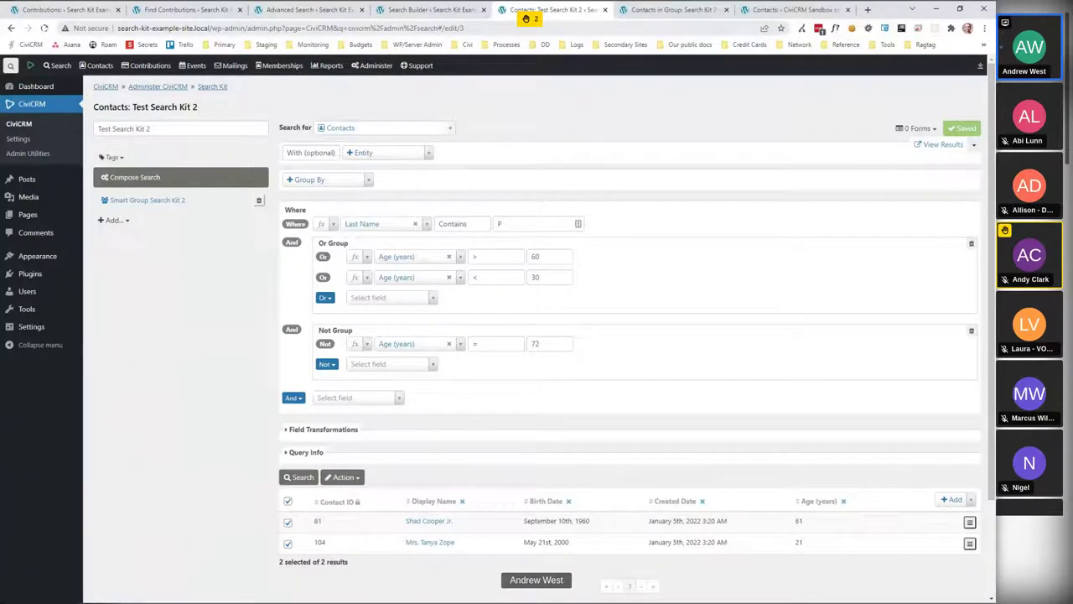
{"action": "left_click", "coordinate": [432, 29]}
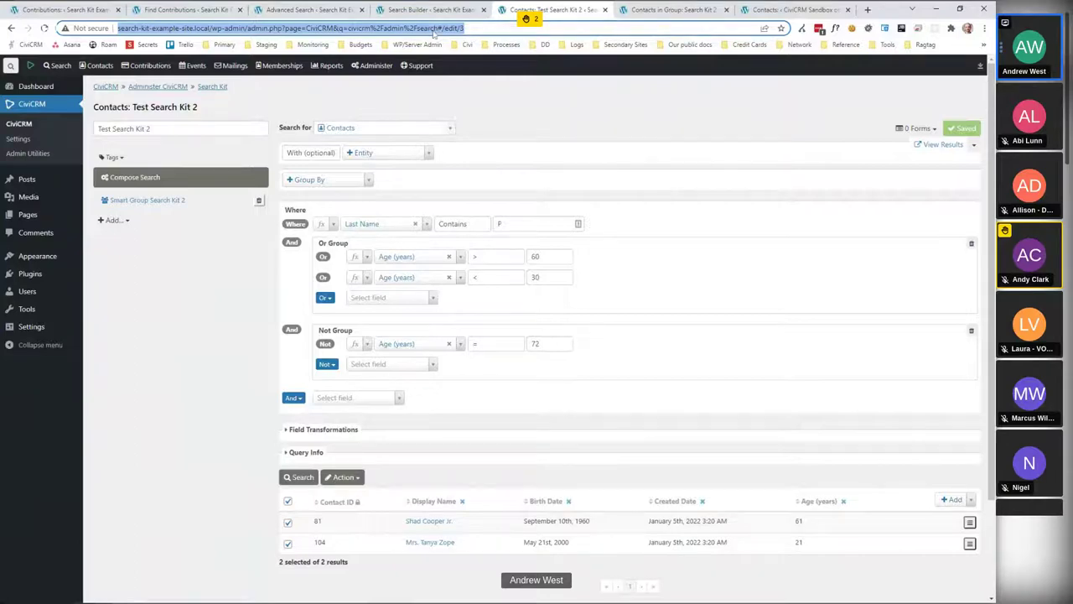
{"action": "left_click", "coordinate": [223, 93]}
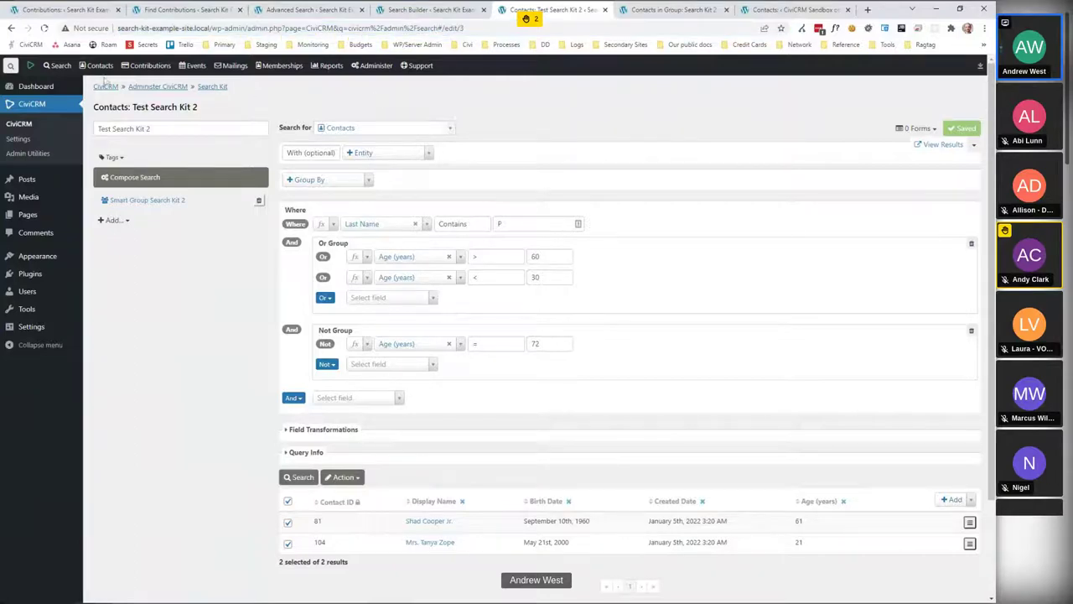
Create a new Search Kit search for Contacts with the condition Last Name = f.
{"action": "left_click", "coordinate": [58, 65]}
{"action": "mouse_move", "coordinate": [57, 65]}
{"action": "left_click", "coordinate": [77, 238]}
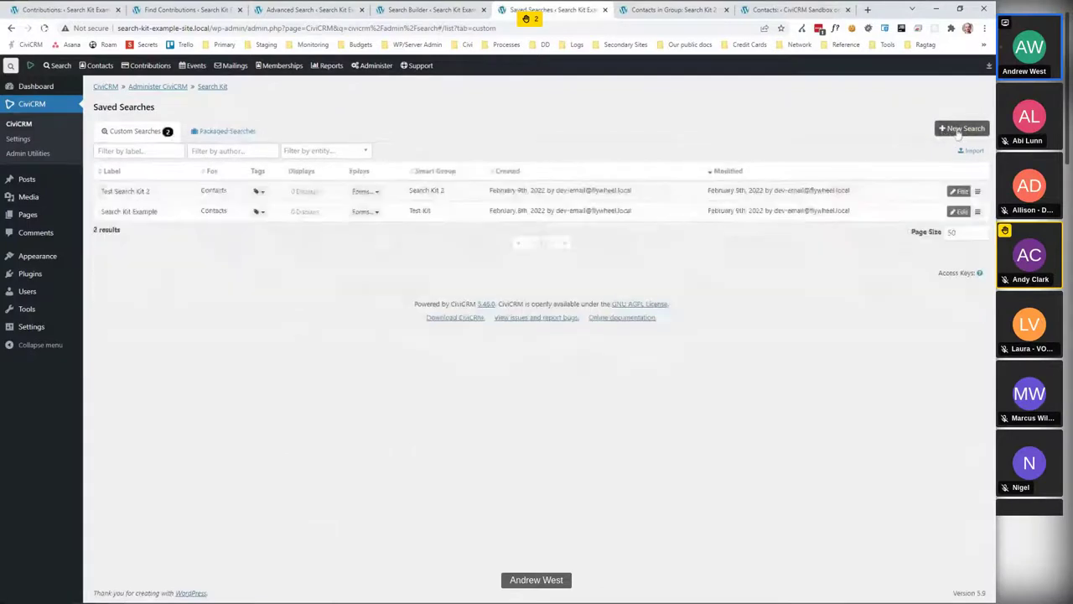
{"action": "left_click", "coordinate": [955, 129]}
{"action": "left_click", "coordinate": [365, 224]}
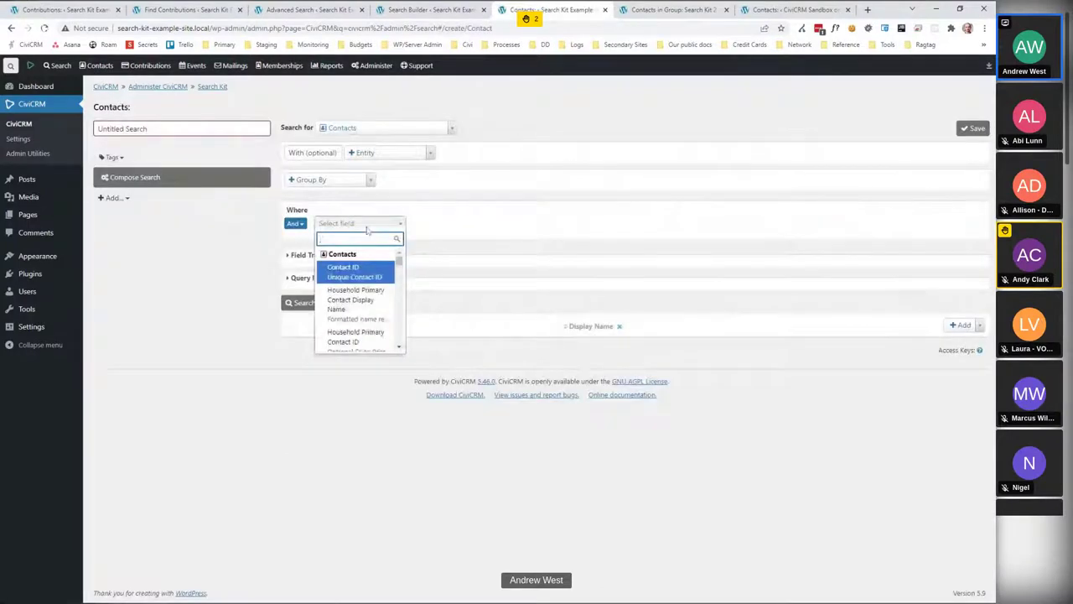
{"action": "type", "text": "last n"}
{"action": "key", "text": "Return"}
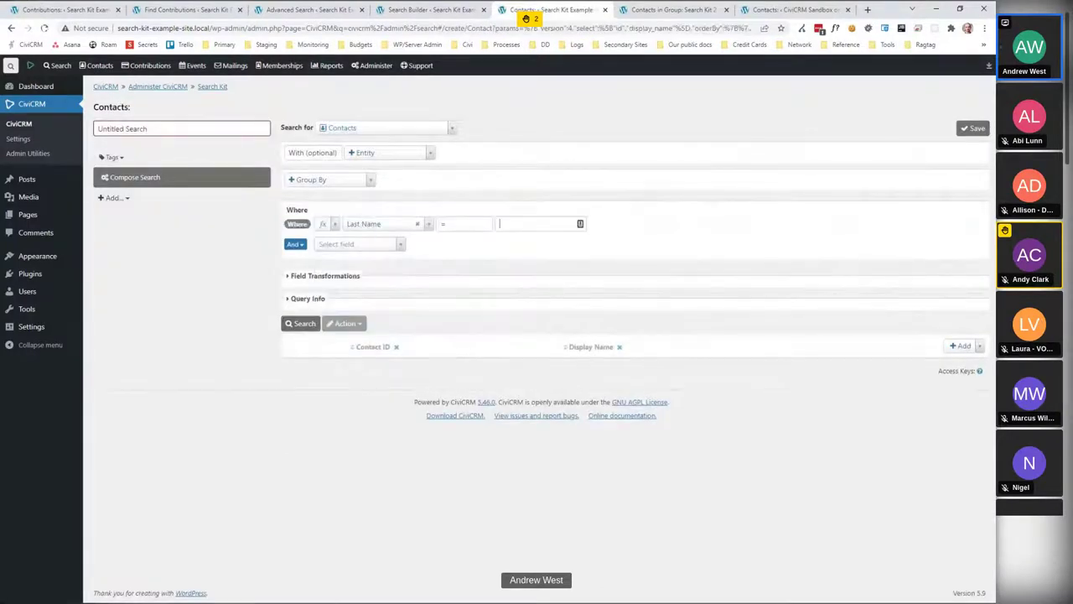
{"action": "type", "text": "f"}
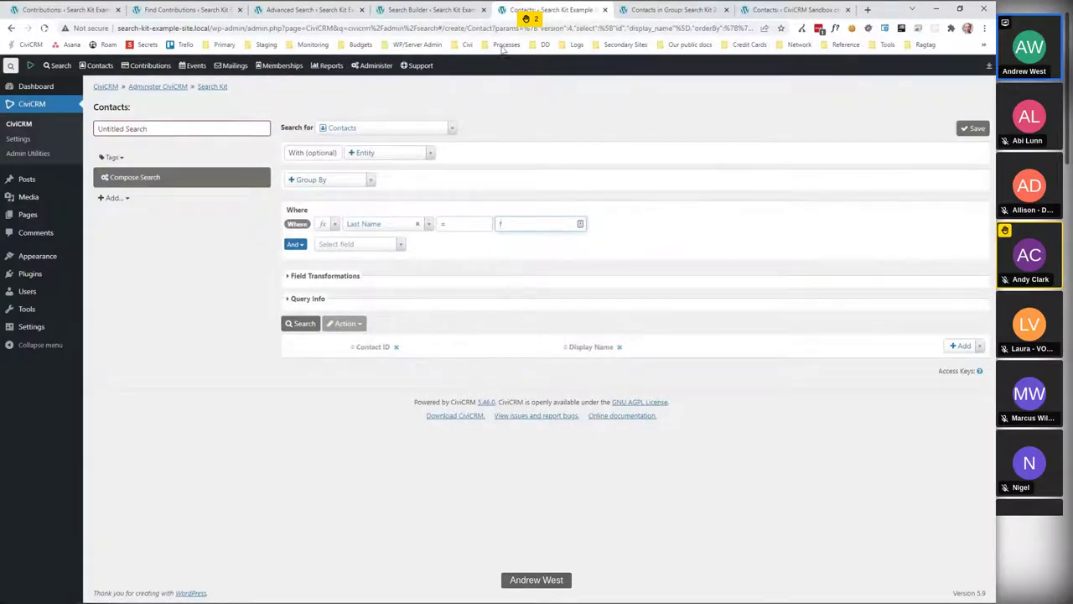
Copy the unsaved contact search's web address and open it in a new browser tab.
{"action": "left_click", "coordinate": [628, 30]}
{"action": "key", "text": "ctrl+c"}
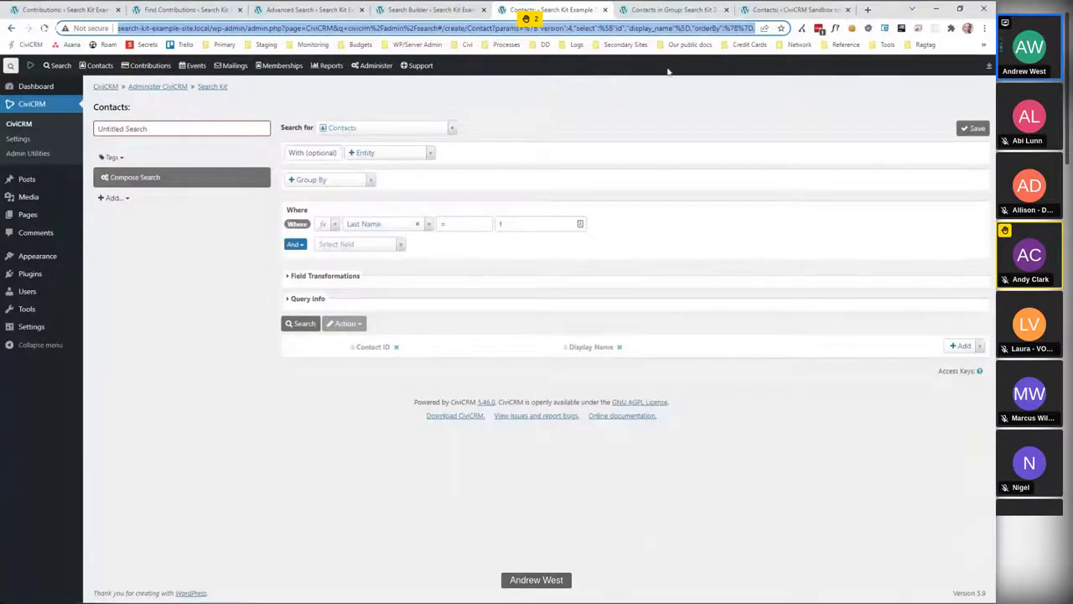
{"action": "left_click", "coordinate": [868, 11]}
{"action": "key", "text": "ctrl+v"}
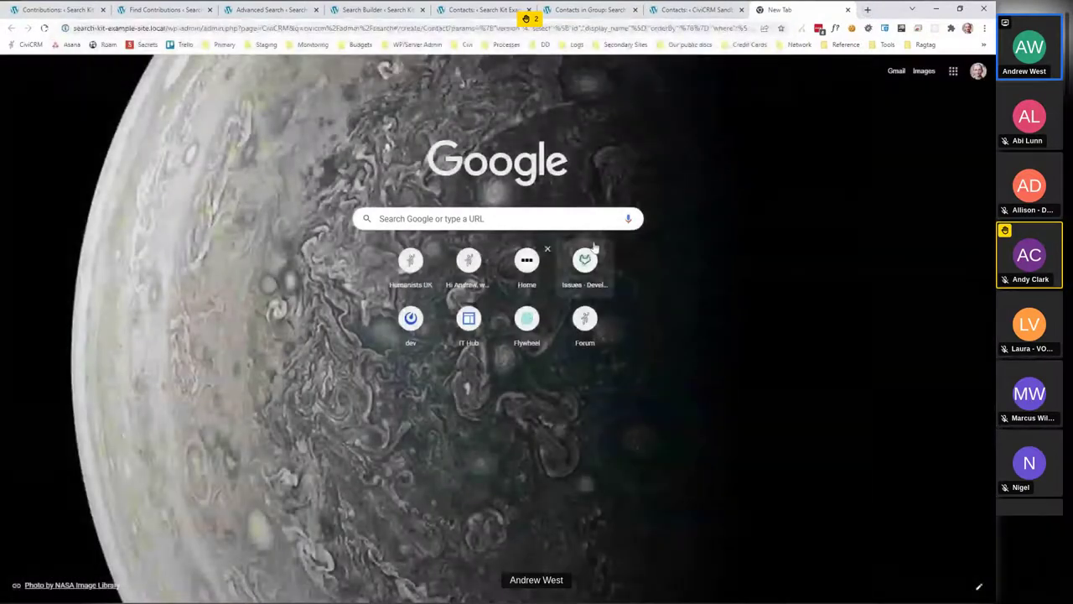
{"action": "key", "text": "Return"}
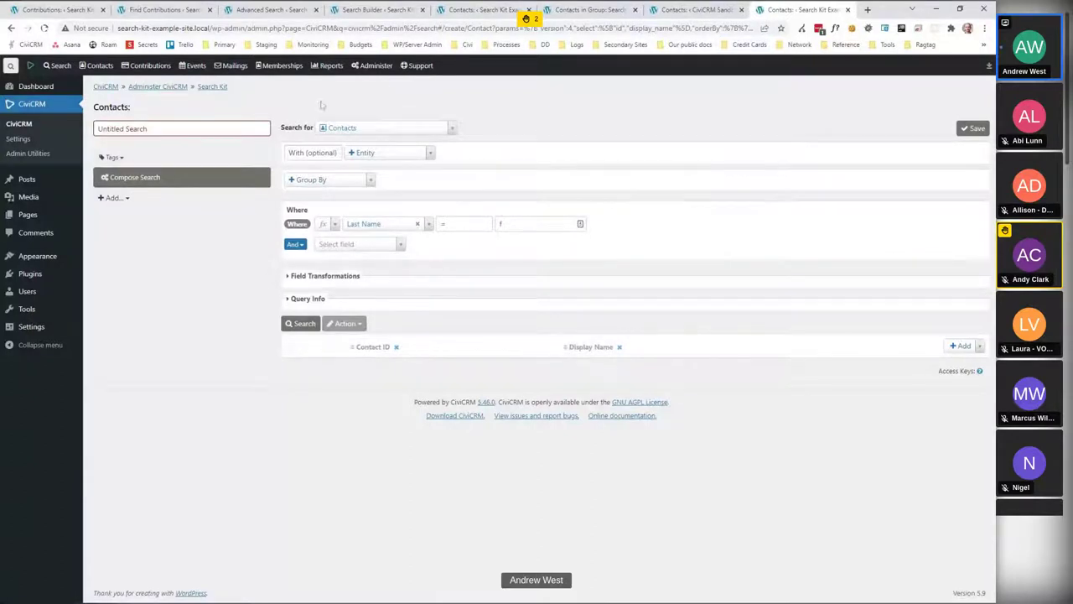
{"action": "left_click", "coordinate": [419, 28]}
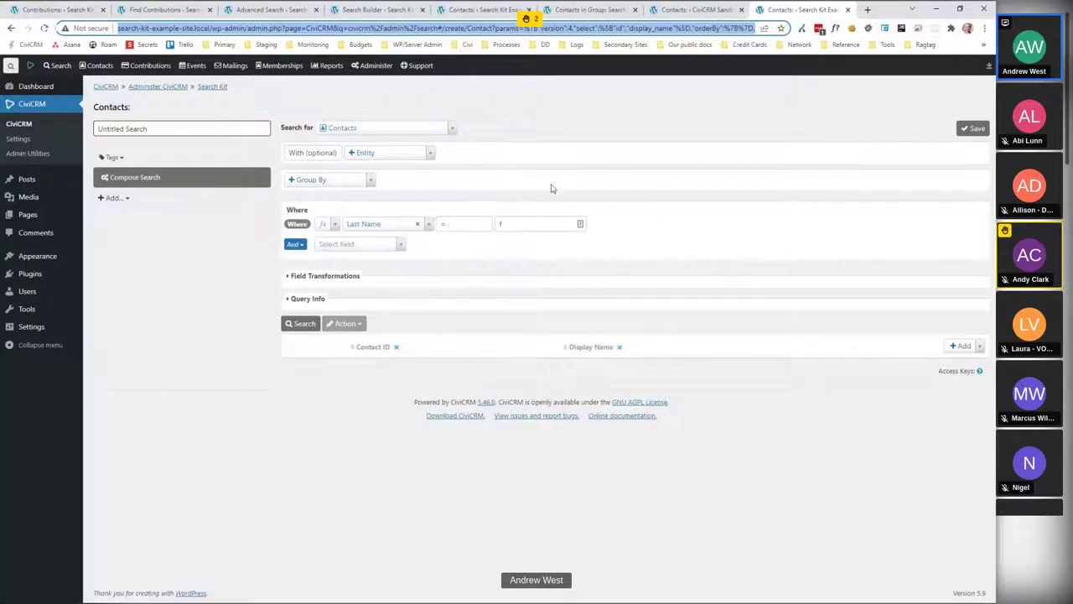
{"action": "mouse_move", "coordinate": [58, 66]}
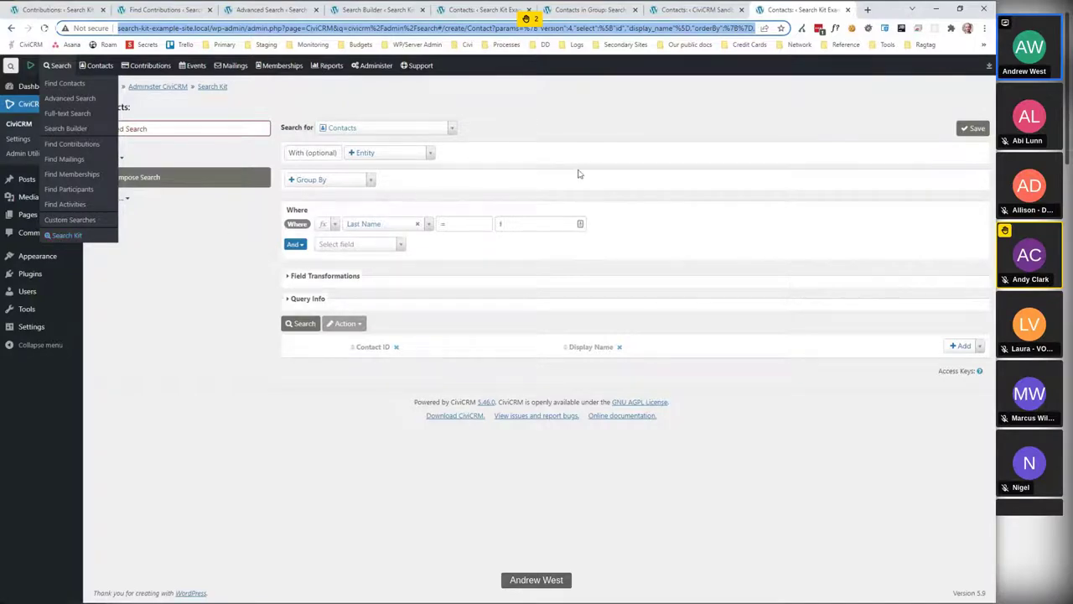
Save the contributions search under the name Contribution Search Test and open its results view.
{"action": "left_click", "coordinate": [66, 8]}
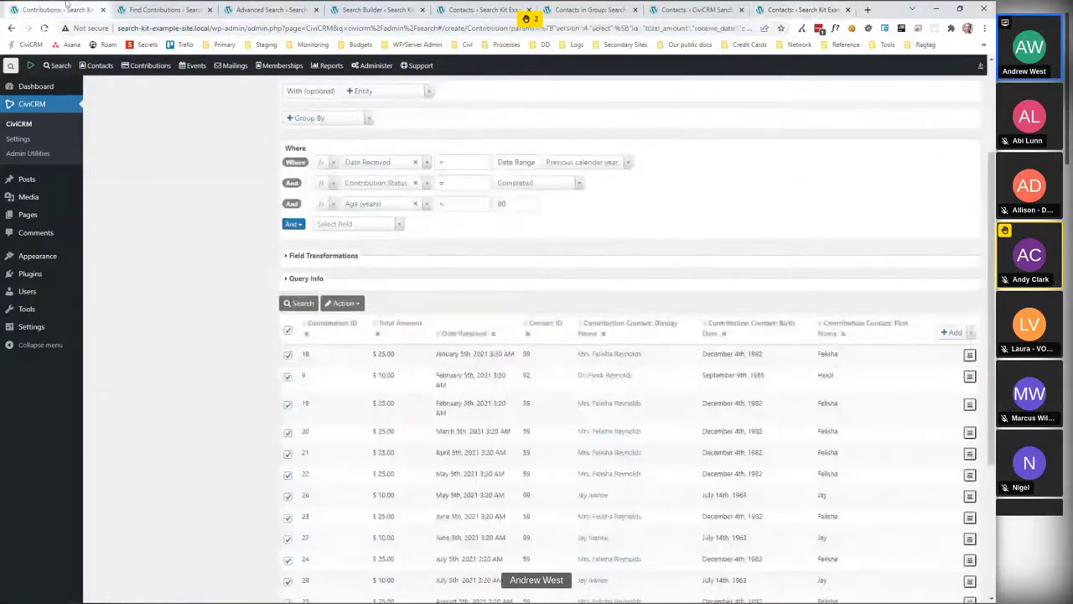
{"action": "scroll", "coordinate": [665, 171], "scroll_direction": "up", "scroll_amount": 2}
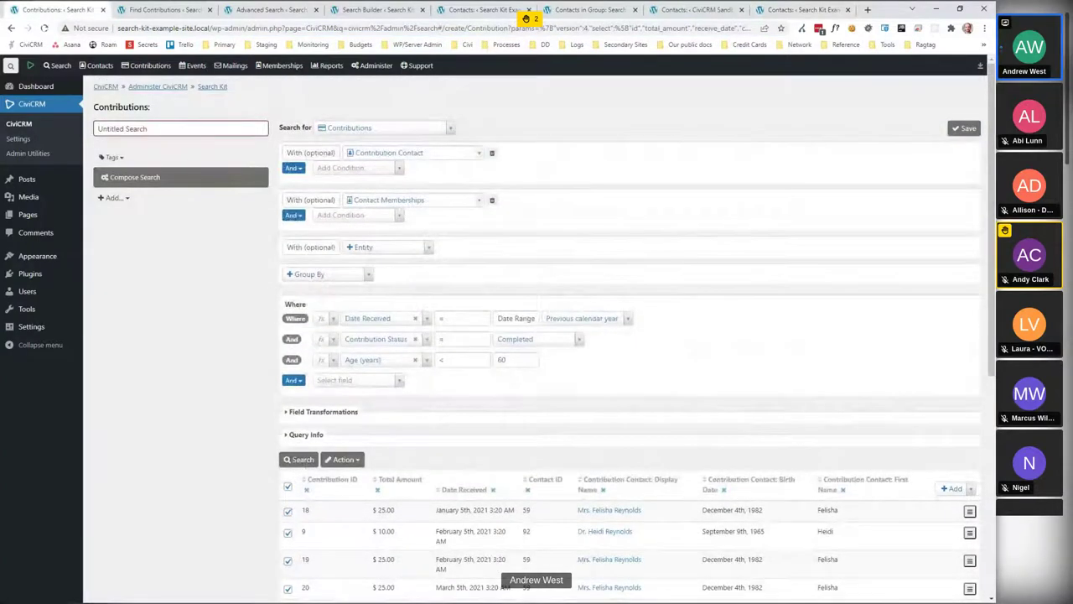
{"action": "type", "text": "Contribu"}
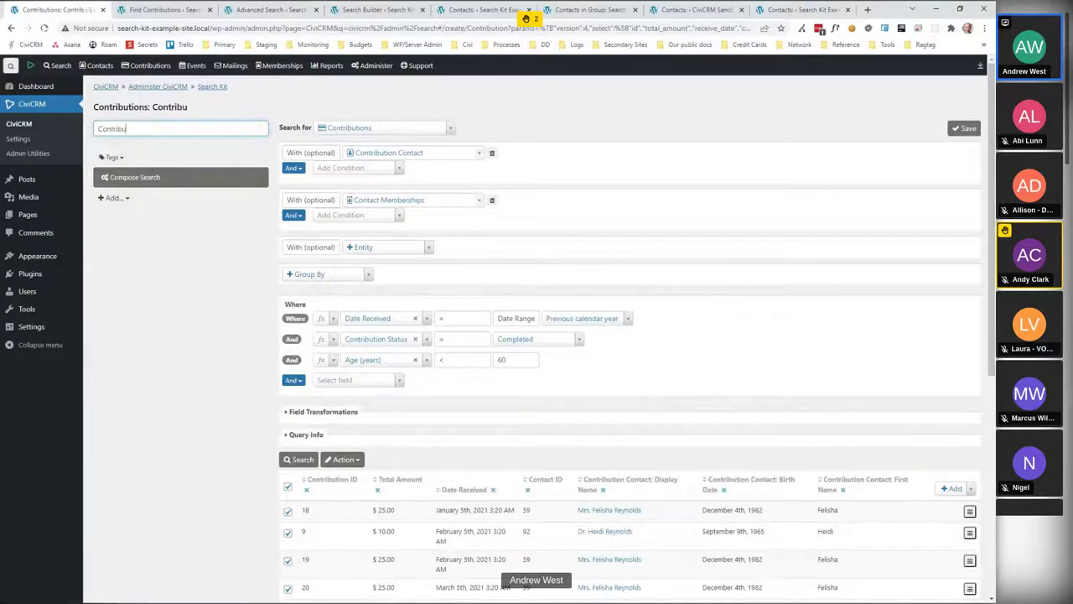
{"action": "type", "text": "tion Search Test"}
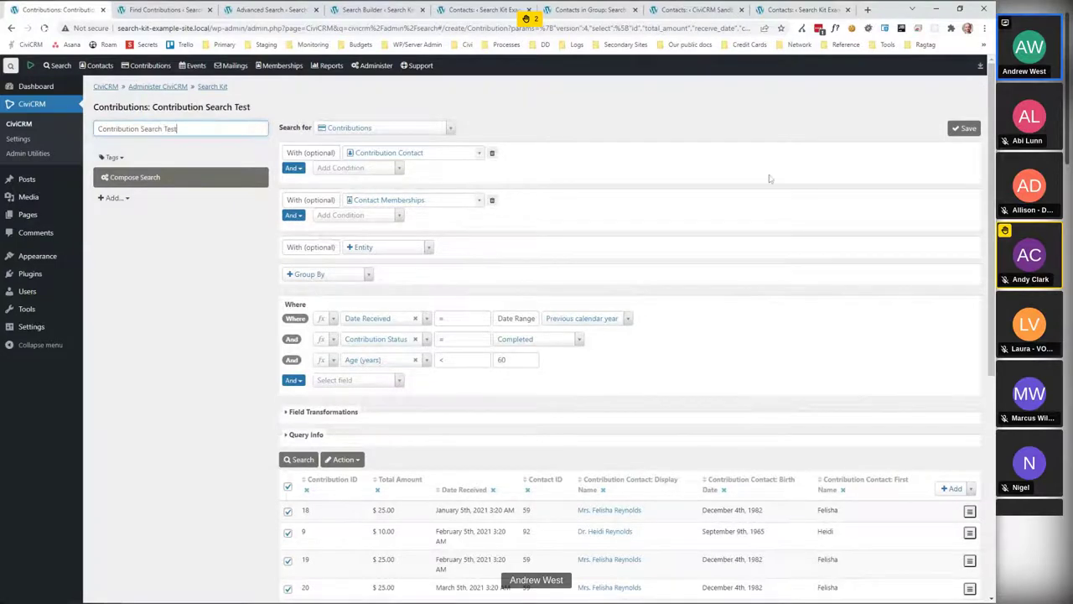
{"action": "left_click", "coordinate": [964, 128]}
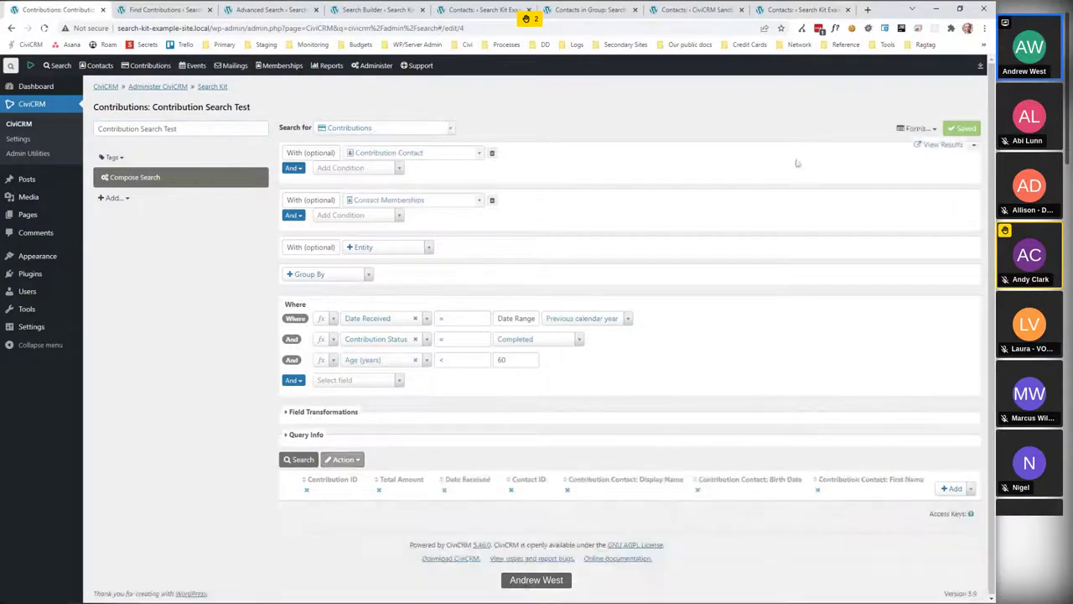
{"action": "left_click", "coordinate": [943, 145]}
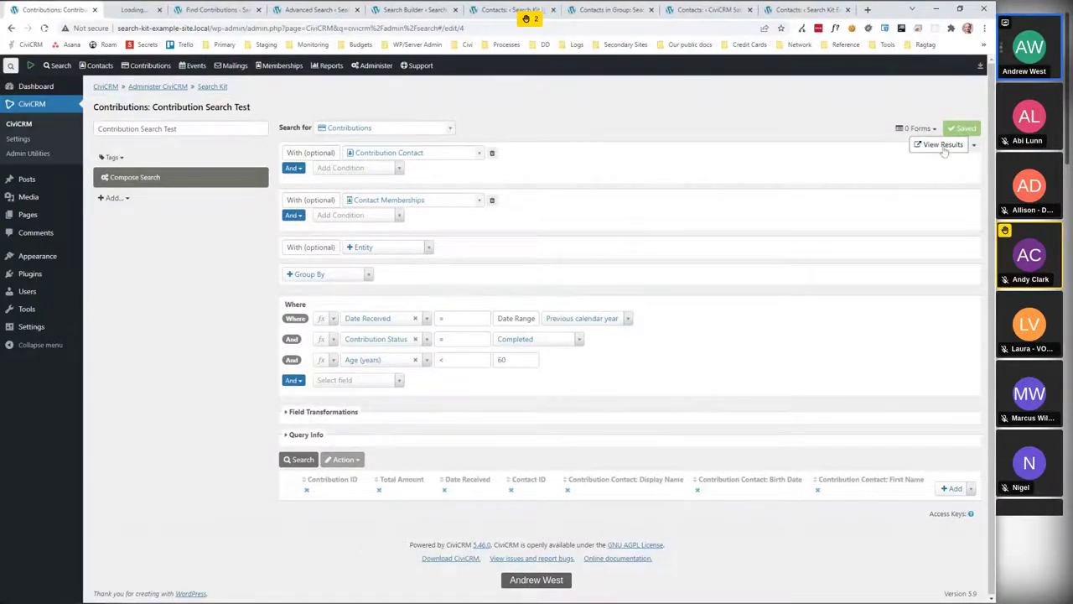
Review the results view of the saved Contribution Search Test search alongside its search setup.
{"action": "left_click", "coordinate": [153, 12]}
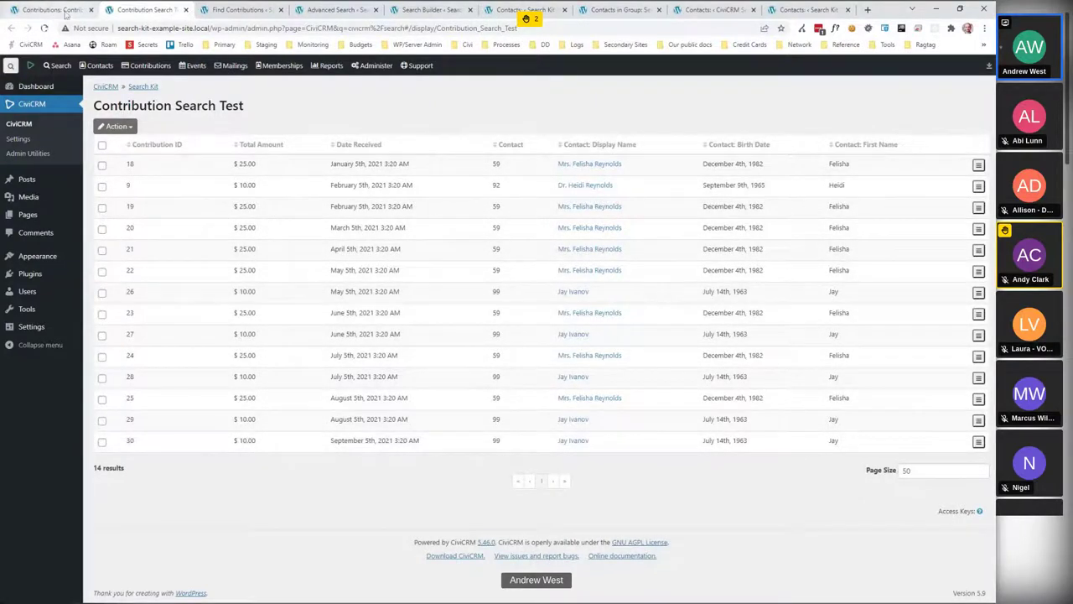
{"action": "left_click", "coordinate": [52, 10]}
{"action": "left_click", "coordinate": [154, 10]}
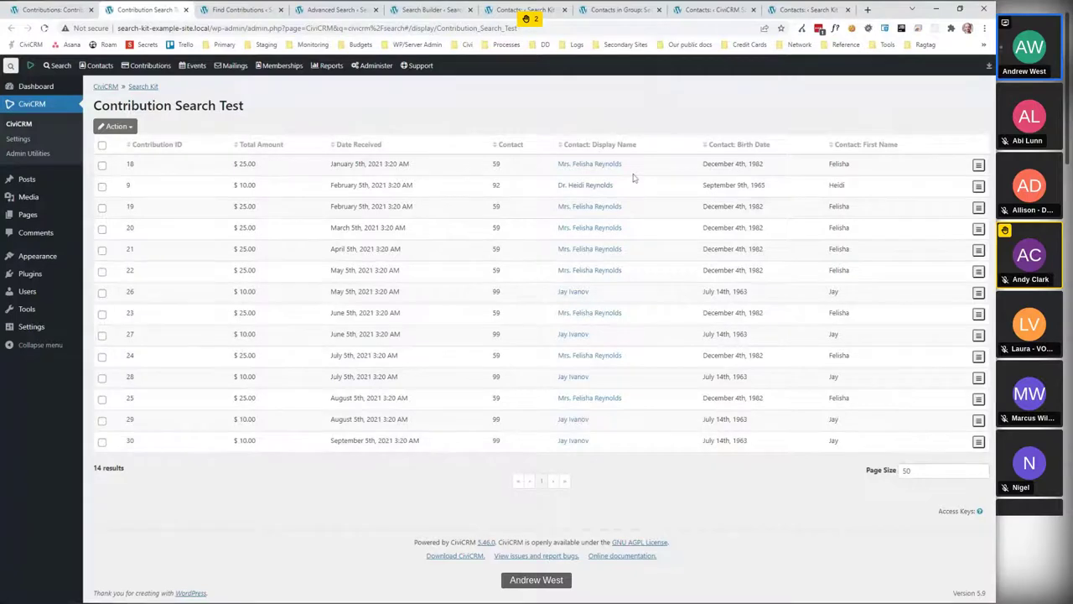
Open the Test form belonging to the Search Kit Example search from the list of saved searches.
{"action": "mouse_move", "coordinate": [58, 66]}
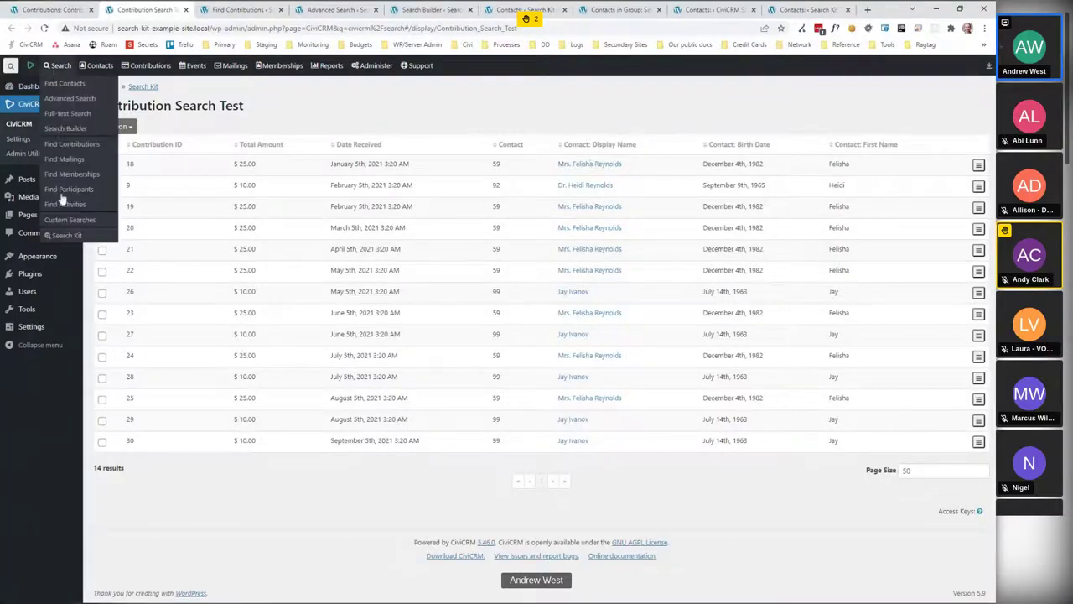
{"action": "left_click", "coordinate": [73, 238]}
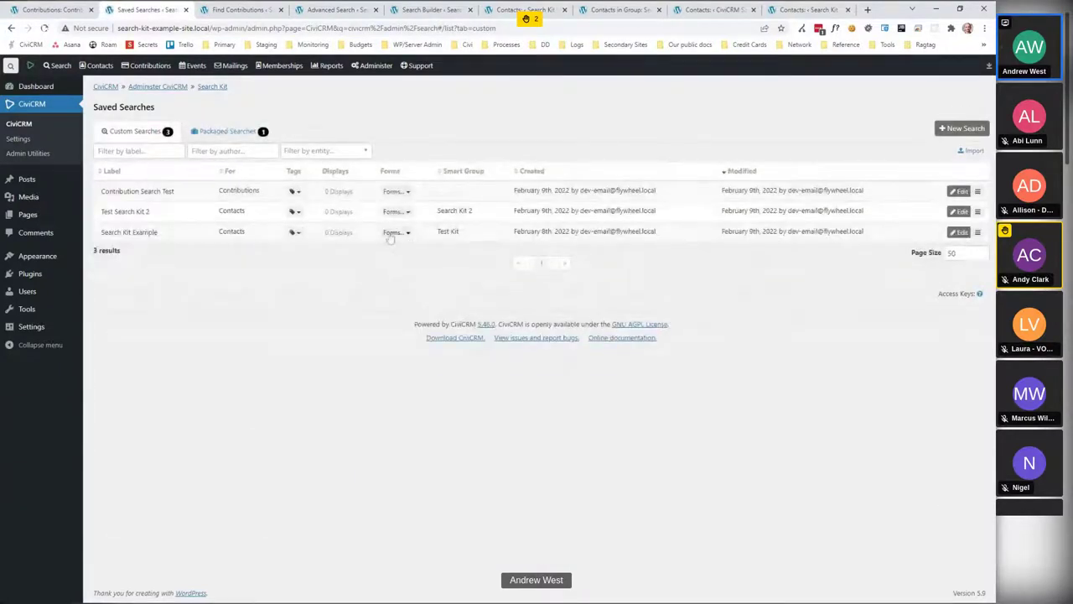
{"action": "left_click", "coordinate": [395, 234]}
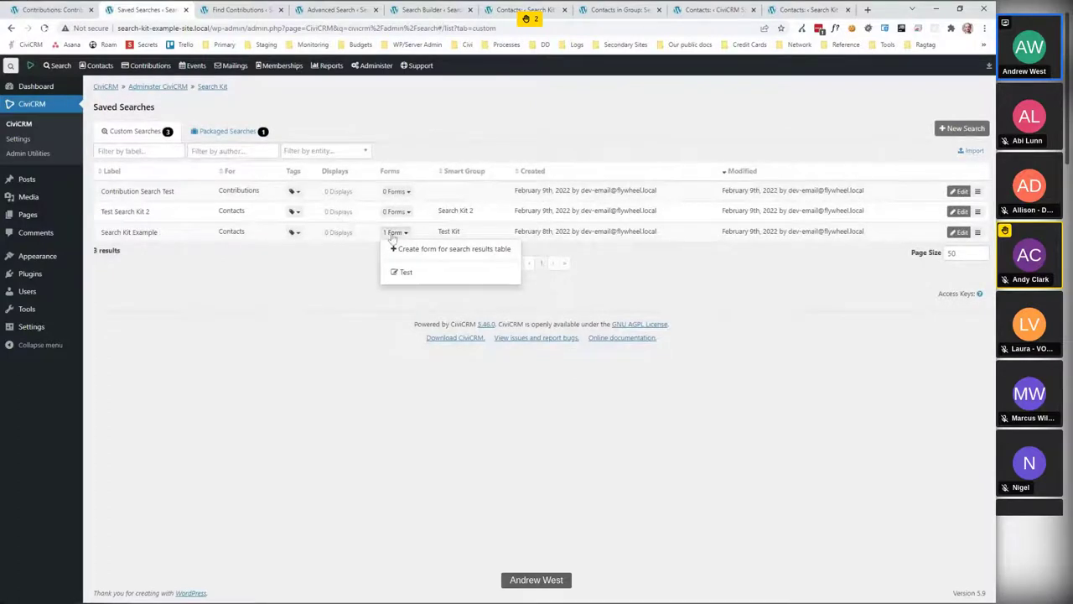
{"action": "left_click", "coordinate": [406, 273]}
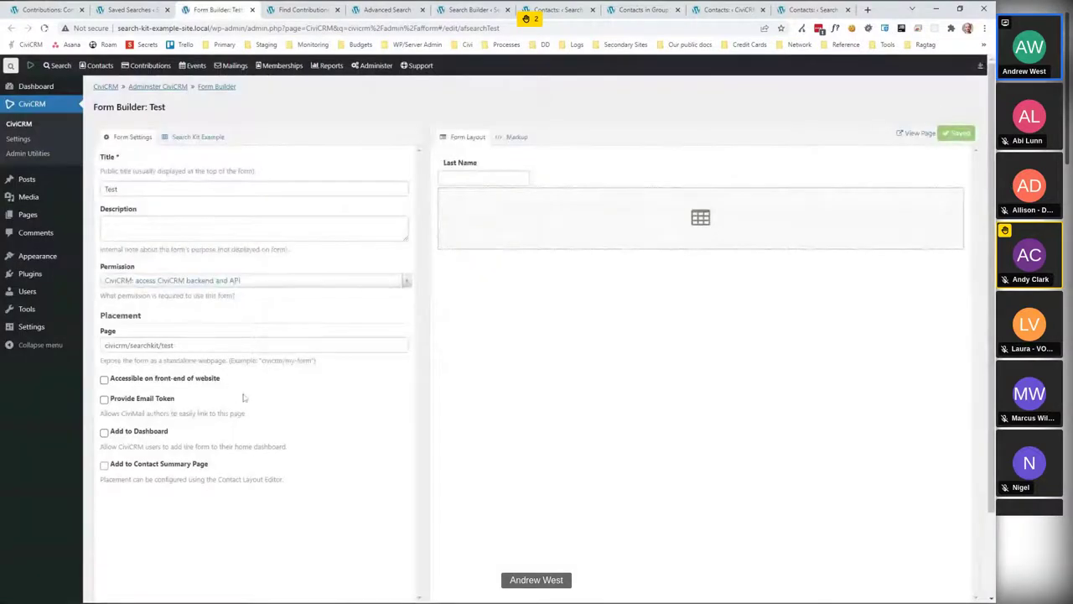
View the Test form's page and filter its results by a contact's last name.
{"action": "left_click", "coordinate": [913, 134]}
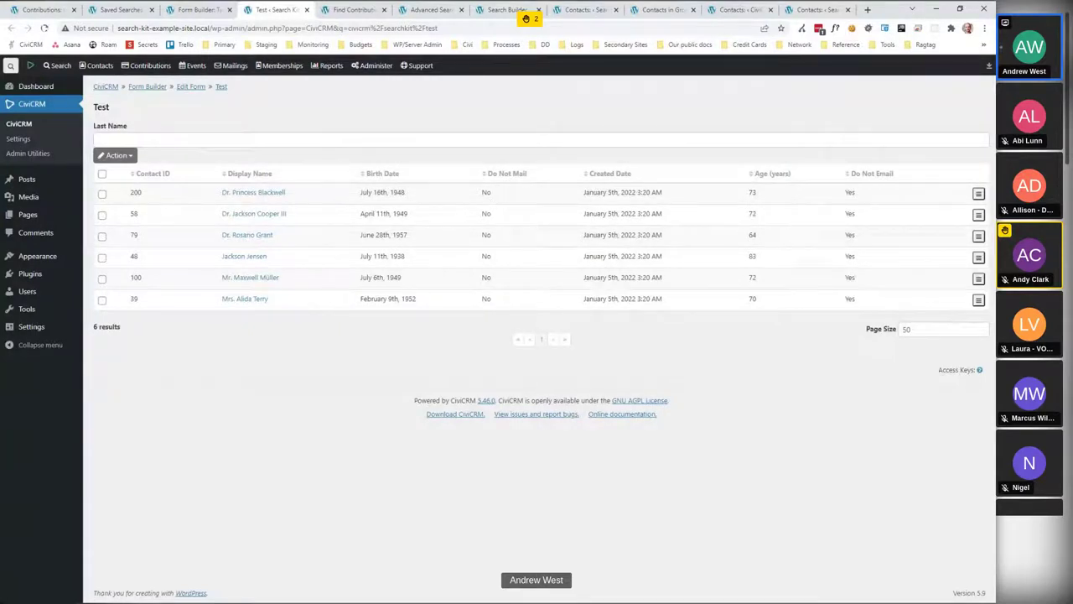
{"action": "left_click", "coordinate": [335, 139]}
{"action": "type", "text": "blackwell"}
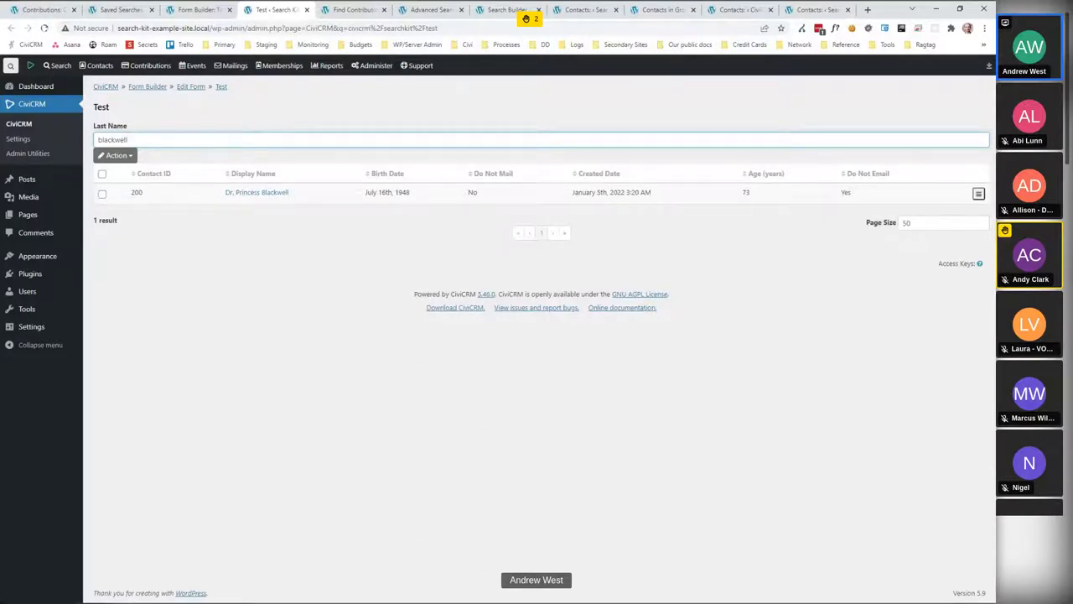
{"action": "key", "text": "ctrl+a"}
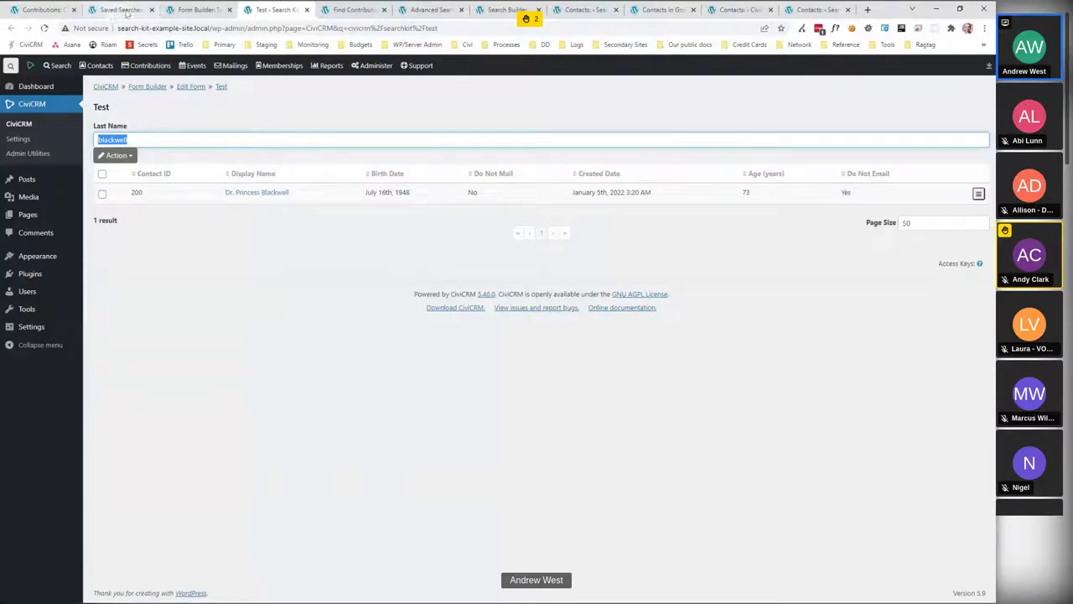
Return to the Contribution Search Test setup, run the search and look through the listed contributions.
{"action": "left_click", "coordinate": [135, 11]}
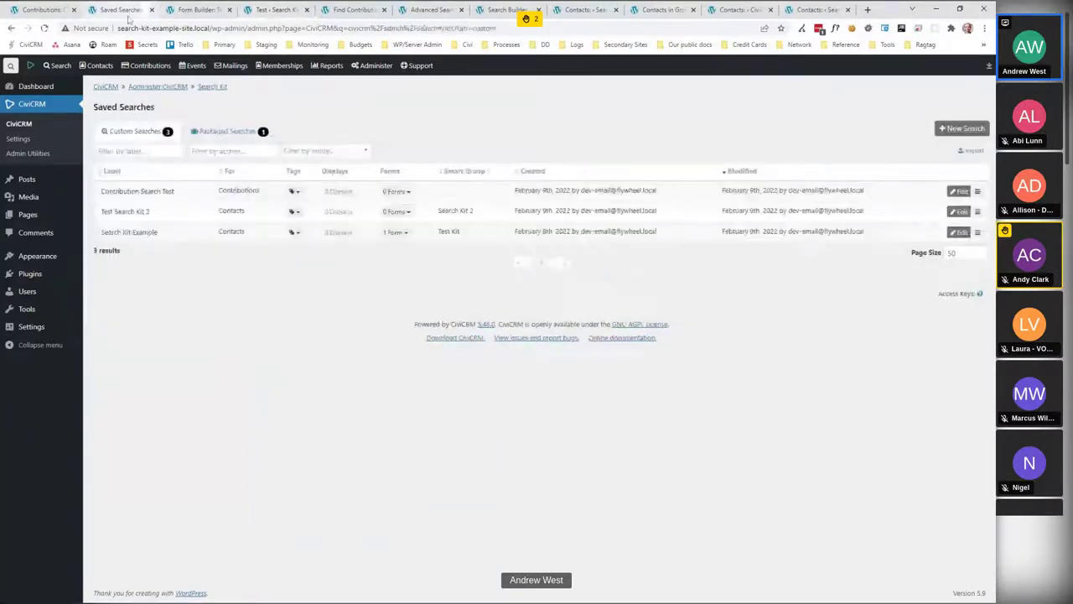
{"action": "left_click", "coordinate": [55, 11]}
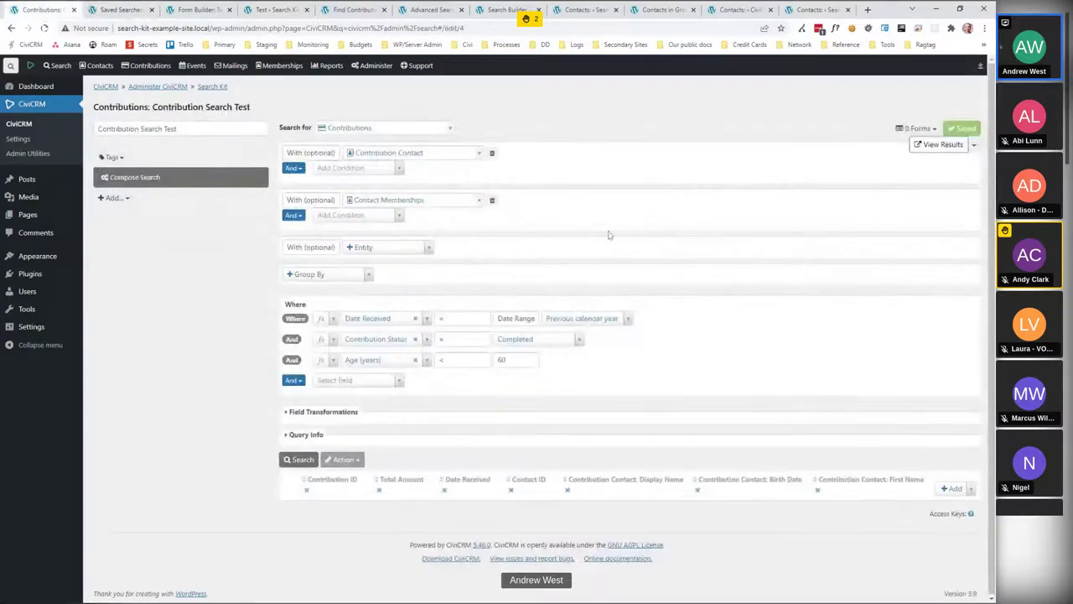
{"action": "left_click", "coordinate": [299, 459]}
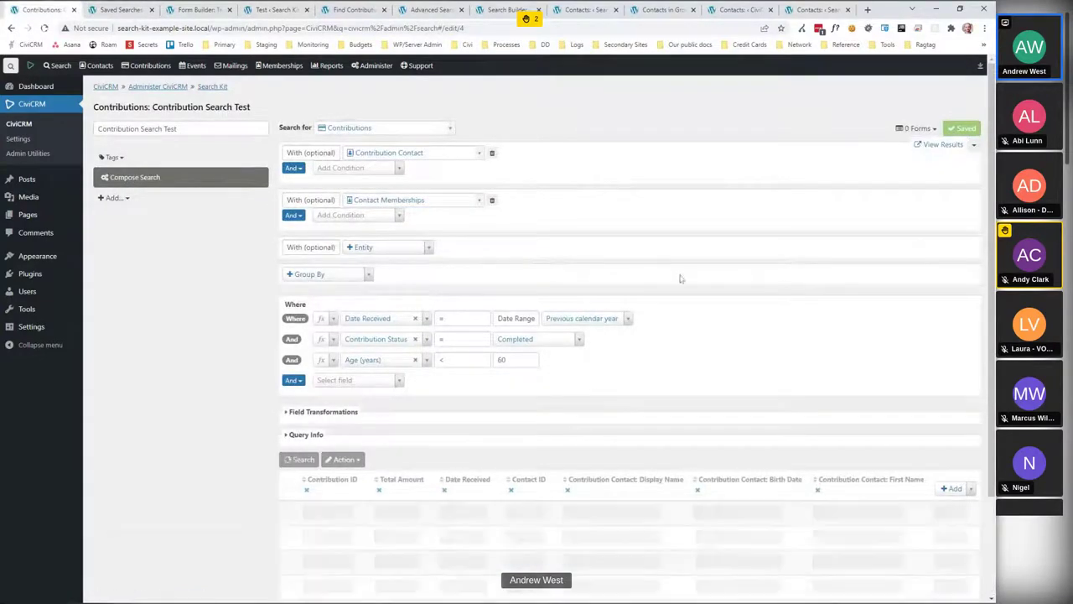
{"action": "scroll", "coordinate": [564, 253], "scroll_direction": "down", "scroll_amount": 1}
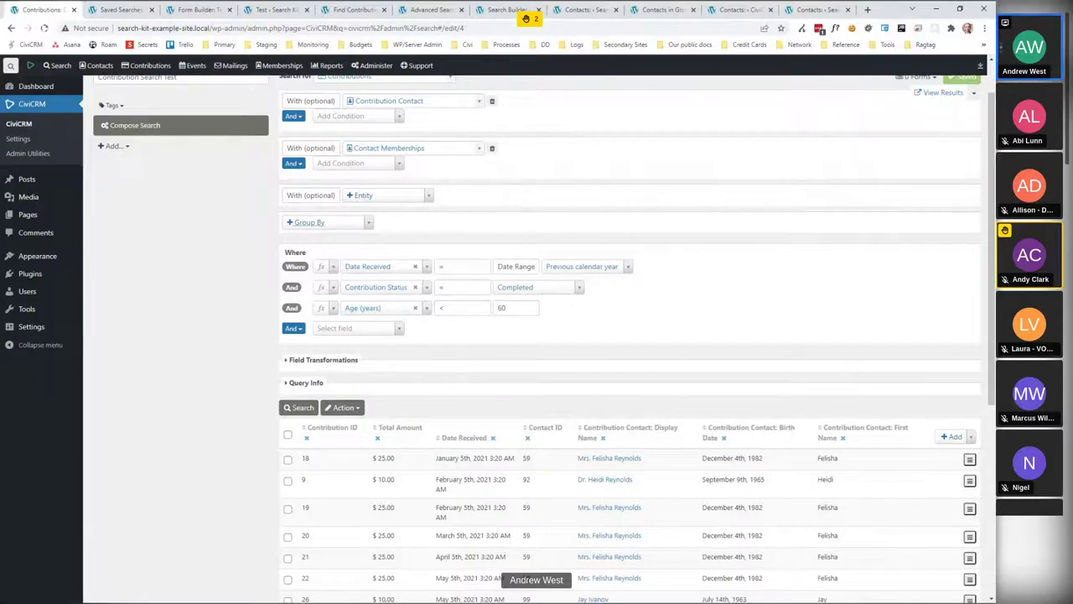
{"action": "scroll", "coordinate": [693, 318], "scroll_direction": "down", "scroll_amount": 1}
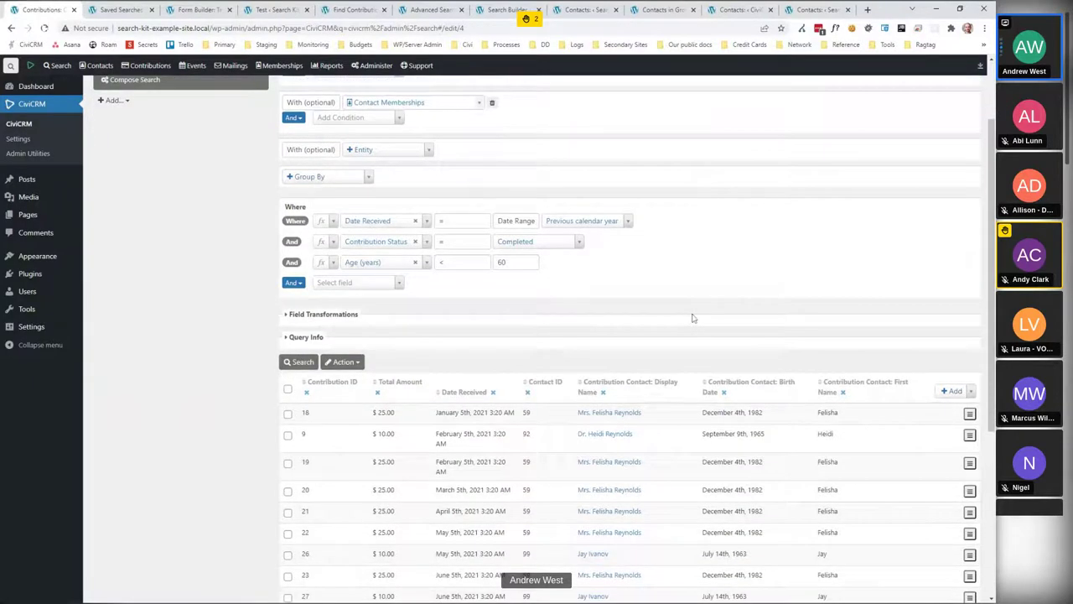
{"action": "scroll", "coordinate": [692, 318], "scroll_direction": "down", "scroll_amount": 3}
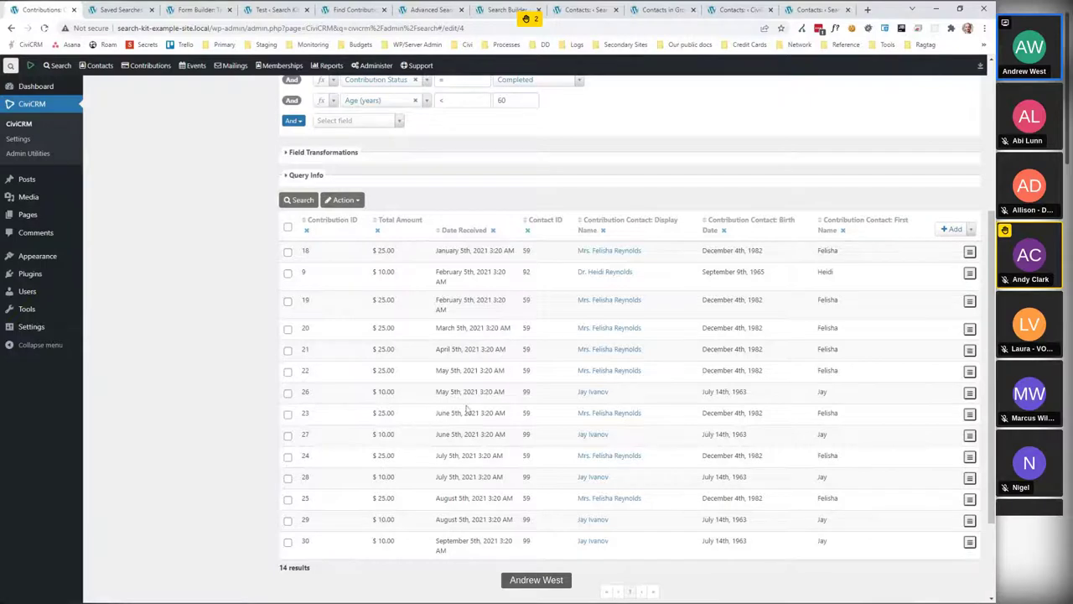
Remove the contribution contact's First Name, Birth Date and Display Name columns from the search results.
{"action": "left_click", "coordinate": [842, 230]}
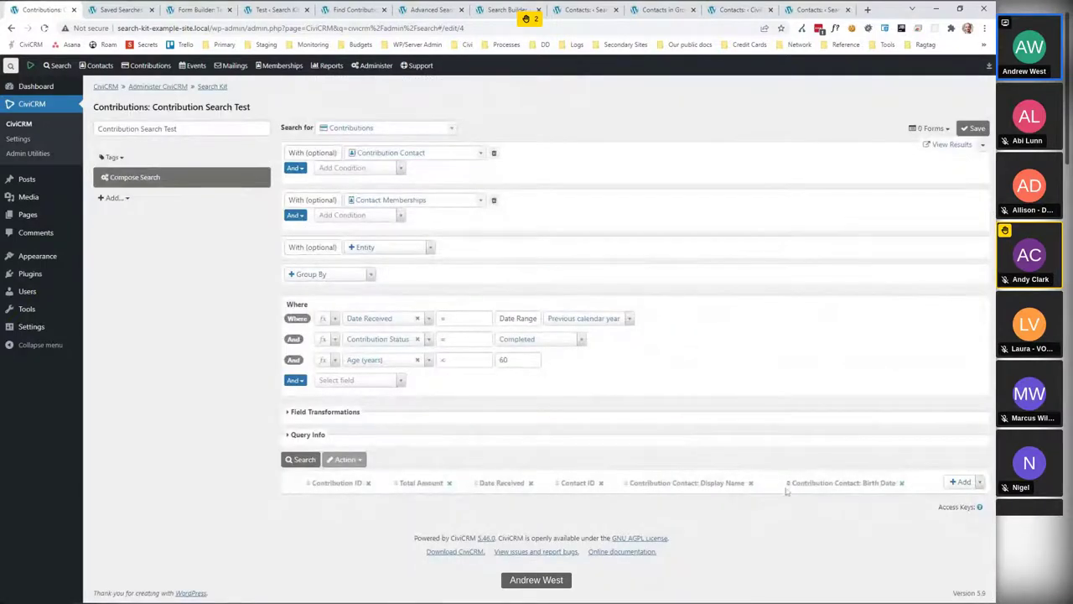
{"action": "left_click", "coordinate": [900, 483]}
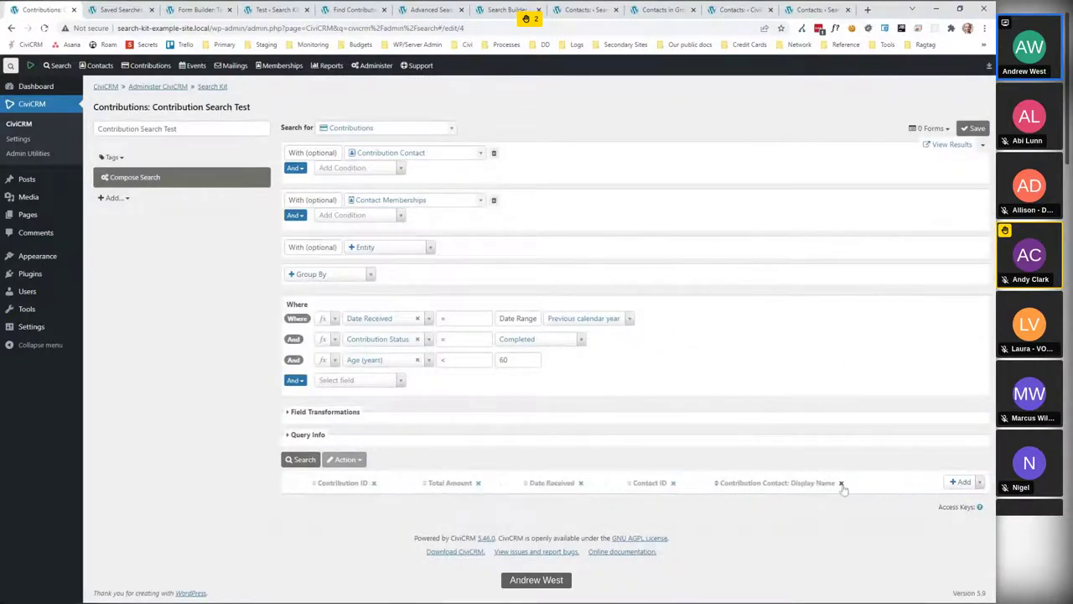
{"action": "left_click", "coordinate": [840, 484]}
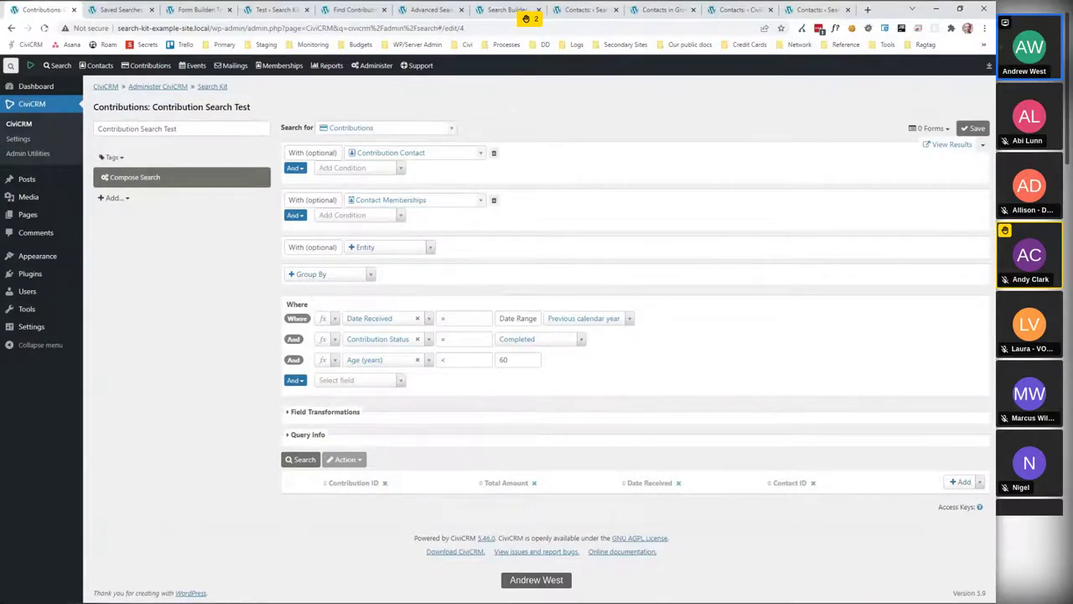
Group the contributions search by the Contribution Contact's Contact ID and try to run it.
{"action": "left_click", "coordinate": [346, 276]}
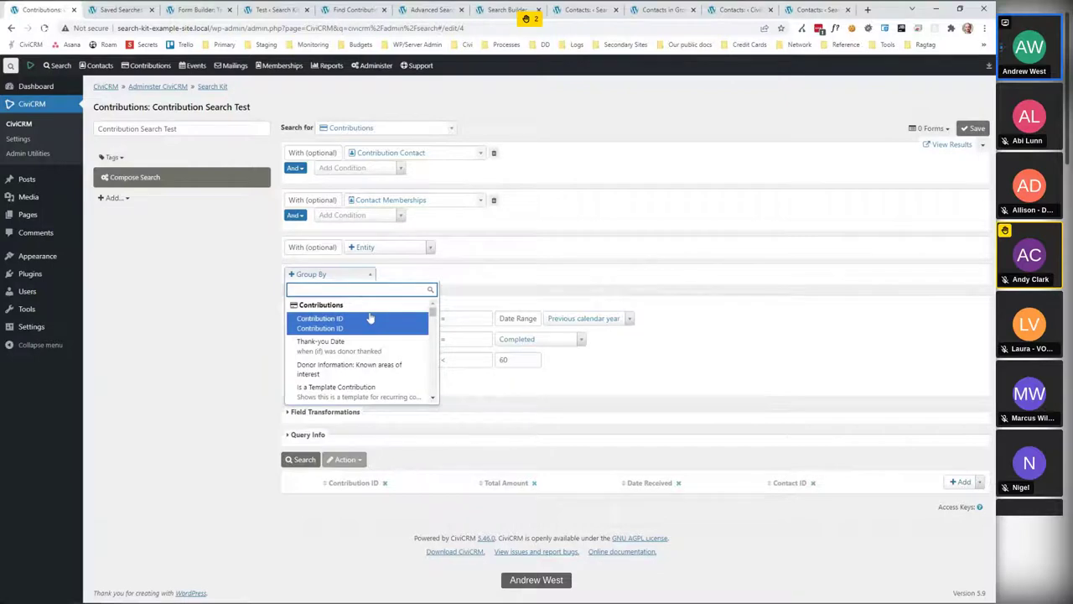
{"action": "type", "text": "contact"}
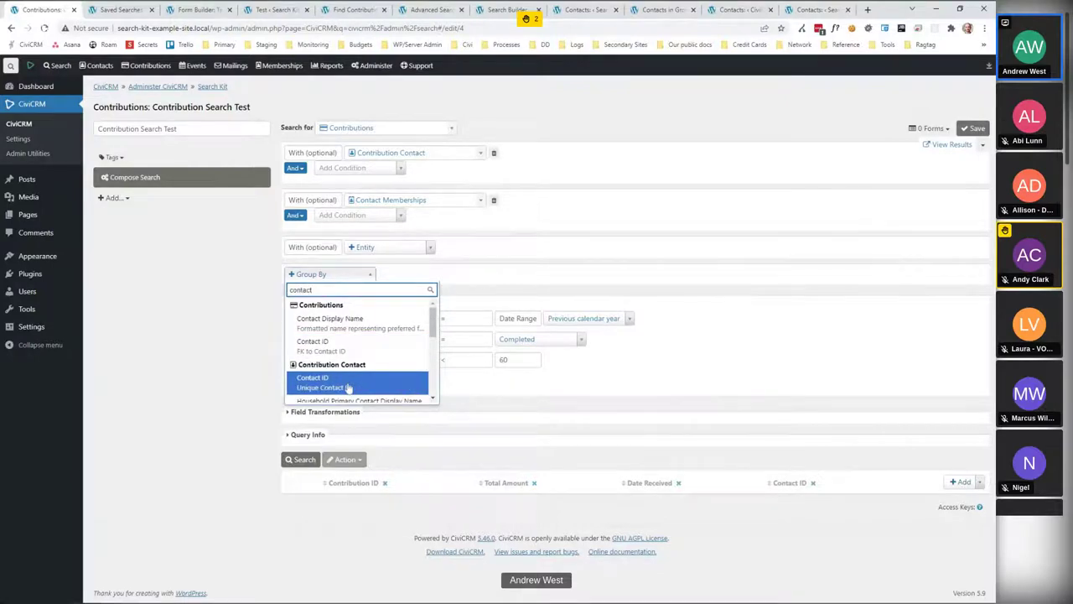
{"action": "left_click", "coordinate": [348, 387]}
{"action": "scroll", "coordinate": [545, 411], "scroll_direction": "down", "scroll_amount": 2}
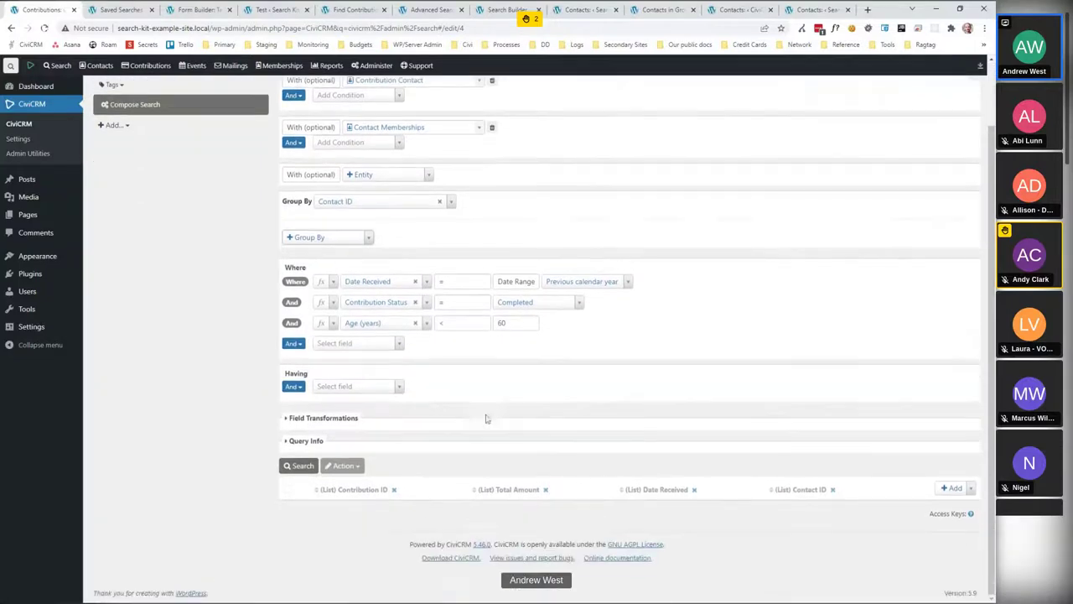
{"action": "left_click", "coordinate": [314, 467]}
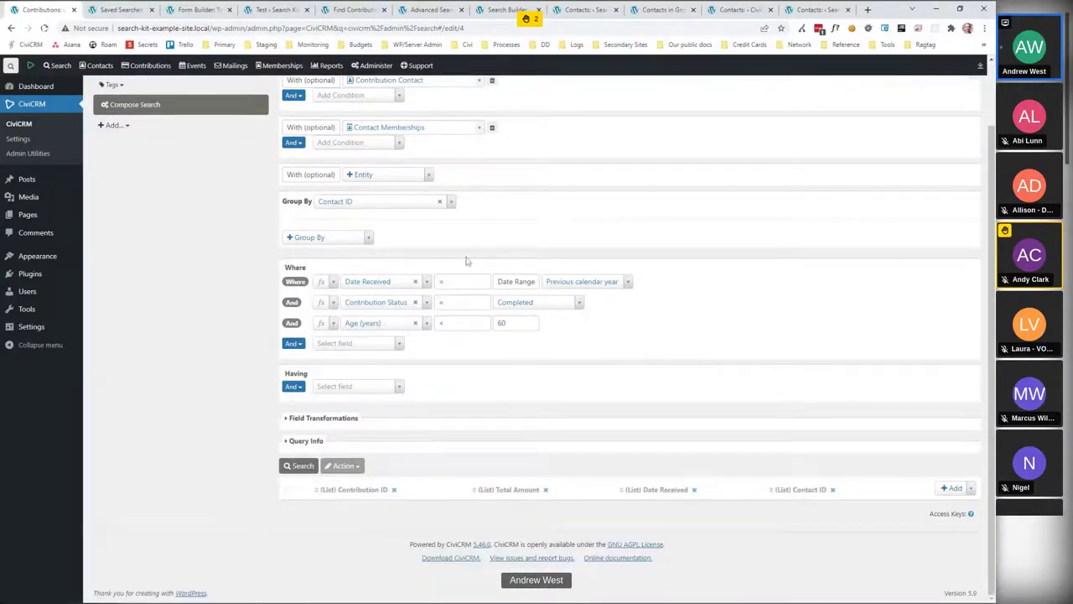
{"action": "scroll", "coordinate": [503, 201], "scroll_direction": "up", "scroll_amount": 2}
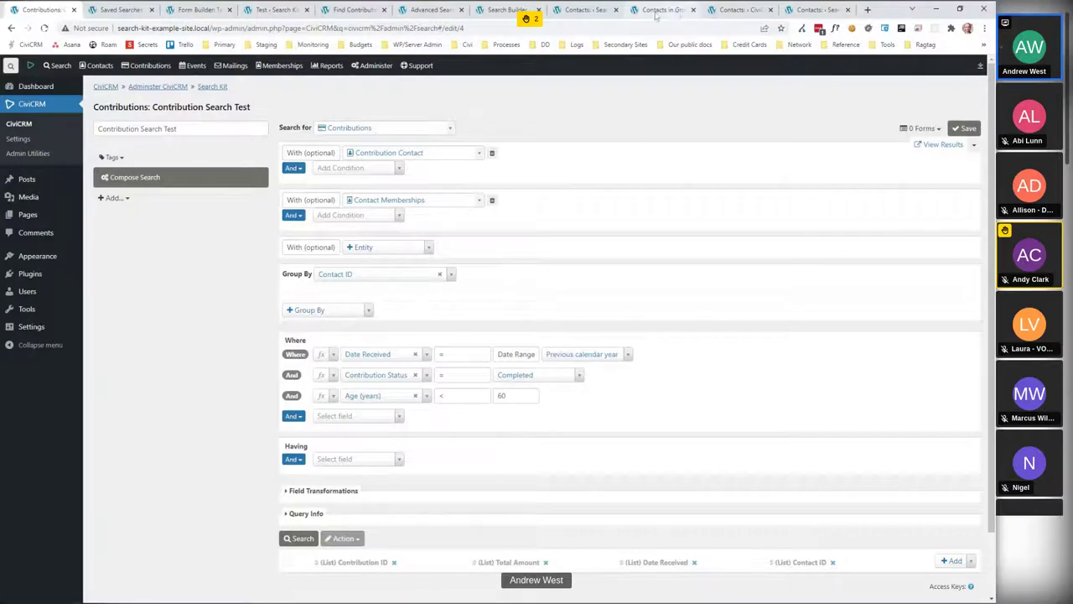
Switch to the CiviCRM demo site's untitled search and set it to search for Contributions.
{"action": "left_click", "coordinate": [741, 11]}
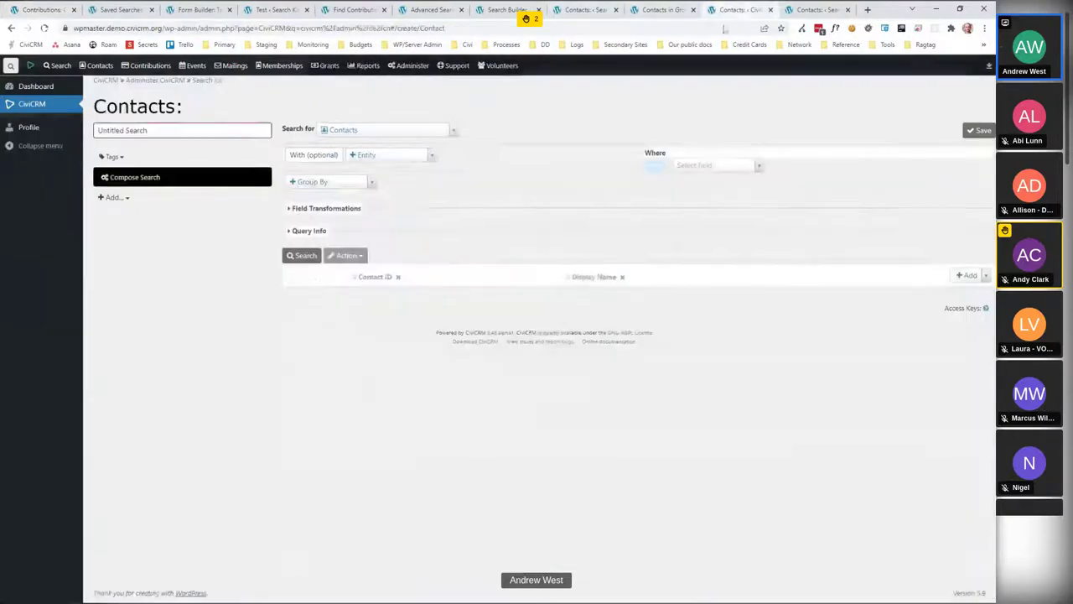
{"action": "left_click", "coordinate": [385, 131]}
{"action": "type", "text": "contr"}
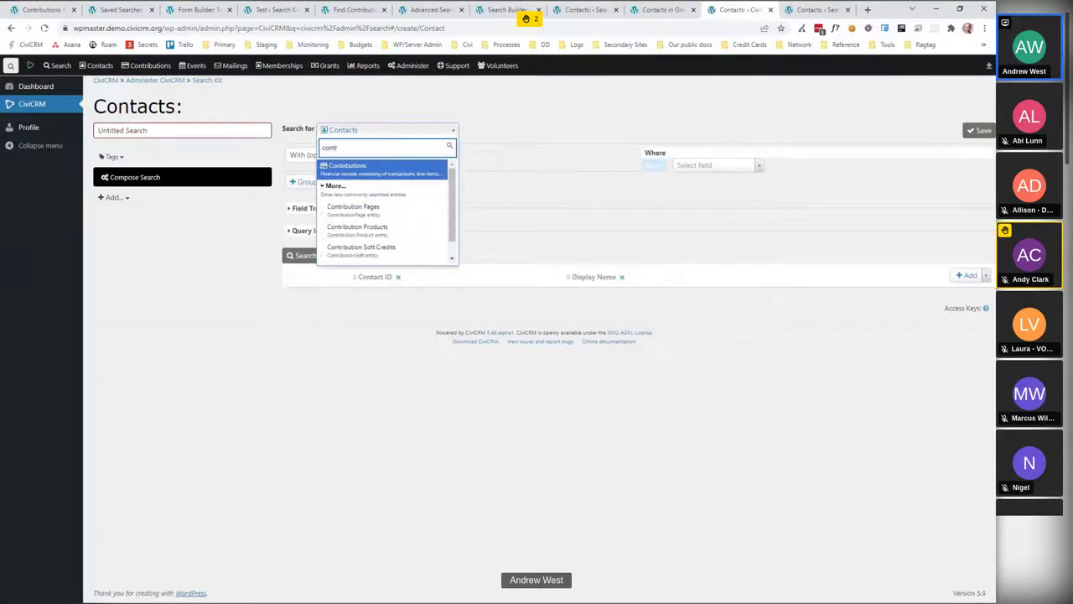
{"action": "left_click", "coordinate": [392, 170]}
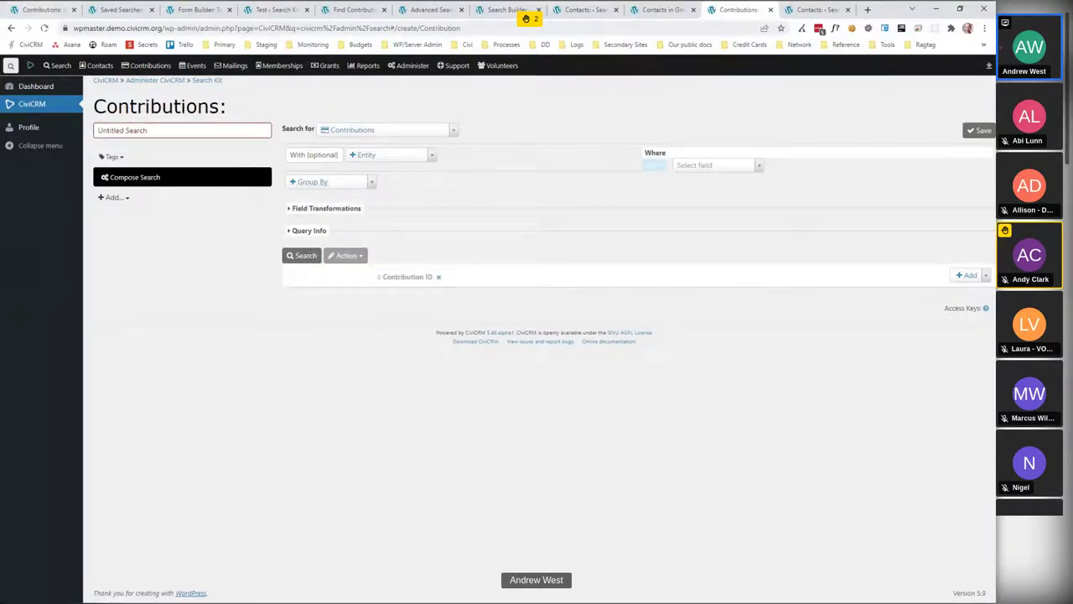
Add a condition to the new contributions search that filters on the Date Received field.
{"action": "left_click", "coordinate": [694, 173]}
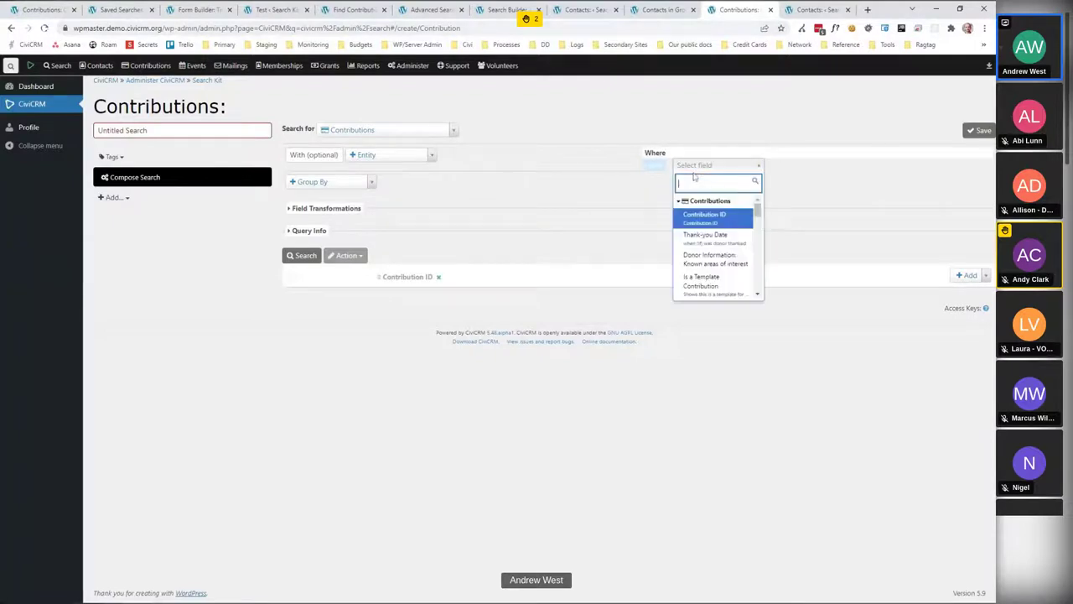
{"action": "type", "text": "total"}
{"action": "key", "text": "Return"}
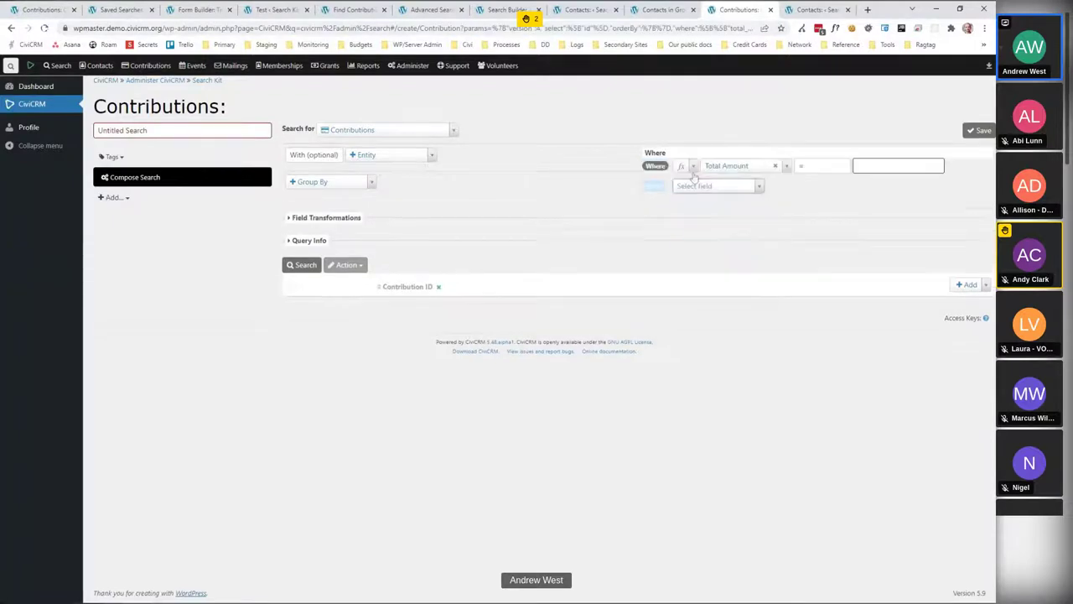
{"action": "left_click", "coordinate": [736, 171]}
{"action": "type", "text": "date"}
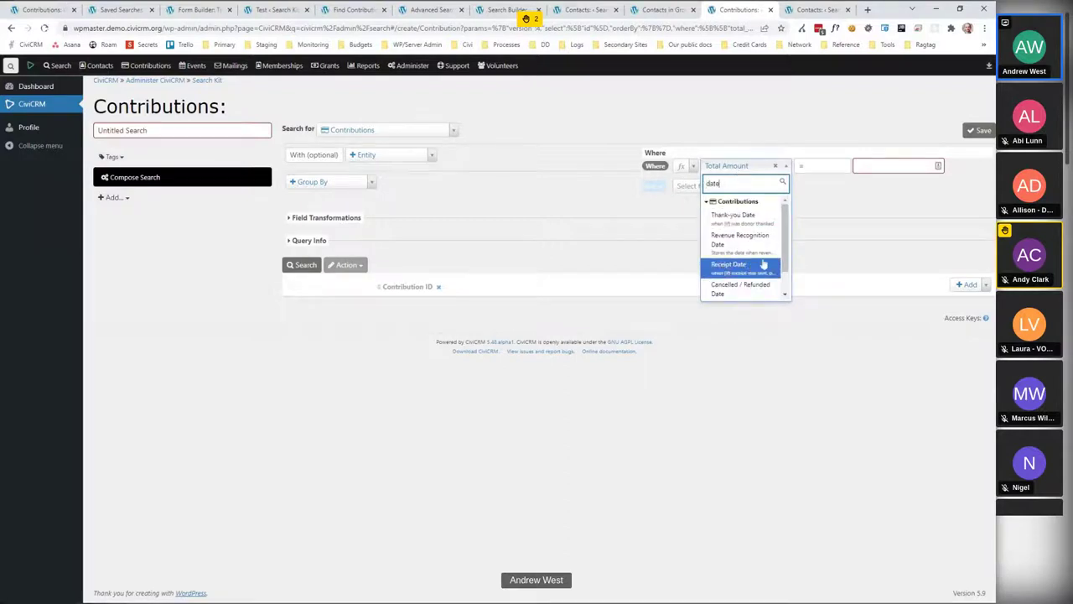
{"action": "scroll", "coordinate": [762, 267], "scroll_direction": "down", "scroll_amount": 1}
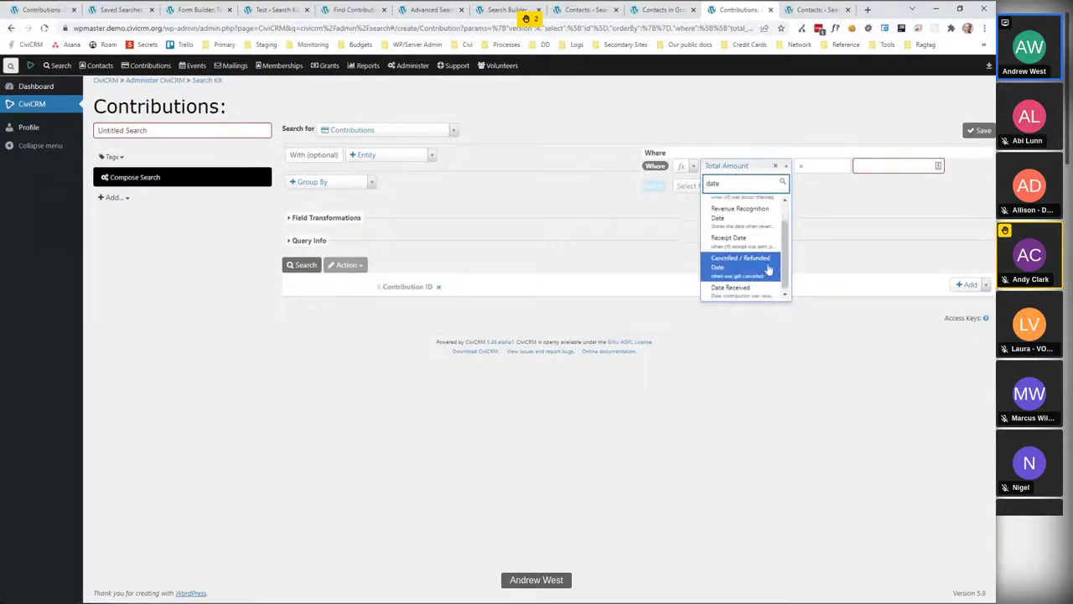
{"action": "left_click", "coordinate": [750, 290]}
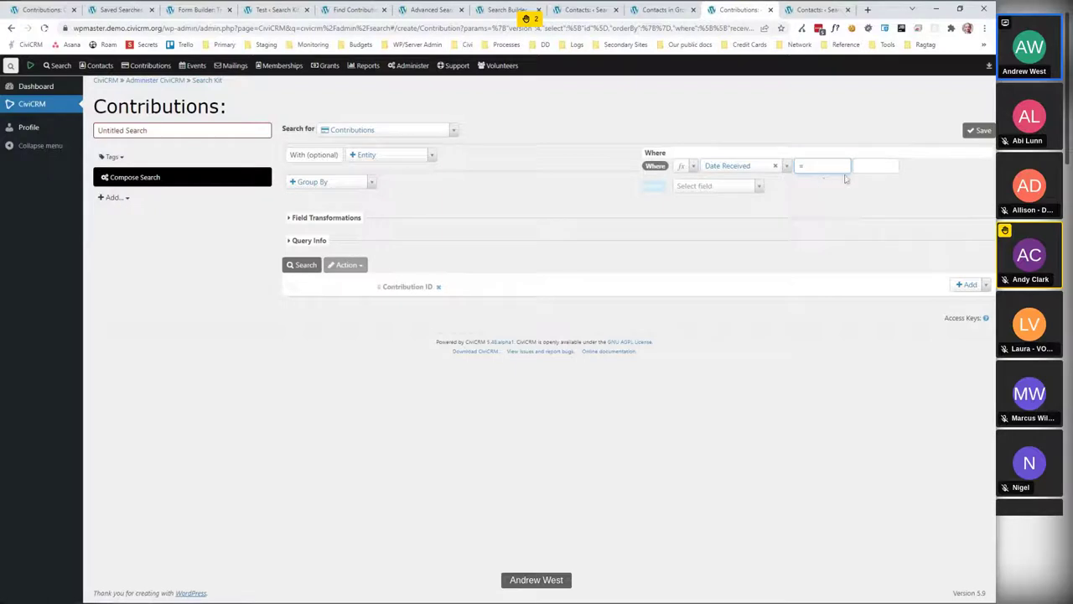
Set the Date Received condition to the date range Previous calendar year and run the search.
{"action": "left_click", "coordinate": [873, 176]}
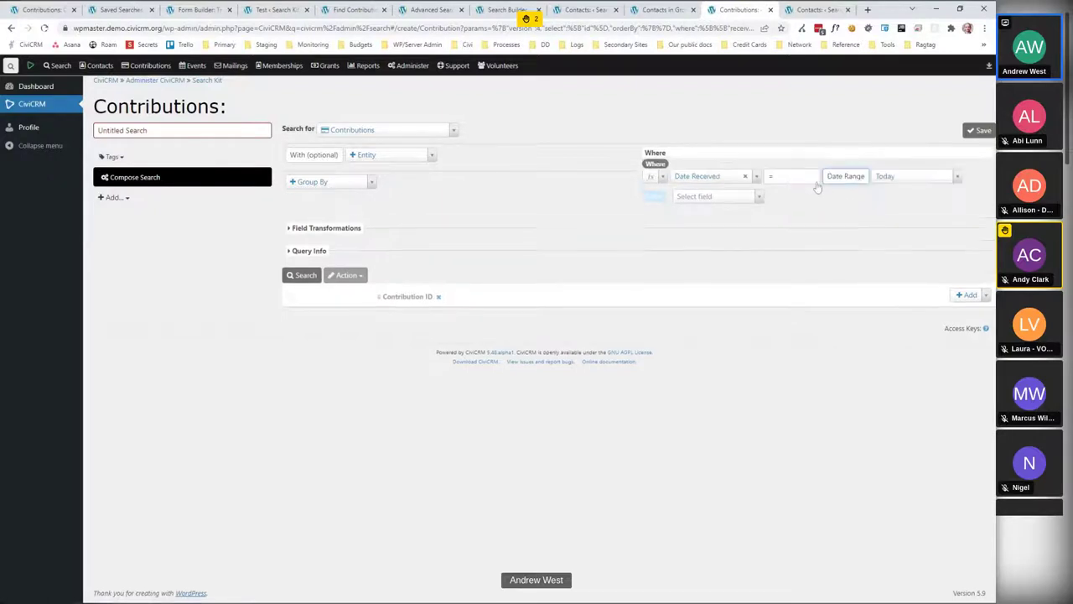
{"action": "left_click", "coordinate": [904, 177]}
{"action": "type", "text": "previo"}
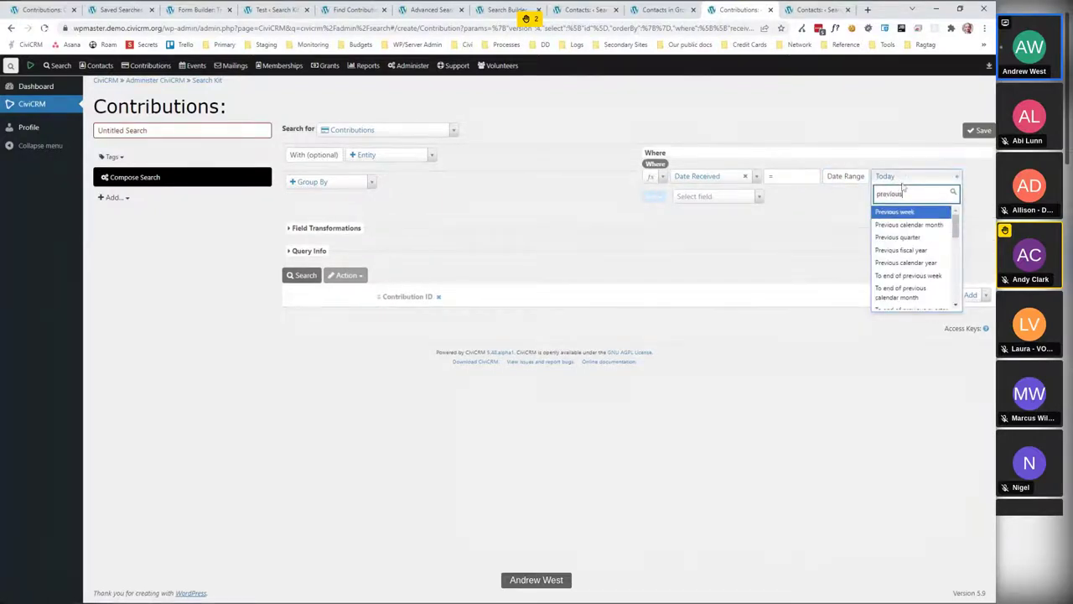
{"action": "type", "text": "us"}
{"action": "left_click", "coordinate": [914, 262]}
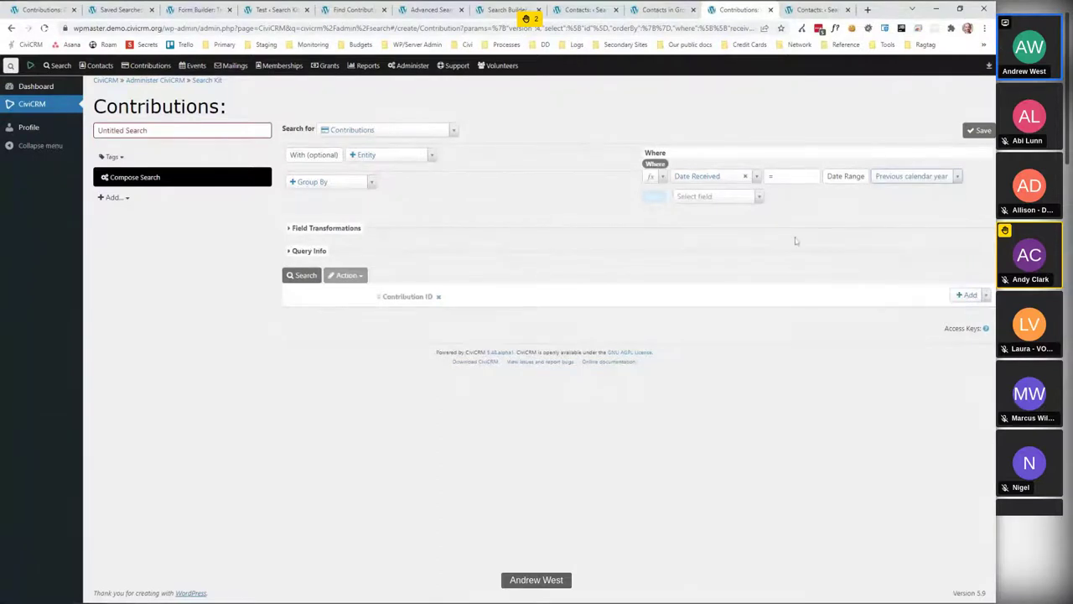
{"action": "left_click", "coordinate": [305, 277]}
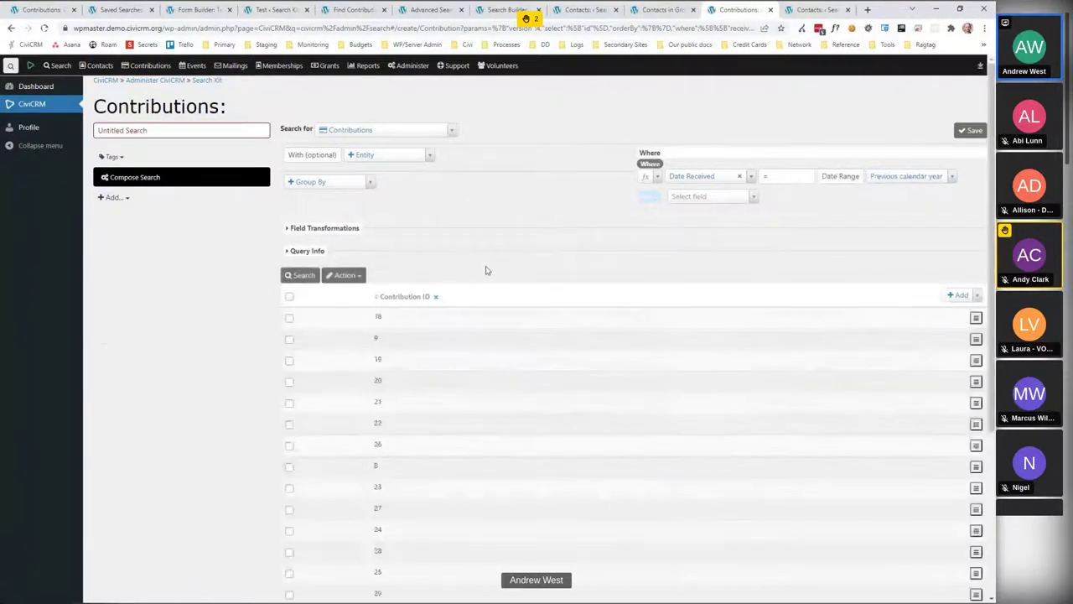
Add a Contact ID column to the contributions search results and run the search.
{"action": "left_click", "coordinate": [961, 295]}
{"action": "type", "text": "cont"}
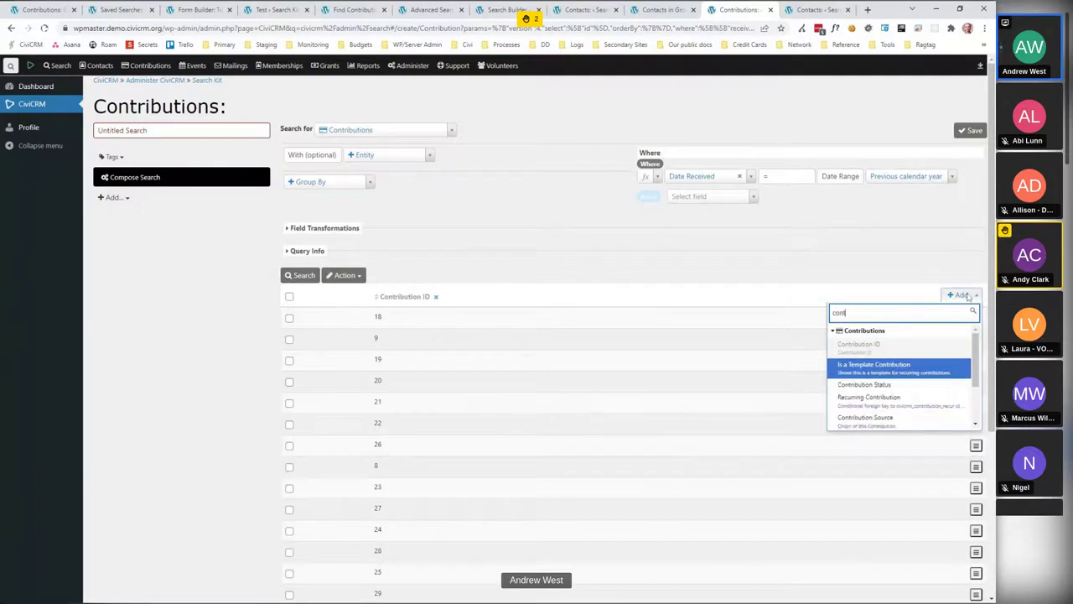
{"action": "type", "text": "act"}
{"action": "left_click", "coordinate": [894, 369]}
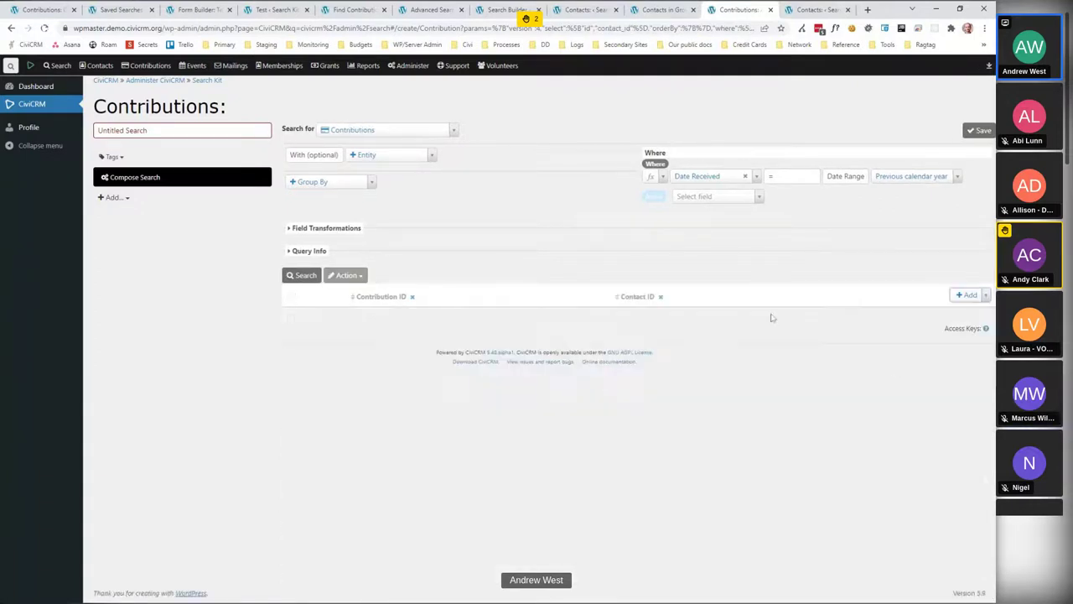
{"action": "left_click", "coordinate": [303, 276]}
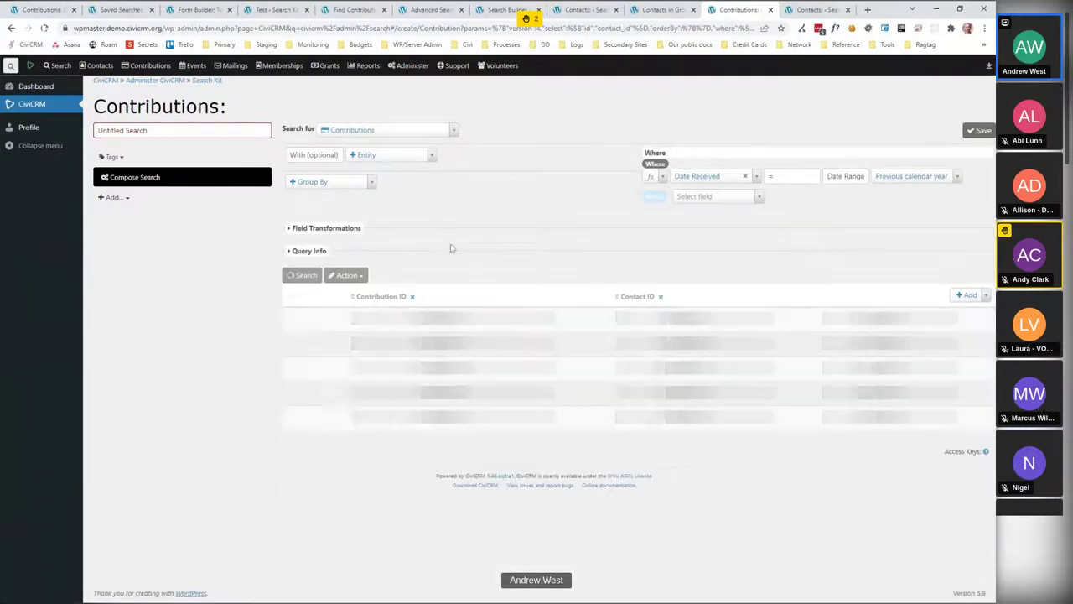
Add a Total Amount column, remove the Contribution ID column and rerun the contributions search.
{"action": "left_click", "coordinate": [961, 294]}
{"action": "type", "text": "total"}
{"action": "key", "text": "Return"}
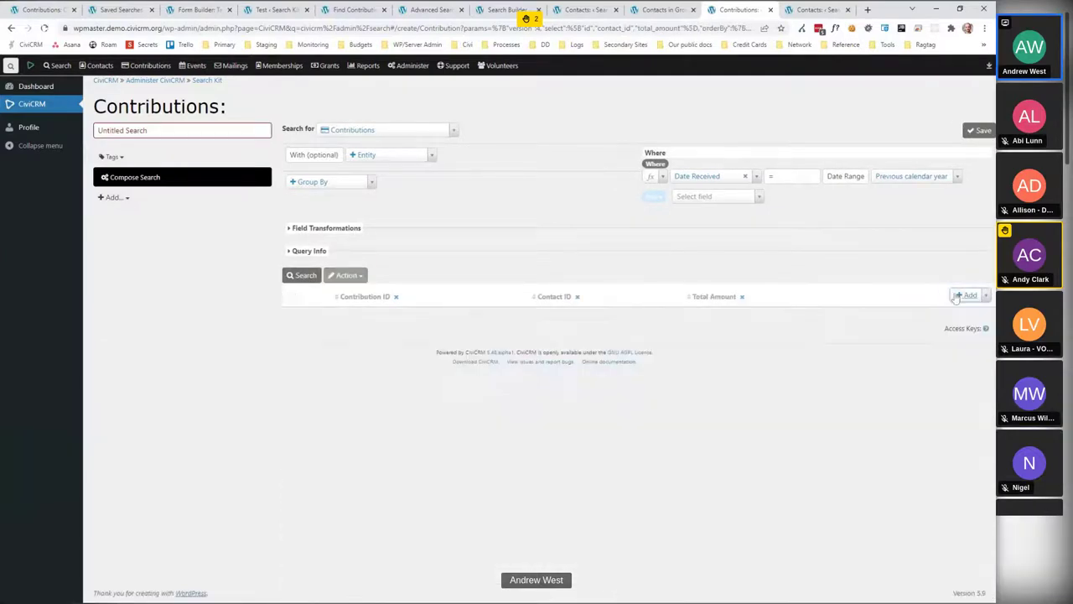
{"action": "left_click", "coordinate": [310, 277]}
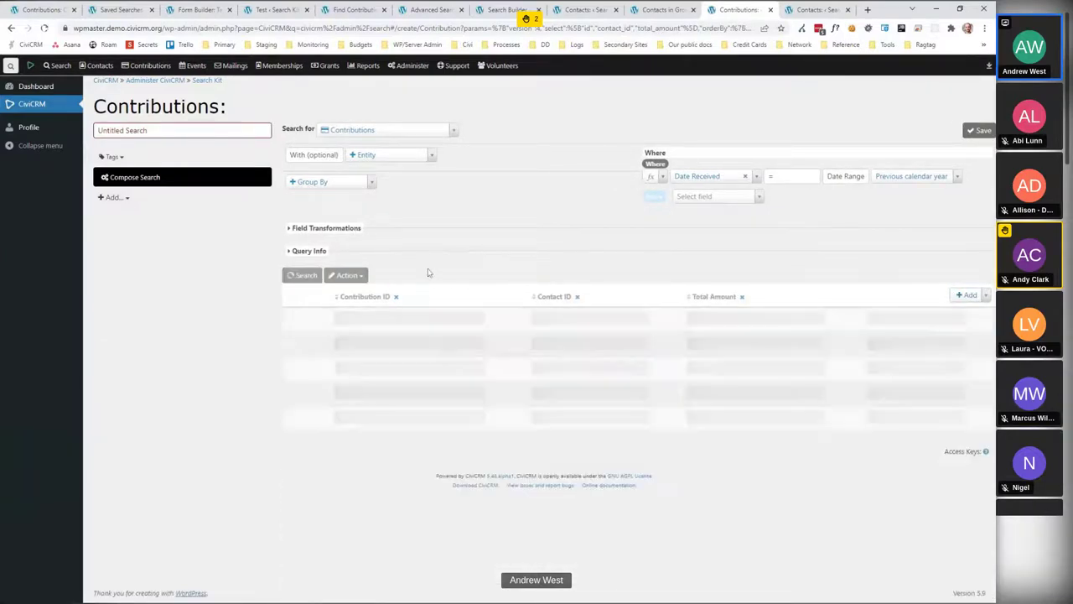
{"action": "left_click", "coordinate": [395, 296]}
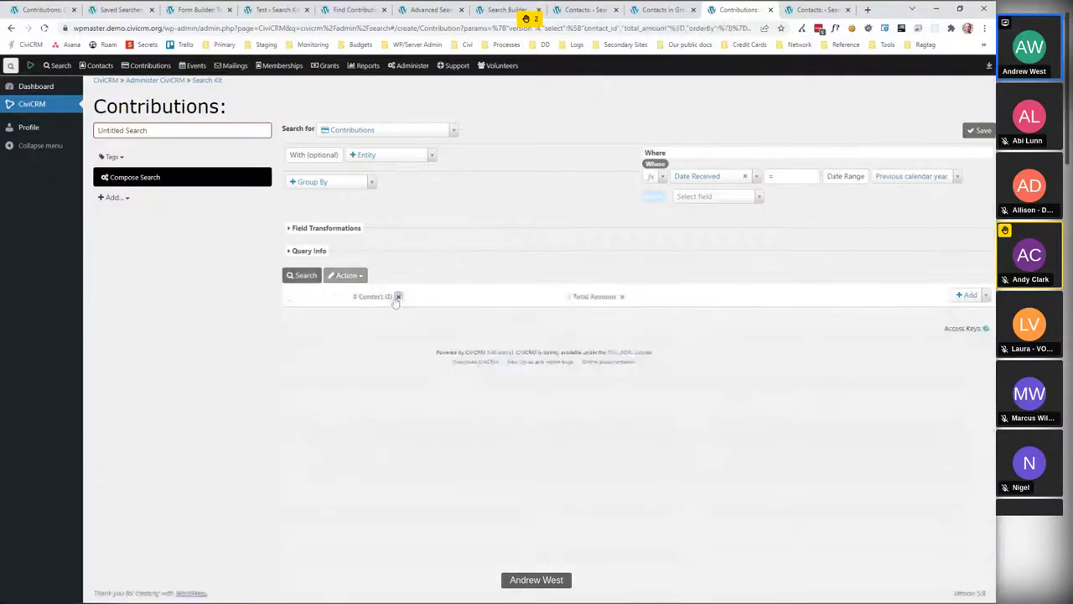
{"action": "left_click", "coordinate": [305, 280]}
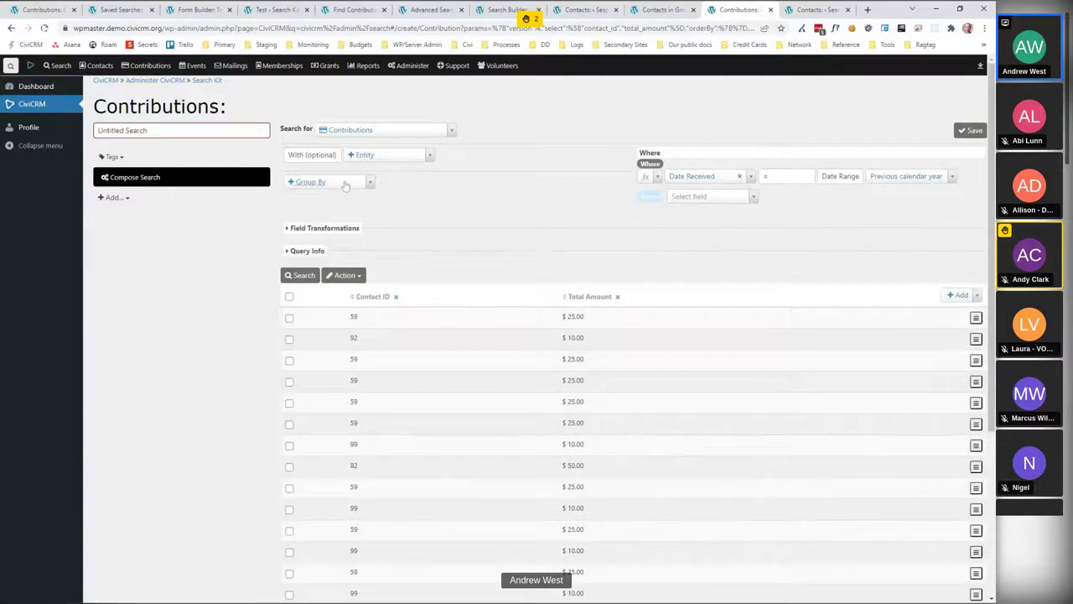
Add a Contact Display Name column and rerun the search to show each contribution's contact.
{"action": "left_click", "coordinate": [960, 295]}
{"action": "type", "text": "displa"}
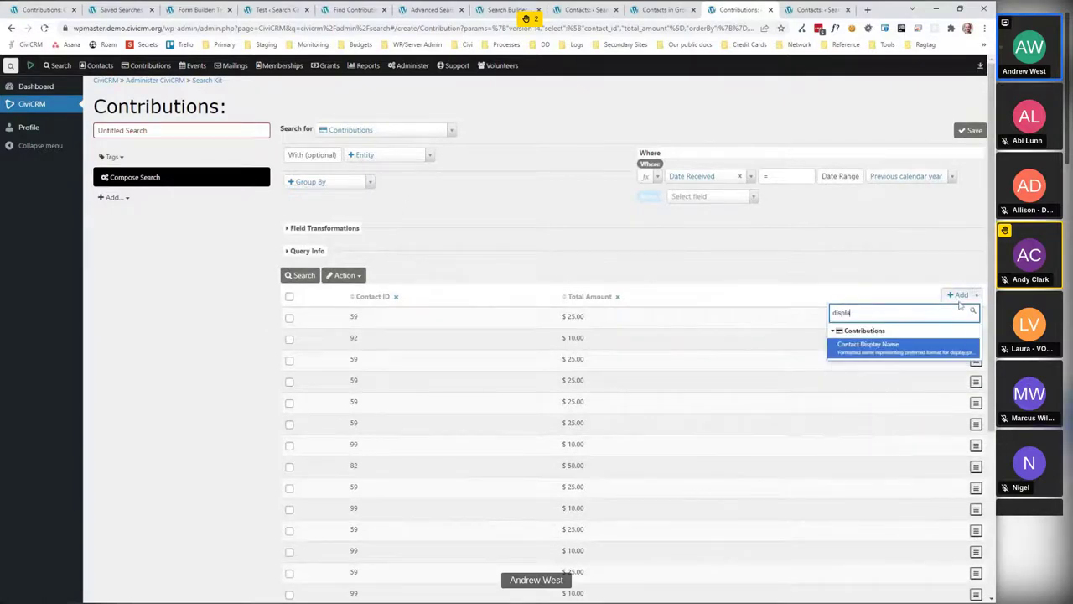
{"action": "left_click", "coordinate": [851, 345]}
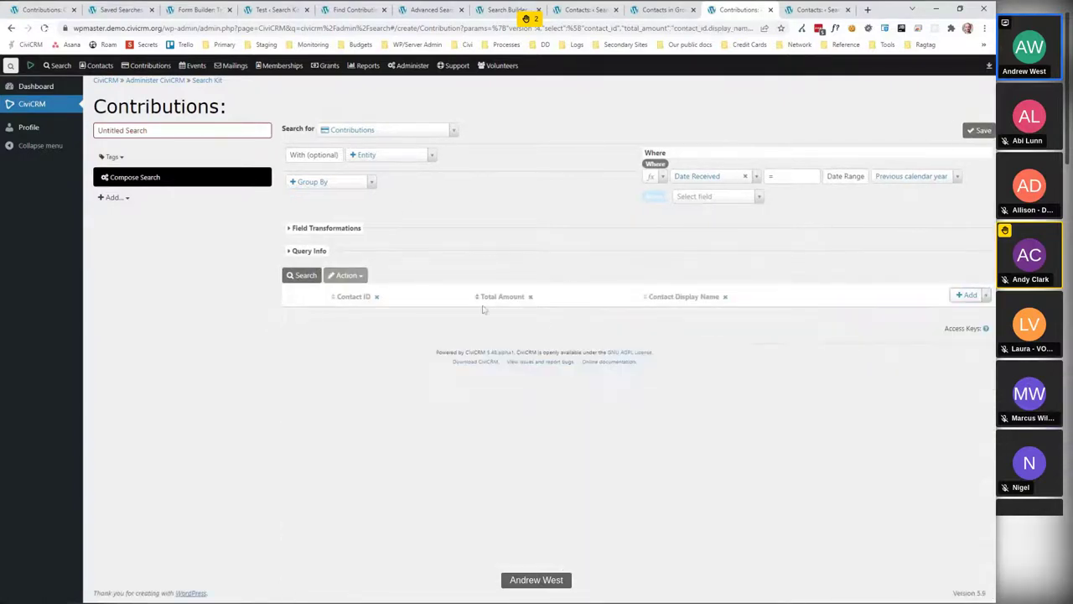
{"action": "left_click", "coordinate": [295, 275]}
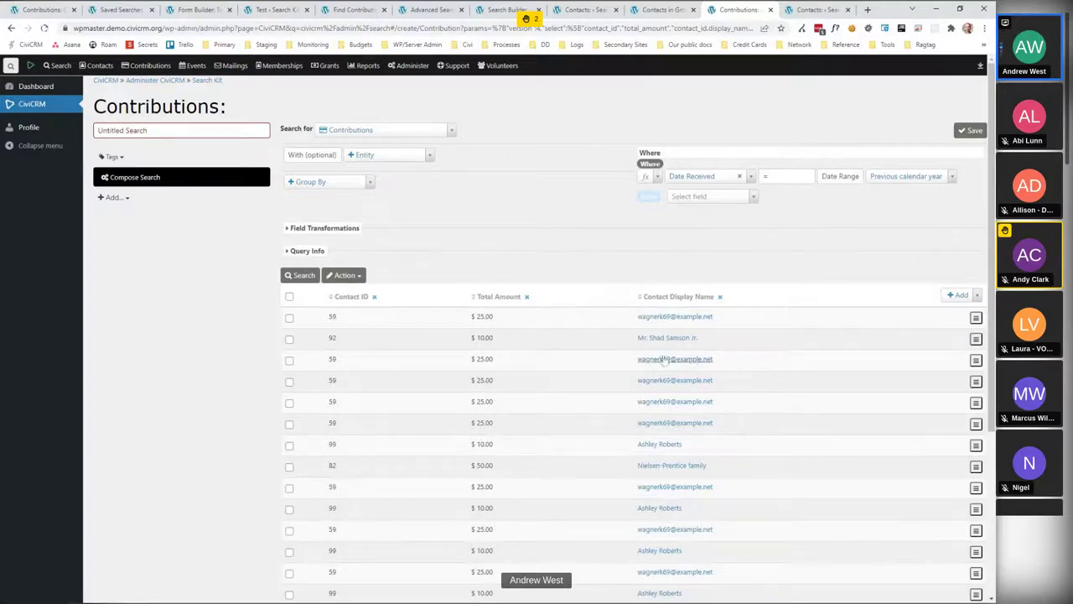
{"action": "left_click_drag", "start_coordinate": [471, 359], "coordinate": [508, 426]}
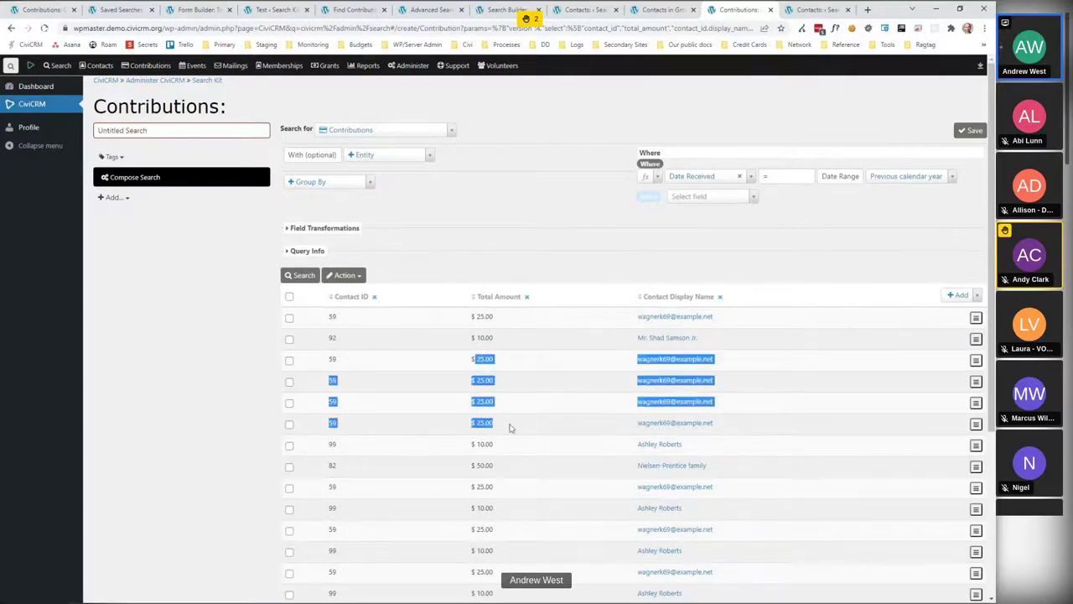
{"action": "left_click", "coordinate": [513, 427]}
Group the contributions search by Contact ID and run it.
{"action": "left_click", "coordinate": [327, 186]}
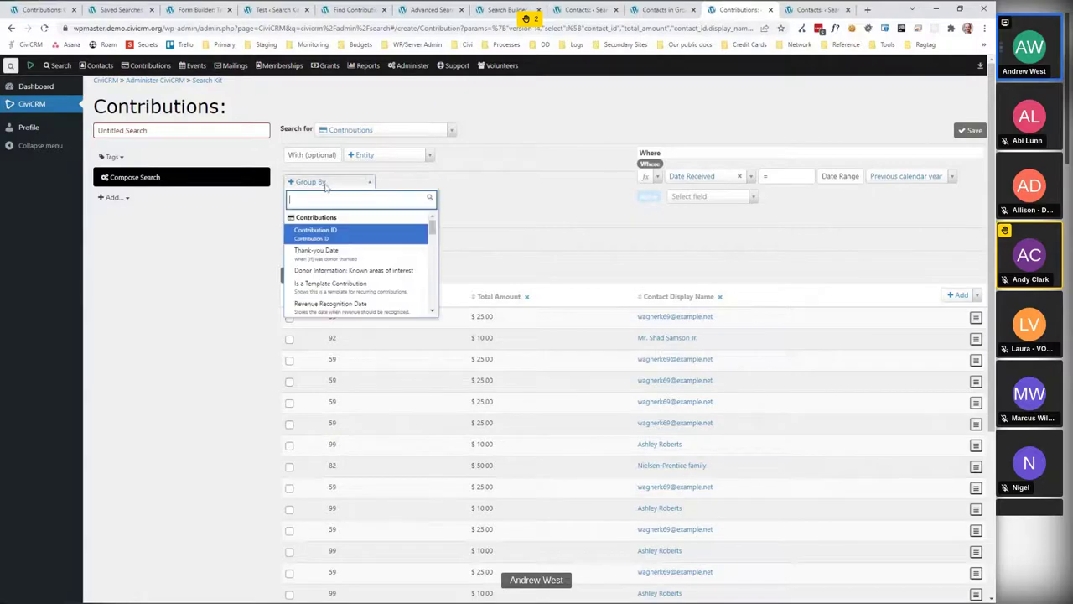
{"action": "type", "text": "contact"}
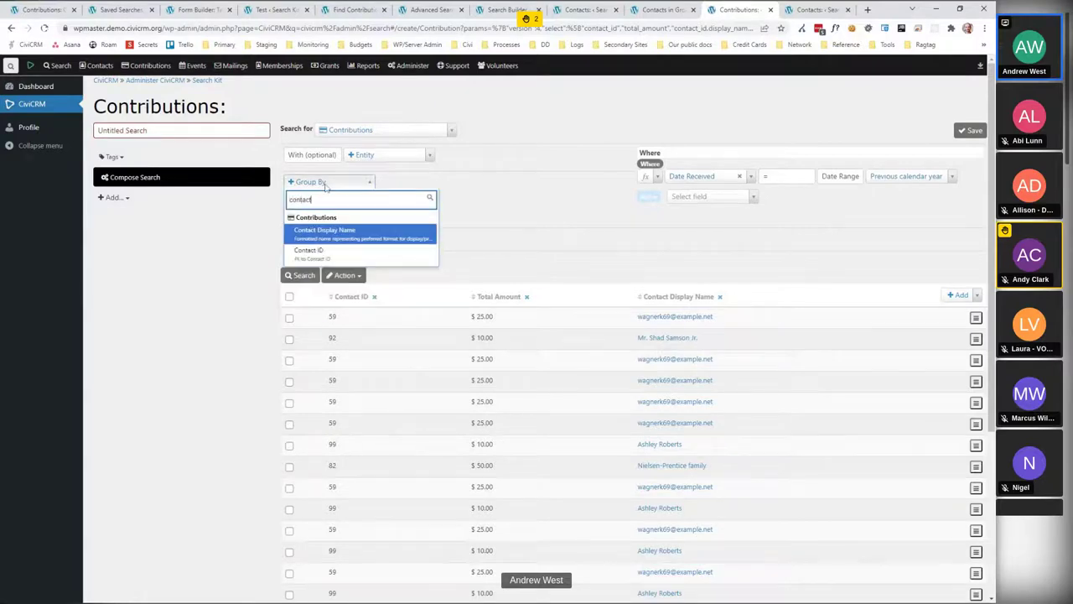
{"action": "left_click", "coordinate": [366, 254]}
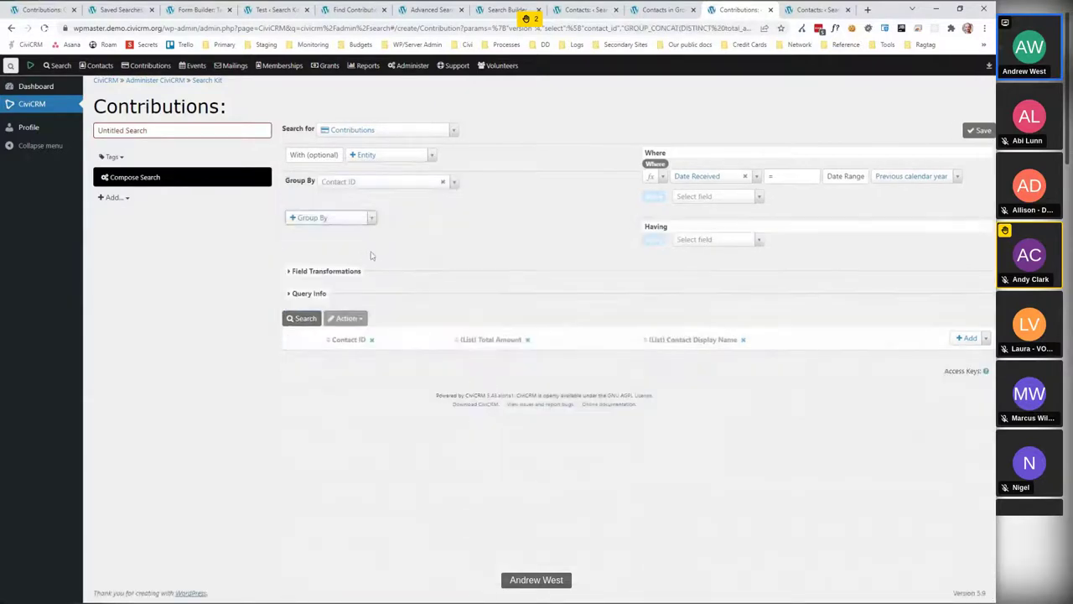
{"action": "left_click", "coordinate": [300, 319]}
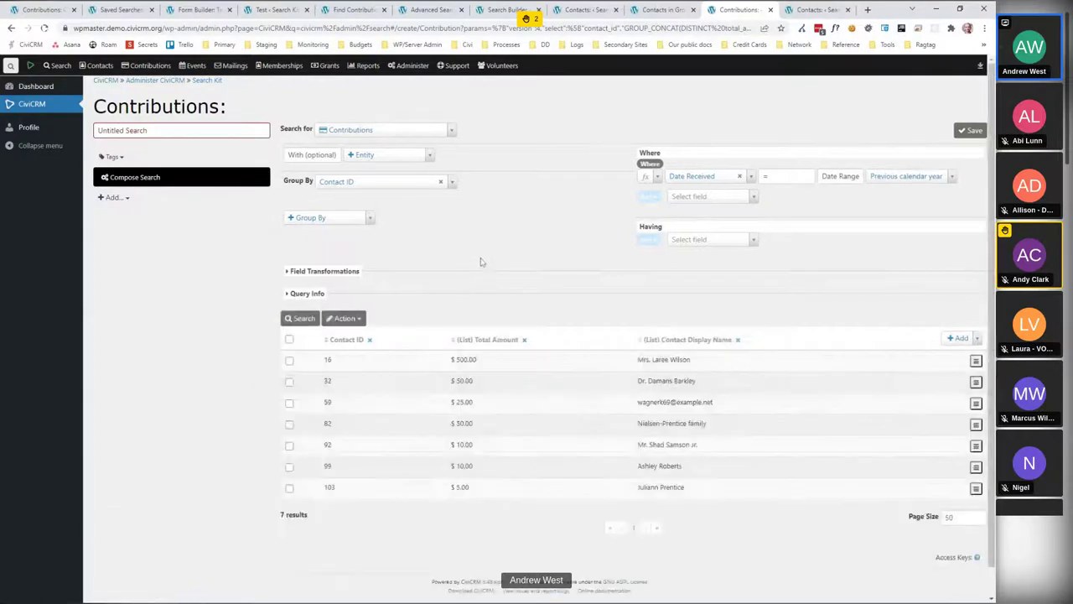
Set the Total Amount field transformation to Sum and rerun the grouped search.
{"action": "left_click", "coordinate": [295, 274]}
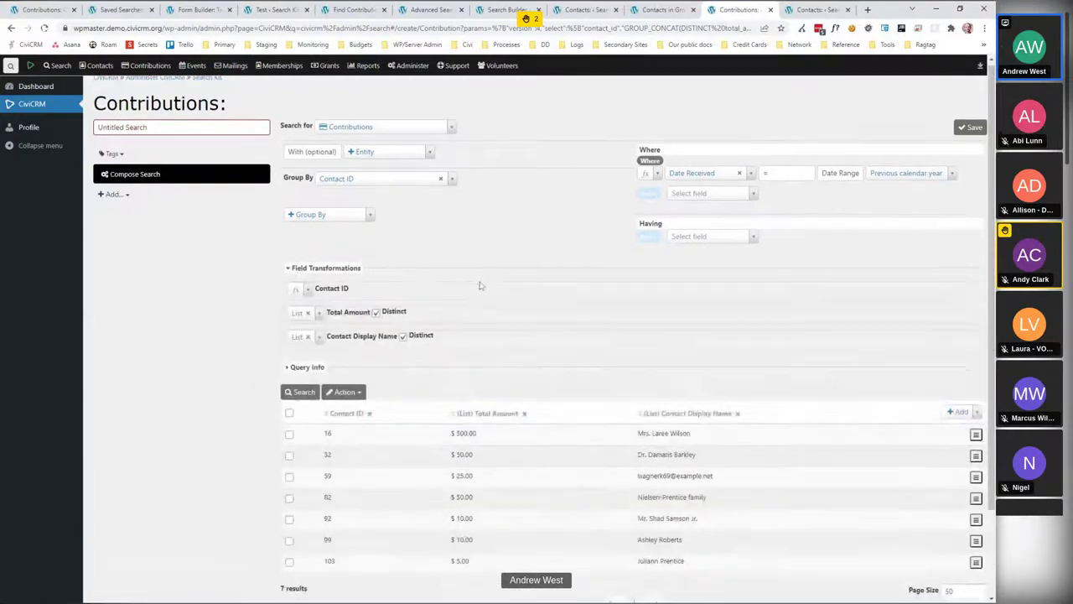
{"action": "scroll", "coordinate": [481, 285], "scroll_direction": "down", "scroll_amount": 2}
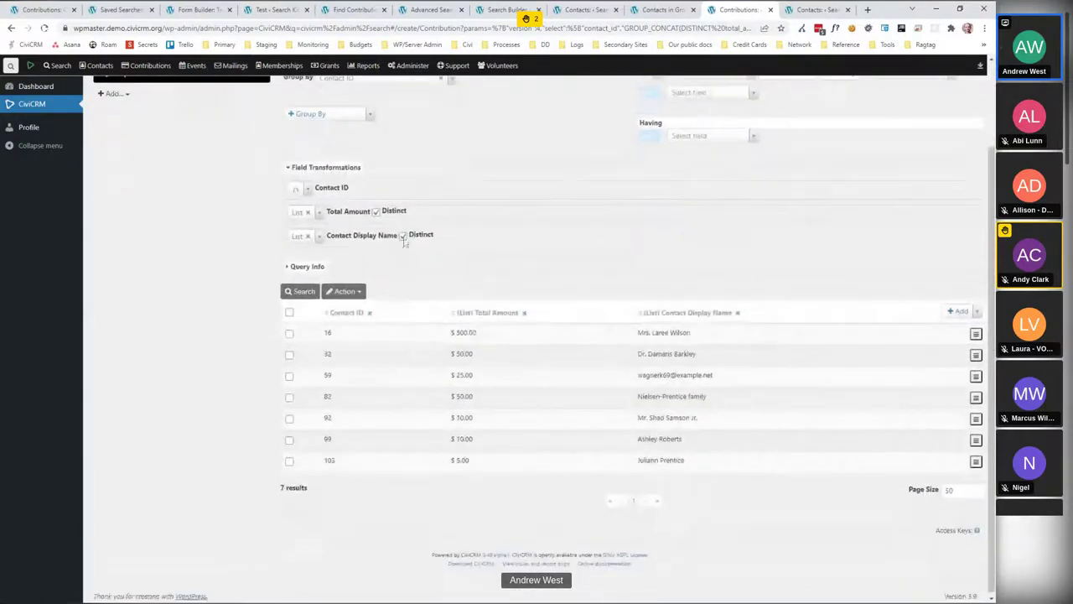
{"action": "left_click", "coordinate": [298, 214]}
{"action": "scroll", "coordinate": [323, 322], "scroll_direction": "down", "scroll_amount": 2}
{"action": "left_click", "coordinate": [327, 332]}
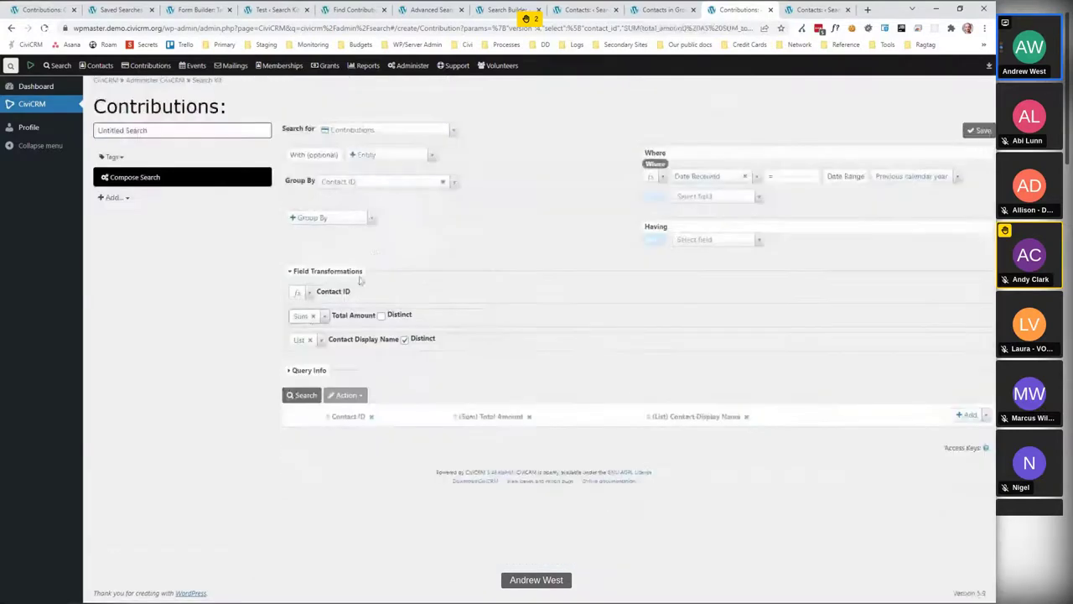
{"action": "left_click", "coordinate": [404, 339]}
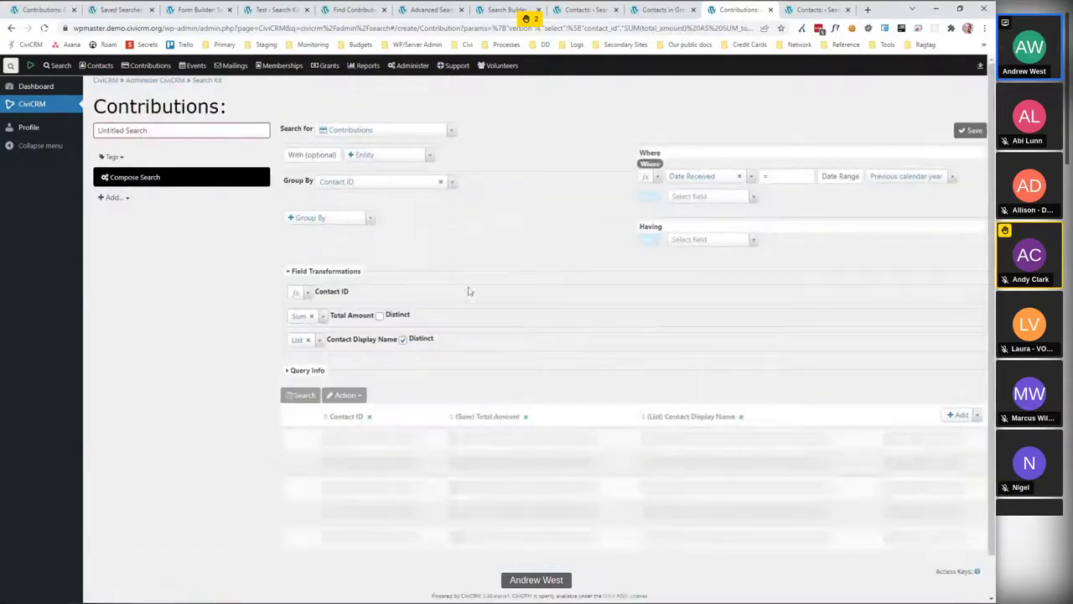
{"action": "scroll", "coordinate": [568, 269], "scroll_direction": "down", "scroll_amount": 2}
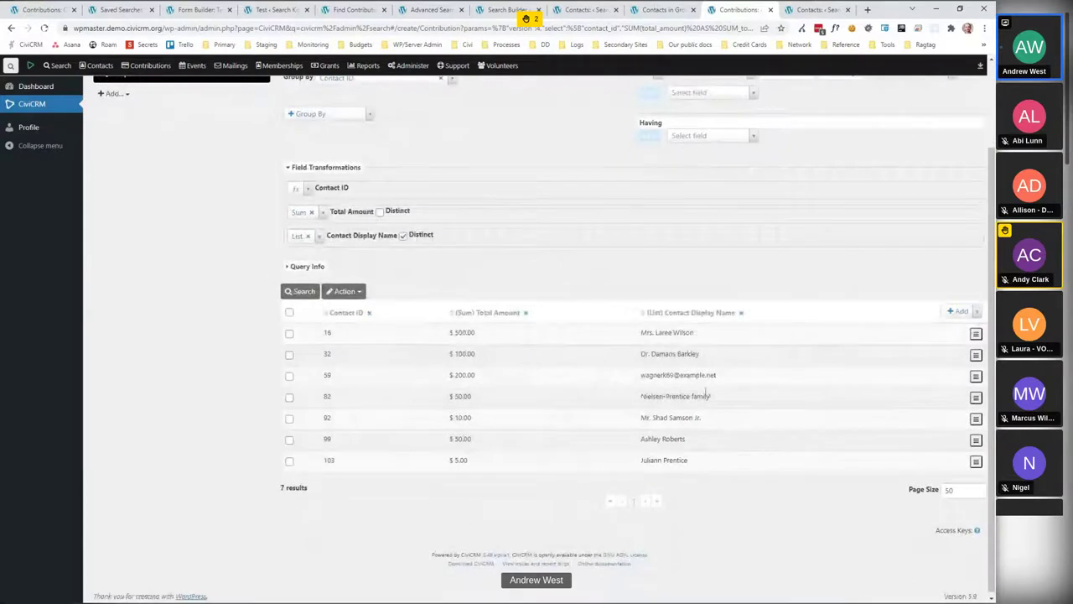
Examine the summed Total Amount and display name in the result row of a contact with several contributions.
{"action": "left_click_drag", "start_coordinate": [726, 377], "coordinate": [644, 376]}
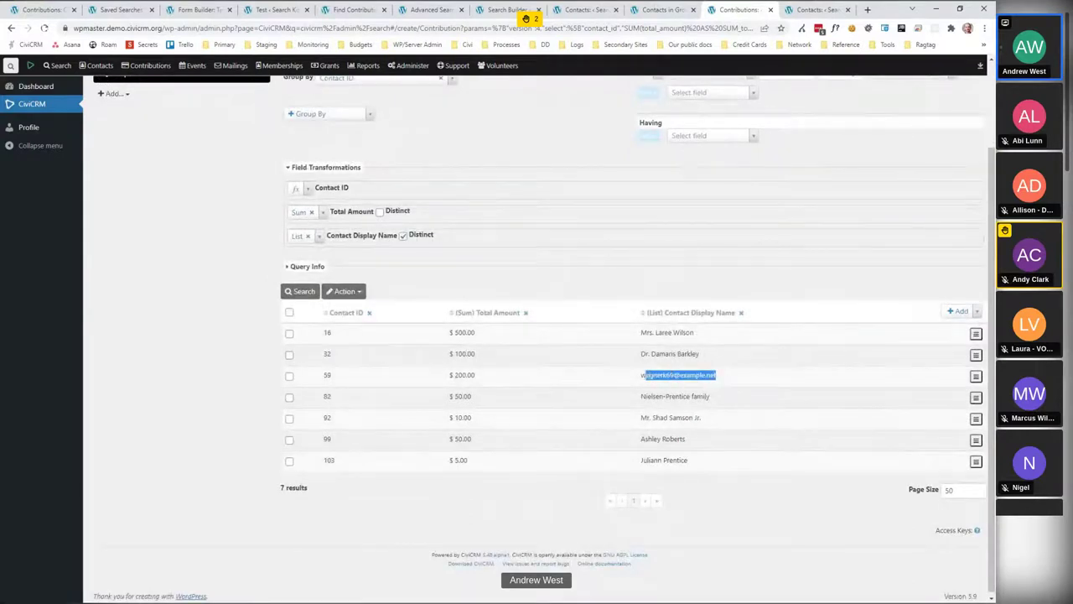
{"action": "left_click_drag", "start_coordinate": [449, 376], "coordinate": [482, 380]}
{"action": "left_click", "coordinate": [484, 380]}
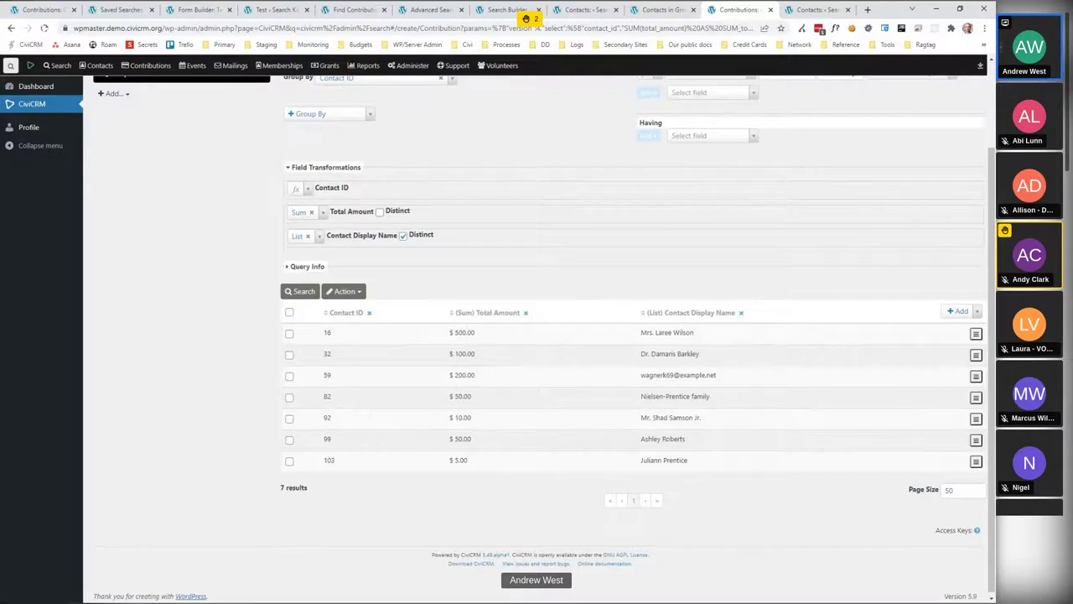
{"action": "left_click_drag", "start_coordinate": [449, 376], "coordinate": [477, 380]}
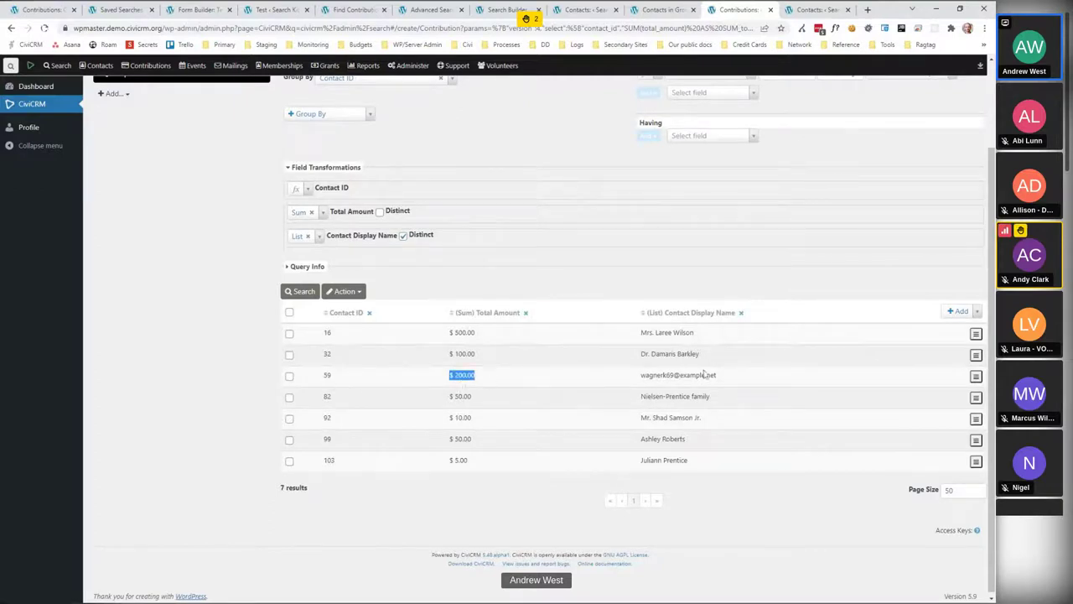
{"action": "left_click_drag", "start_coordinate": [742, 377], "coordinate": [319, 377]}
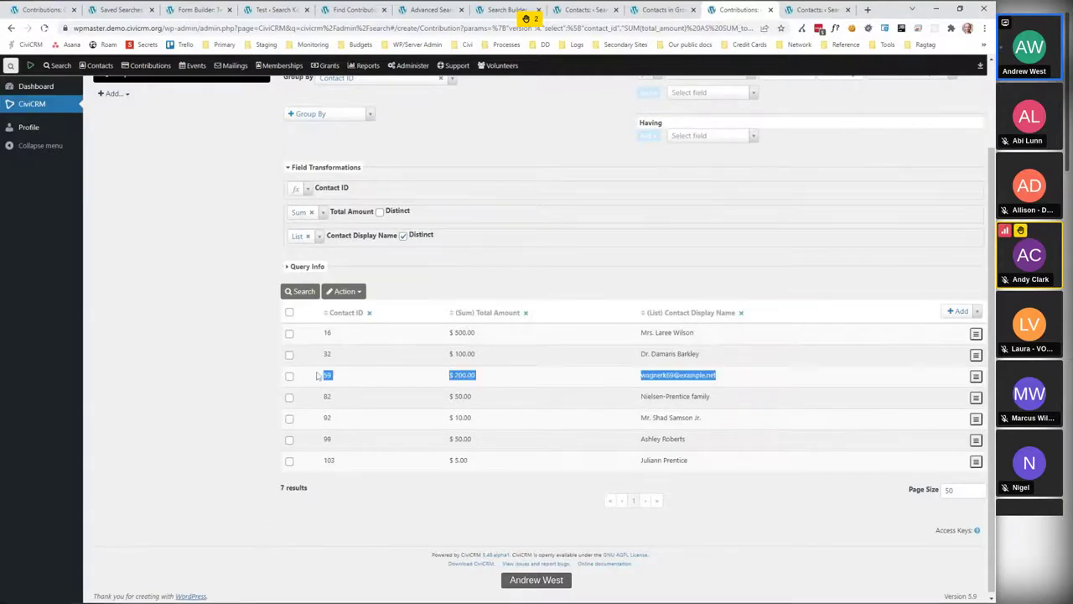
{"action": "left_click", "coordinate": [322, 376]}
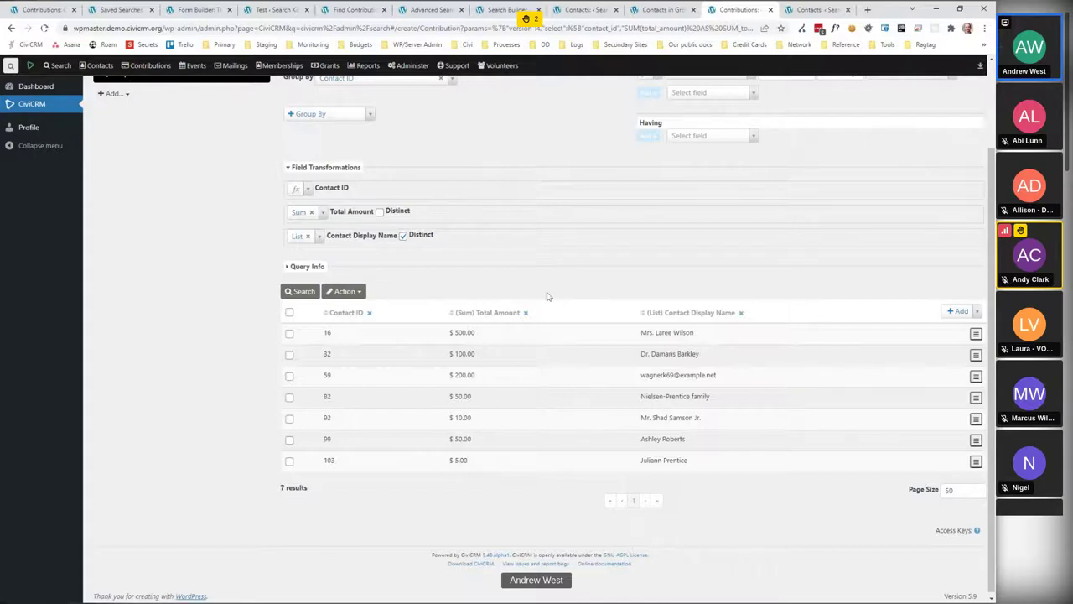
Keep Contact Display Name aggregated as List, turn off its Distinct option and rerun the search.
{"action": "left_click", "coordinate": [319, 237]}
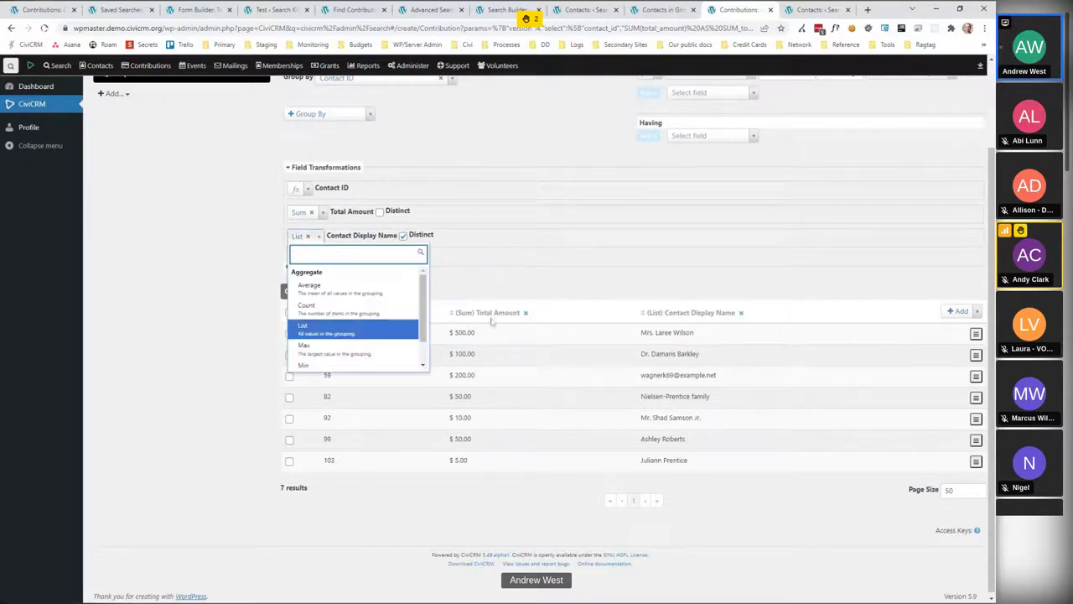
{"action": "left_click", "coordinate": [377, 333]}
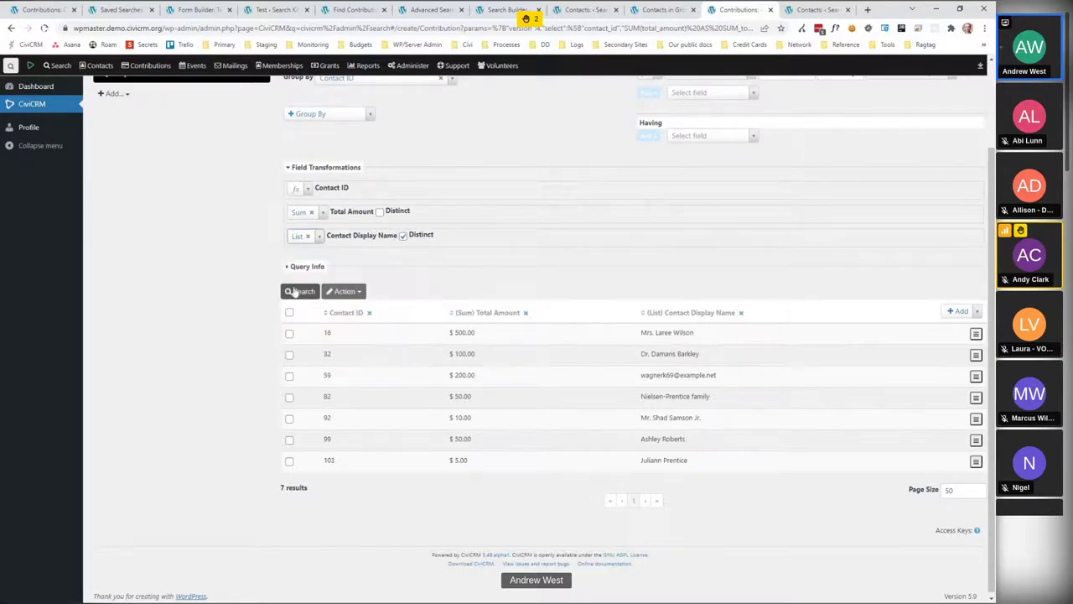
{"action": "left_click", "coordinate": [404, 235]}
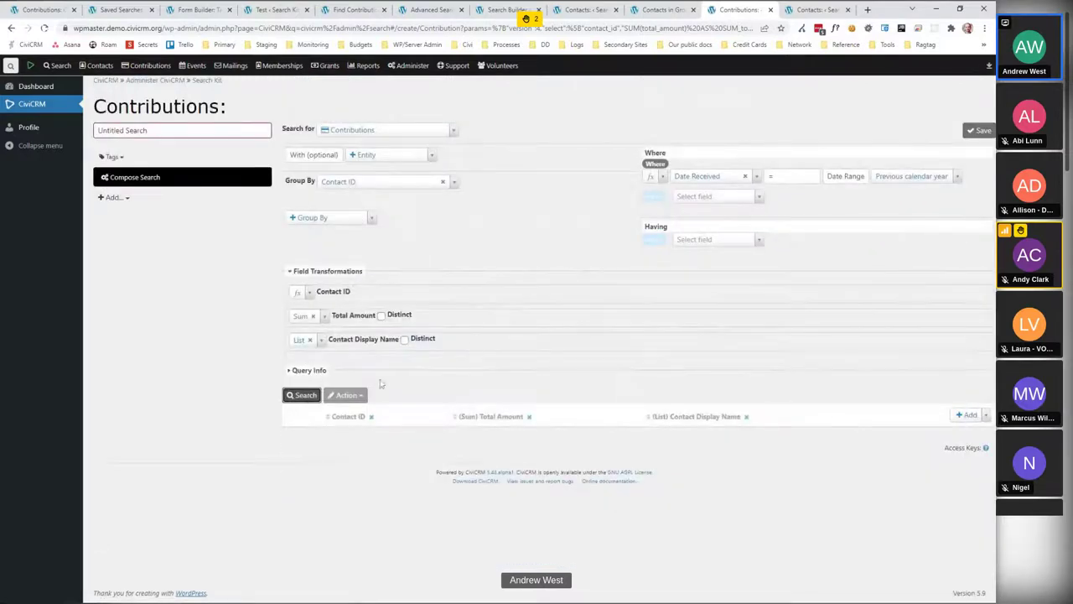
{"action": "scroll", "coordinate": [545, 265], "scroll_direction": "down", "scroll_amount": 2}
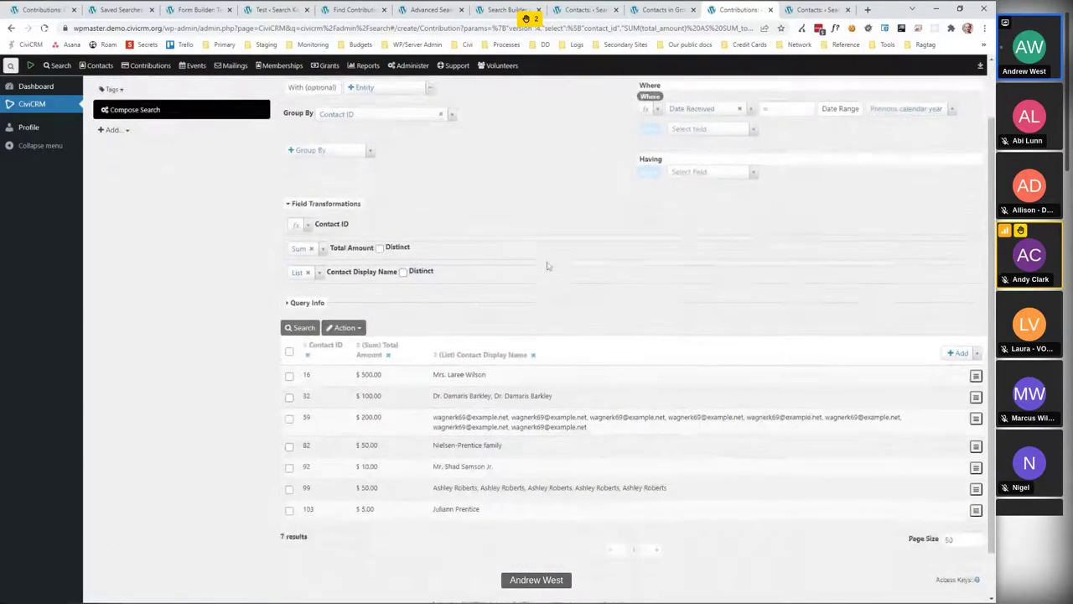
Set the Total Amount transformation to List, rerun the search and review the listed amounts and names per contact.
{"action": "scroll", "coordinate": [547, 266], "scroll_direction": "up", "scroll_amount": 1}
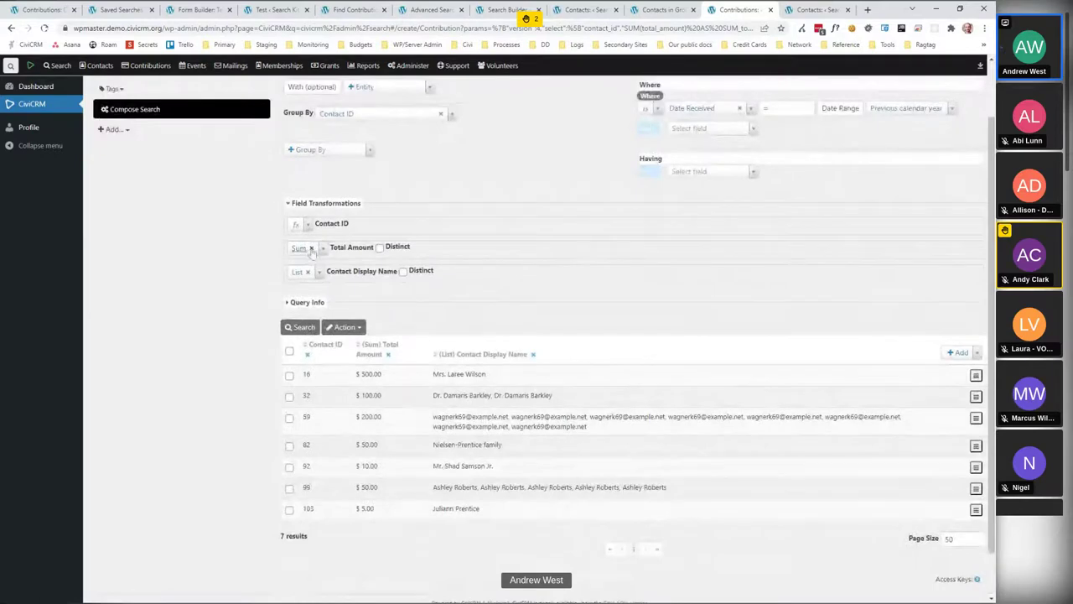
{"action": "left_click", "coordinate": [302, 248]}
{"action": "left_click", "coordinate": [327, 312]}
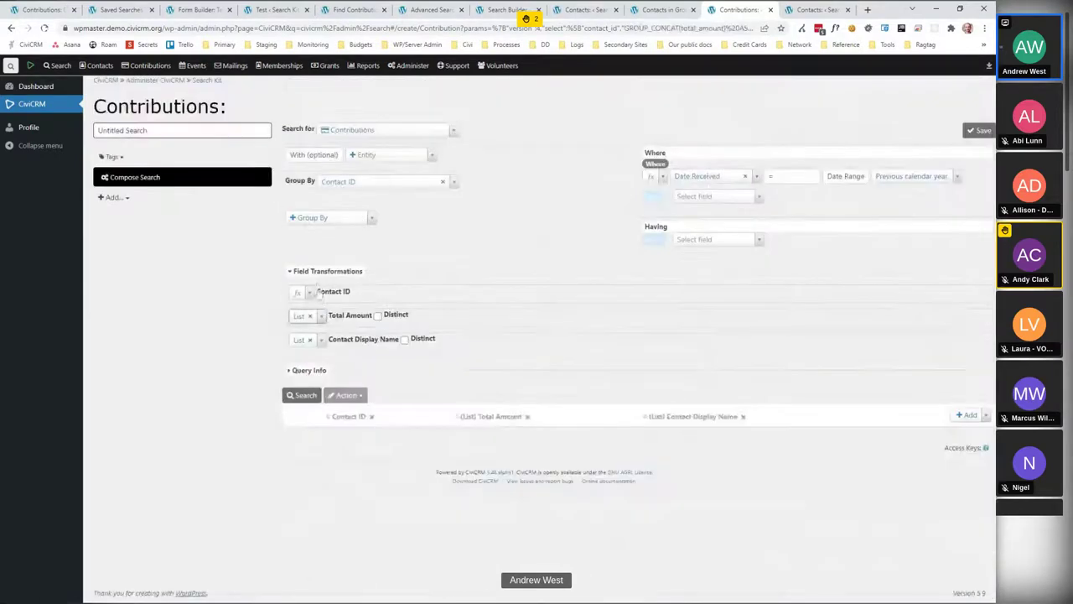
{"action": "left_click", "coordinate": [305, 395]}
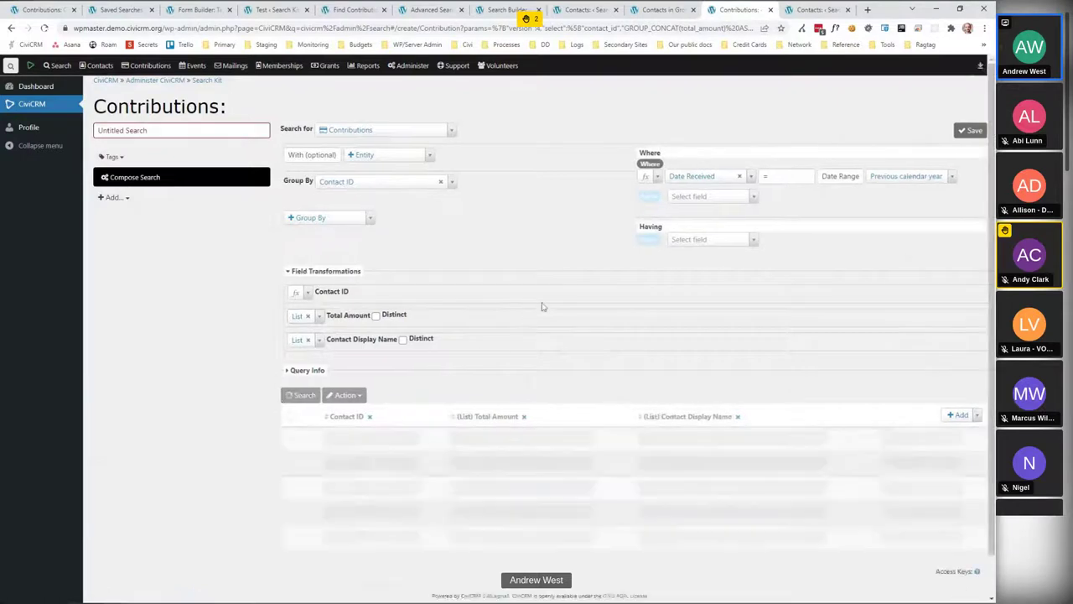
{"action": "scroll", "coordinate": [543, 304], "scroll_direction": "down", "scroll_amount": 3}
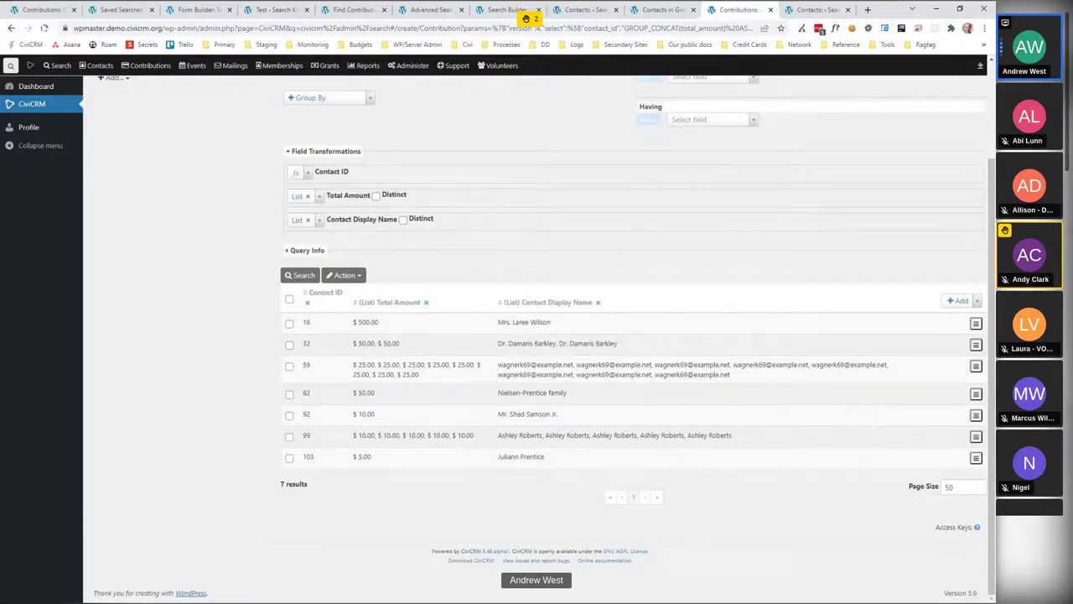
{"action": "left_click_drag", "start_coordinate": [733, 378], "coordinate": [501, 367]}
{"action": "left_click_drag", "start_coordinate": [435, 374], "coordinate": [353, 369]}
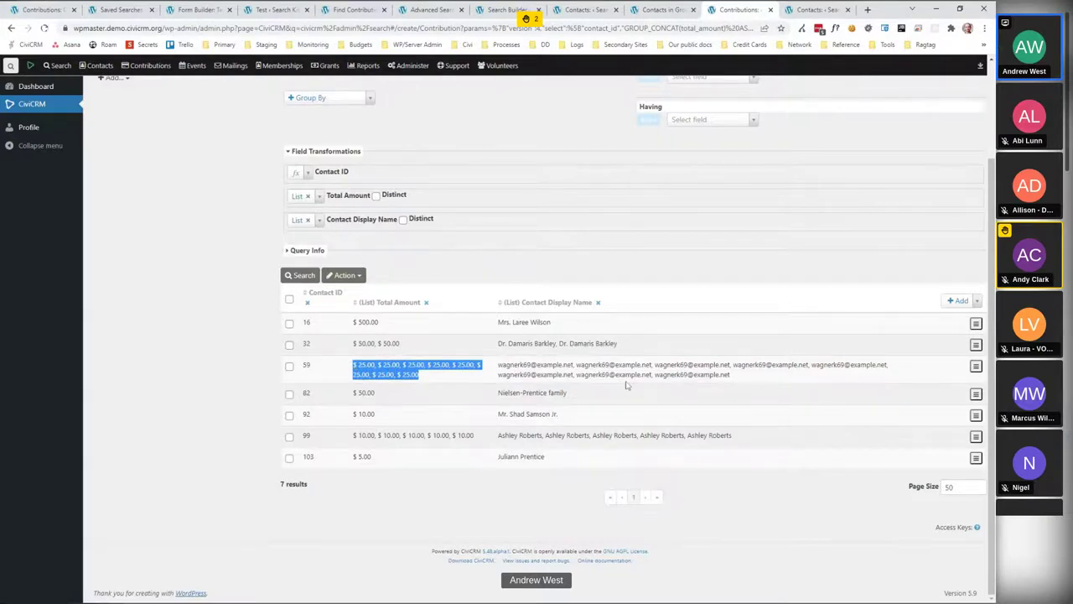
{"action": "left_click", "coordinate": [579, 270]}
{"action": "scroll", "coordinate": [493, 300], "scroll_direction": "up", "scroll_amount": 2}
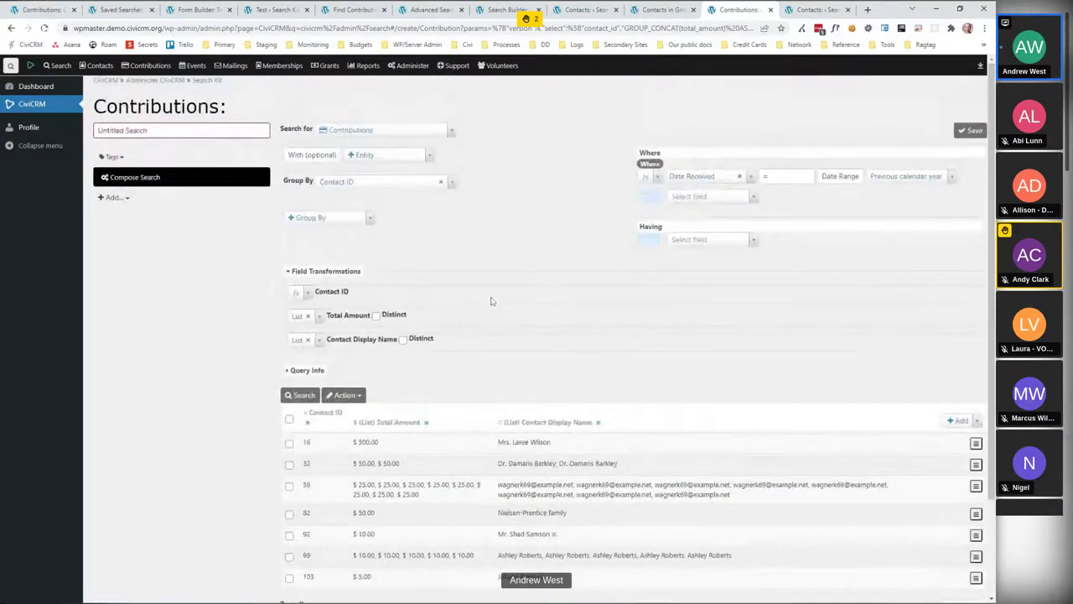
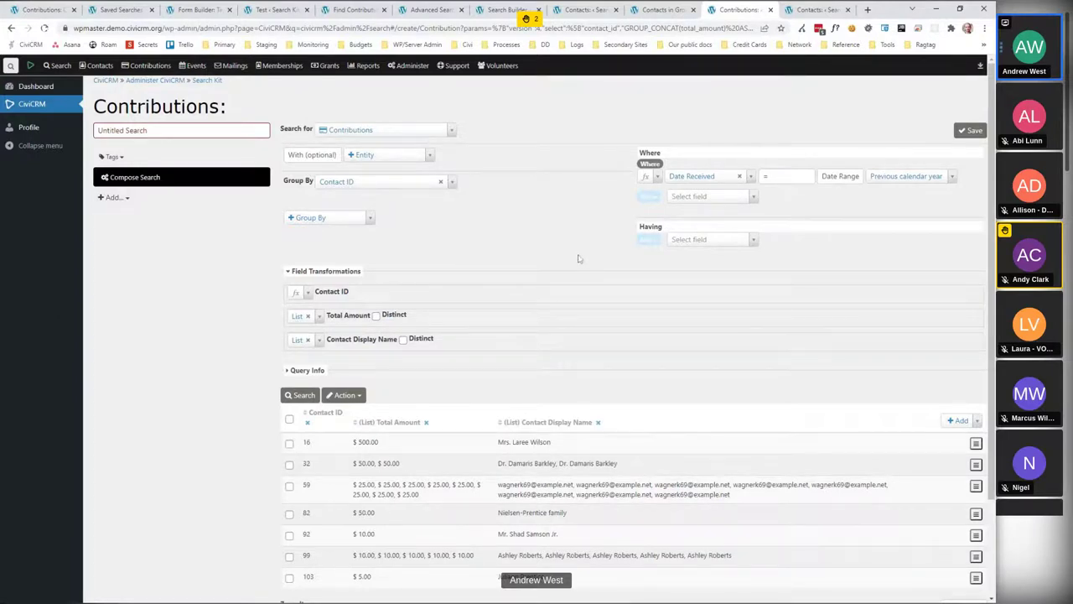
Name the grouped contributions search Test and save it.
{"action": "scroll", "coordinate": [541, 374], "scroll_direction": "down", "scroll_amount": 1}
{"action": "scroll", "coordinate": [540, 373], "scroll_direction": "down", "scroll_amount": 1}
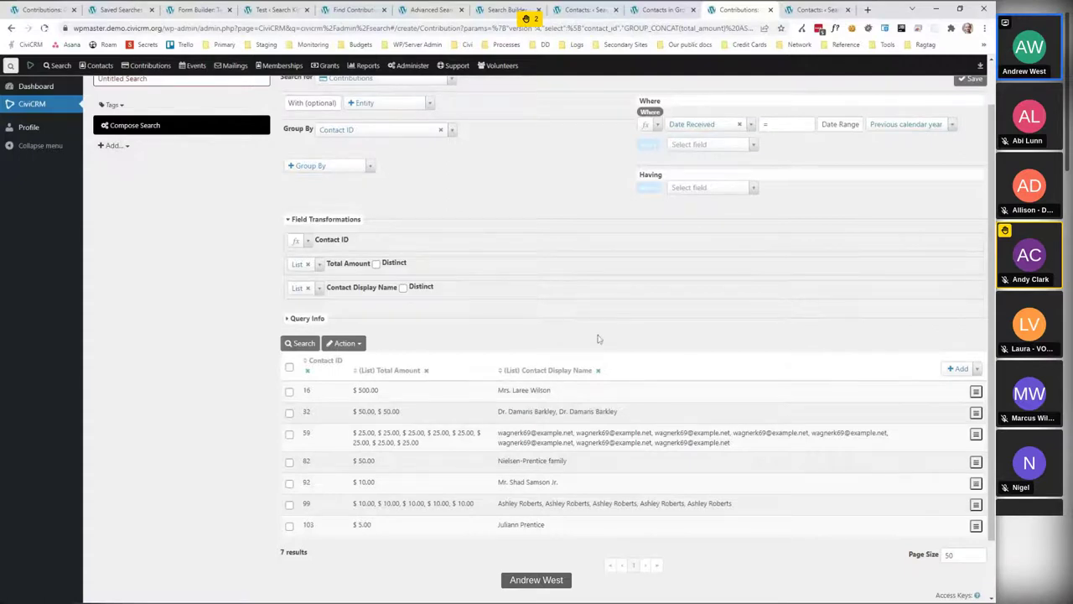
{"action": "scroll", "coordinate": [600, 337], "scroll_direction": "up", "scroll_amount": 1}
{"action": "scroll", "coordinate": [612, 335], "scroll_direction": "up", "scroll_amount": 1}
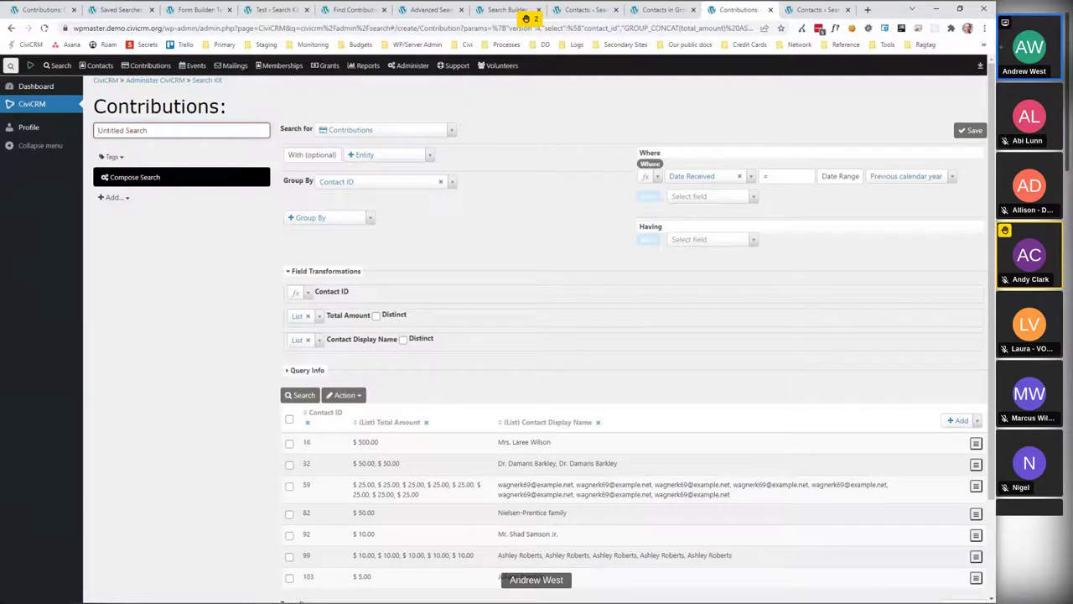
{"action": "type", "text": "Test"}
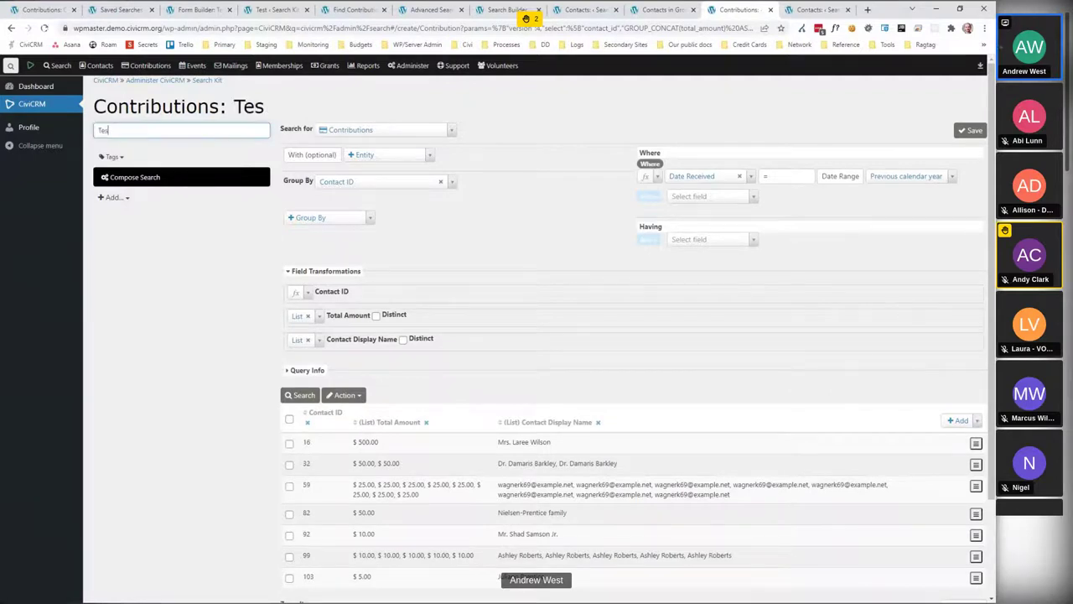
{"action": "left_click", "coordinate": [166, 275]}
{"action": "left_click", "coordinate": [970, 130]}
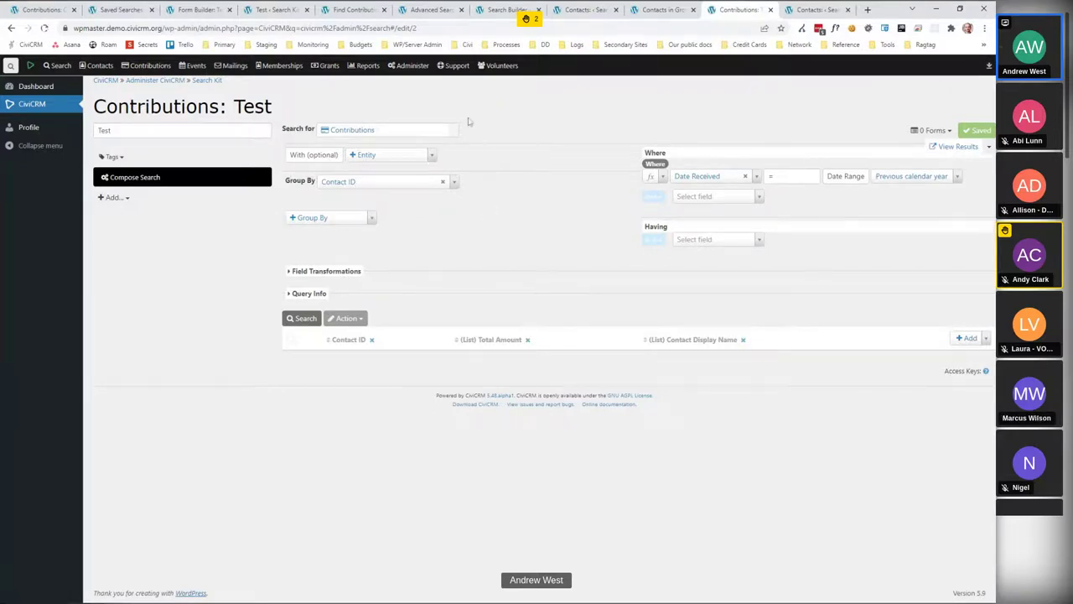
Return to the saved Contribution Search Test and examine the functions offered for the Date Received condition and the Having section.
{"action": "left_click", "coordinate": [128, 14]}
{"action": "left_click", "coordinate": [46, 9]}
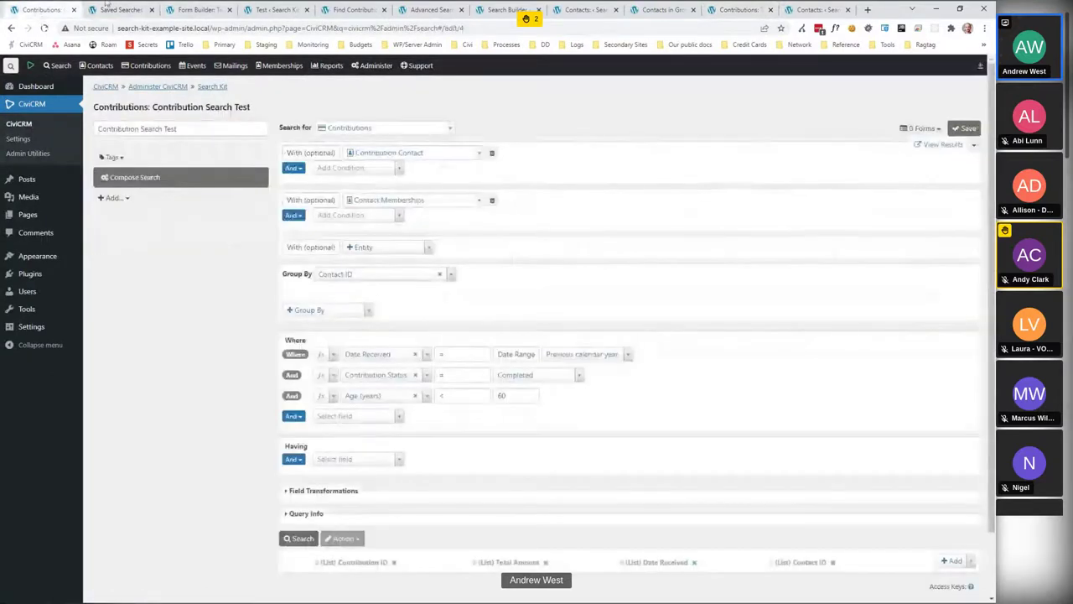
{"action": "left_click", "coordinate": [332, 355]}
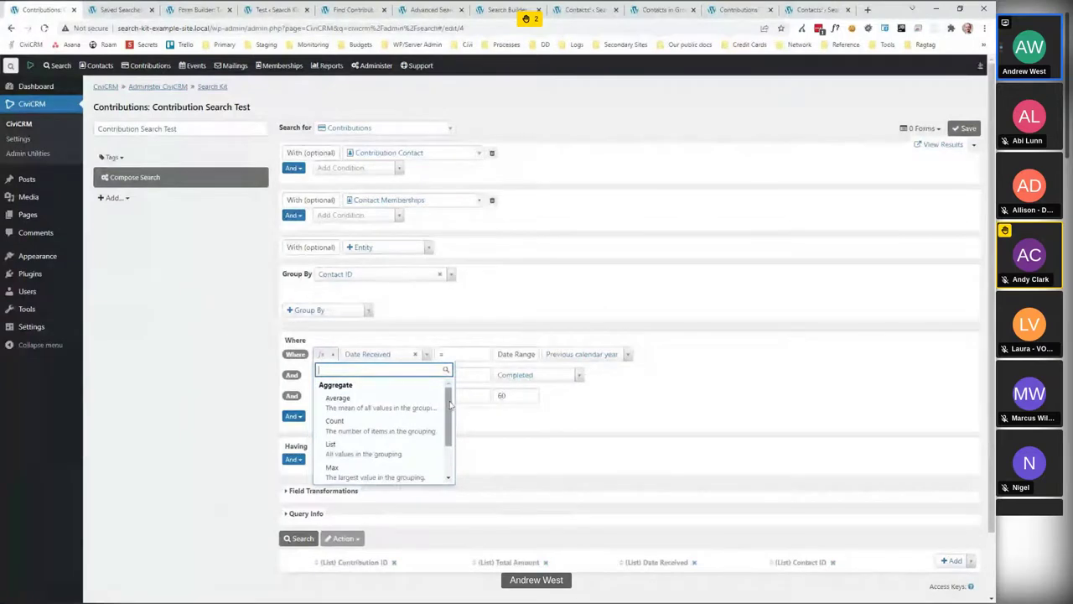
{"action": "scroll", "coordinate": [450, 405], "scroll_direction": "down", "scroll_amount": 2}
{"action": "scroll", "coordinate": [431, 463], "scroll_direction": "up", "scroll_amount": 3}
{"action": "left_click", "coordinate": [675, 365]}
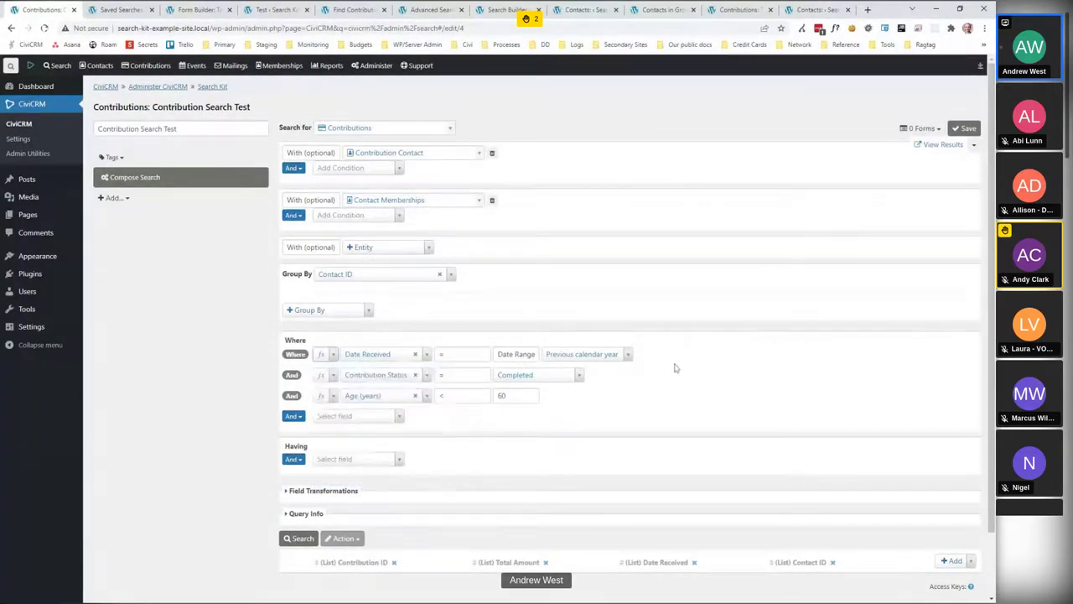
{"action": "scroll", "coordinate": [676, 367], "scroll_direction": "down", "scroll_amount": 2}
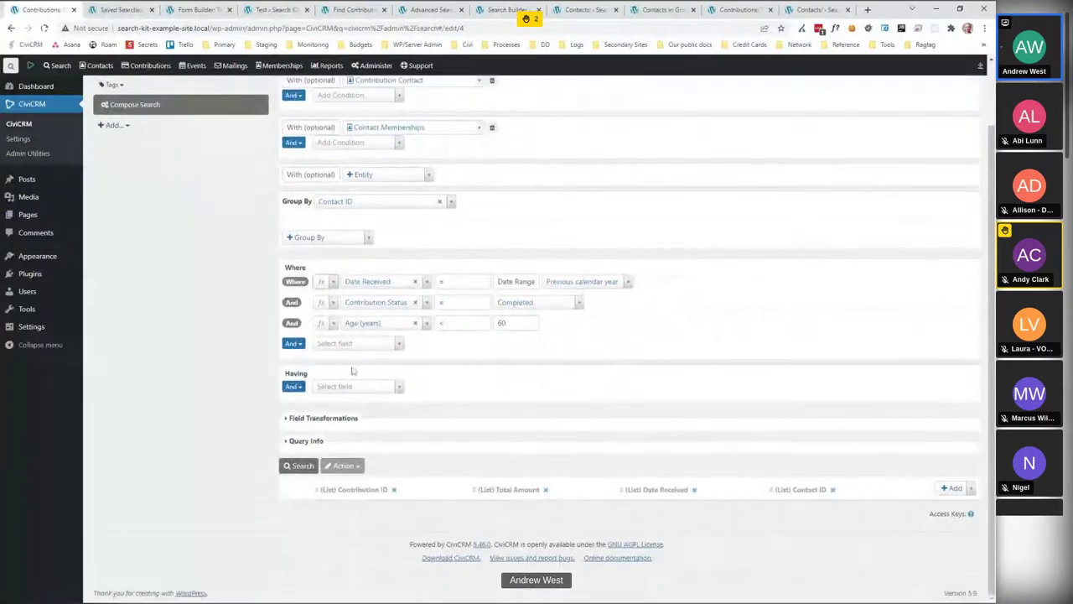
{"action": "left_click_drag", "start_coordinate": [284, 374], "coordinate": [299, 374]}
{"action": "left_click", "coordinate": [306, 376]}
{"action": "left_click", "coordinate": [820, 10]}
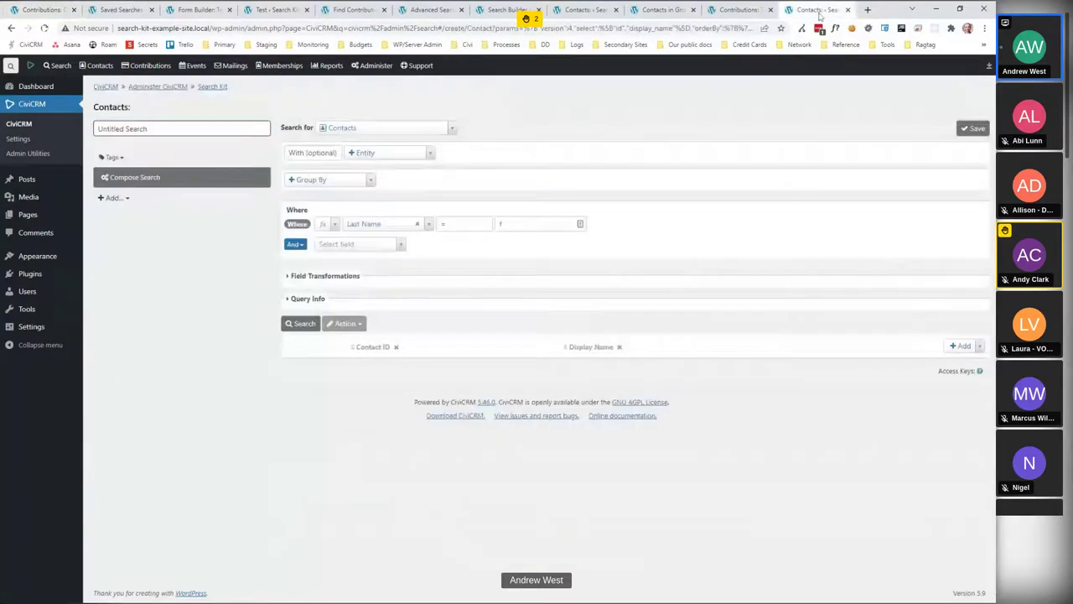
{"action": "left_click", "coordinate": [727, 10]}
{"action": "left_click", "coordinate": [658, 10]}
{"action": "key", "text": "ctrl+1"}
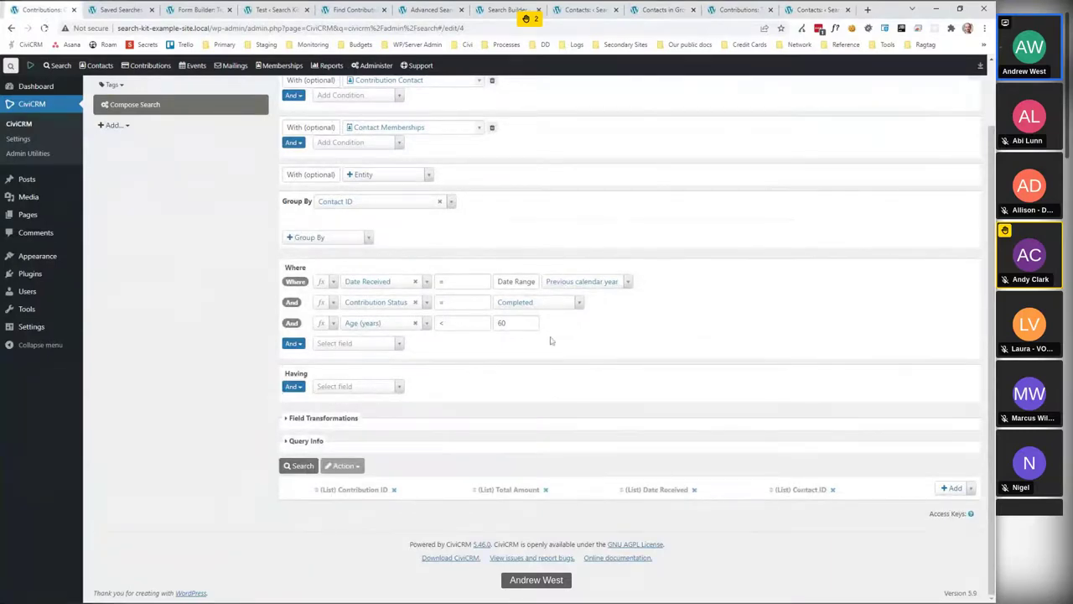
{"action": "scroll", "coordinate": [646, 323], "scroll_direction": "up", "scroll_amount": 2}
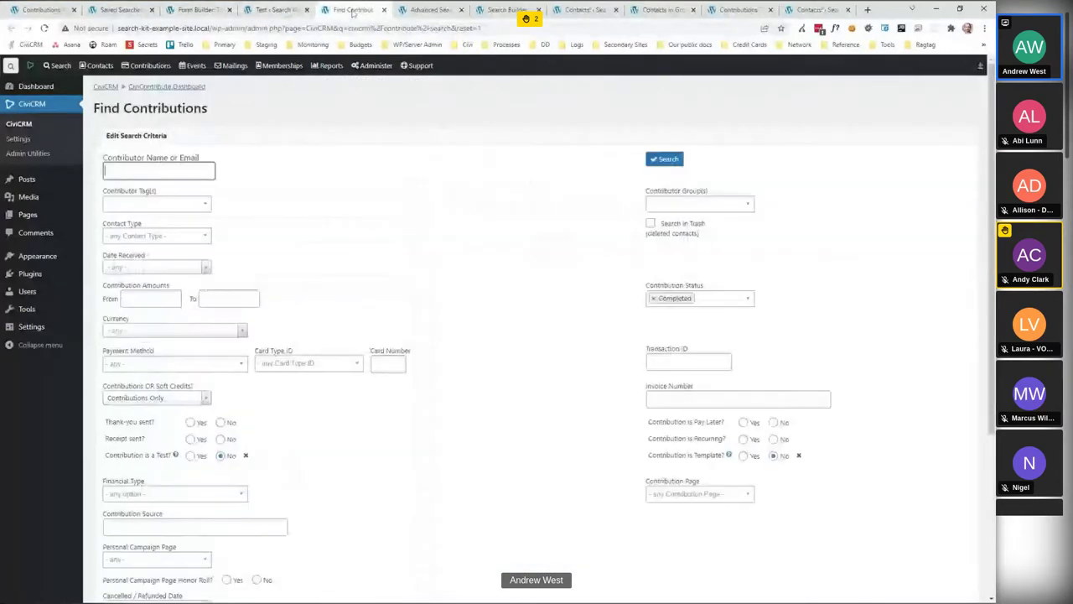
{"action": "left_click", "coordinate": [428, 10]}
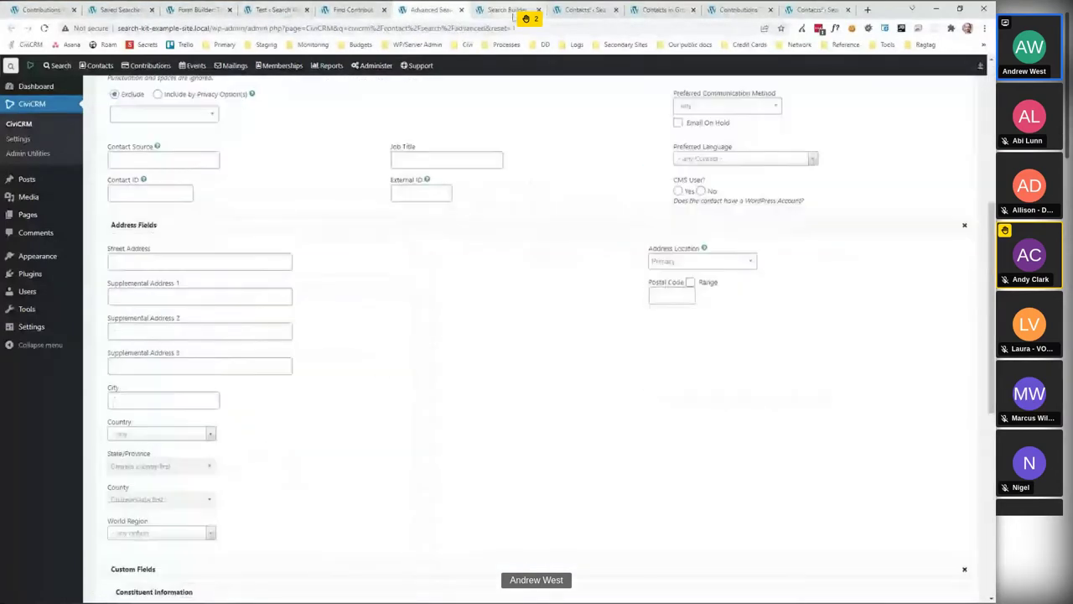
{"action": "left_click", "coordinate": [513, 11]}
{"action": "left_click", "coordinate": [584, 10]}
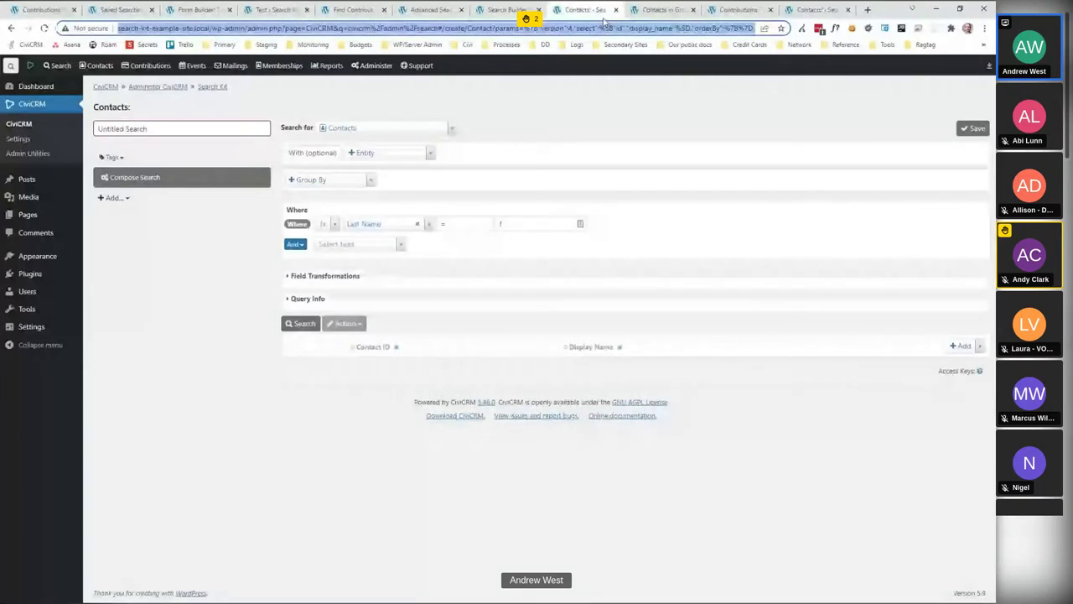
Remove the Contact ID grouping from the Contribution Search Test search.
{"action": "left_click", "coordinate": [31, 10]}
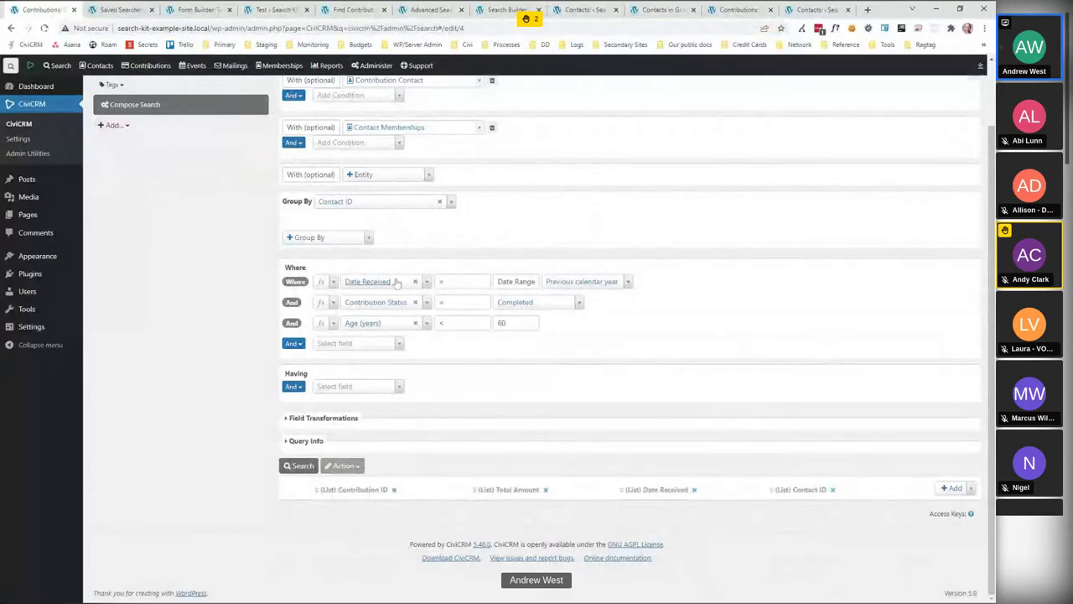
{"action": "left_click", "coordinate": [439, 201]}
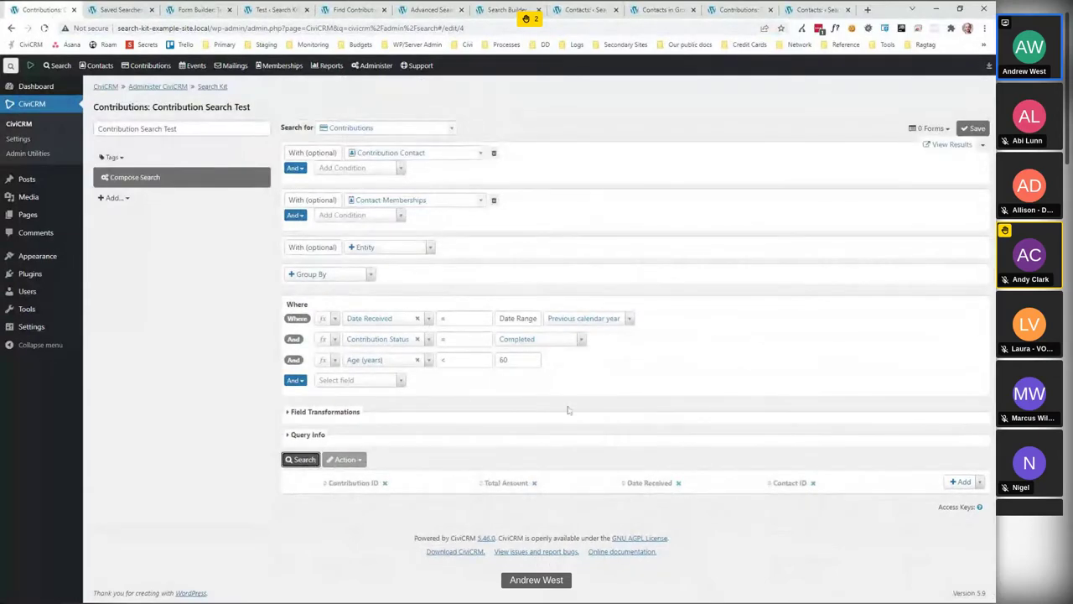
Reorder the result columns to Contact ID, Contribution ID, Date Received, Total Amount and rerun the search.
{"action": "left_click_drag", "start_coordinate": [487, 484], "coordinate": [708, 482]}
{"action": "left_click_drag", "start_coordinate": [792, 483], "coordinate": [355, 484]}
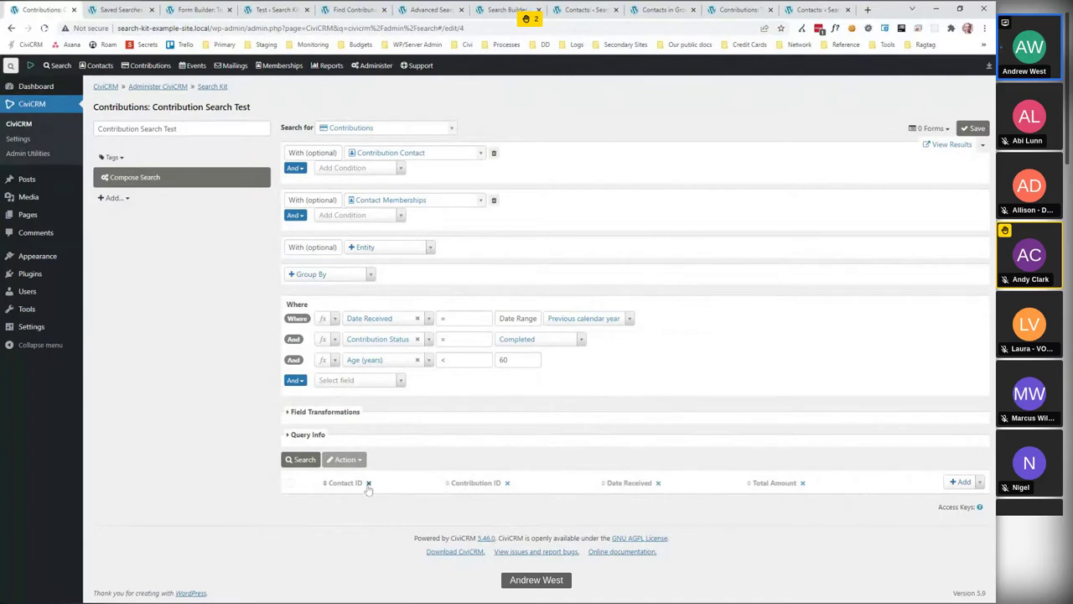
{"action": "left_click", "coordinate": [302, 459]}
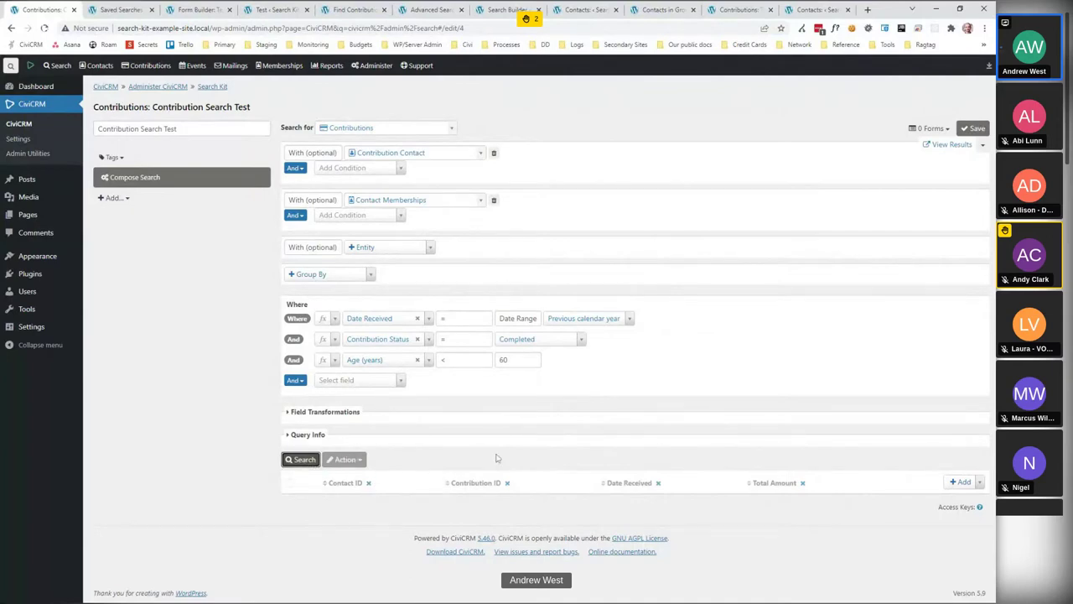